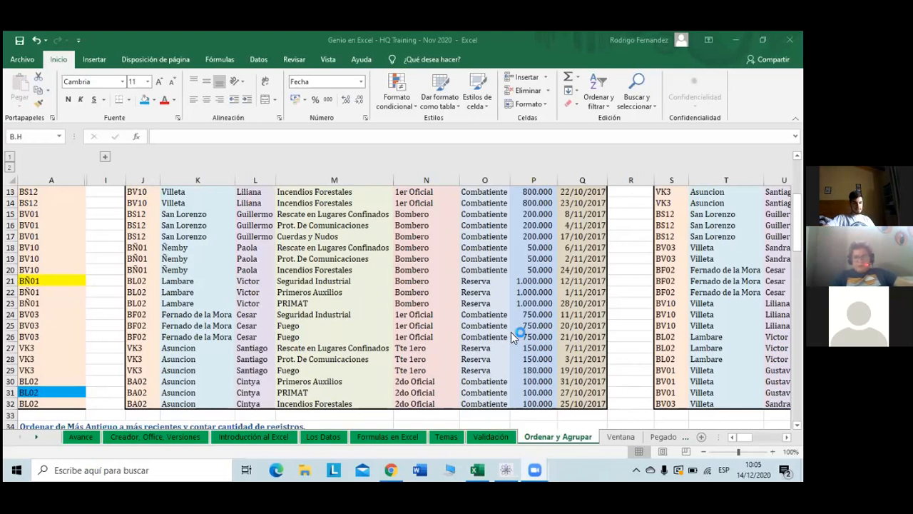
Review the first table's CODIGO column from the sheet's first rows down to its end at row 32
scroll(511, 332, "up", 3)
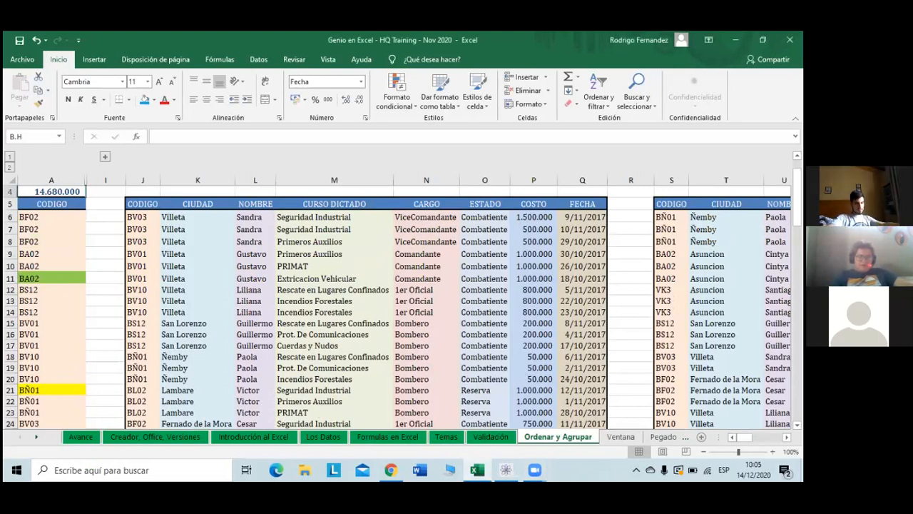
left_click(51, 191)
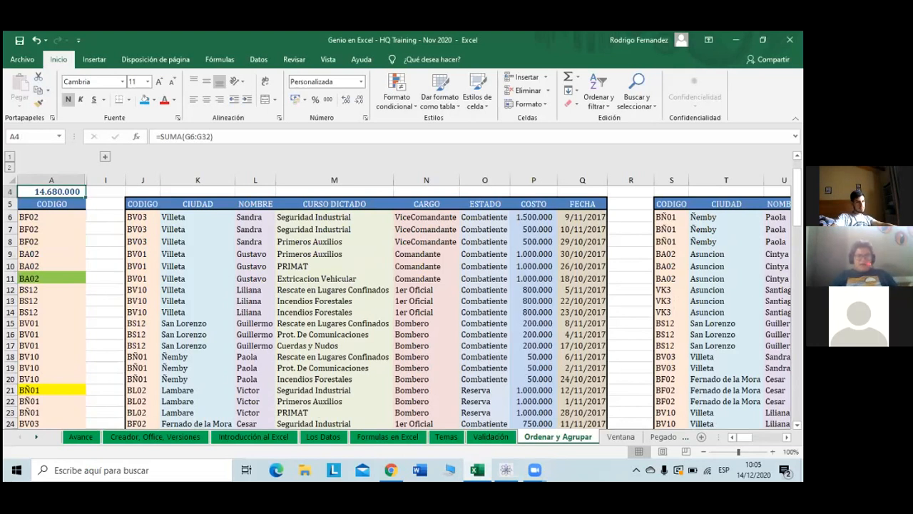
key("ctrl+Home")
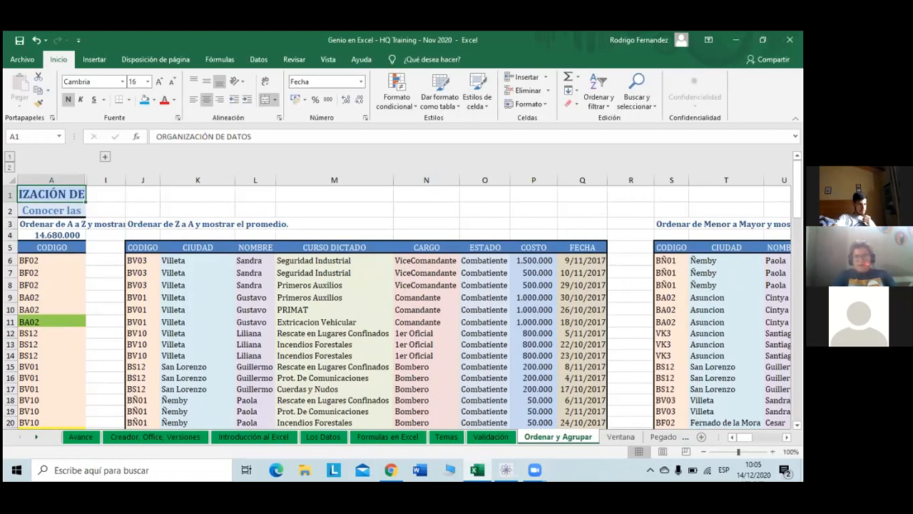
key("Down")
key("Down")
key("Down")
key("Down")
key("Down")
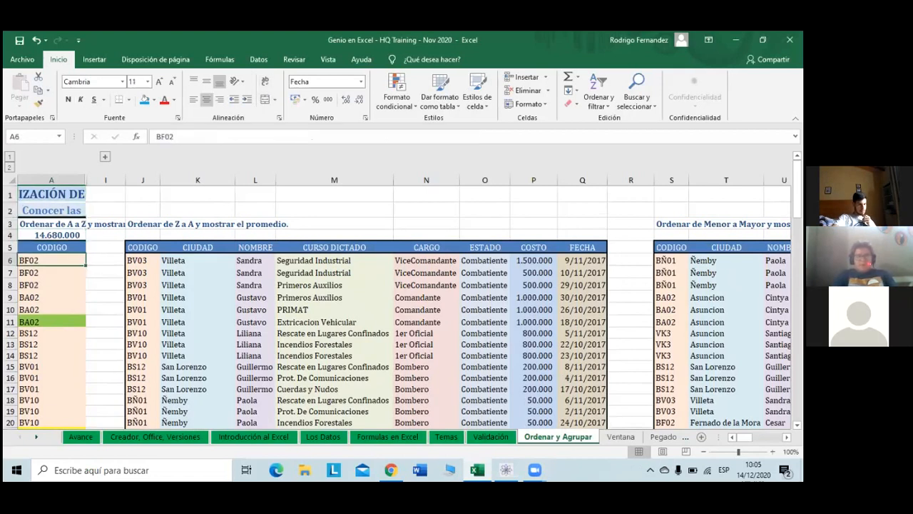
key("Down")
key("Down")
key("Down")
key("Down")
key("Down")
key("Down")
key("Down")
key("Down")
key("Down")
key("Down")
key("Down")
key("Down")
key("Down")
key("Down")
key("Down")
key("Down")
key("Down")
key("Down")
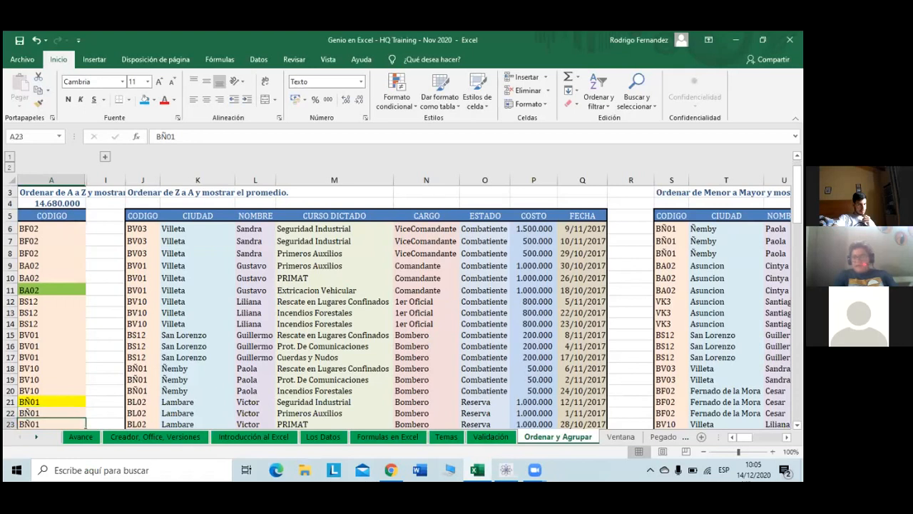
key("Down")
key("Down")
key("Down")
key("Down")
key("Down")
key("Down")
key("Down")
key("Down")
key("Down")
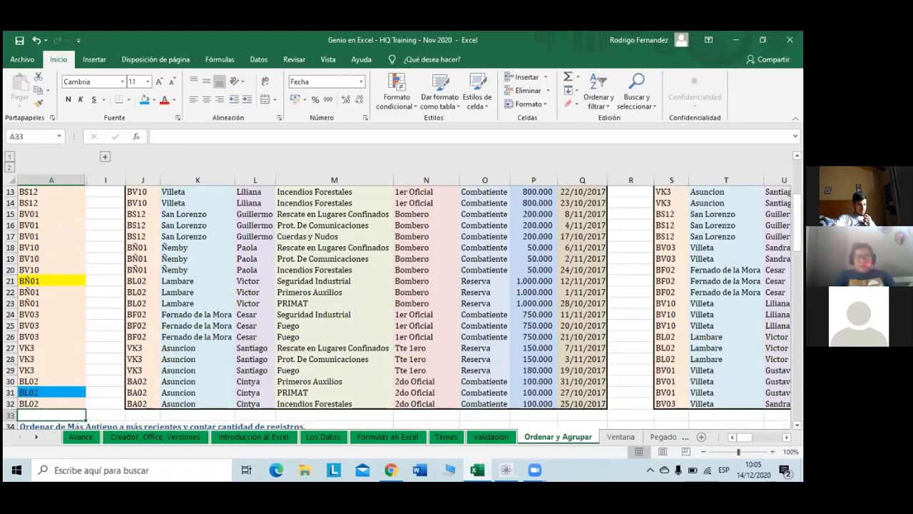
left_click(105, 415)
key("Up")
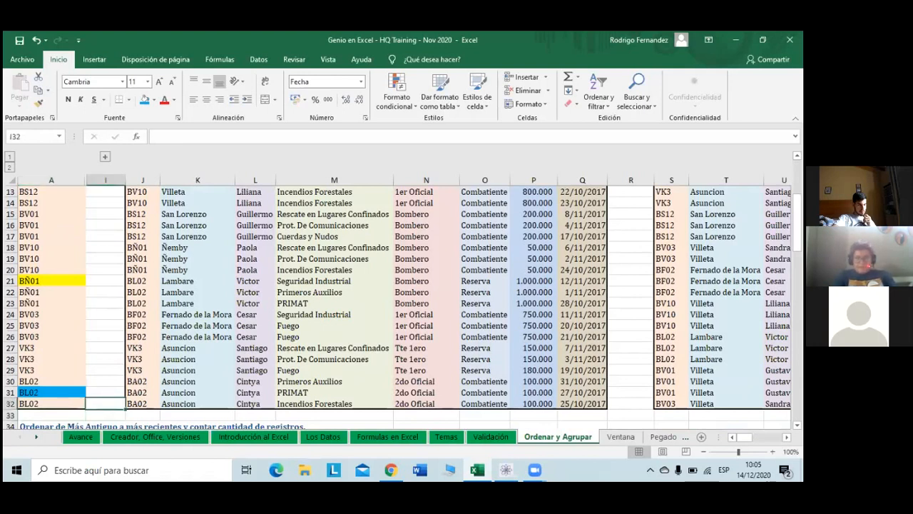
key("ctrl+Up")
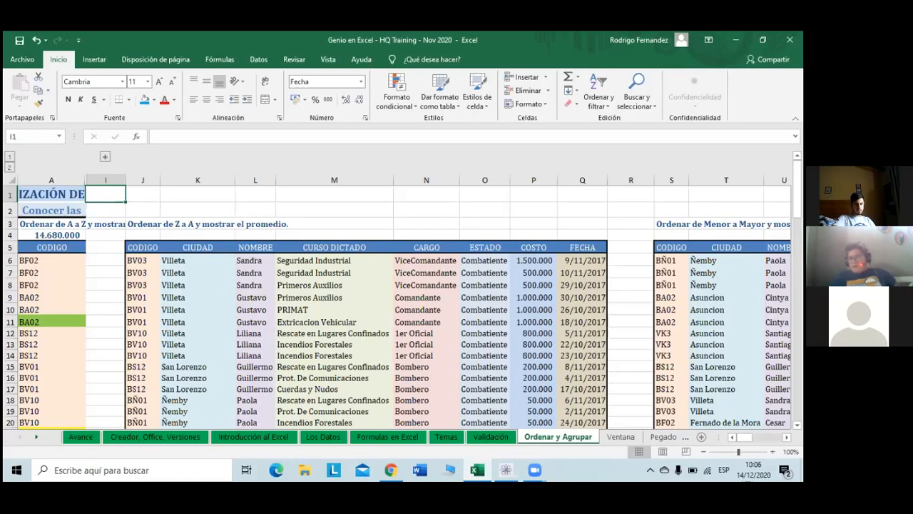
Examine the first record of the second table, in row 6, field by field from CODIGO to FECHA
key("Right")
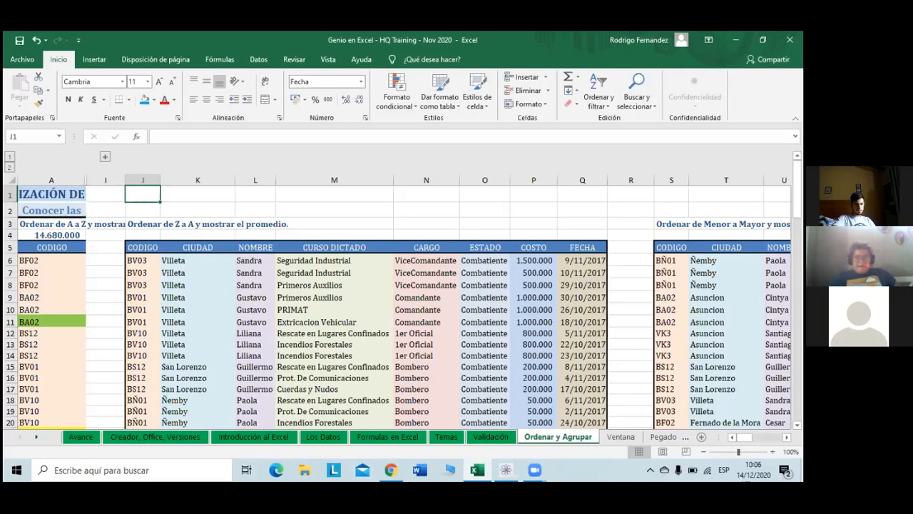
key("Down")
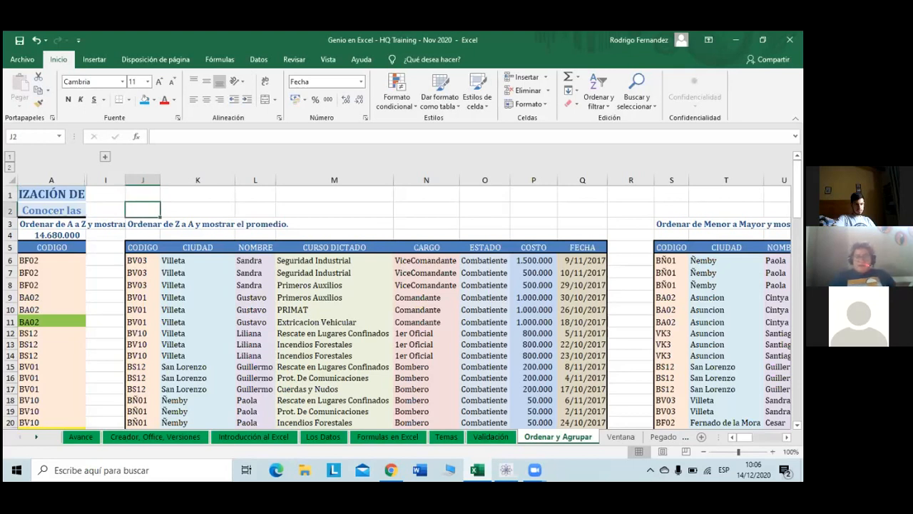
key("Down")
key("Down")
key("Down")
key("Down")
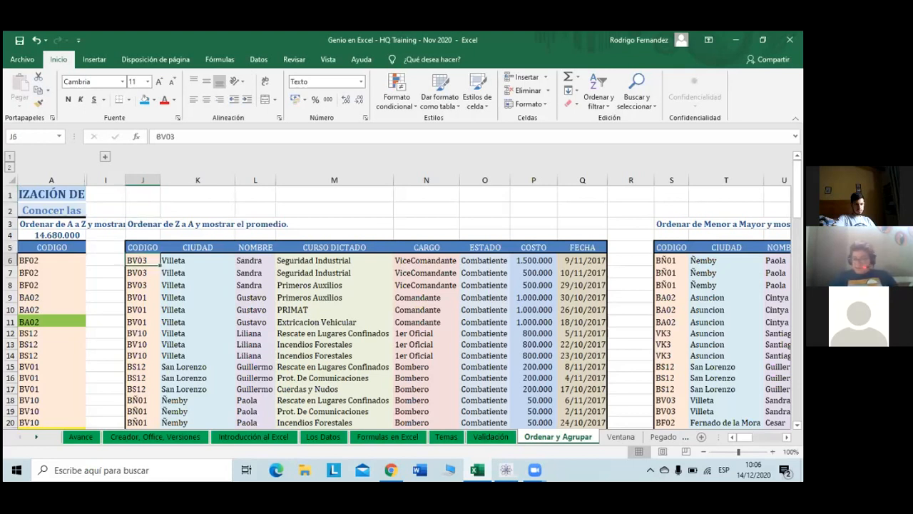
key("Right")
key("Right")
key("Right")
key("Right")
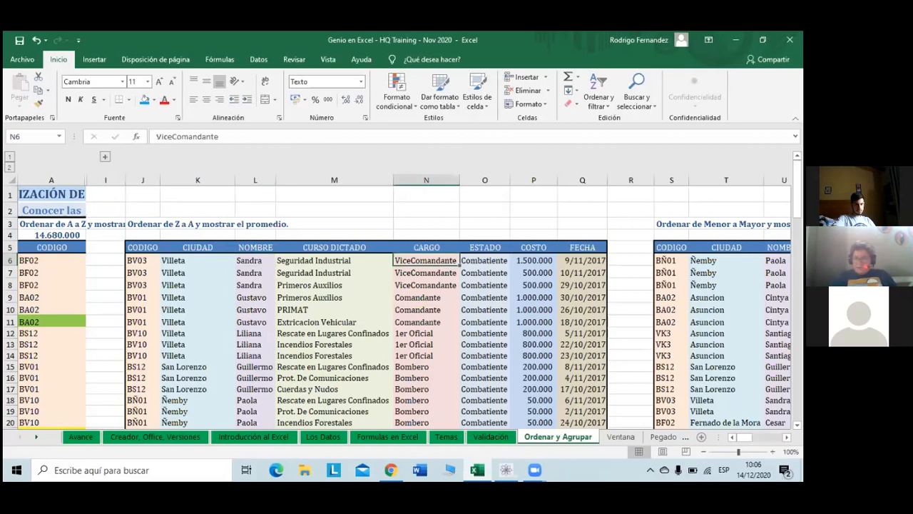
key("Right")
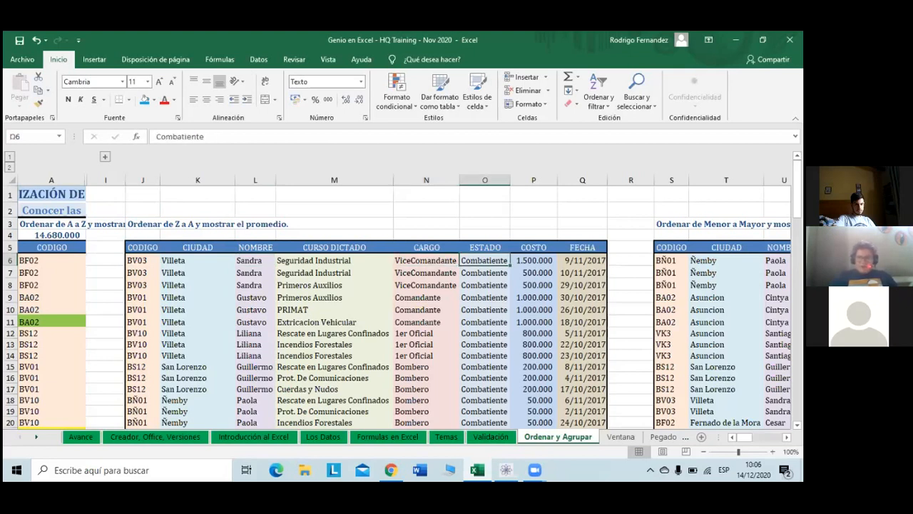
key("Right")
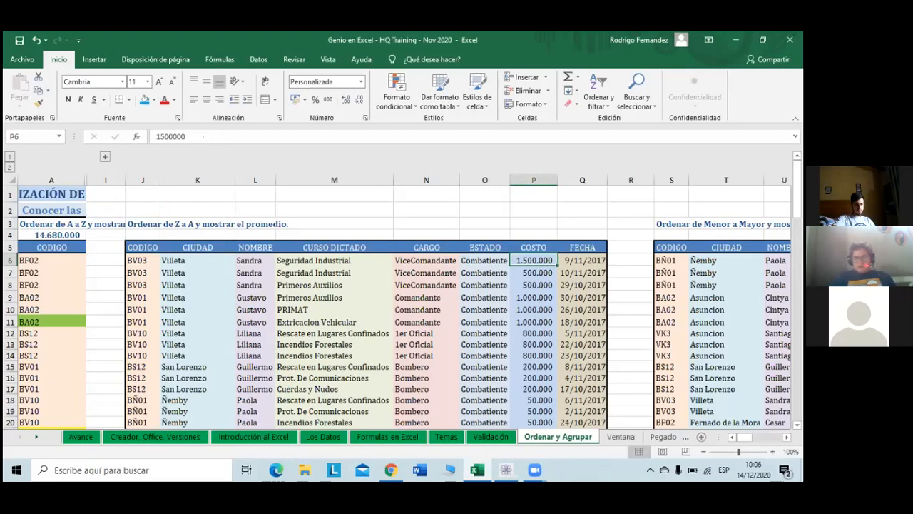
left_click(485, 260)
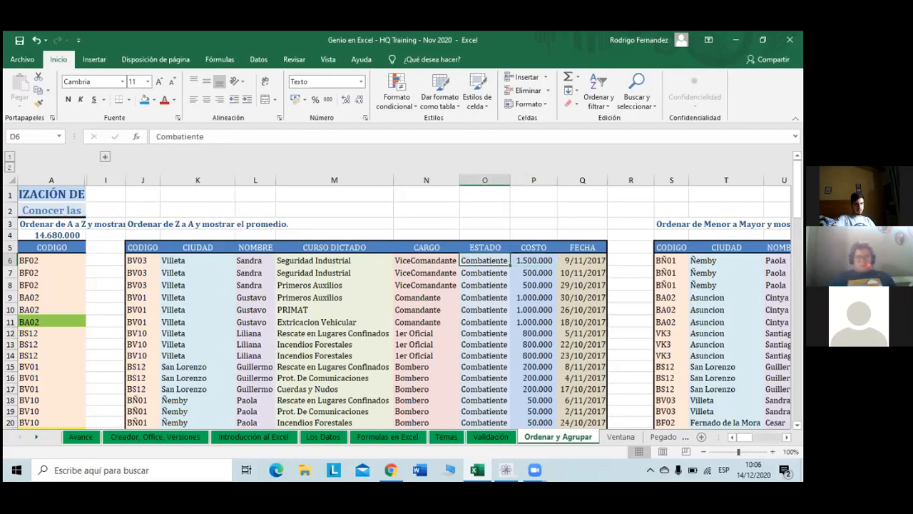
left_click(105, 260)
left_click(255, 260)
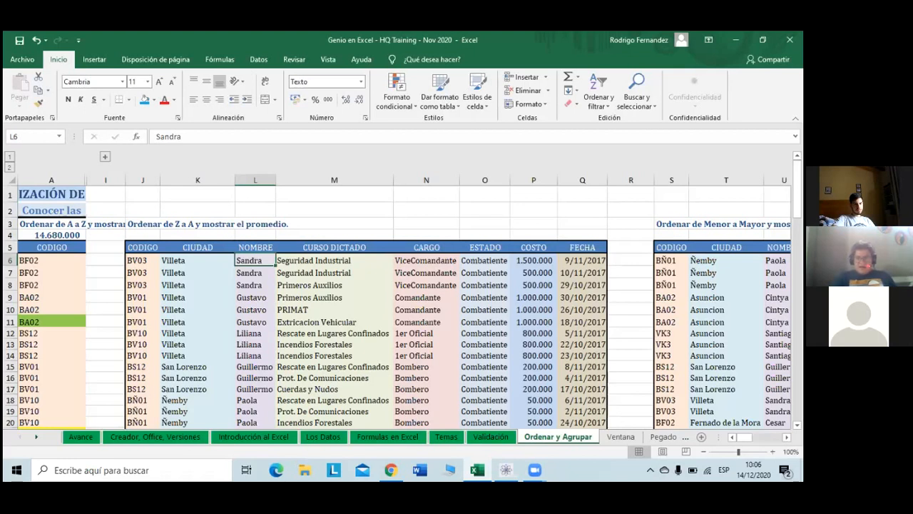
left_click(484, 261)
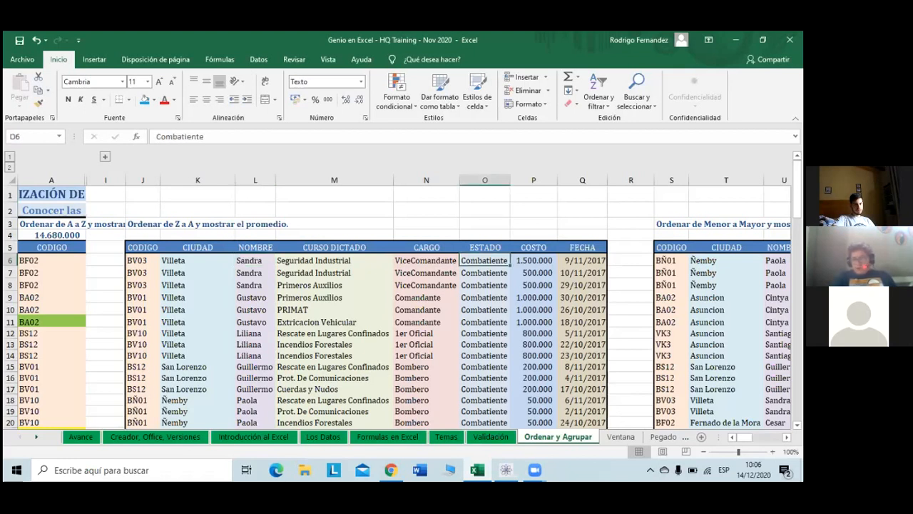
left_click(534, 260)
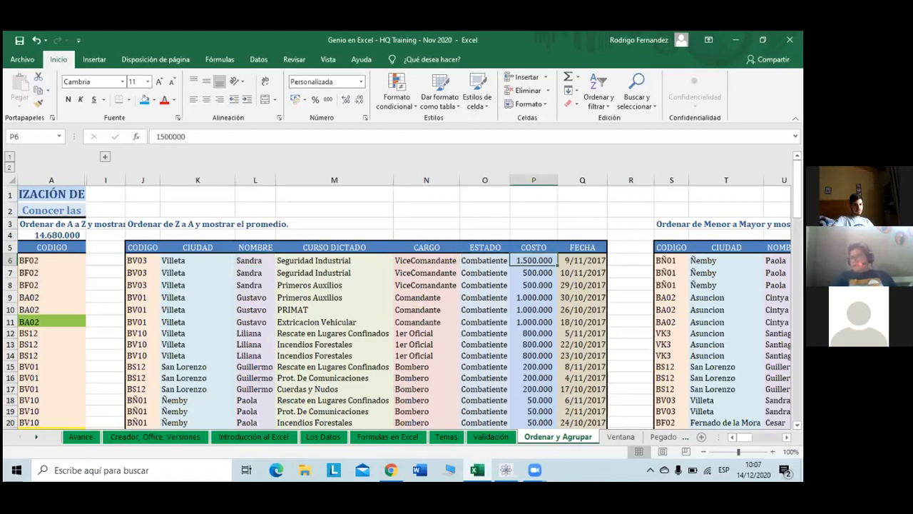
left_click(582, 260)
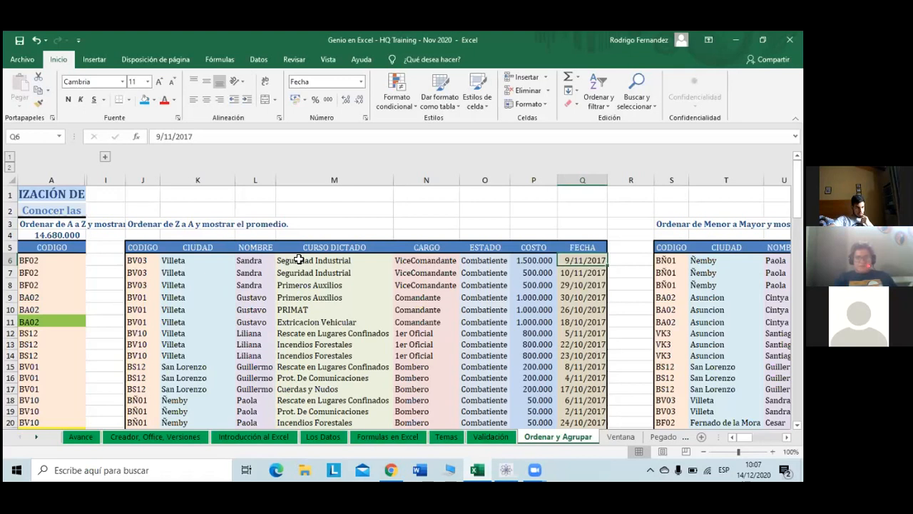
Examine how the CIUDAD and NOMBRE values are ordered and repeated down the second table
left_click_drag(254, 261, 318, 260)
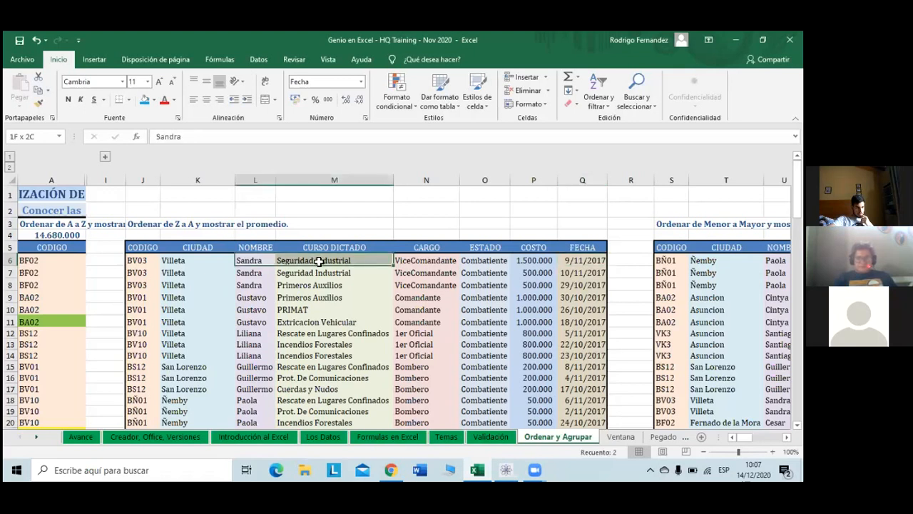
left_click(262, 261)
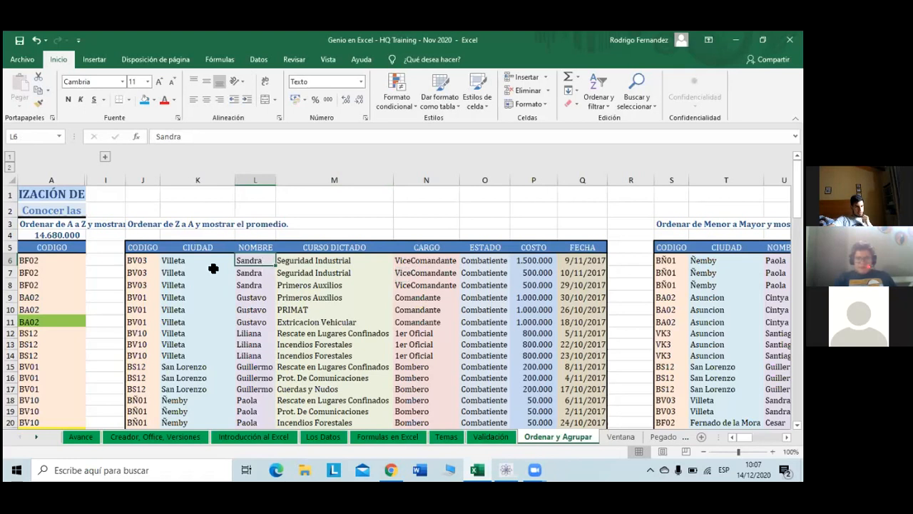
left_click_drag(213, 269, 223, 318)
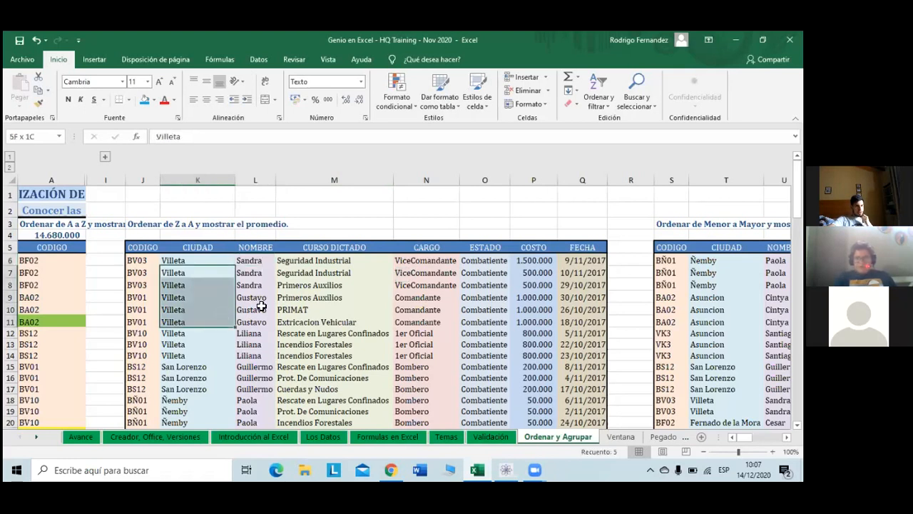
scroll(261, 306, "down", 1)
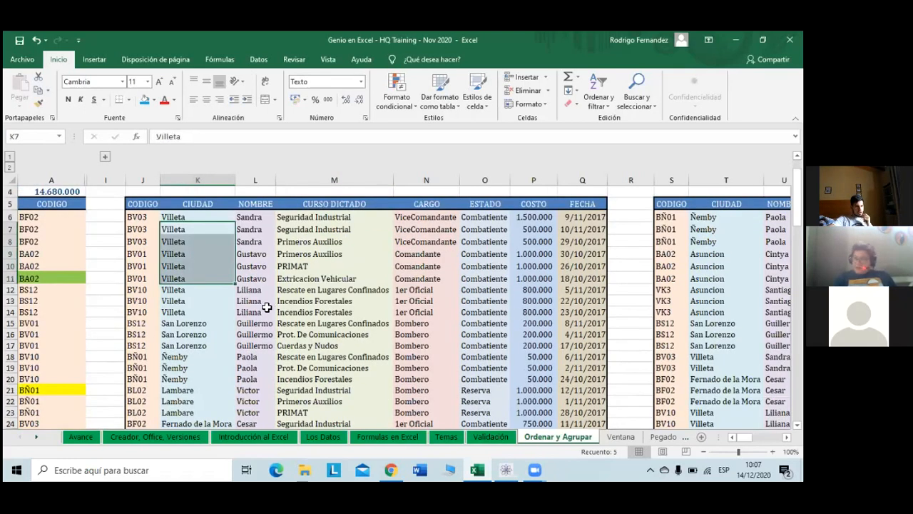
scroll(264, 306, "down", 2)
scroll(264, 308, "down", 1)
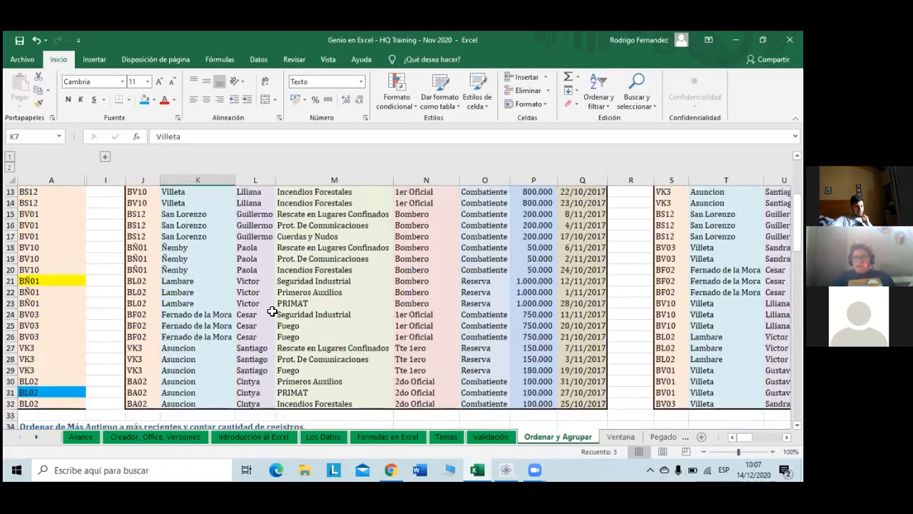
left_click_drag(255, 350, 255, 364)
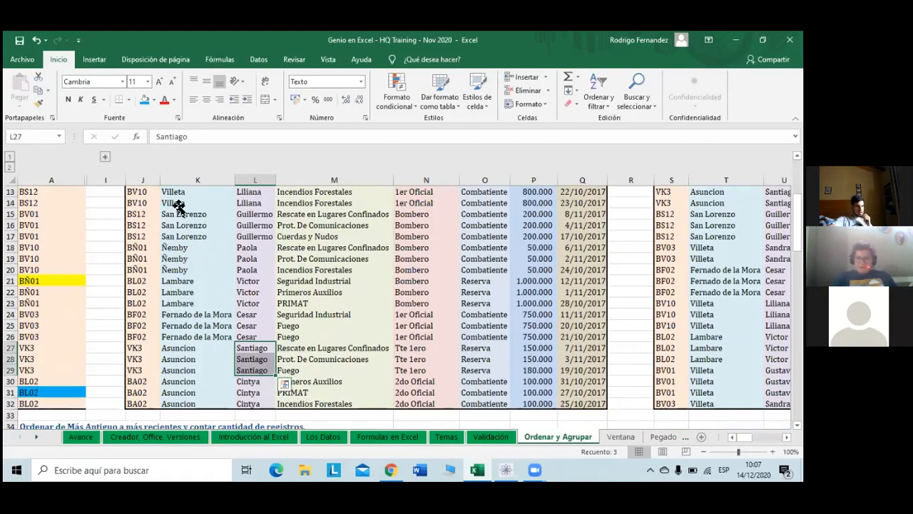
left_click_drag(194, 203, 193, 274)
scroll(193, 275, "up", 2)
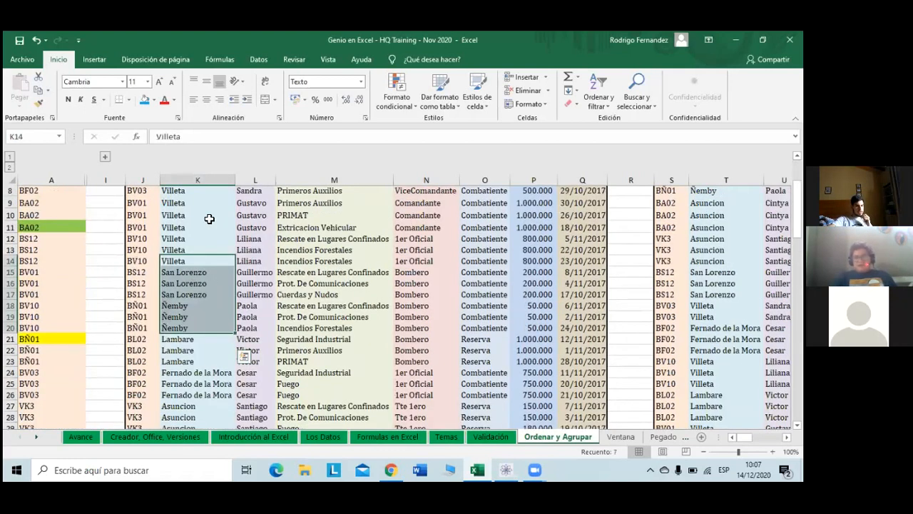
scroll(209, 219, "up", 1)
left_click_drag(209, 219, 219, 324)
left_click_drag(217, 405, 218, 433)
left_click(272, 332)
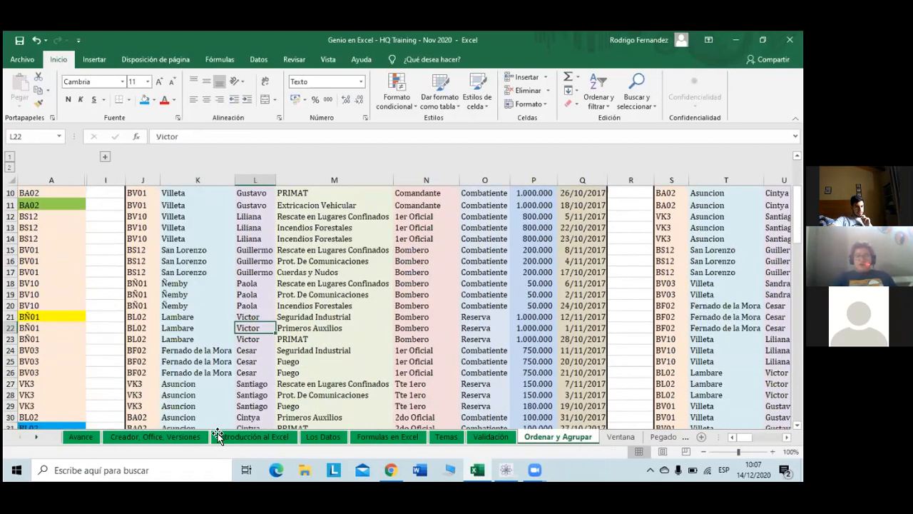
scroll(272, 333, "up", 2)
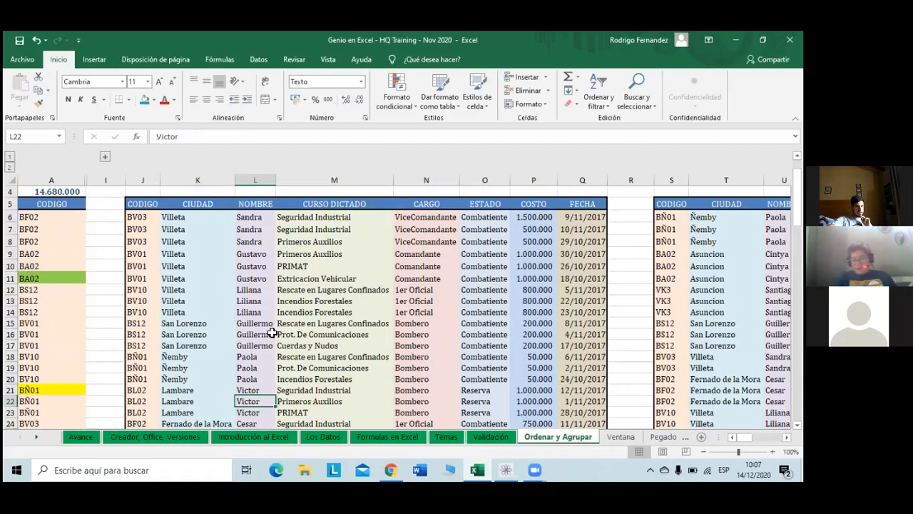
Sort the second table by NOMBRE (L6:L32) from Z to A, expanding the selection so whole records move, and check the order
left_click(267, 219)
left_click_drag(268, 221, 253, 412)
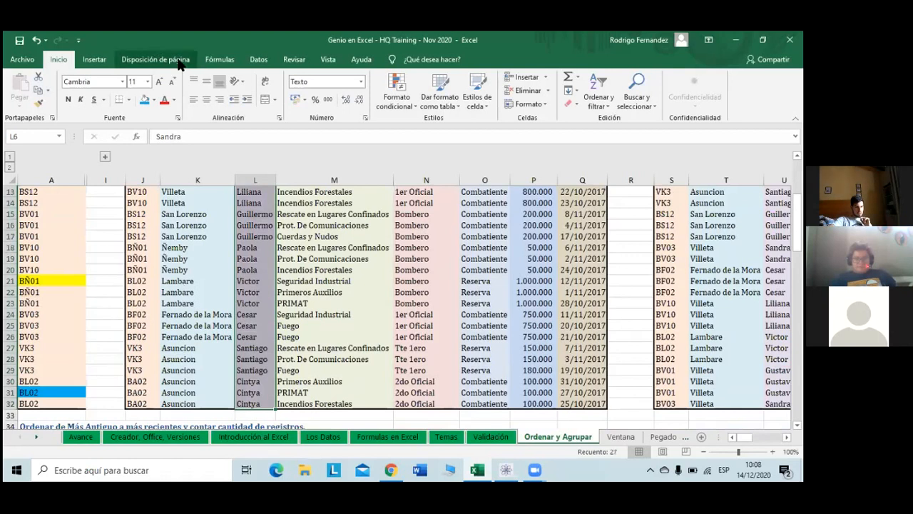
left_click(180, 61)
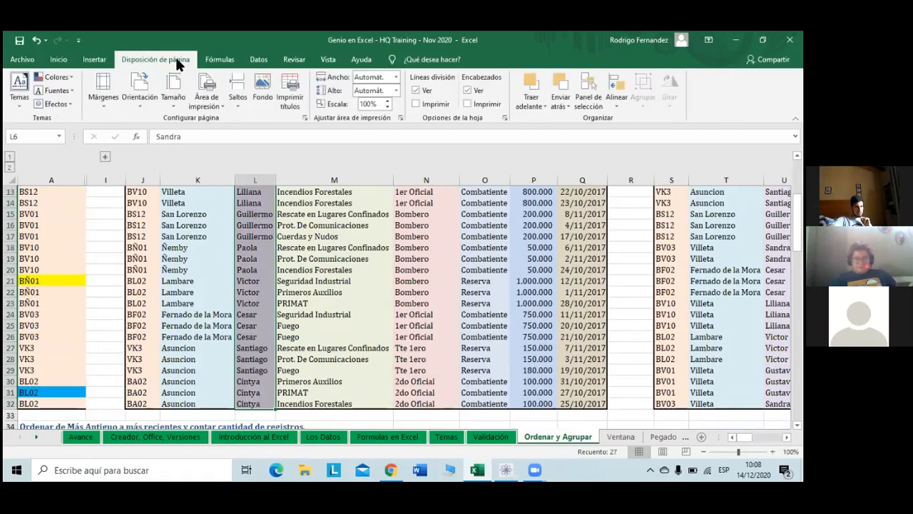
left_click(259, 59)
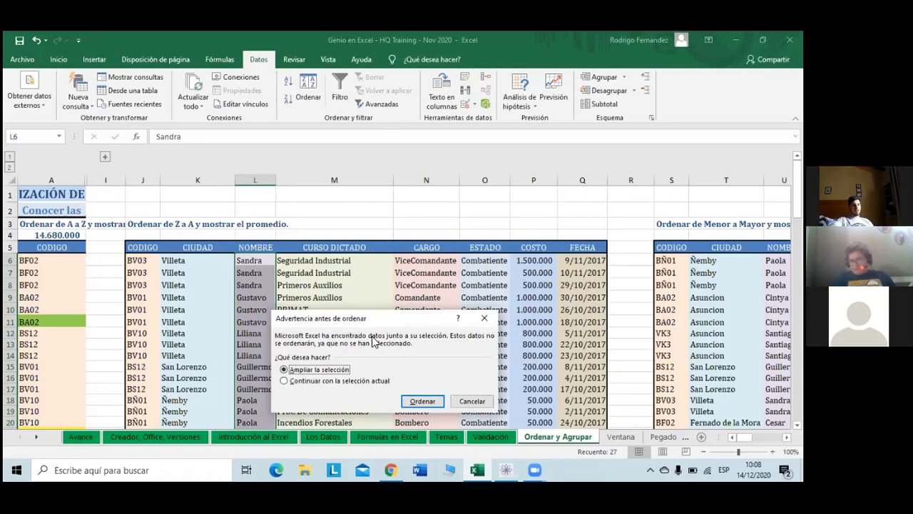
left_click(332, 382)
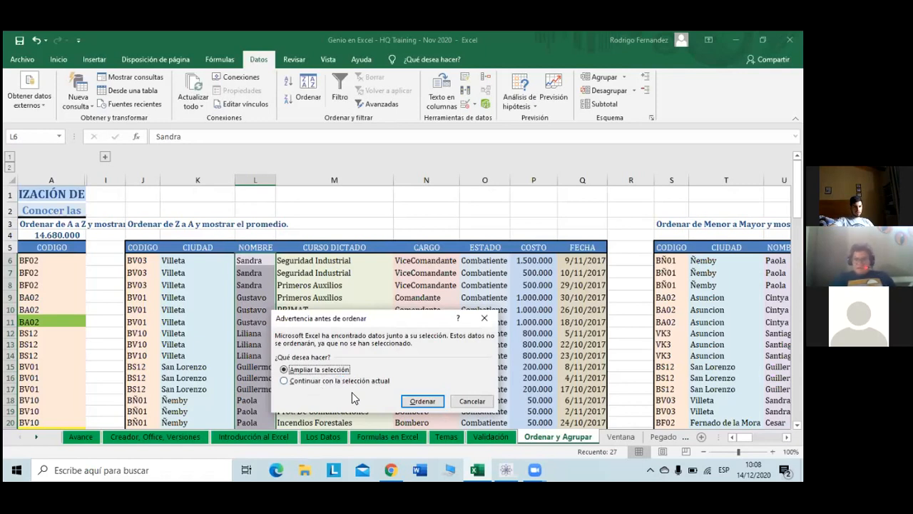
left_click(423, 400)
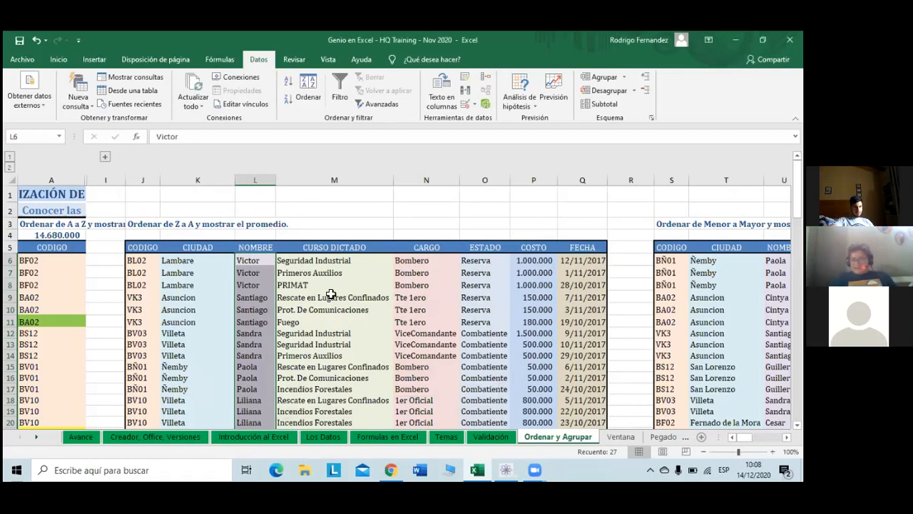
left_click(312, 275)
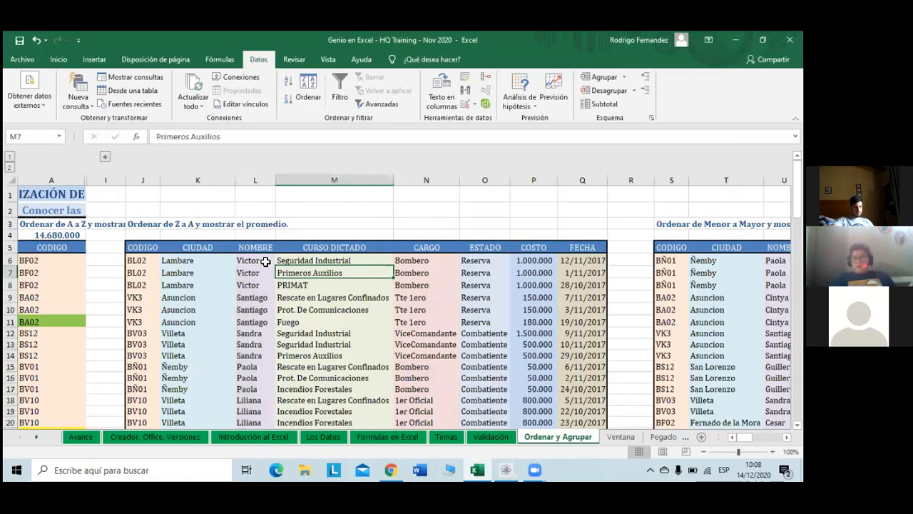
scroll(265, 261, "down", 4)
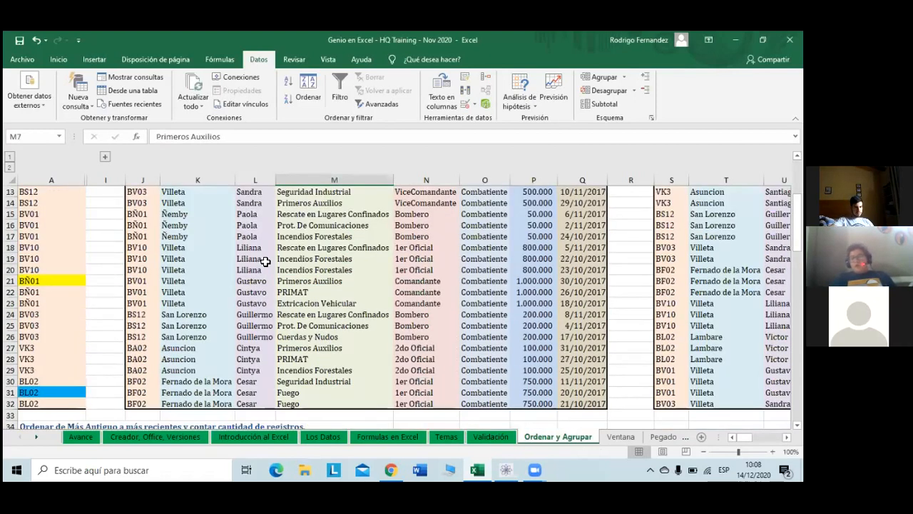
Check the NOMBRE order of the second table's sorted records, from row 32 back up to the table's heading
scroll(266, 261, "up", 2)
scroll(266, 261, "down", 1)
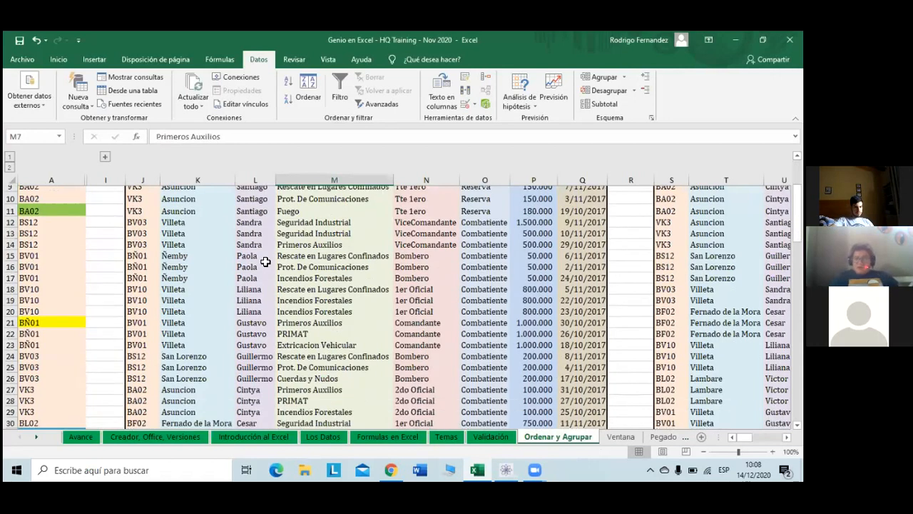
scroll(265, 261, "down", 1)
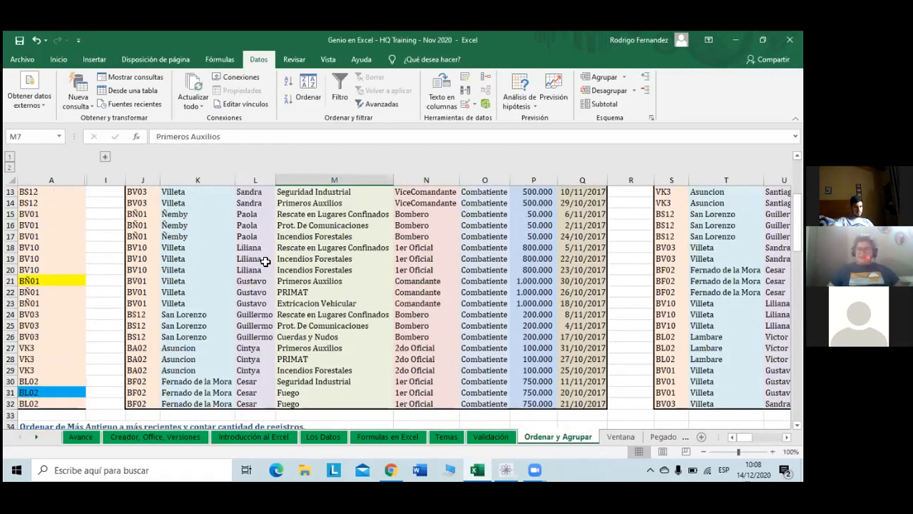
scroll(265, 261, "up", 3)
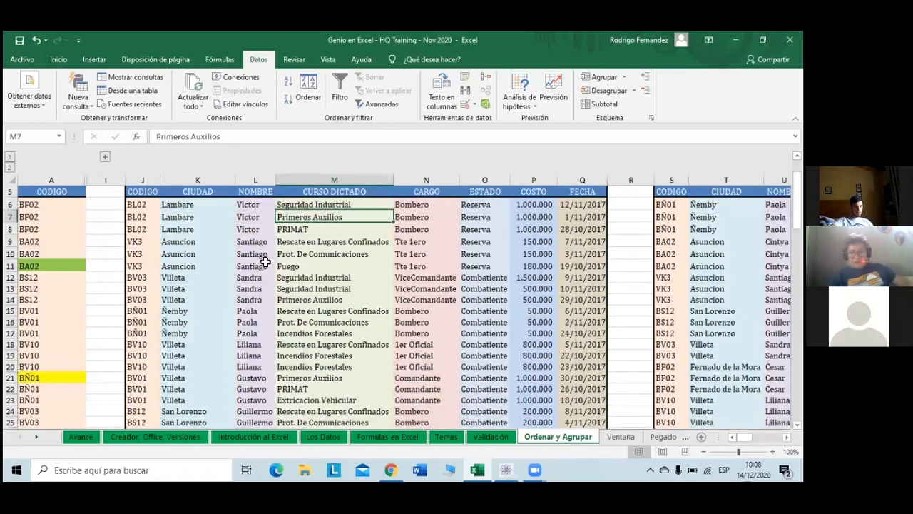
scroll(267, 263, "up", 1)
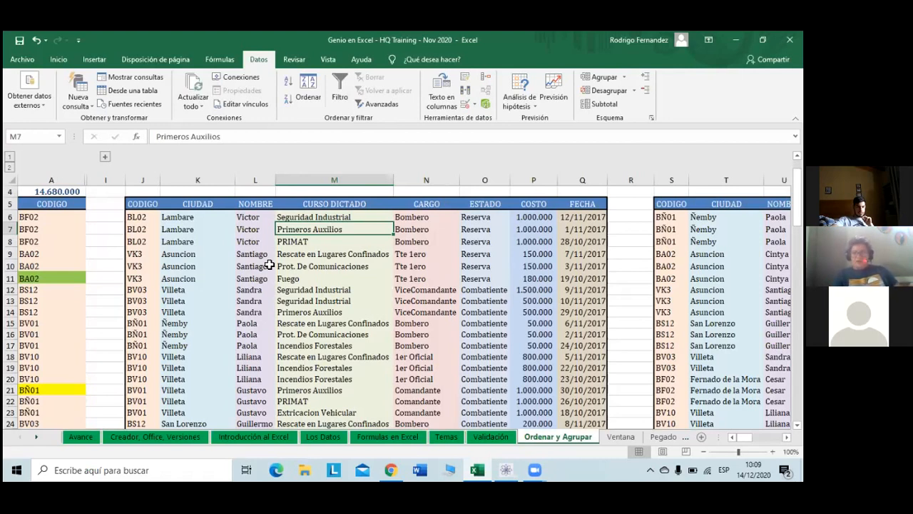
scroll(121, 199, "up", 1)
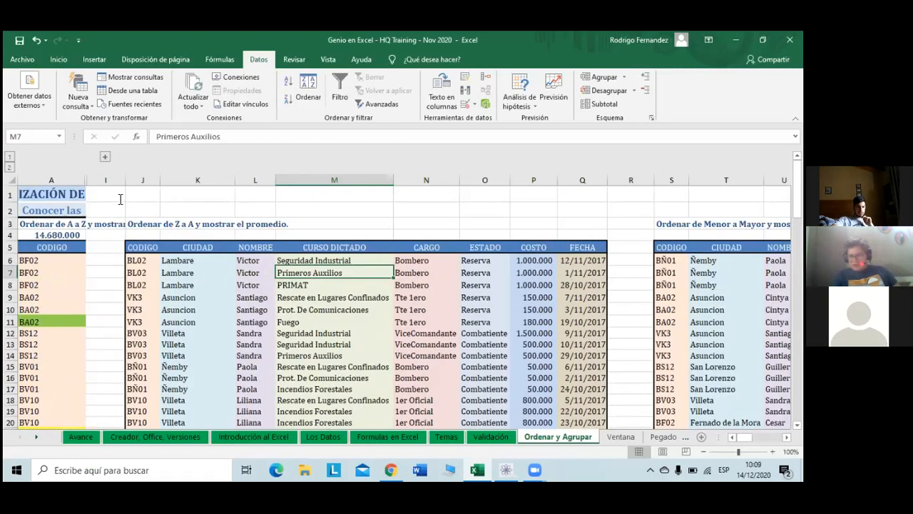
left_click(34, 136)
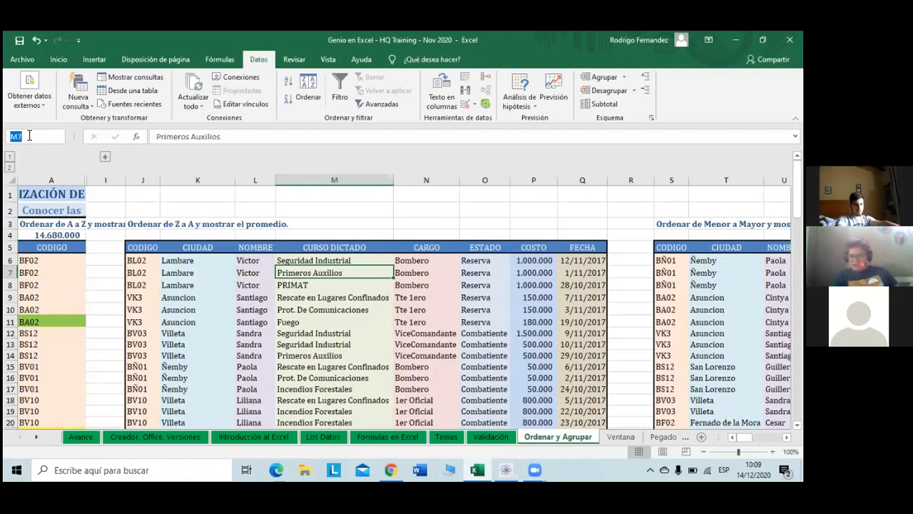
type("L1")
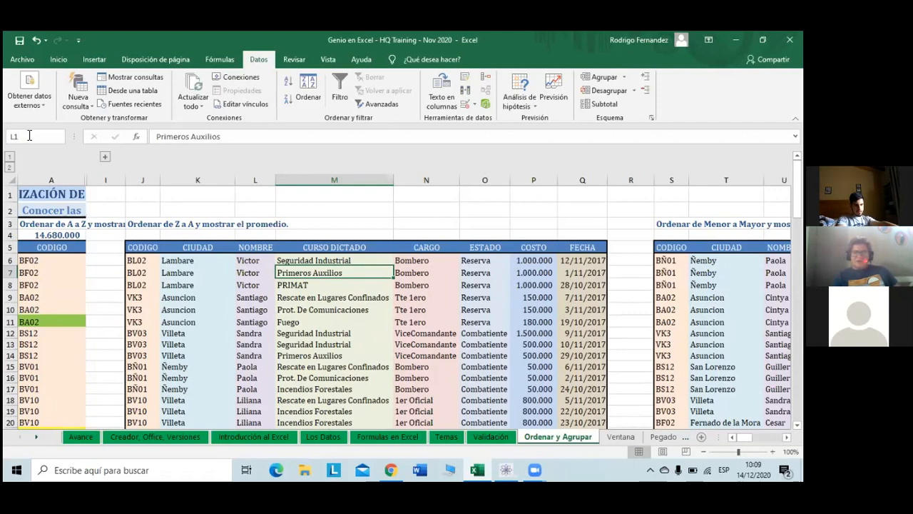
key("Escape")
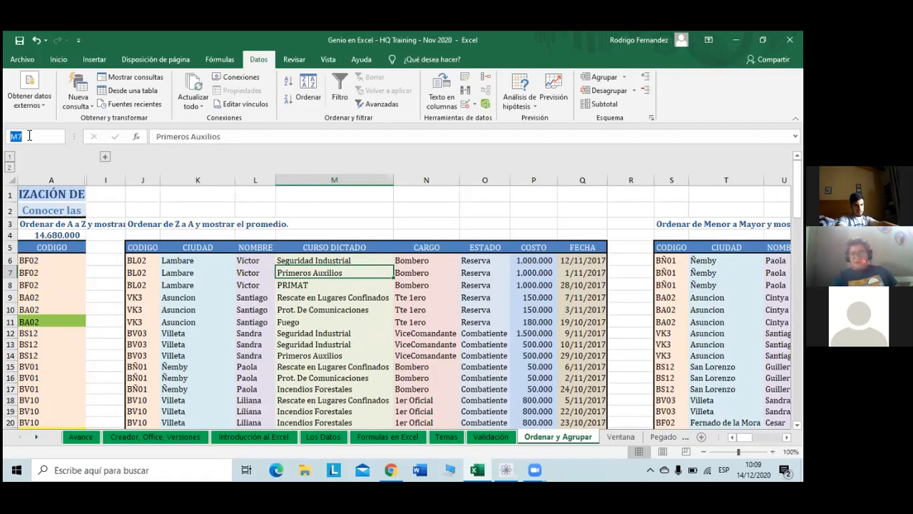
Undo the second table's Z to A sort and look over its records in their original order
left_click(335, 238)
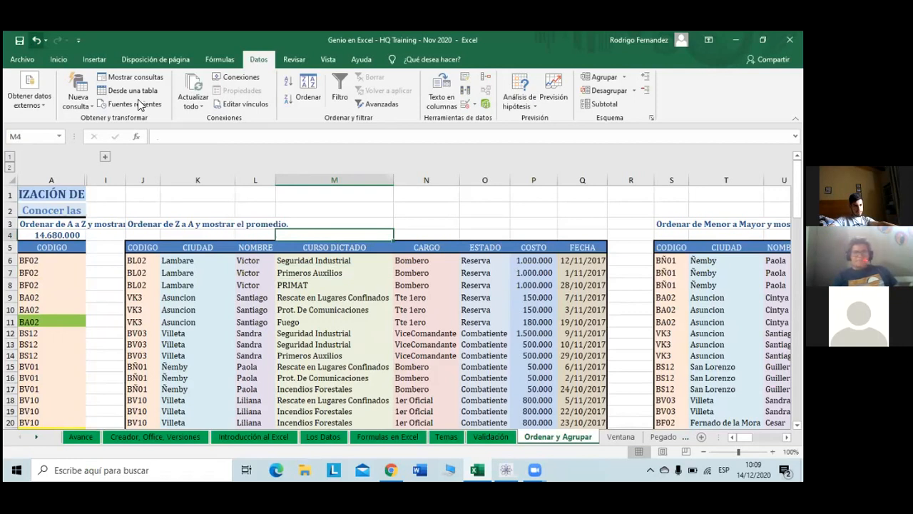
key("ctrl+z")
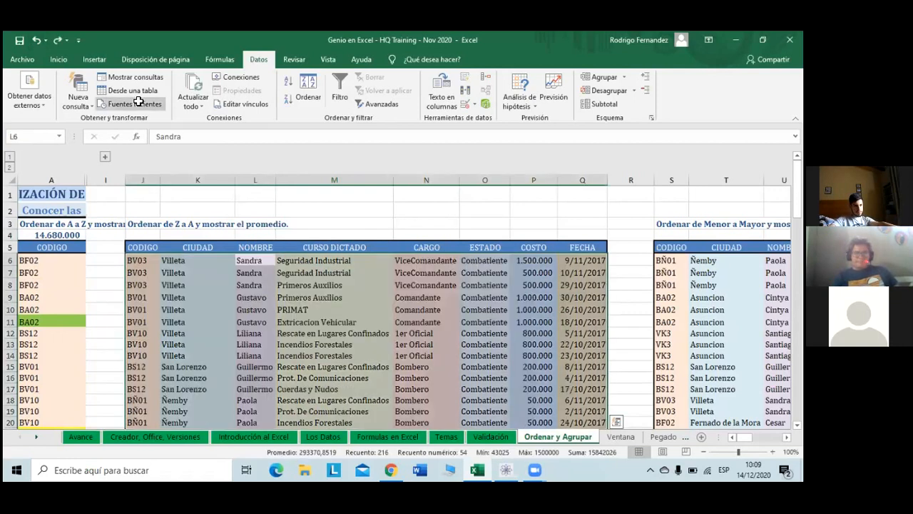
left_click(270, 297)
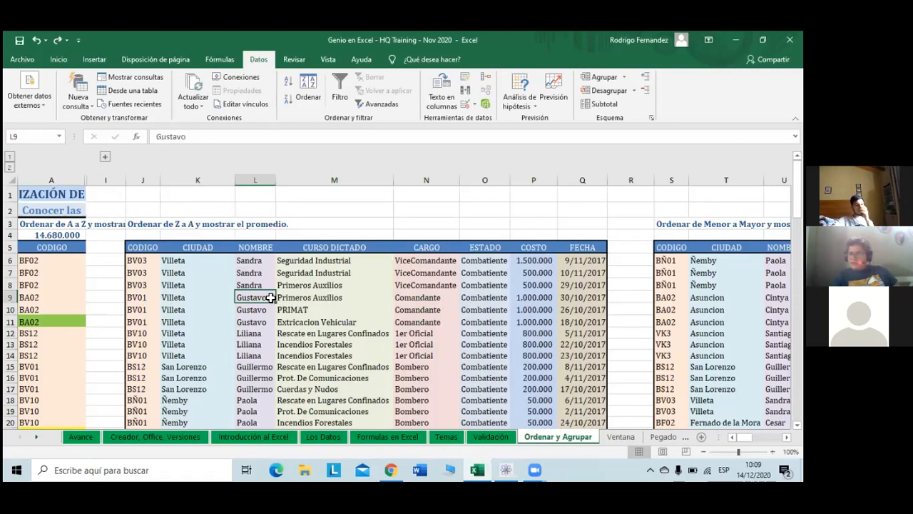
scroll(271, 297, "down", 5)
scroll(270, 298, "up", 3)
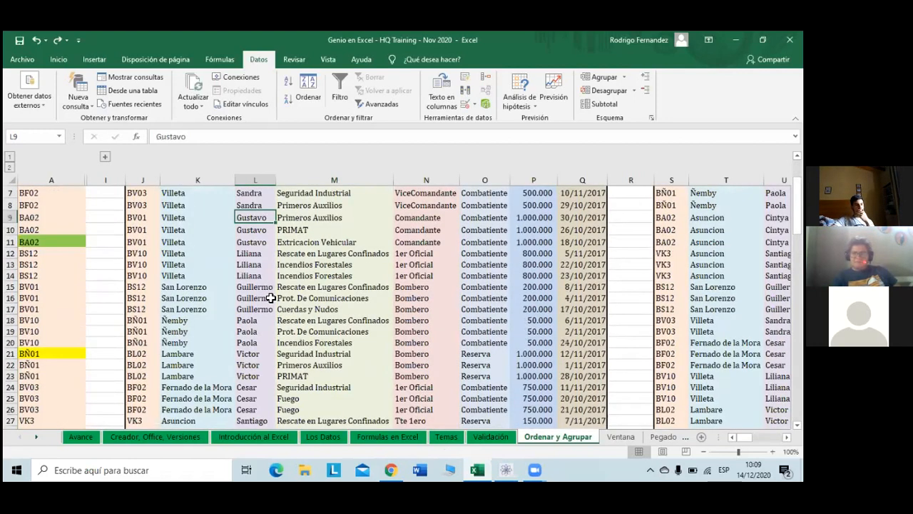
scroll(270, 297, "up", 2)
scroll(150, 214, "down", 1)
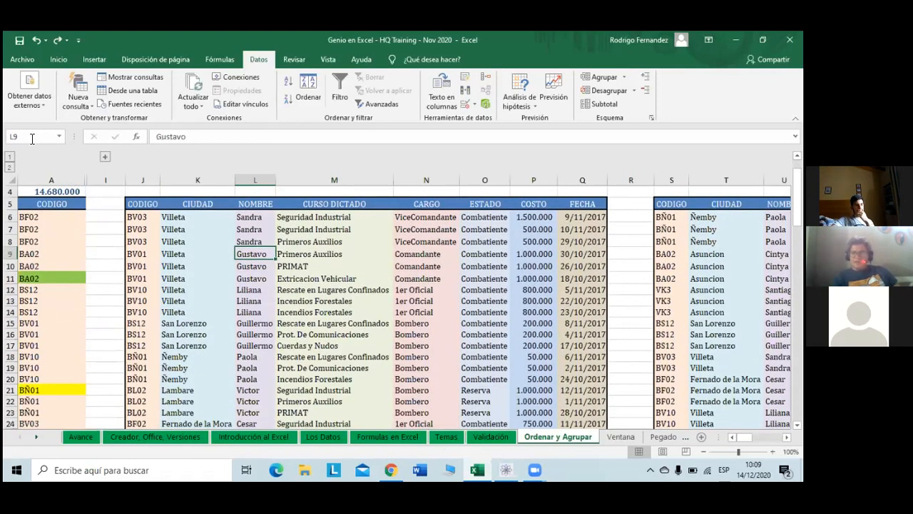
Select the second table's NOMBRE values by the range reference L6:L32 and check that the selection covers them all
left_click(32, 138)
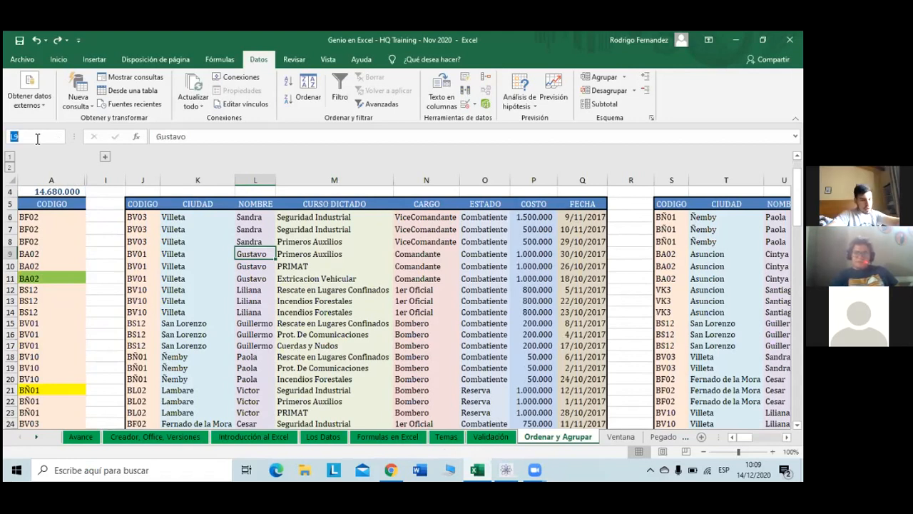
type("L")
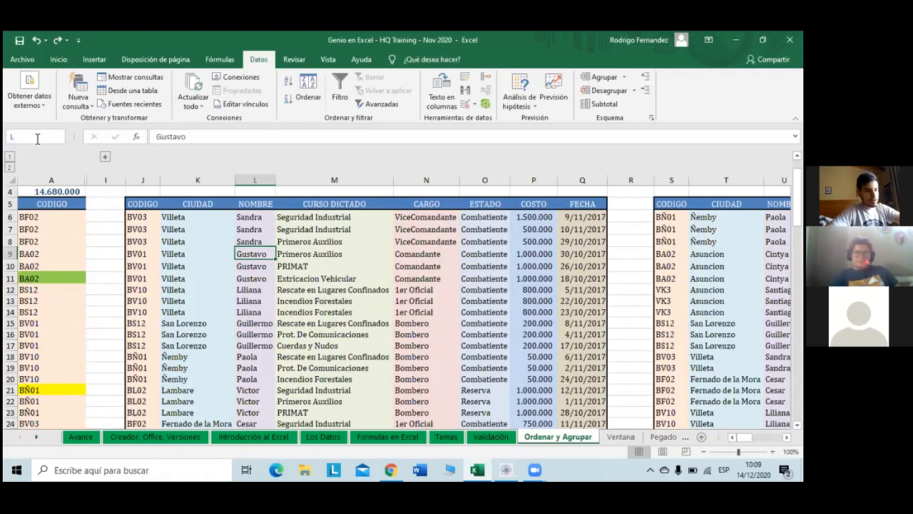
type("6:")
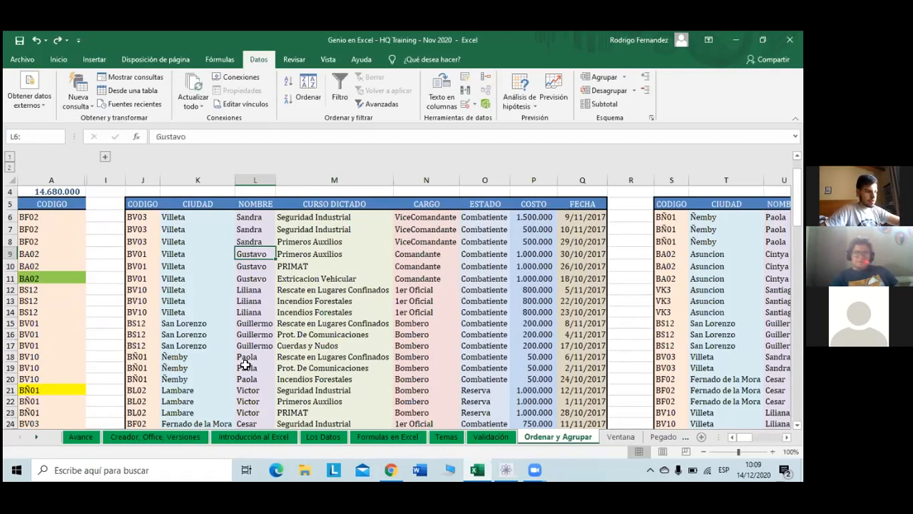
scroll(131, 245, "down", 4)
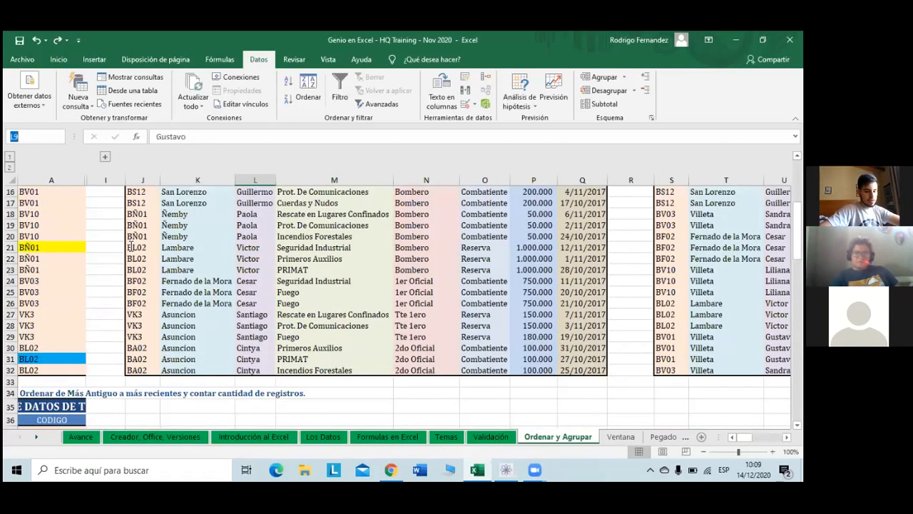
type("L6:L")
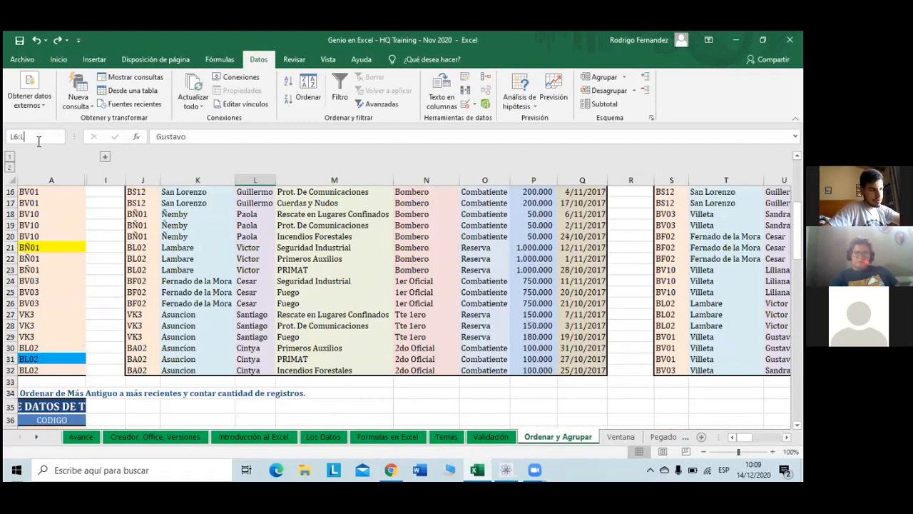
type("32")
key("Return")
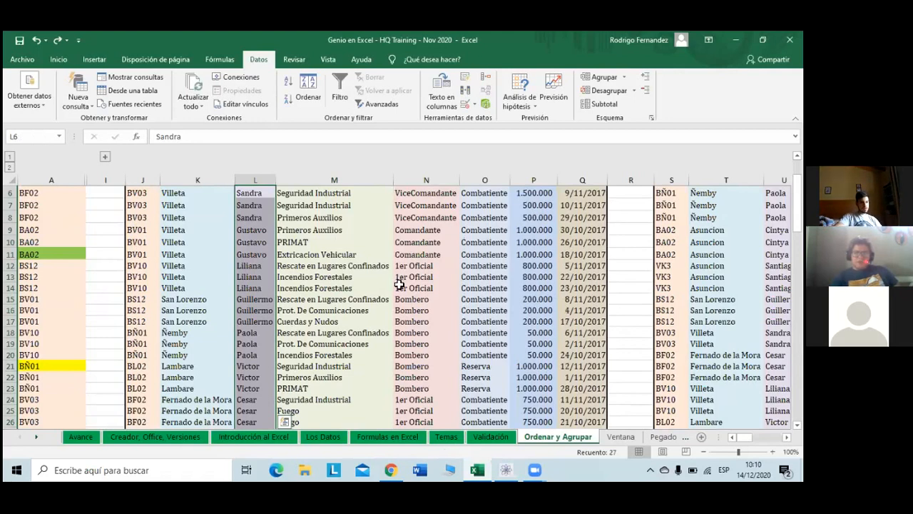
scroll(399, 284, "down", 3)
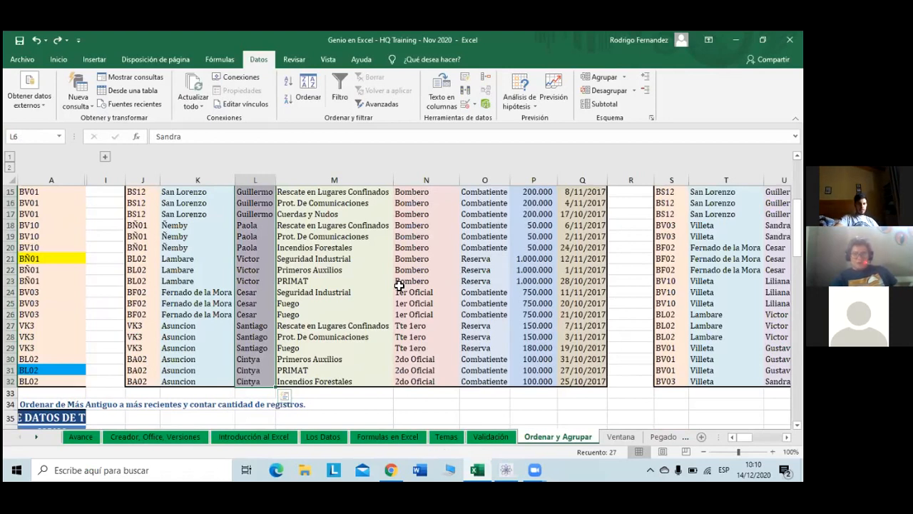
scroll(399, 285, "up", 1)
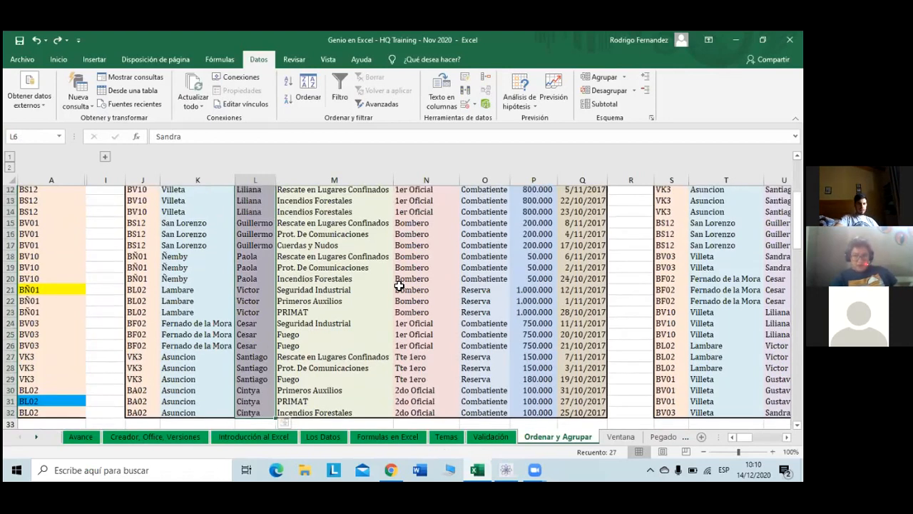
scroll(154, 253, "up", 3)
scroll(154, 253, "up", 1)
Select the whole second table starting from its first CODIGO cell, J6, and check the selection down to row 32
left_click(154, 254)
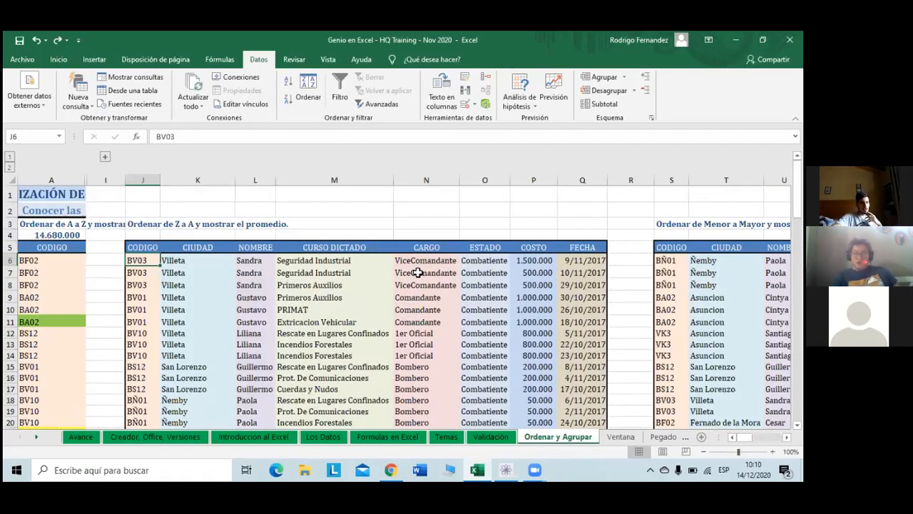
key("ctrl+a")
scroll(418, 278, "down", 1)
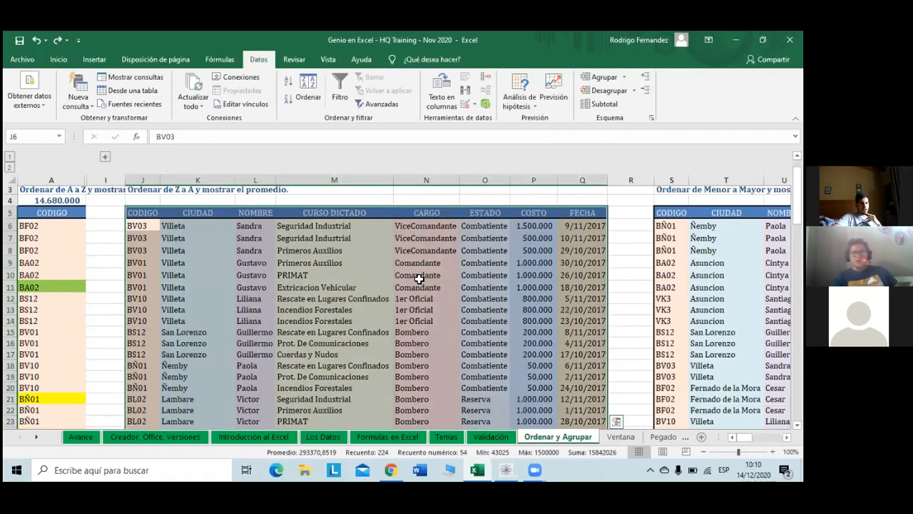
scroll(418, 278, "down", 3)
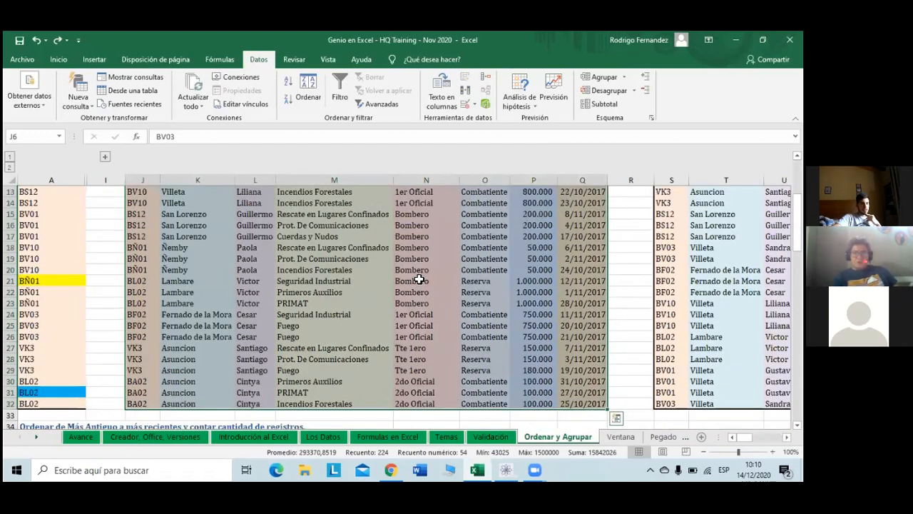
scroll(419, 278, "up", 3)
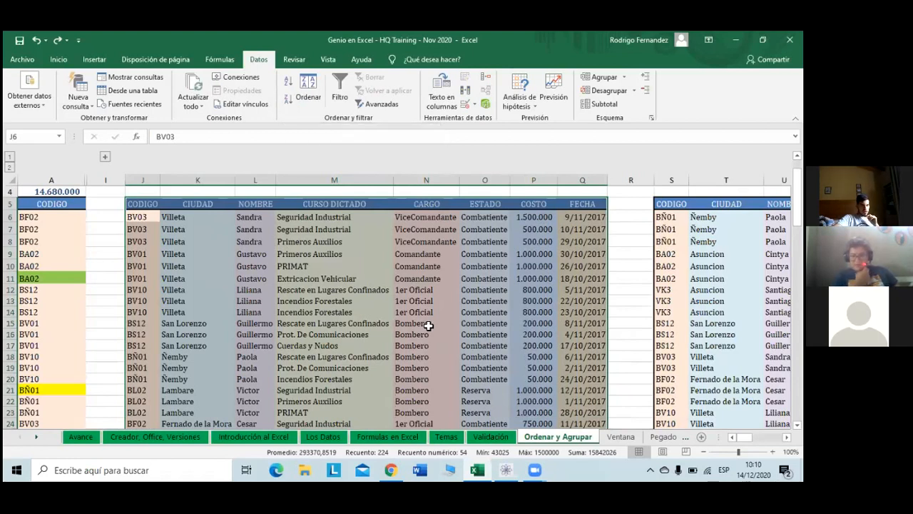
Select the whole second table from NOMBRE cell L6, sort it from Z to A, and check the order down to row 32
left_click(257, 216)
key("ctrl+a")
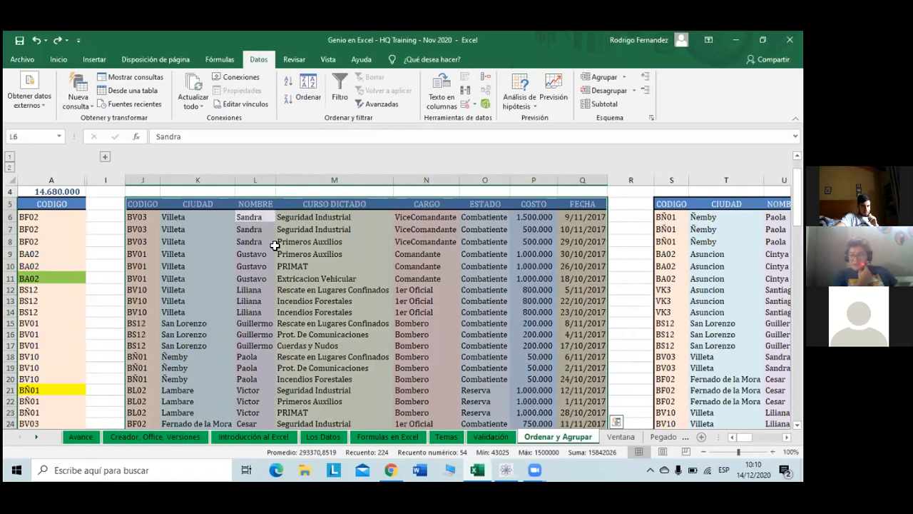
scroll(274, 245, "down", 2)
scroll(274, 245, "up", 2)
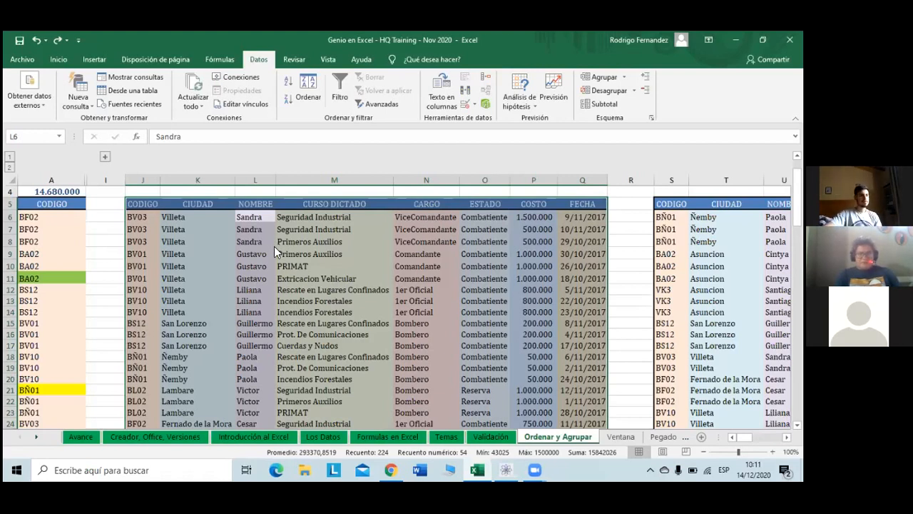
left_click(289, 99)
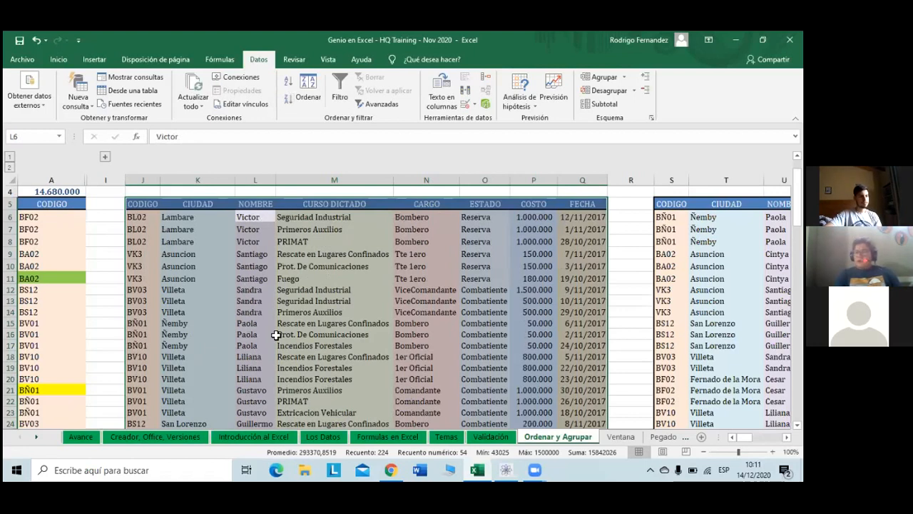
scroll(246, 371, "down", 4)
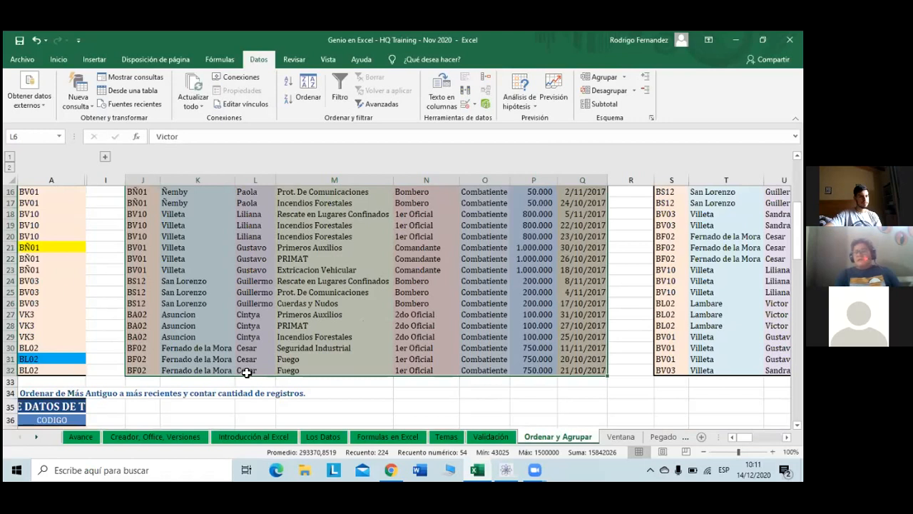
scroll(246, 372, "up", 4)
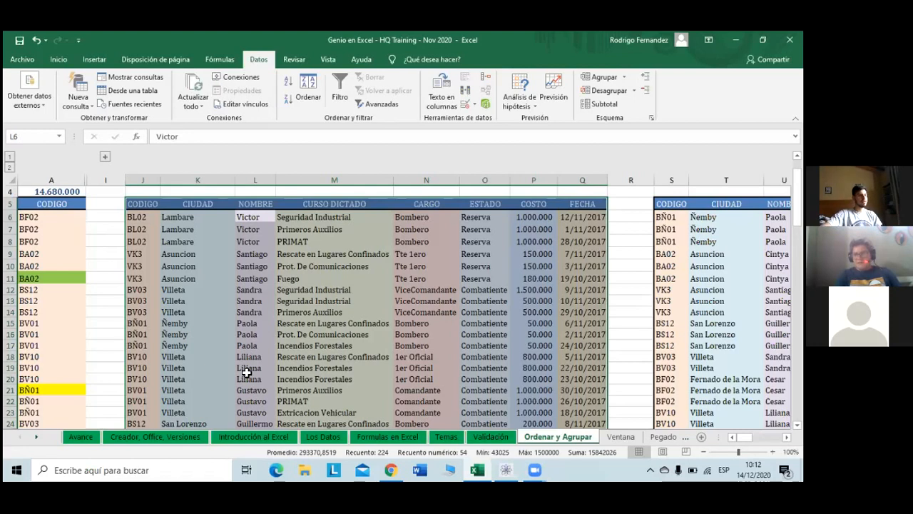
Select only NOMBRE cell L6, undo the last sort, and sort the second table from Z to A again with just that cell selected
left_click(251, 221)
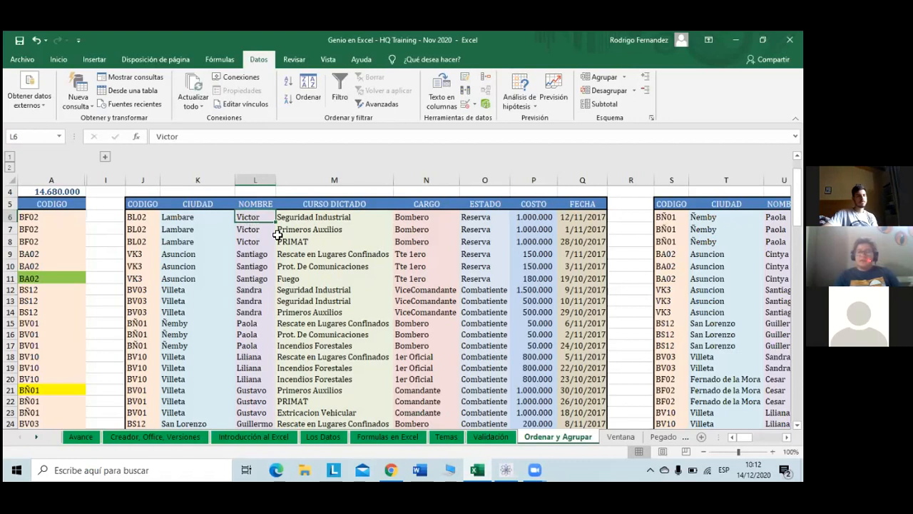
scroll(277, 234, "down", 2)
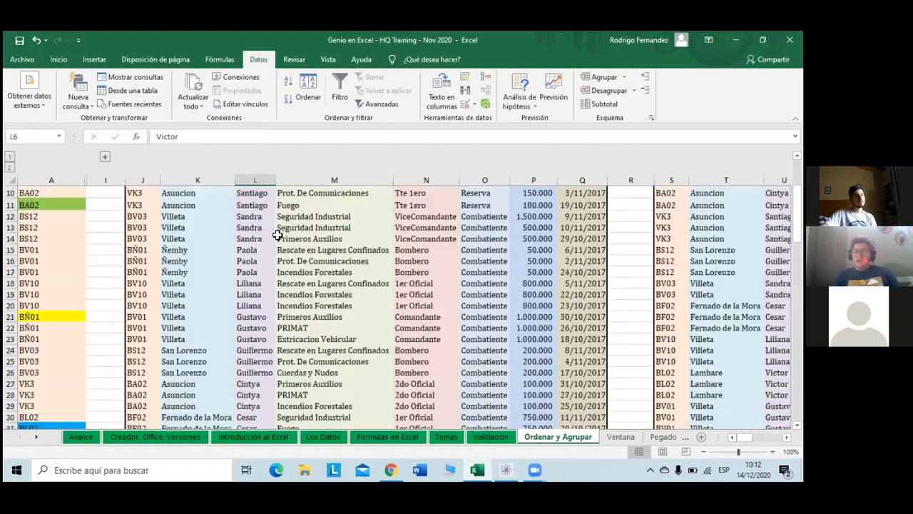
scroll(277, 234, "up", 2)
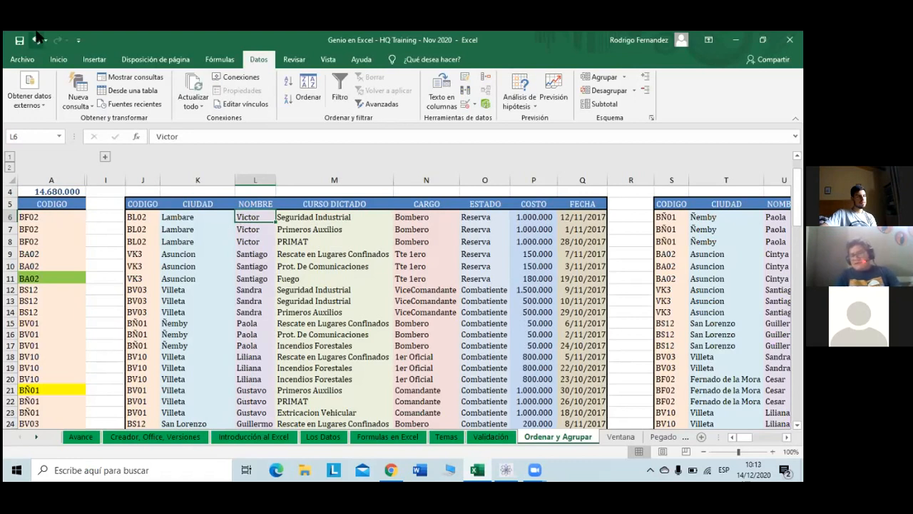
key("ctrl+z")
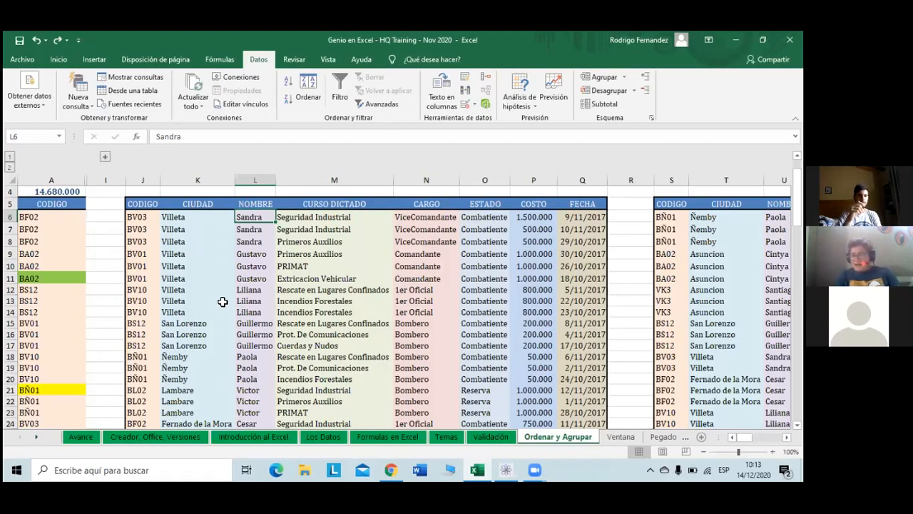
left_click(289, 102)
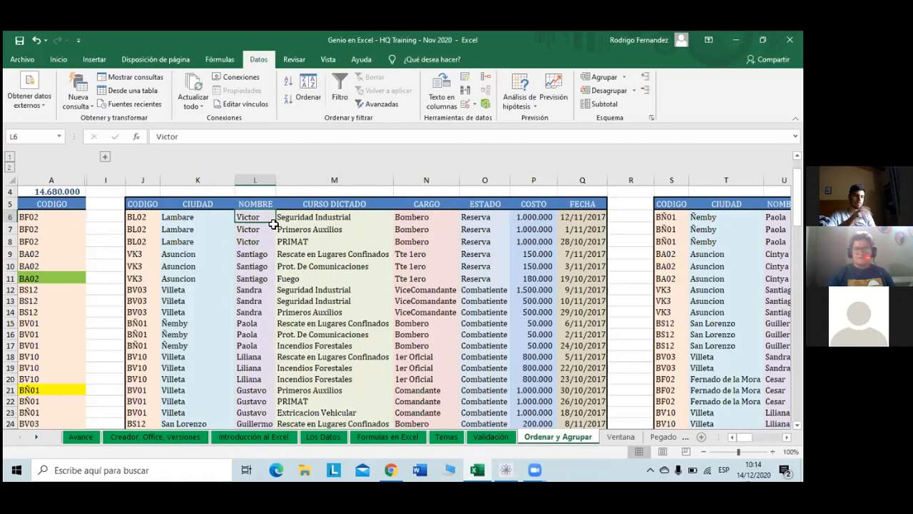
Examine the second table's rows along the ESTADO column, from O6 down to the last record in row 32
key("Right")
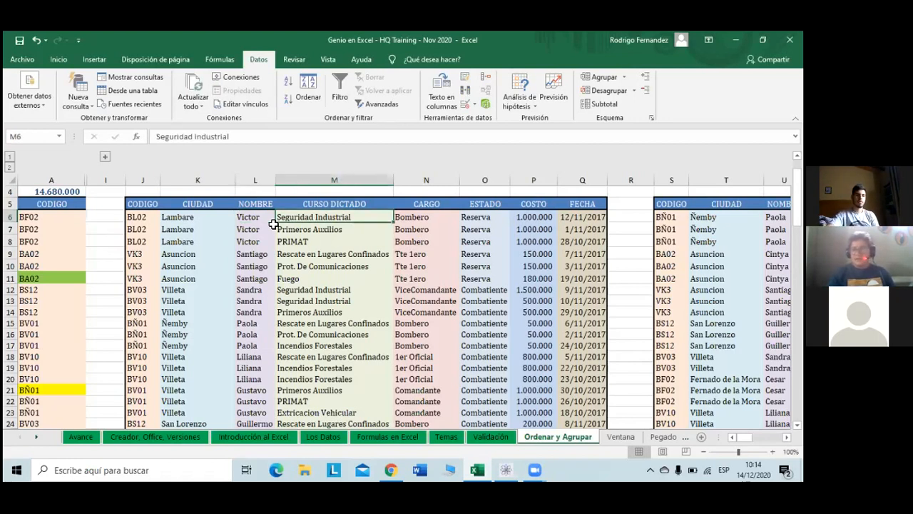
key("Right")
key("Right")
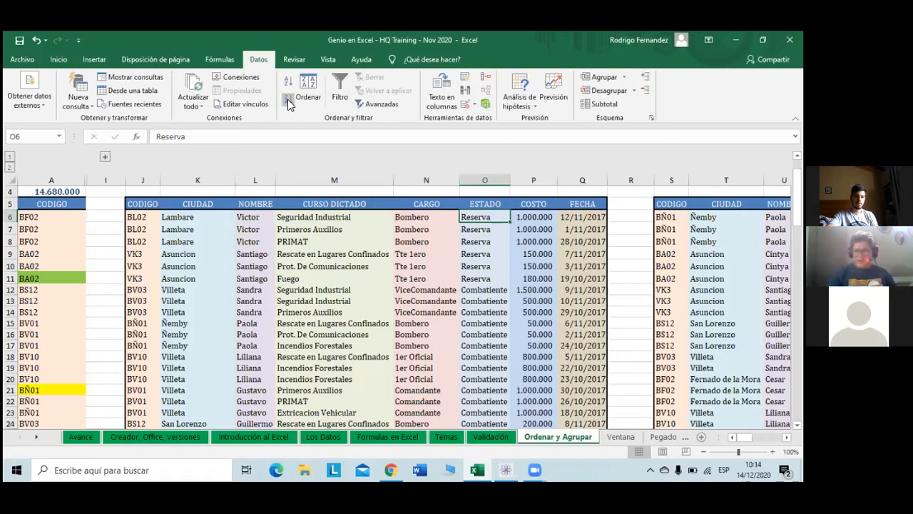
key("Down")
key("Down")
key("Down")
key("Down")
key("Down")
key("Down")
key("Down")
key("Down")
key("Down")
key("Down")
key("Down")
key("Down")
key("Down")
key("Down")
key("Down")
key("Down")
key("Down")
key("Down")
key("Down")
key("Down")
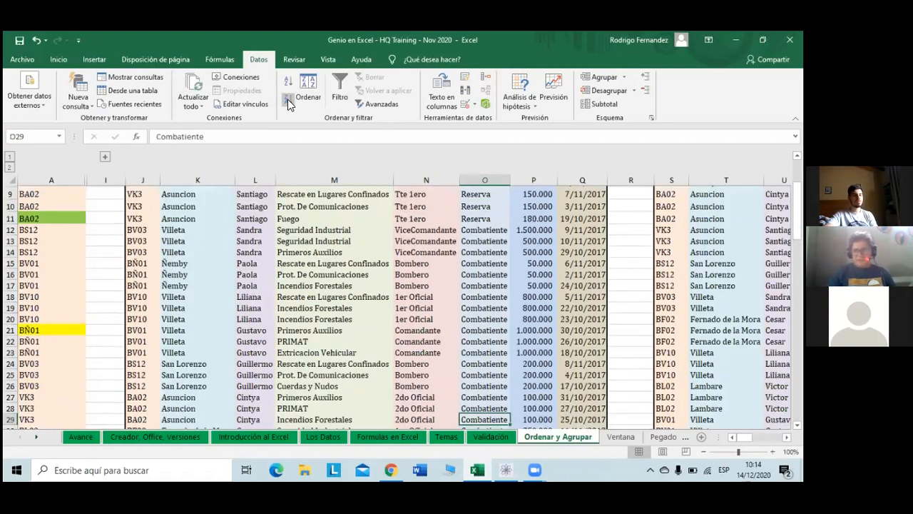
key("Down")
key("Down")
key("Down")
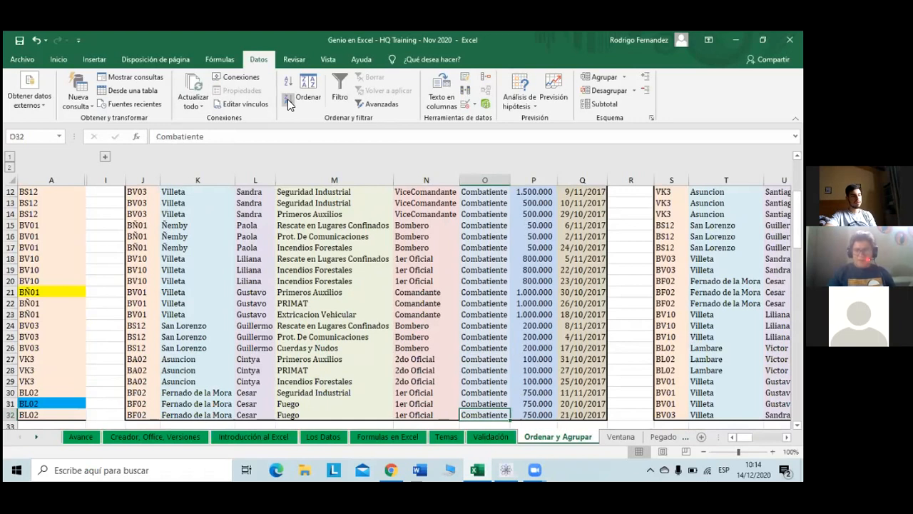
Check the order of the NOMBRE column from the table's last rows back up to cell L6
key("Left")
key("Up")
key("Up")
key("Up")
key("Left")
key("Left")
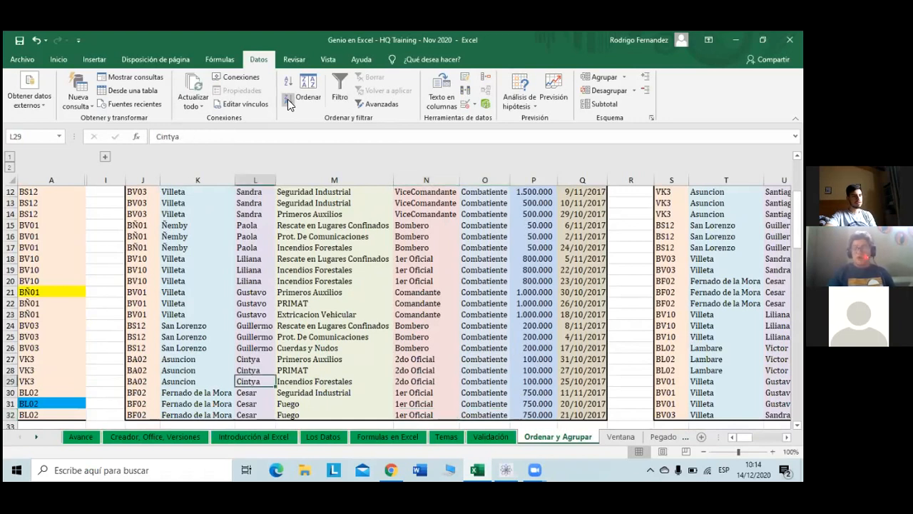
key("Up")
key("Up")
key("Up")
key("Up")
key("Up")
key("Up")
key("Up")
key("Up")
key("Up")
key("Up")
key("Up")
key("Up")
key("Up")
key("Up")
key("Up")
key("Up")
key("Up")
key("Up")
key("Up")
key("Up")
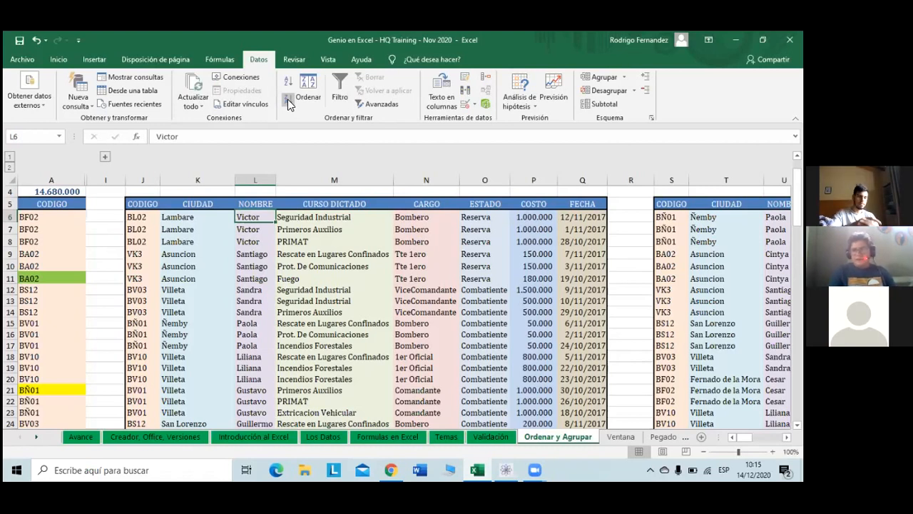
Sort the second table from Z to A by CARGO with only cell N6 selected, and check the order down to row 32
key("Right")
key("Right")
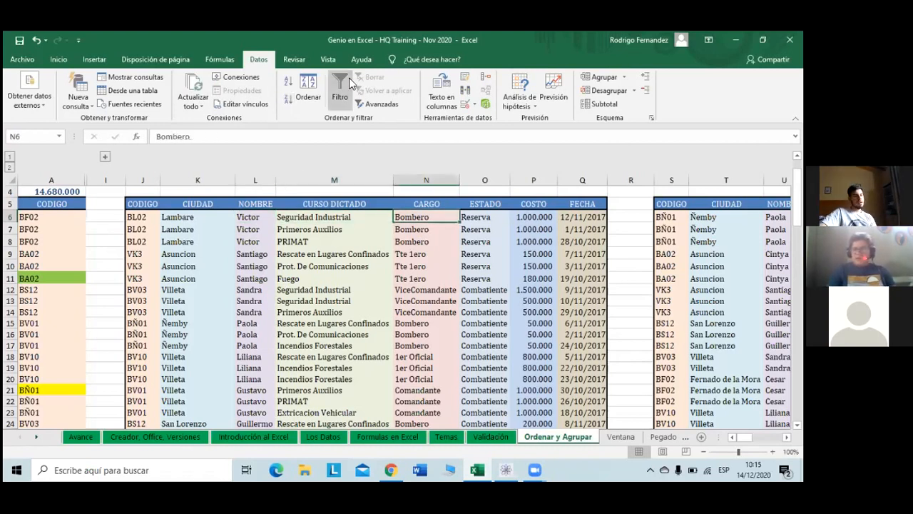
left_click(289, 102)
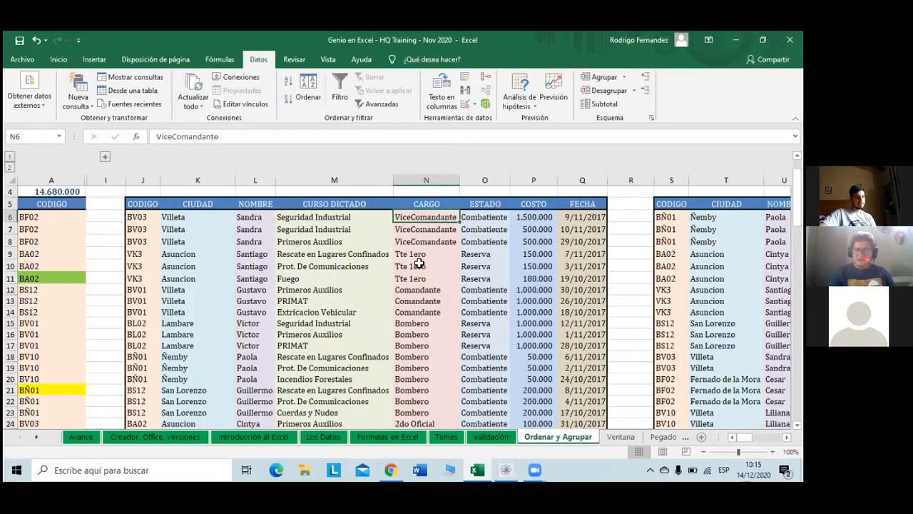
scroll(447, 312, "down", 2)
scroll(418, 326, "down", 3)
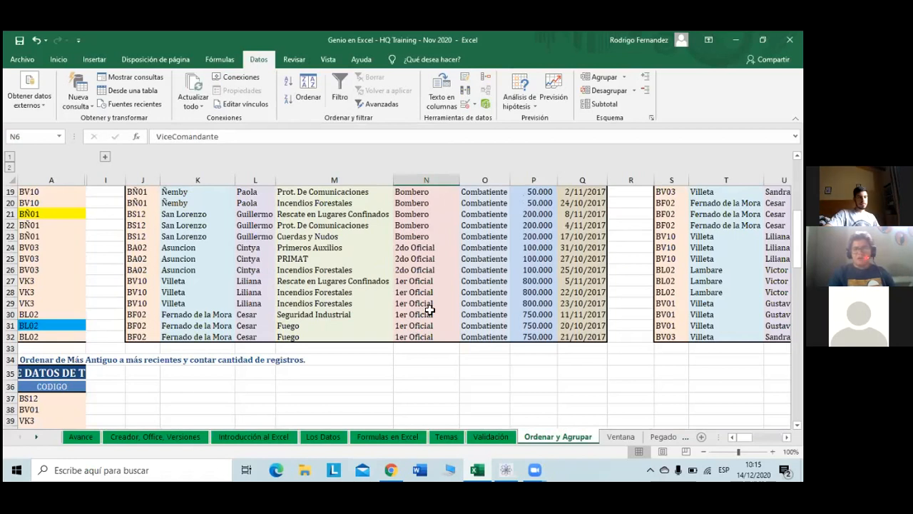
scroll(429, 308, "up", 2)
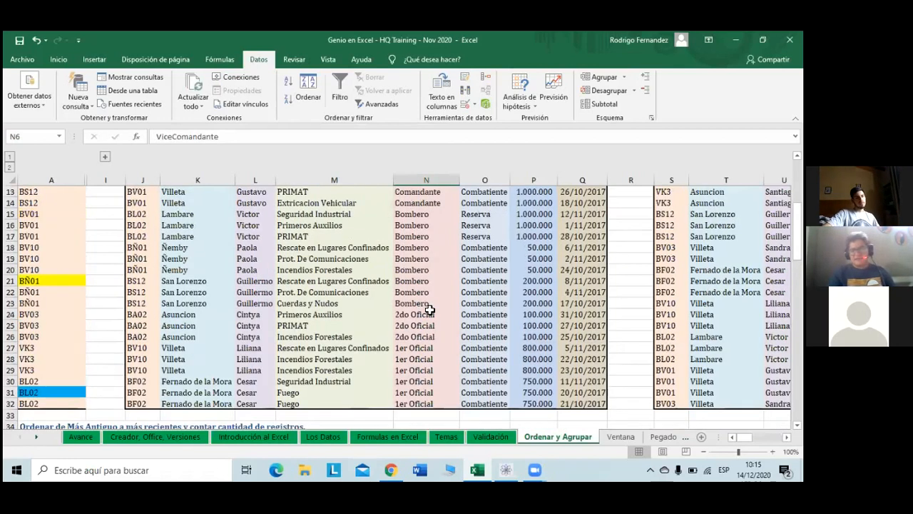
scroll(430, 310, "up", 3)
Sort the second table from Z to A by CURSO DICTADO from cell M6, and check the order down to row 32
left_click(343, 216)
left_click(285, 104)
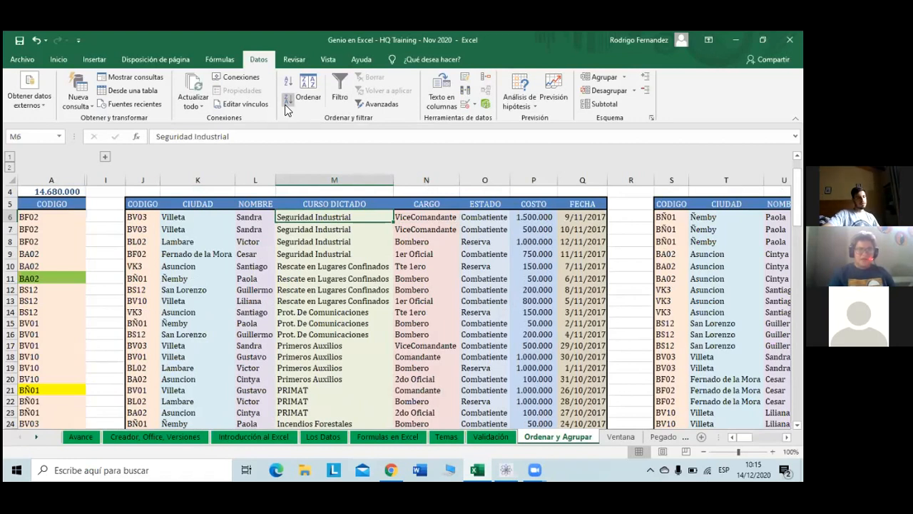
key("Down")
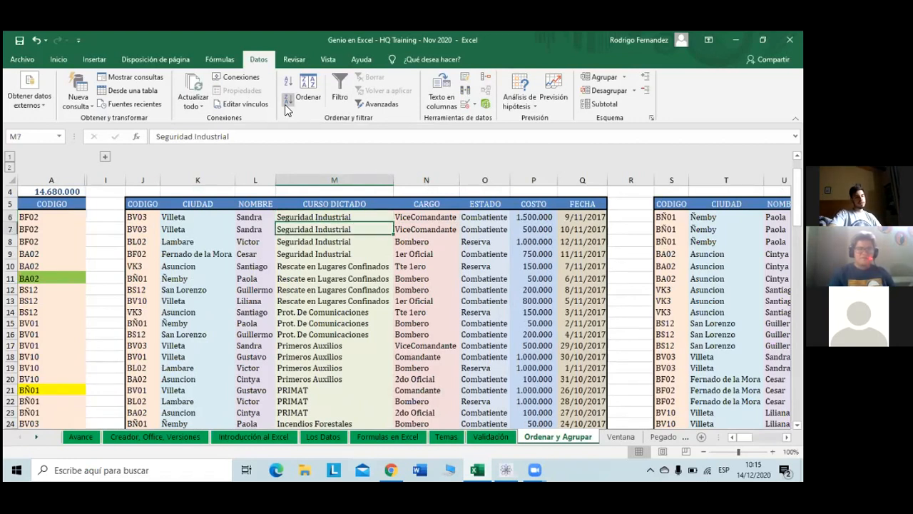
key("Down")
key("Down")
key("Down")
key("Down")
key("Down")
key("Down")
key("Down")
key("Down")
key("Down")
key("Down")
key("Down")
key("Down")
key("Down")
key("Down")
key("Down")
key("Down")
key("Down")
key("Down")
key("Down")
key("Down")
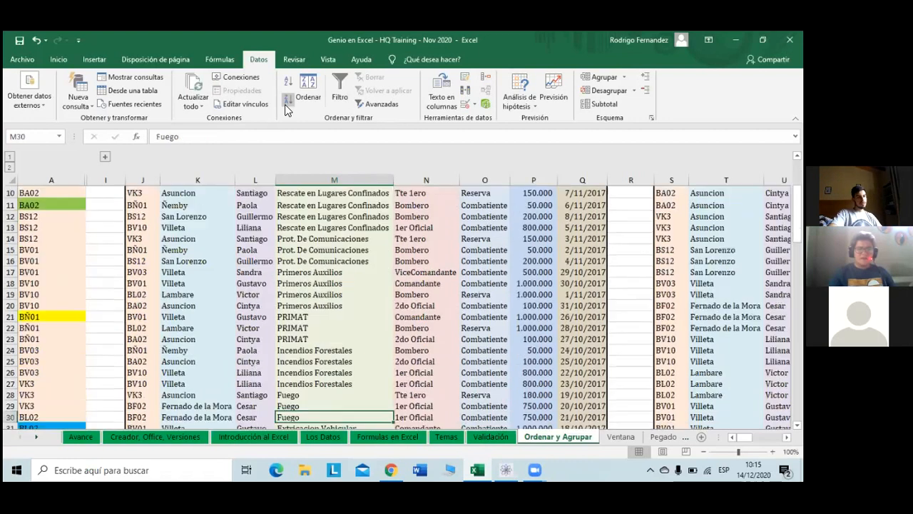
key("Down")
key("Down")
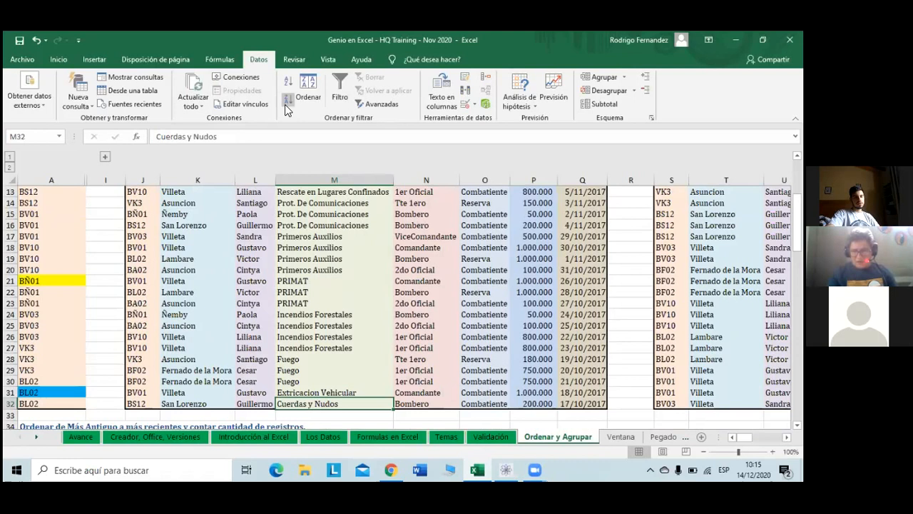
Review the grouped CURSO DICTADO values from row 32 back up to the table's title area at M1
key("Up")
key("Up")
key("Up")
key("Up")
key("Up")
key("Up")
key("Up")
key("Up")
key("Up")
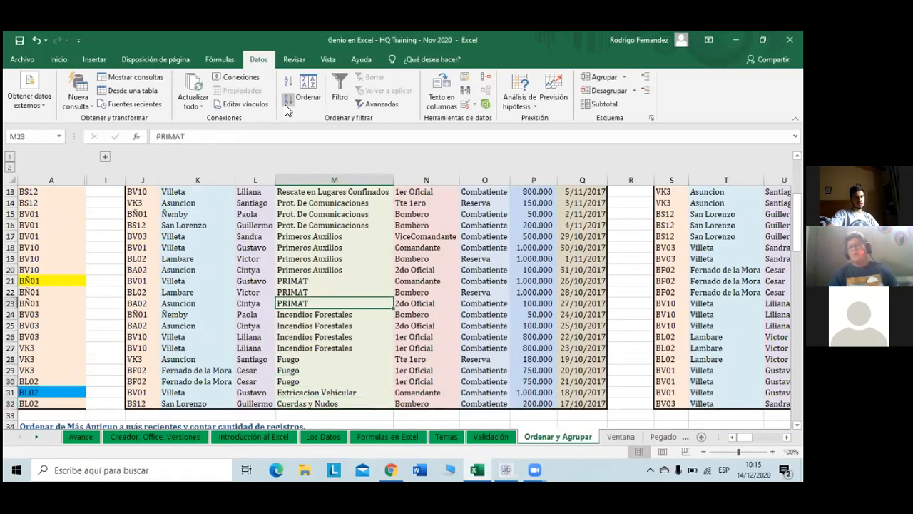
key("Up")
key("Up")
key("Up")
key("Up")
key("Up")
key("Up")
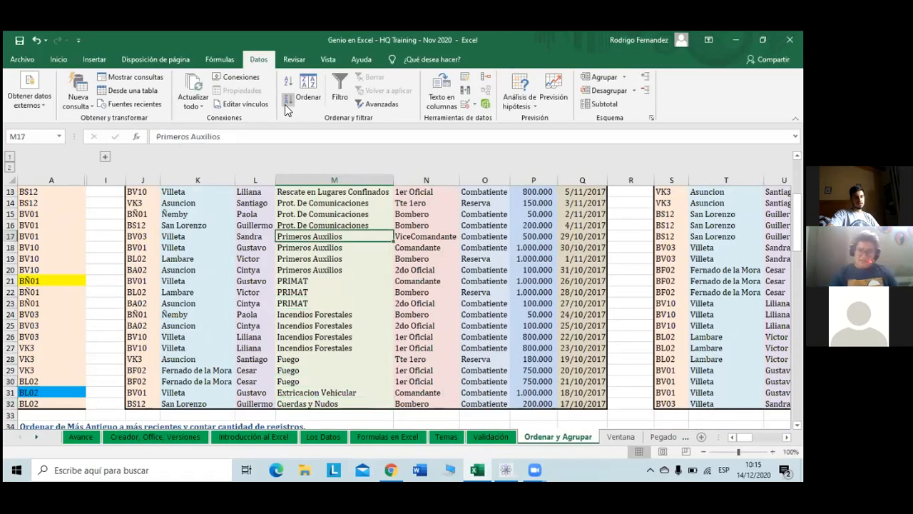
key("Up")
key("Up")
key("Up")
key("Up")
key("Up")
key("Up")
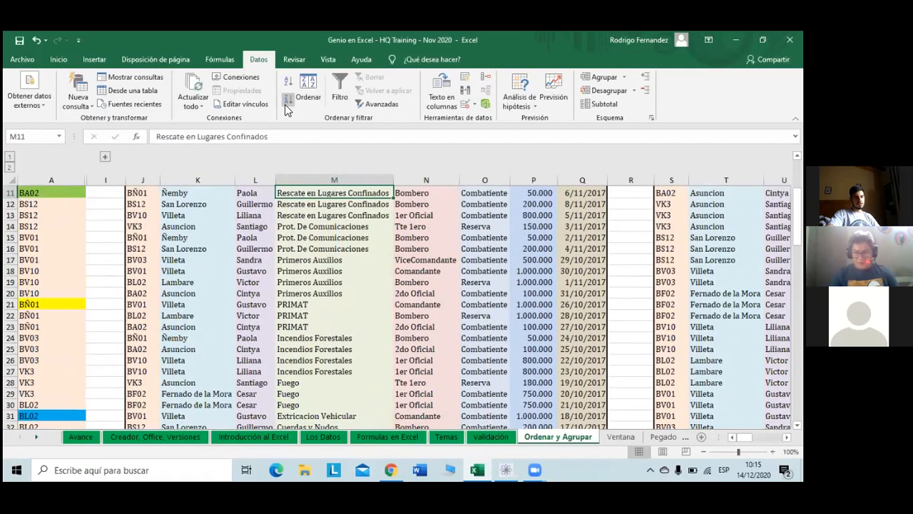
key("Up")
key("Up")
key("Up")
key("Up")
key("Up")
key("Up")
key("Up")
key("Up")
key("Up")
key("Up")
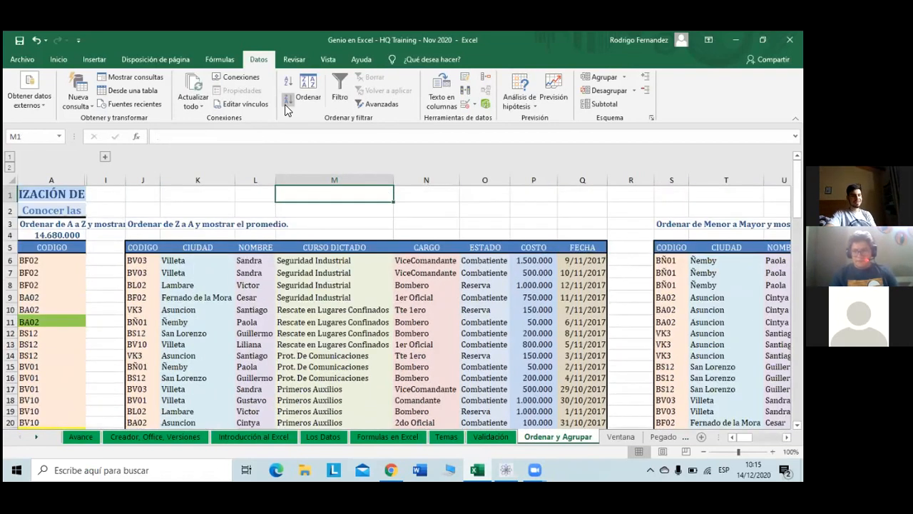
Go through the CURSO DICTADO column once more down to row 30 and return to cell M1
key("Down")
key("Down")
key("Down")
key("Down")
key("Down")
key("Down")
key("Down")
key("Down")
key("Down")
key("Down")
key("Down")
key("Down")
key("Down")
key("Down")
key("Down")
key("Down")
key("Down")
key("Down")
key("Down")
key("Down")
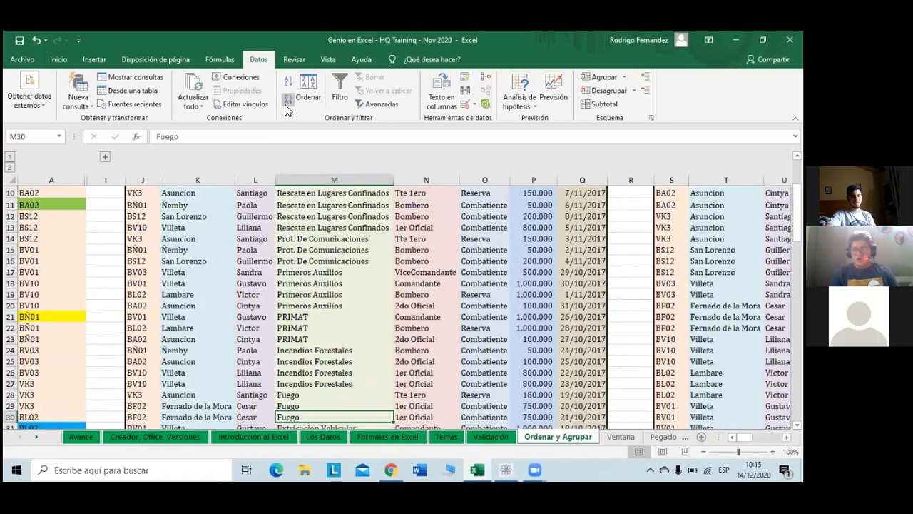
key("Up")
key("Up")
key("Up")
key("Up")
key("Up")
key("Up")
key("Up")
key("Up")
key("Up")
key("Up")
key("Up")
key("Up")
key("Up")
key("Up")
key("Up")
key("Up")
key("Up")
key("Up")
key("Up")
key("Up")
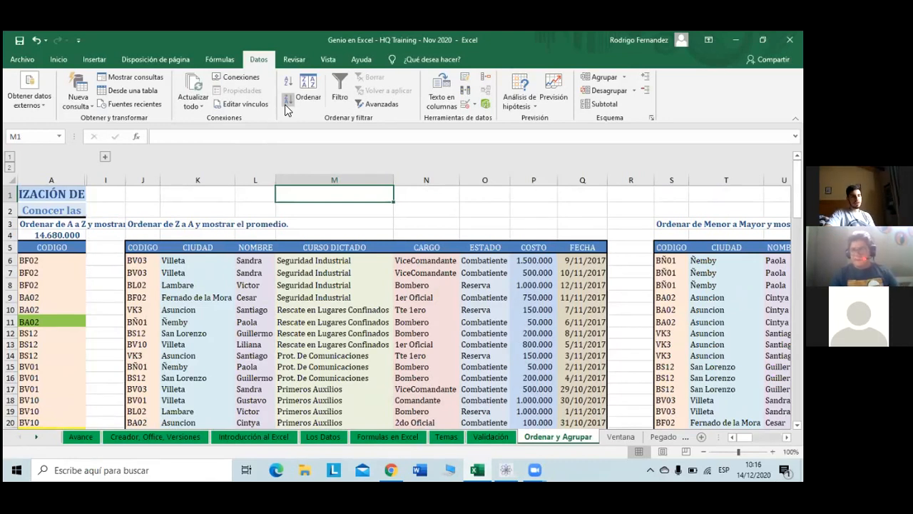
Examine the CURSO DICTADO column from cell M1 down past the second table's last row
key("Down")
key("Down")
key("Down")
key("Down")
key("Down")
key("Down")
key("Down")
key("Down")
key("Down")
key("Down")
key("Down")
key("Down")
key("Down")
key("Down")
key("Down")
key("Down")
key("Down")
key("Down")
key("Down")
key("Down")
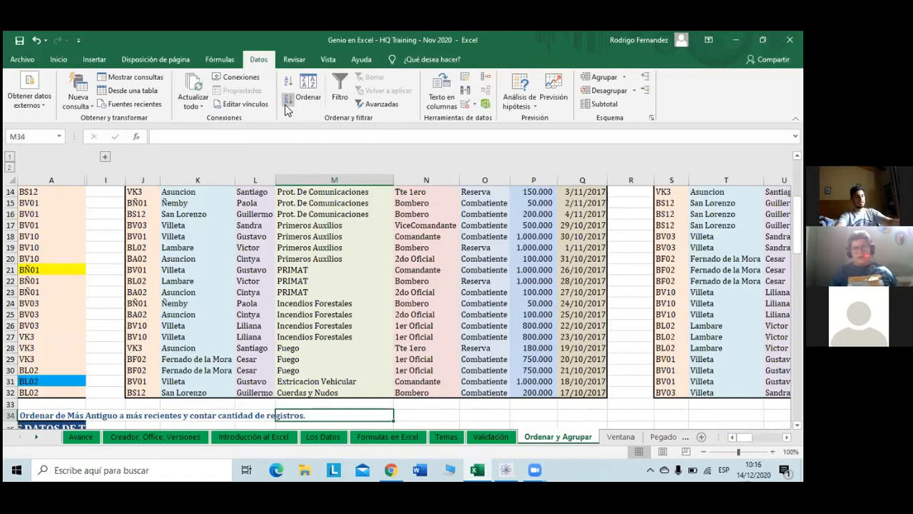
key("shift+Up")
key("shift+Up")
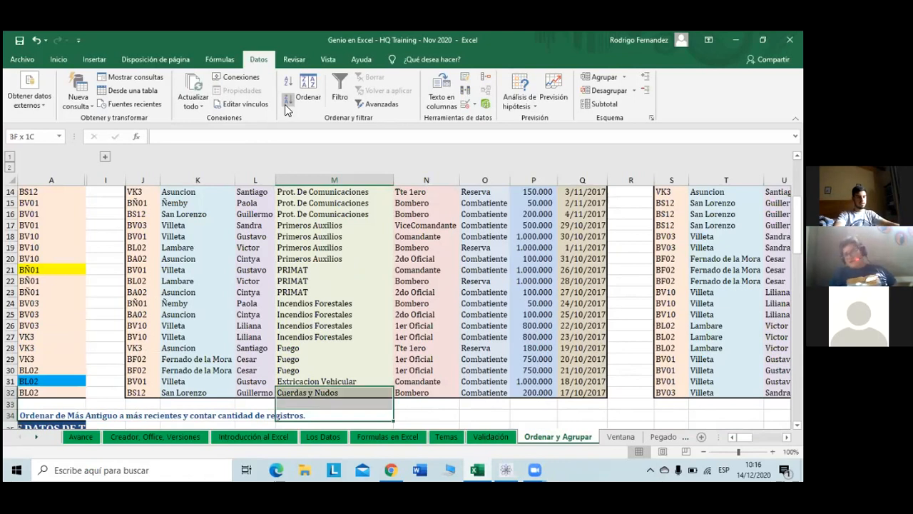
key("Down")
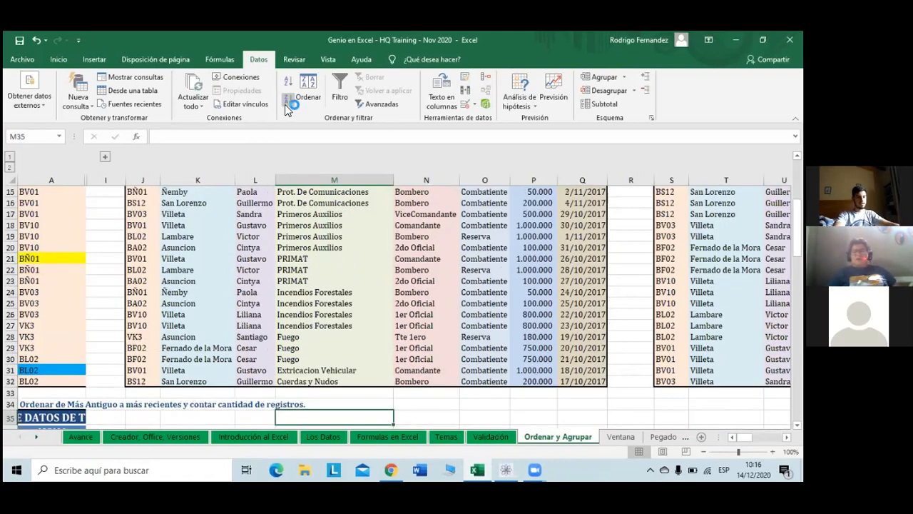
key("Up")
key("Up")
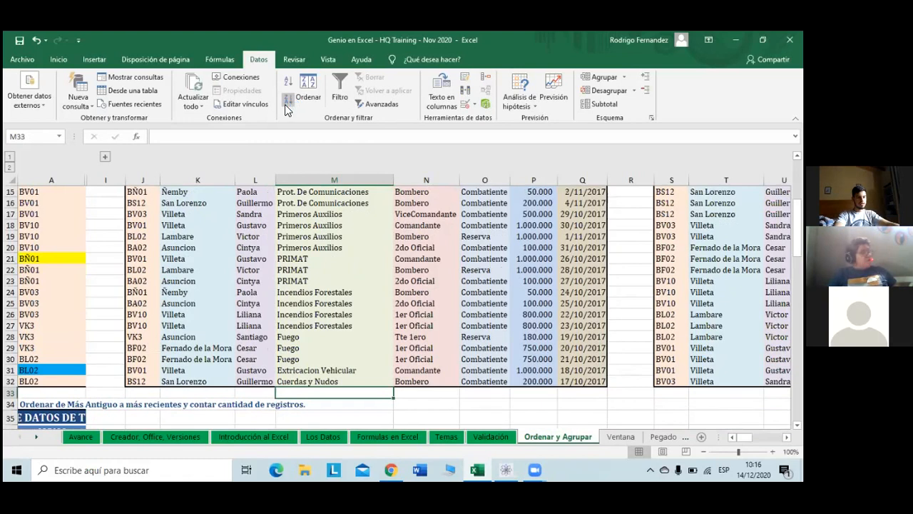
Compare the two ends of the CURSO DICTADO column, moving between the header in M5 and the last entry in M32
key("ctrl+Up")
key("ctrl+Up")
key("ctrl+Down")
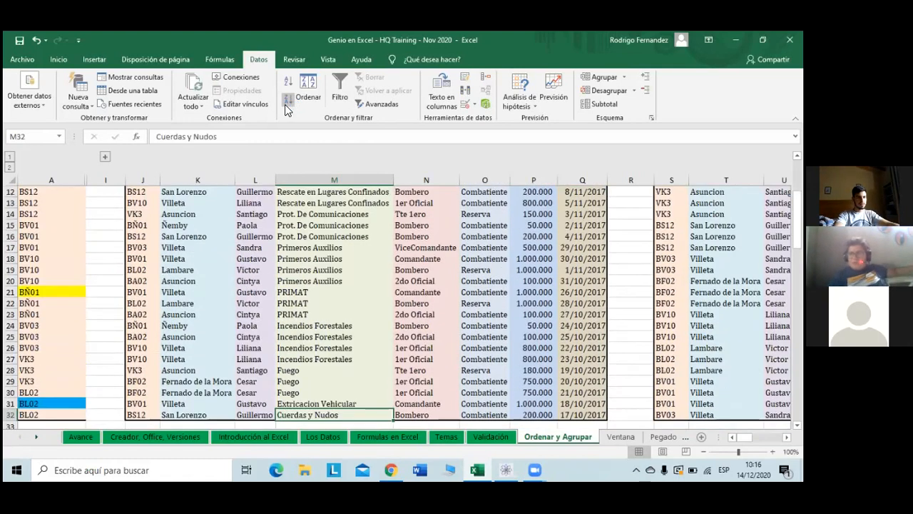
key("ctrl+Up")
key("ctrl+Down")
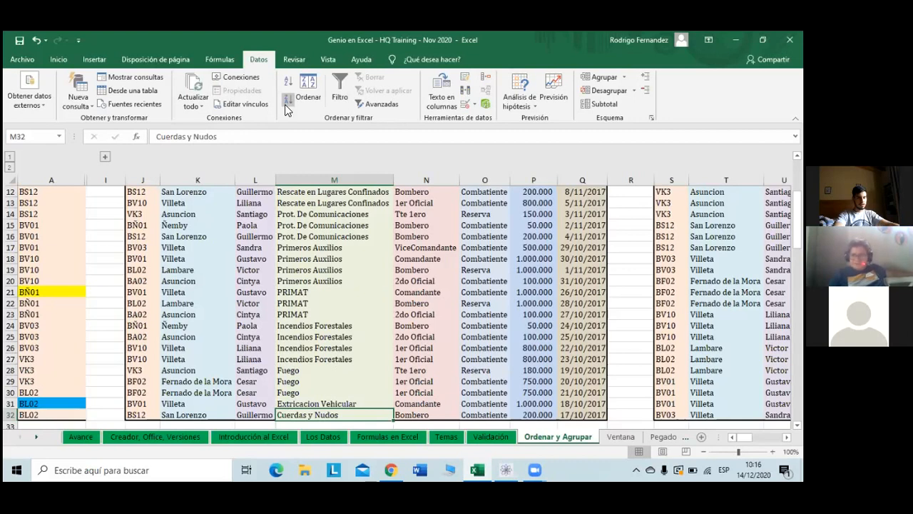
key("ctrl+Up")
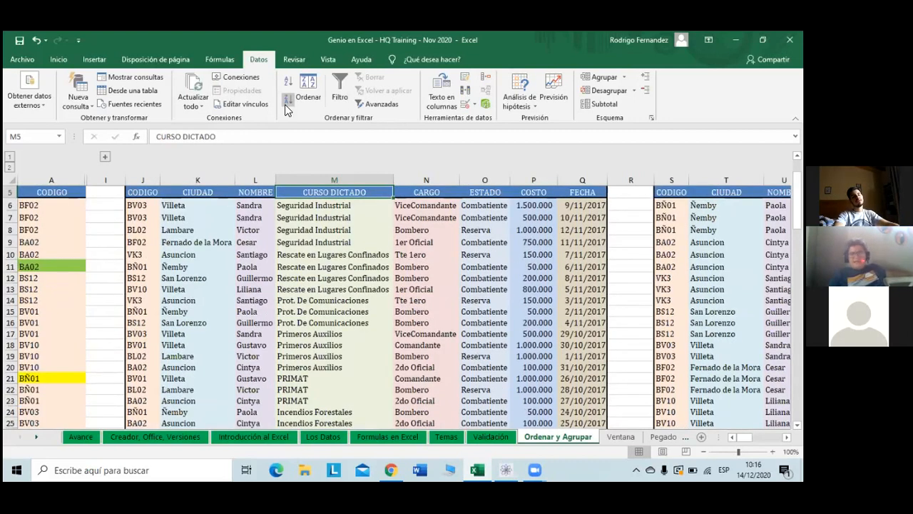
key("ctrl+Down")
key("ctrl+Up")
key("Down")
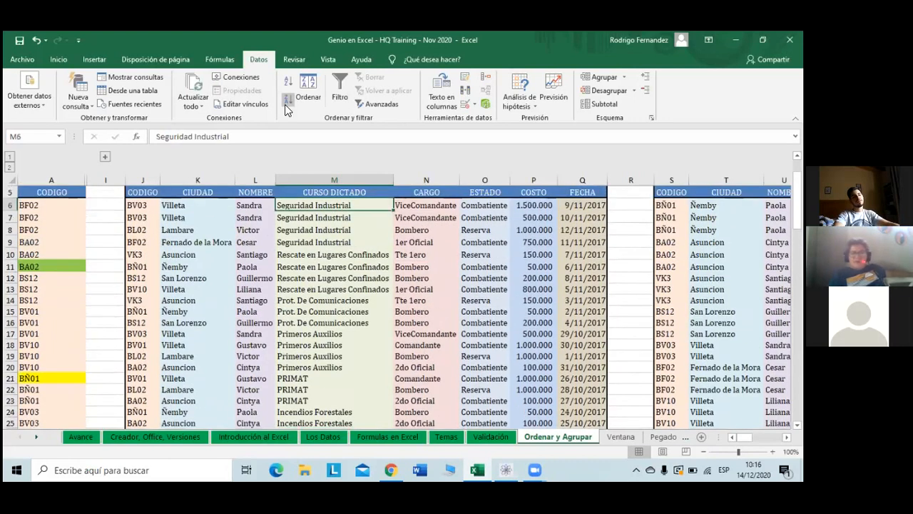
key("ctrl+Down")
key("ctrl+Up")
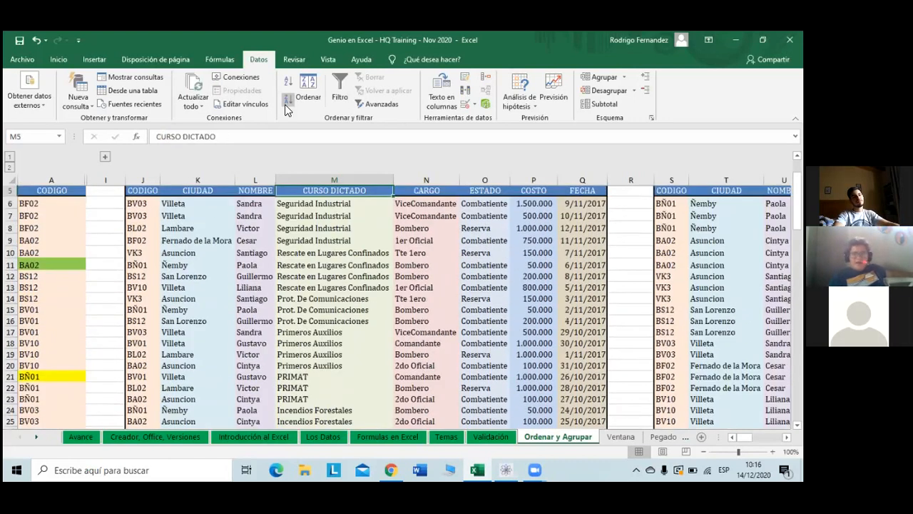
key("Down")
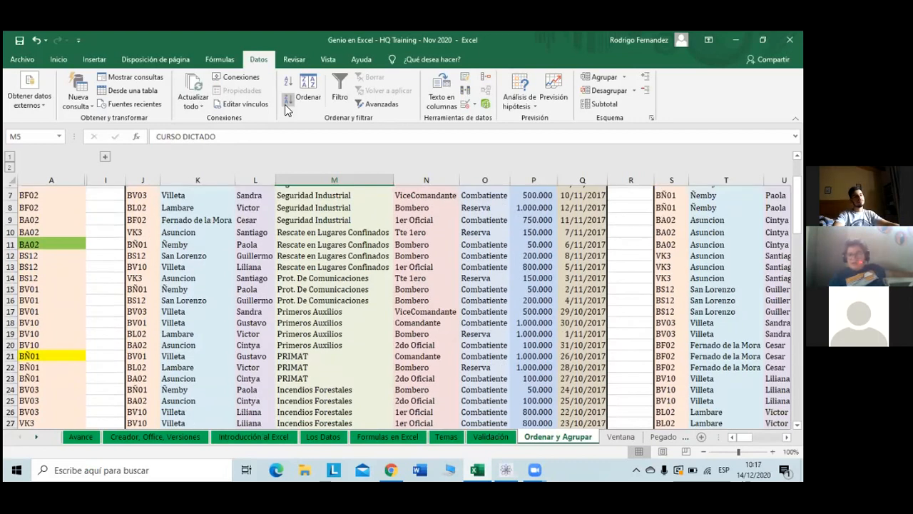
key("ctrl+Down")
key("ctrl+Up")
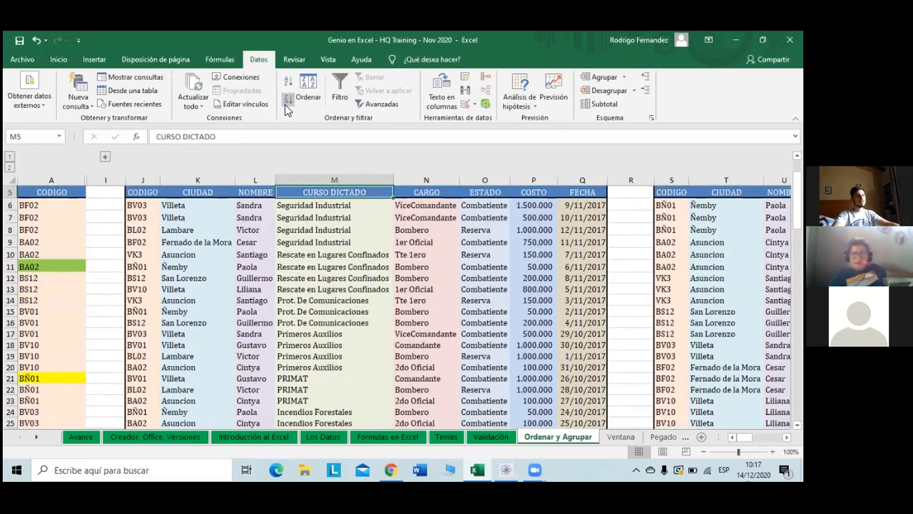
Sort the second table from Z to A by CIUDAD from cell K6, and check the order down to row 32
key("Down")
key("Left")
key("Left")
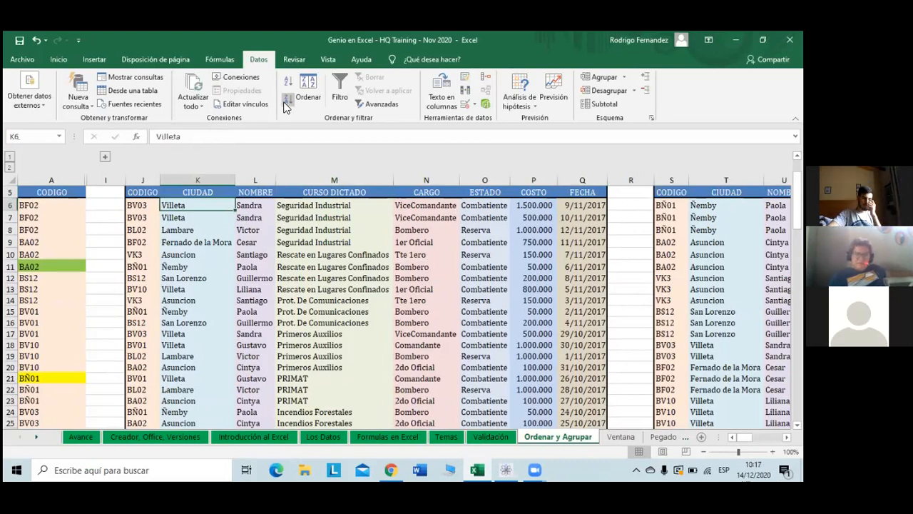
left_click(285, 102)
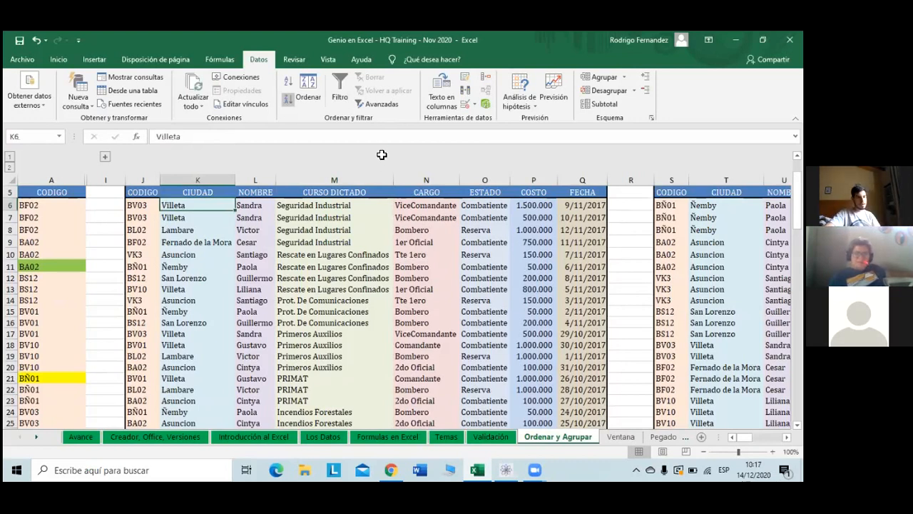
scroll(382, 154, "down", 3)
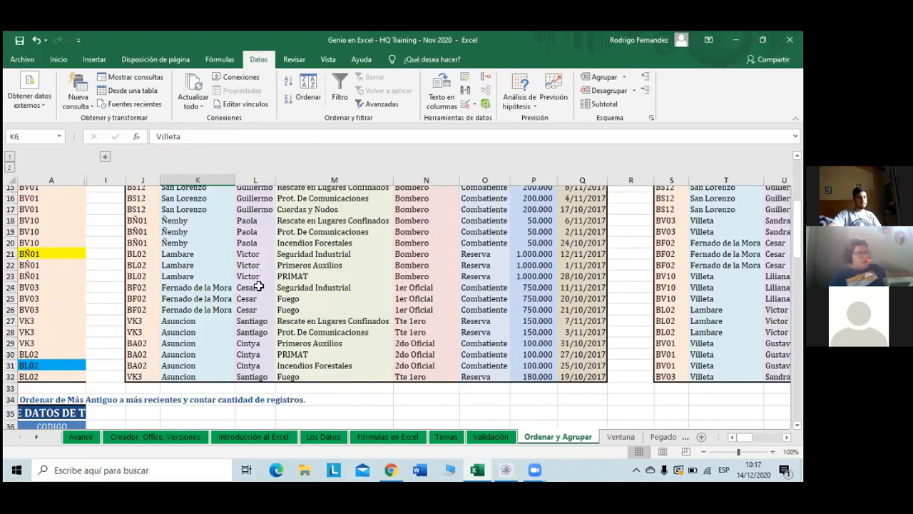
scroll(258, 286, "up", 3)
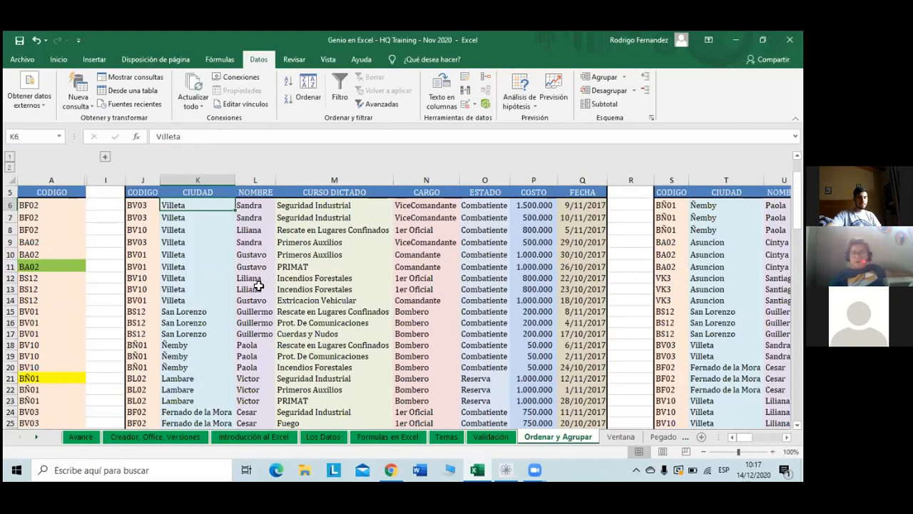
Sort the second table from Z to A by CODIGO from cell J6, and check the order down to row 32
key("Right")
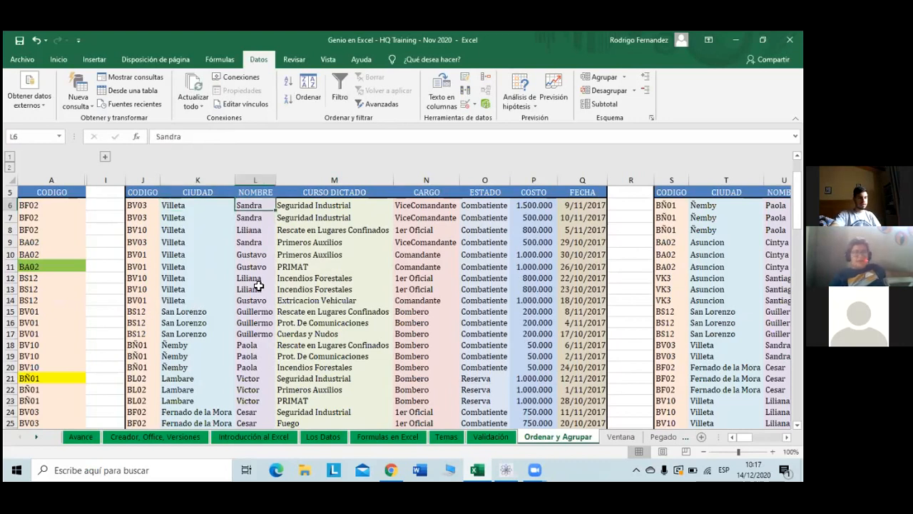
key("Left")
key("Left")
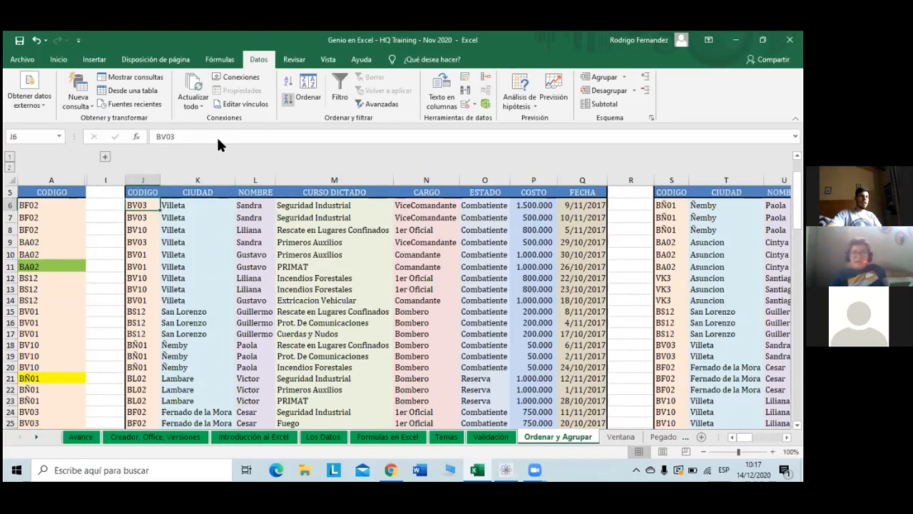
left_click(290, 95)
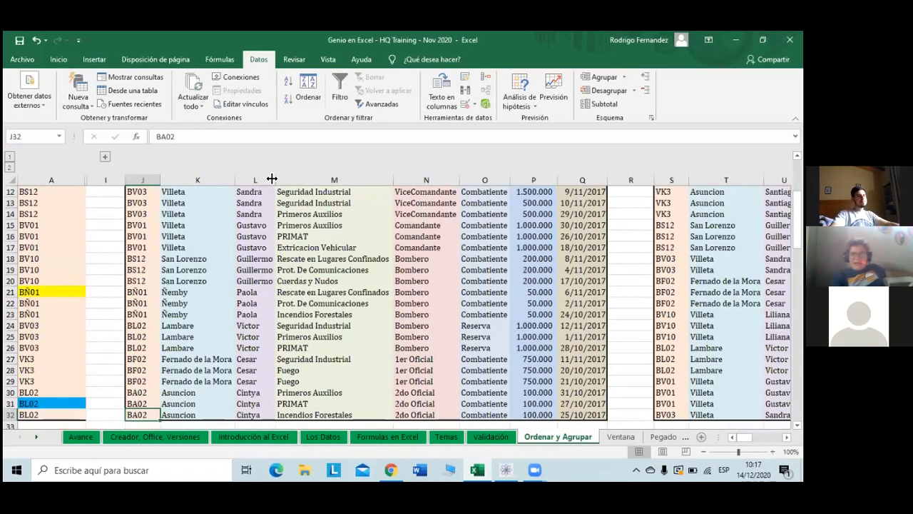
key("ctrl+Down")
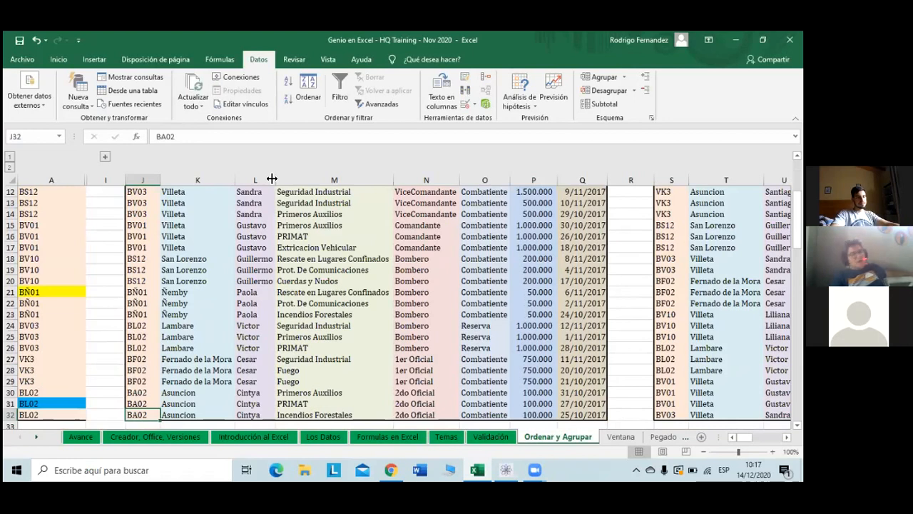
Check the second table's FECHA column between the header in Q5 and the last date in Q32
key("ctrl+Right")
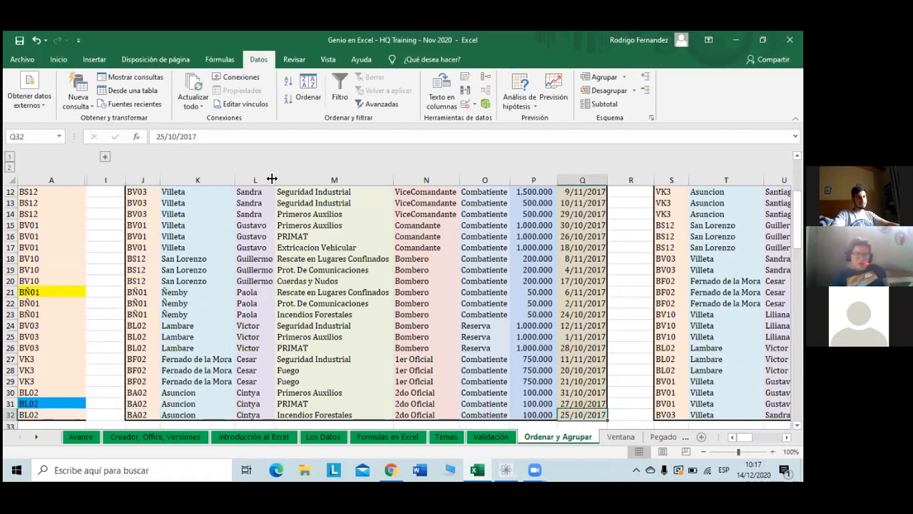
key("ctrl+Up")
key("ctrl+Down")
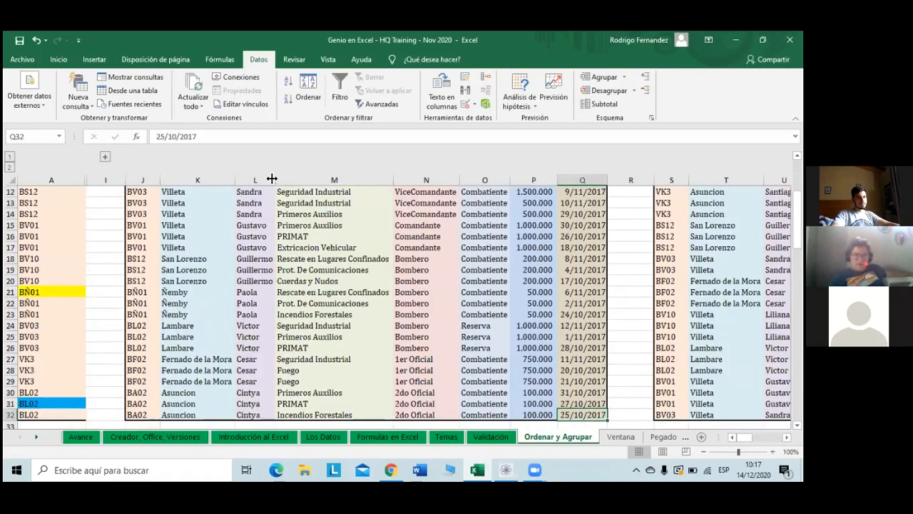
key("ctrl+Up")
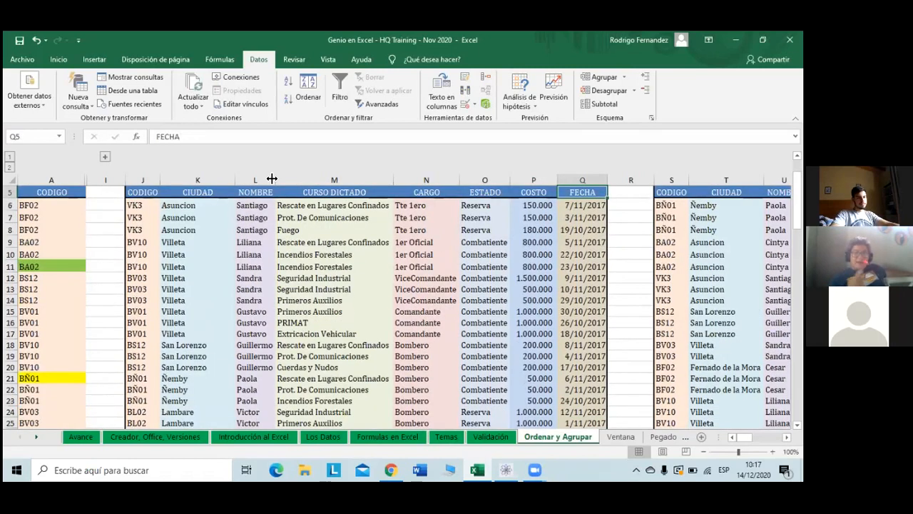
key("ctrl+Down")
key("ctrl+Up")
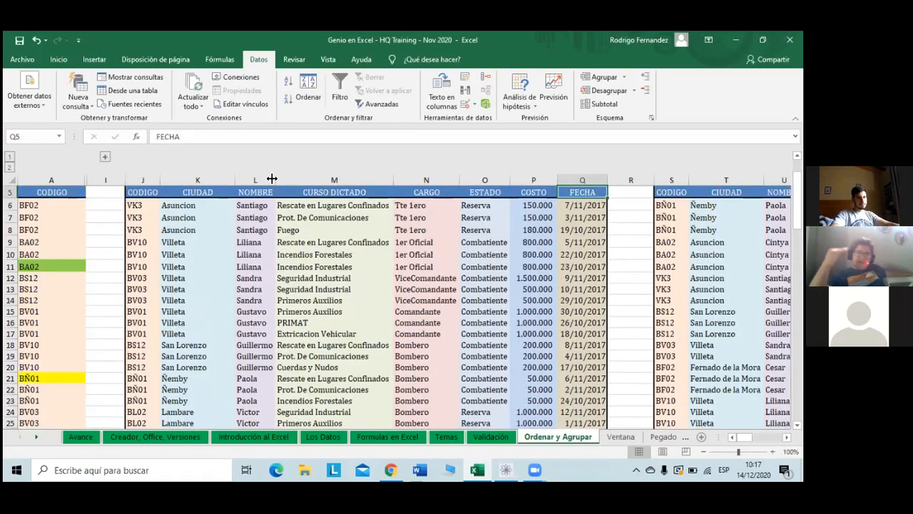
Examine the third table, from its heading about sorting from Menor a Mayor down to its last row, 32
key("ctrl+Left")
key("ctrl+Left")
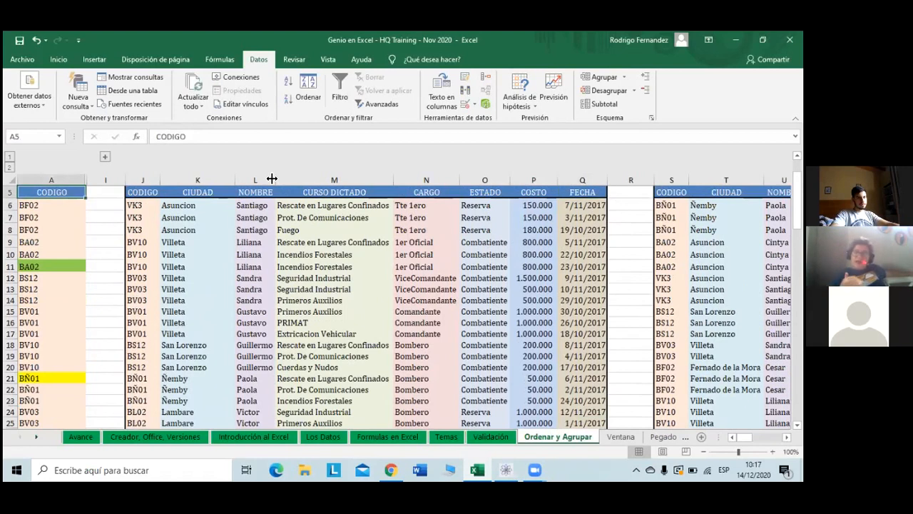
key("ctrl+Right")
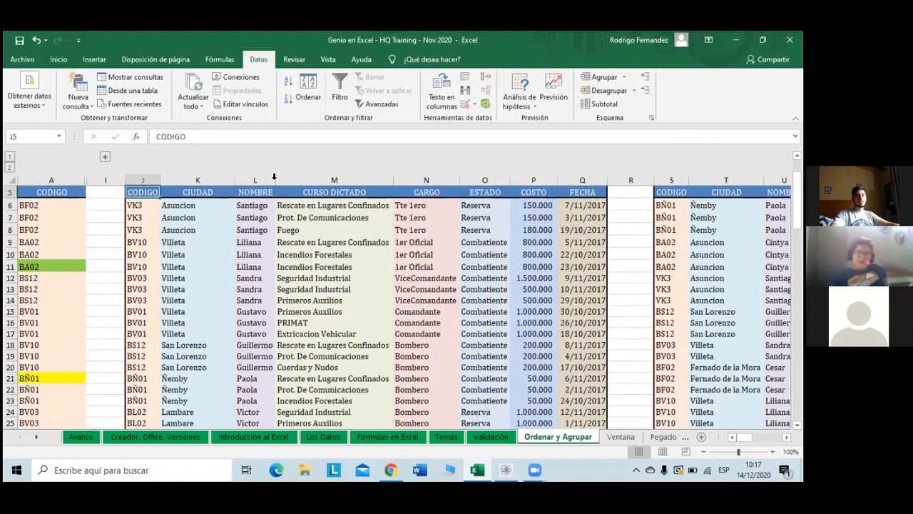
key("ctrl+Right")
key("ctrl+Right")
key("ctrl+Right")
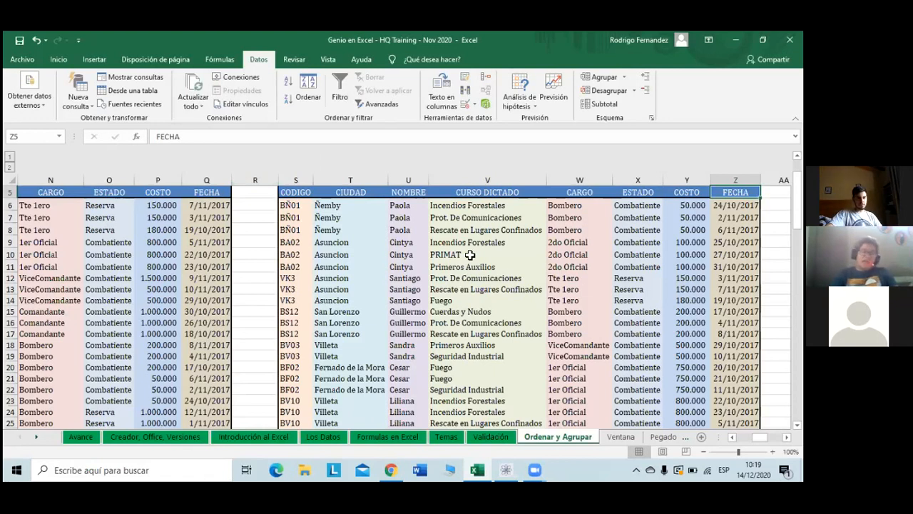
scroll(470, 254, "up", 1)
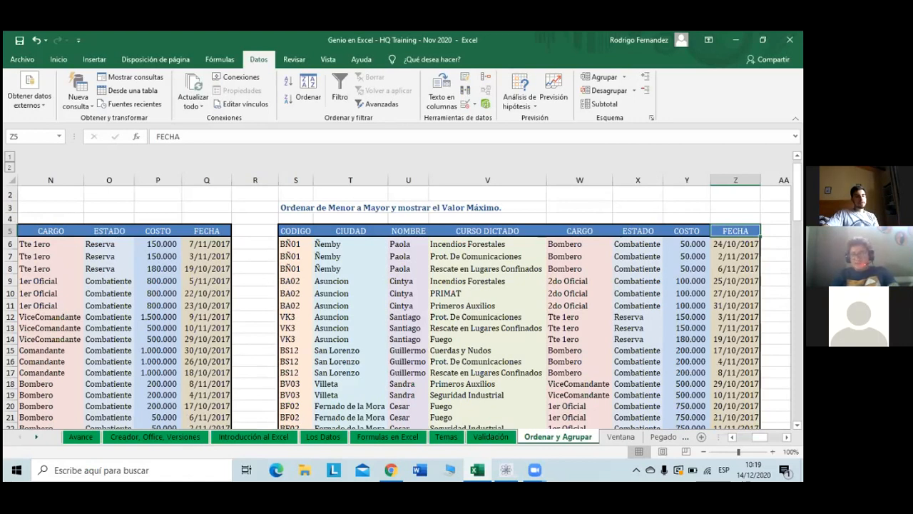
scroll(399, 299, "down", 6)
scroll(399, 299, "up", 1)
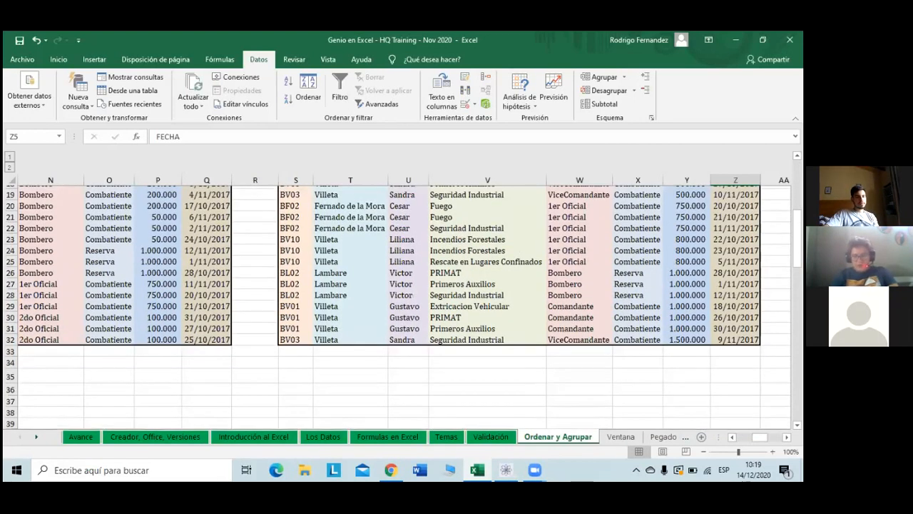
scroll(331, 217, "up", 5)
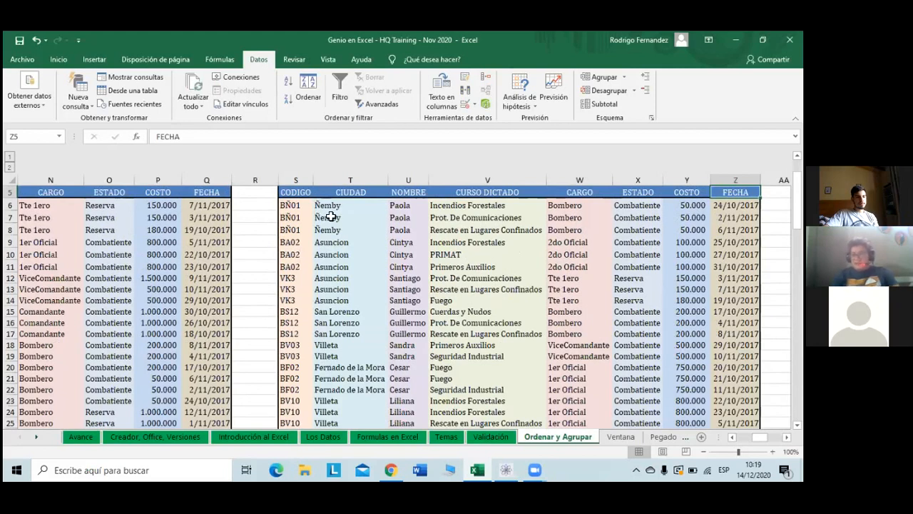
Enter the average of the second table's COSTO values, P6:P32, in cell J4 with the PROMEDIO function
left_click(289, 206)
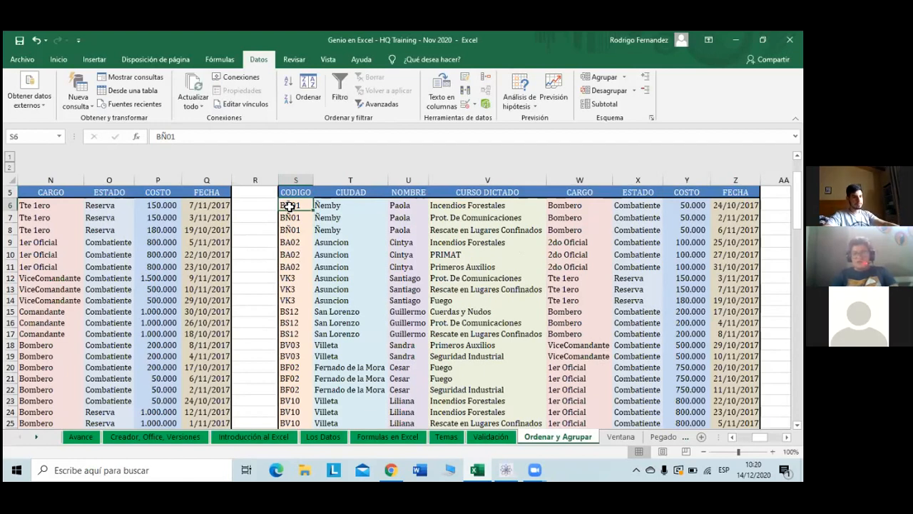
key("Left")
key("Left")
key("Left")
key("Left")
key("Left")
key("Left")
key("Left")
key("Left")
key("Left")
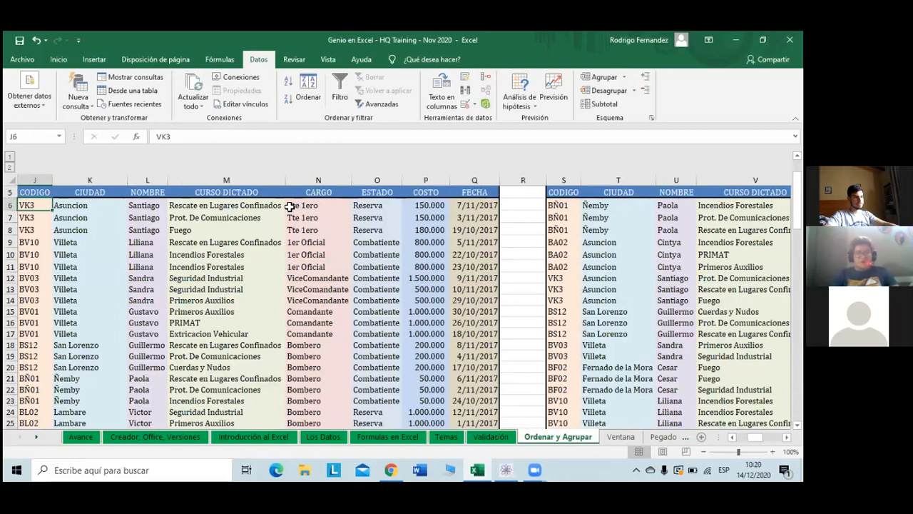
scroll(289, 206, "left", 2)
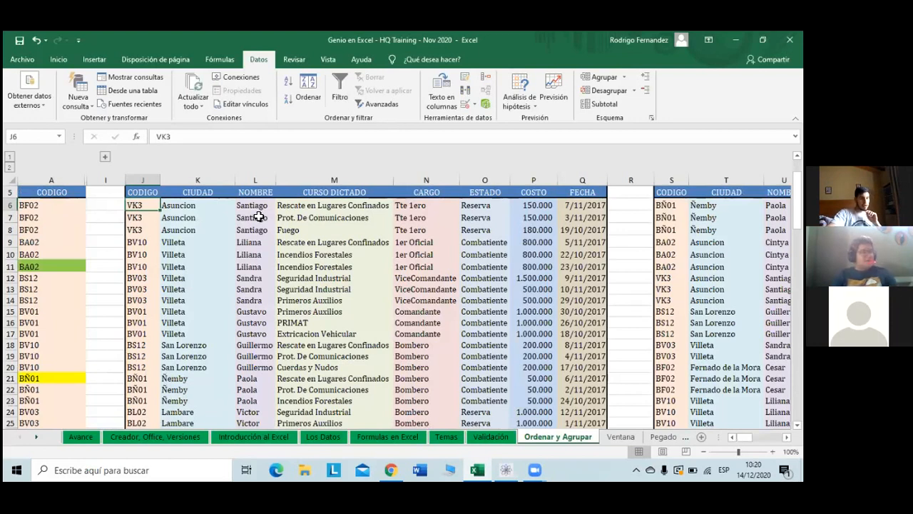
key("Up")
key("Up")
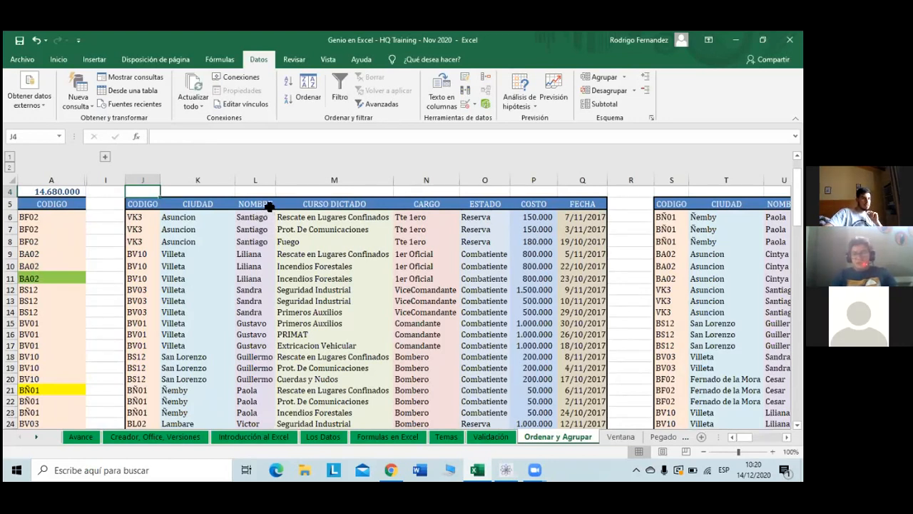
left_click(214, 62)
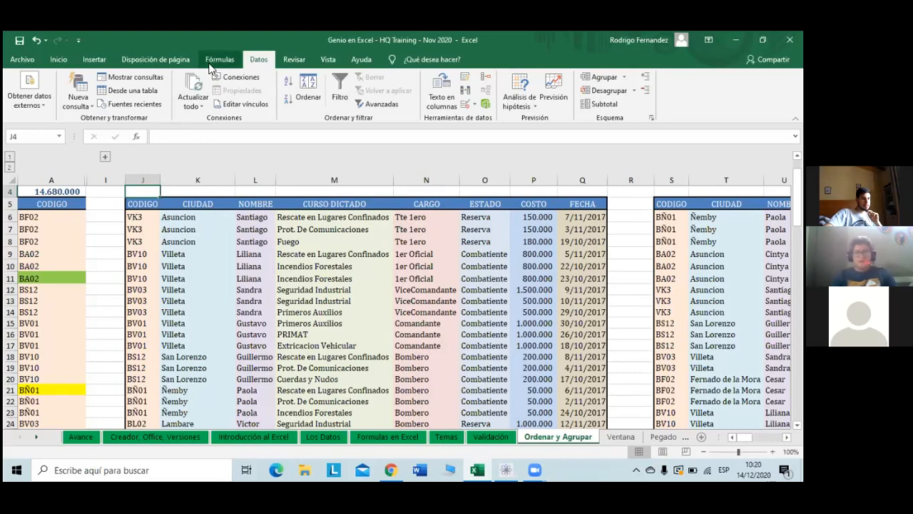
left_click(62, 62)
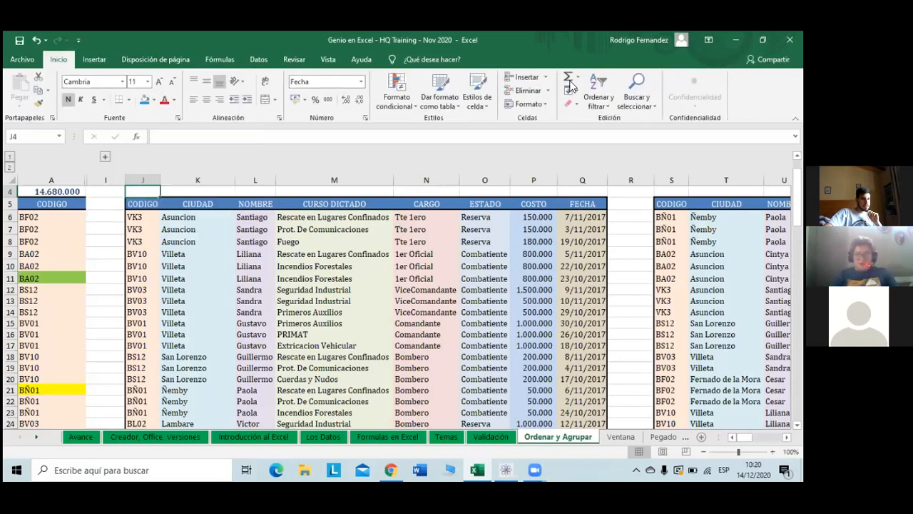
left_click(576, 77)
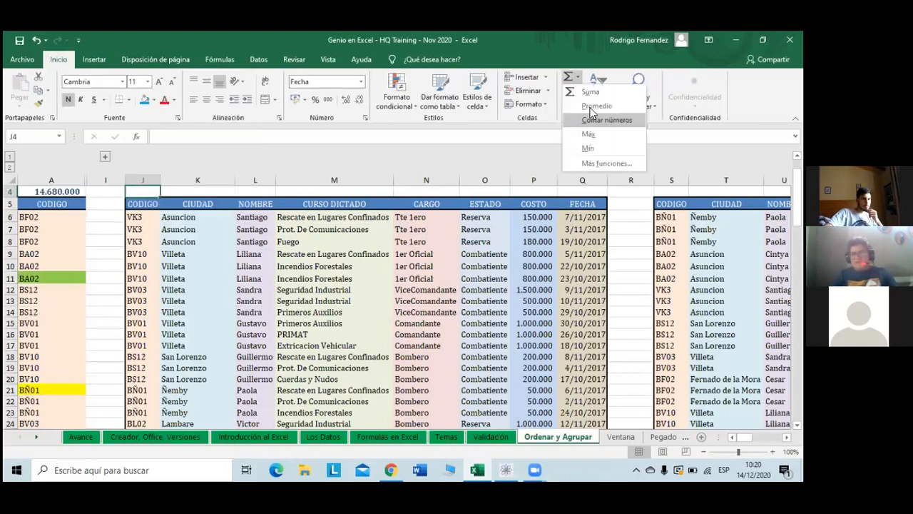
left_click(594, 106)
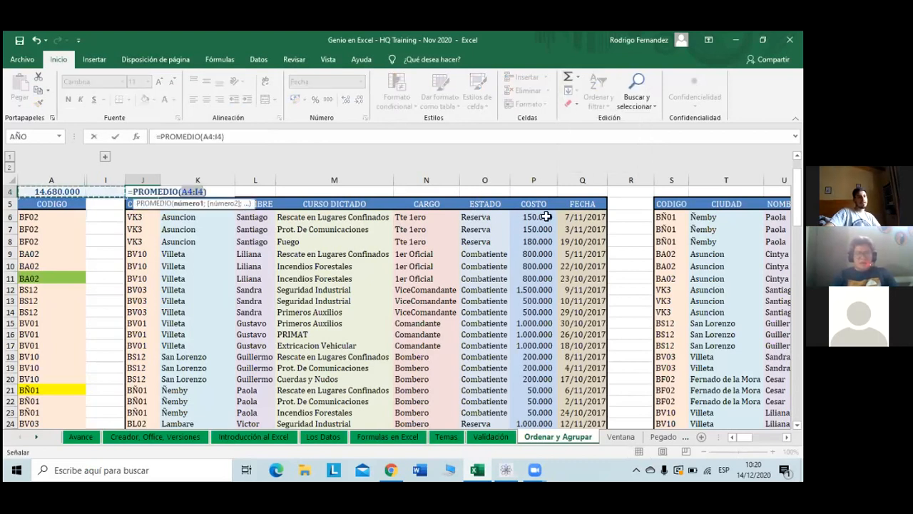
left_click_drag(533, 216, 540, 340)
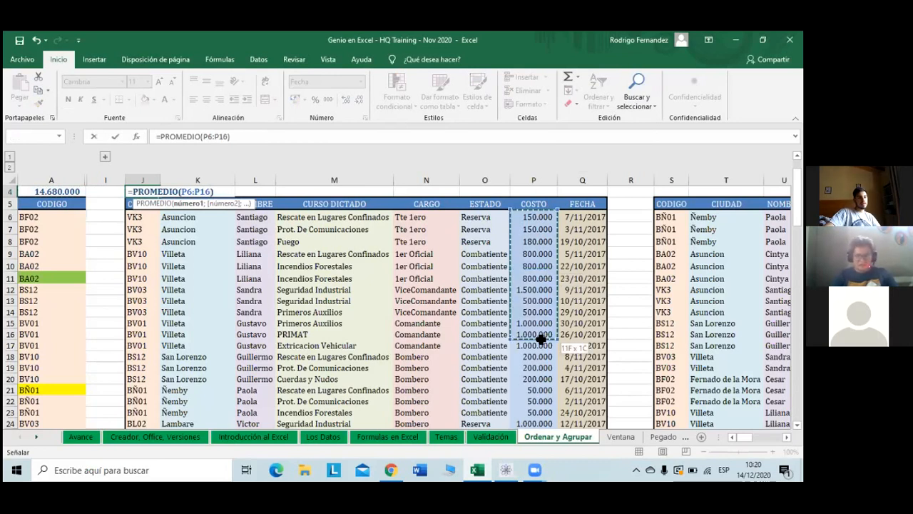
left_click_drag(531, 429, 534, 402)
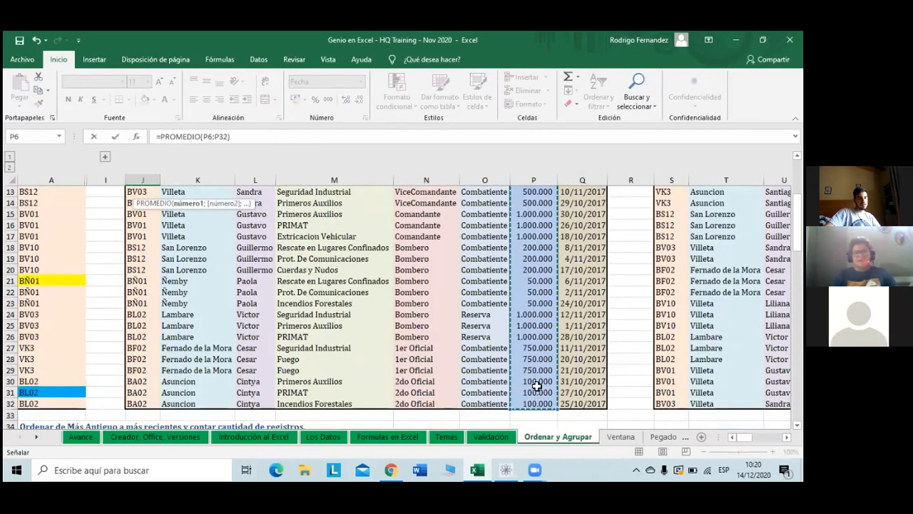
scroll(536, 385, "up", 4)
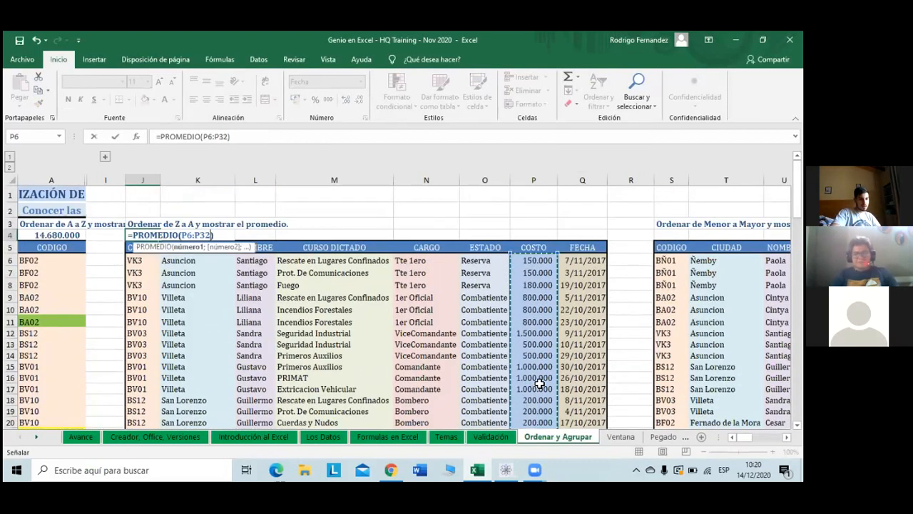
key("Return")
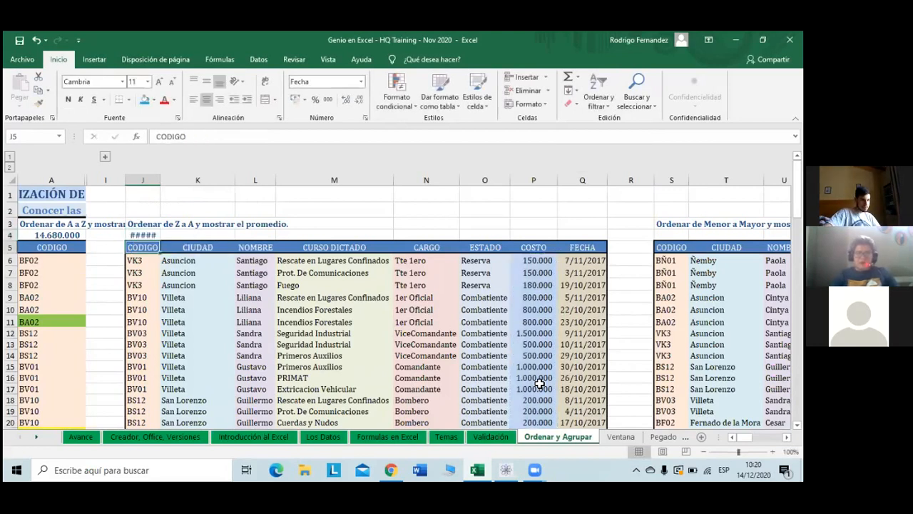
Fit column J to its contents and apply the Número format to header cell J5 and the average in J4
double_click(160, 179)
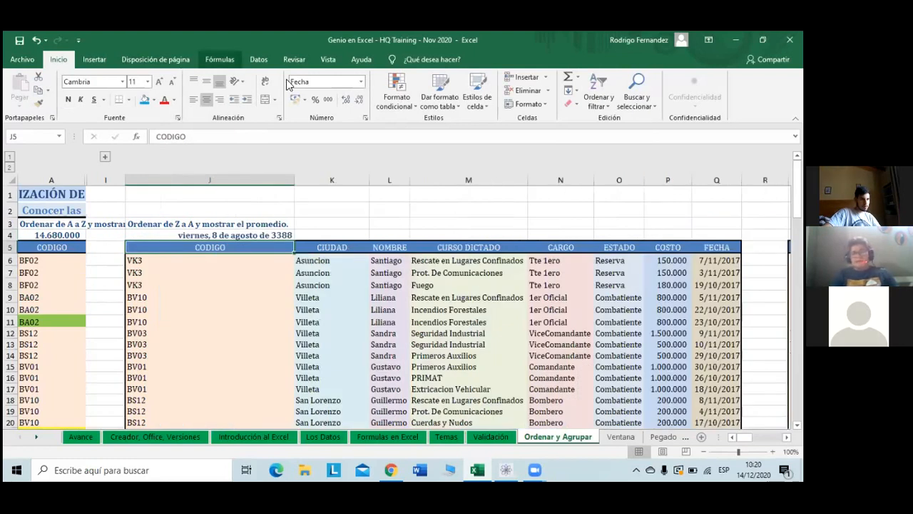
left_click(363, 84)
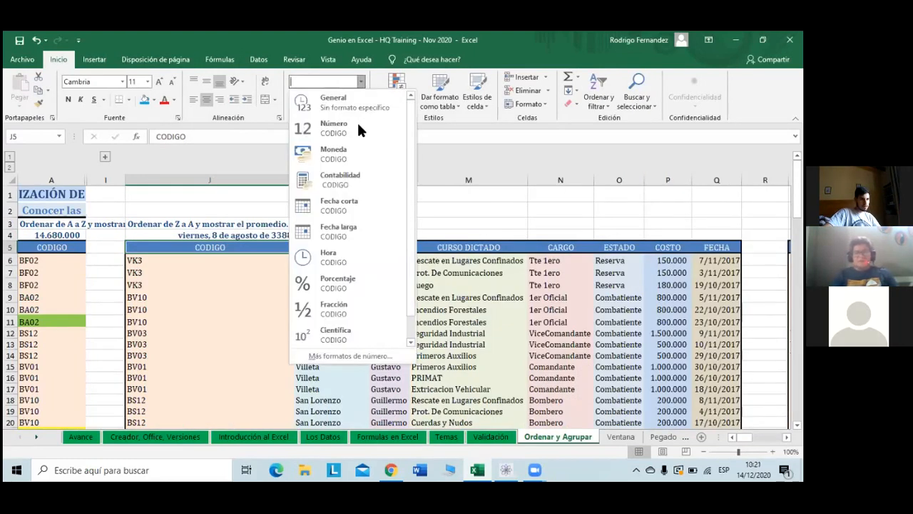
left_click(358, 124)
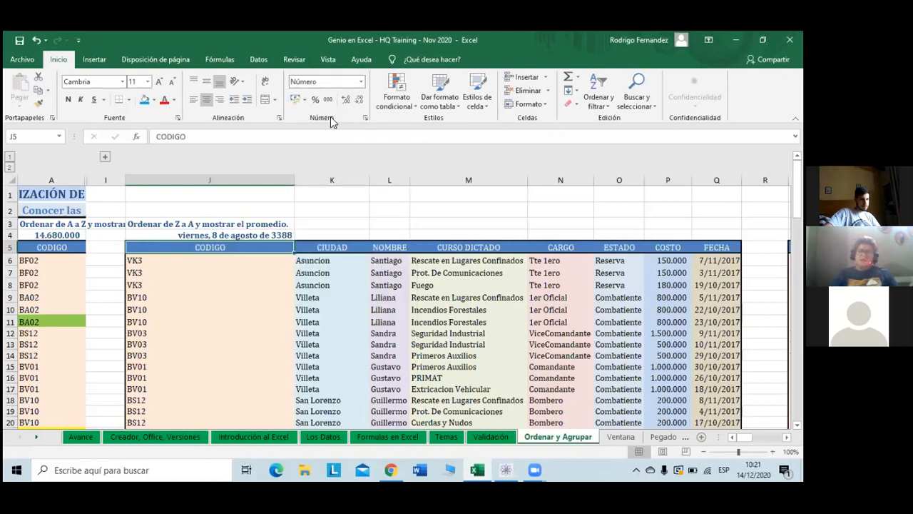
key("Up")
left_click(361, 81)
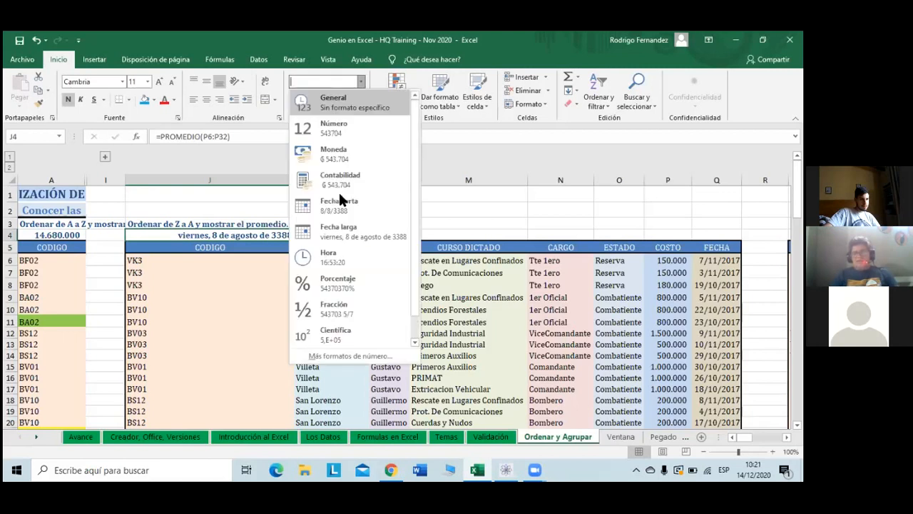
left_click(336, 128)
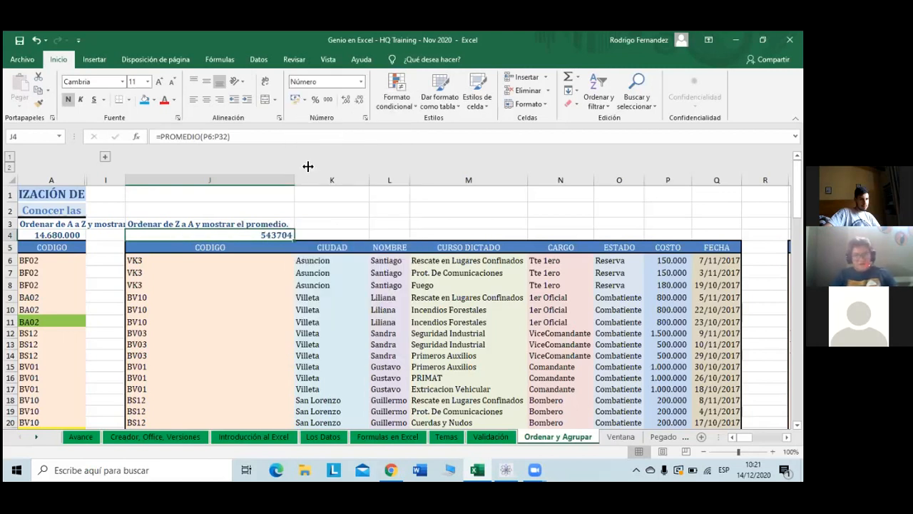
Narrow column J to slightly wider than its codes and show the average in J4 with a thousands separator
left_click_drag(219, 194, 177, 189)
left_click_drag(165, 235, 164, 235)
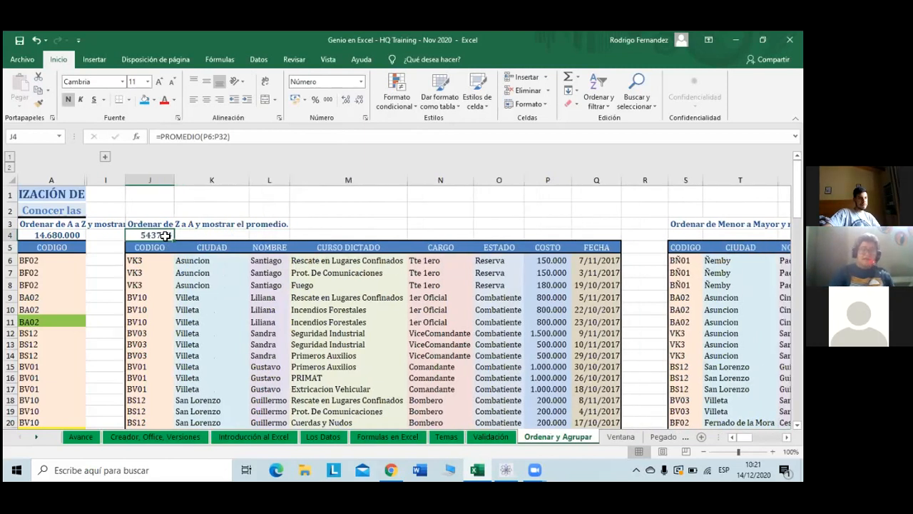
left_click(328, 100)
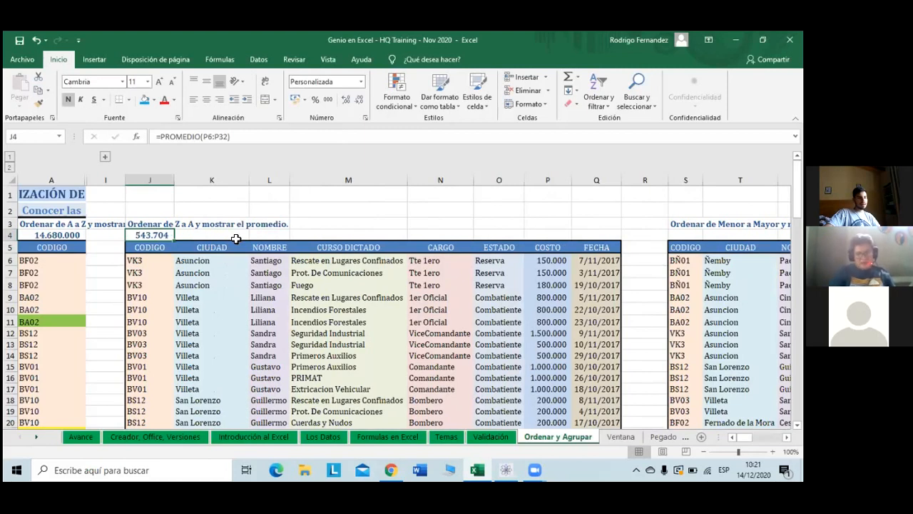
Select the COSTO values P6:P32 and compare their Promedio in the status bar with the average in J4
scroll(236, 238, "down", 1)
scroll(235, 238, "up", 1)
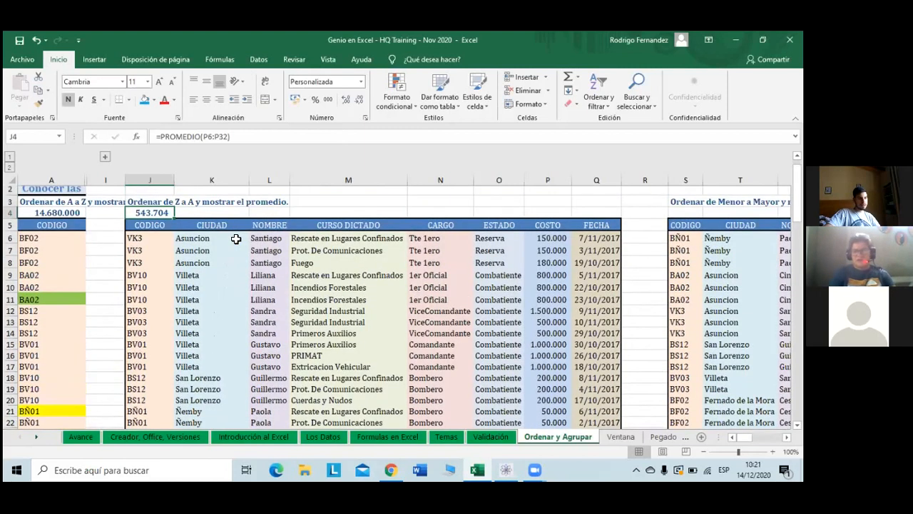
scroll(236, 239, "up", 1)
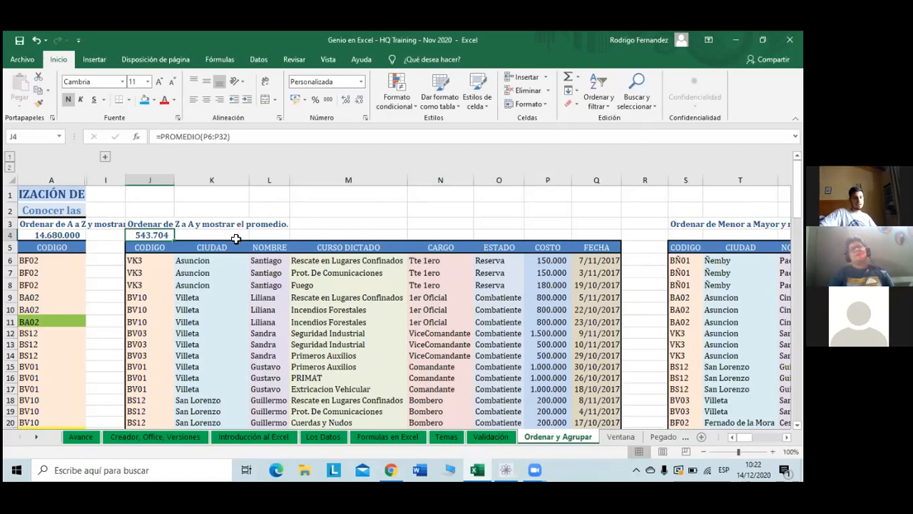
left_click_drag(549, 261, 553, 310)
left_click_drag(560, 433, 561, 408)
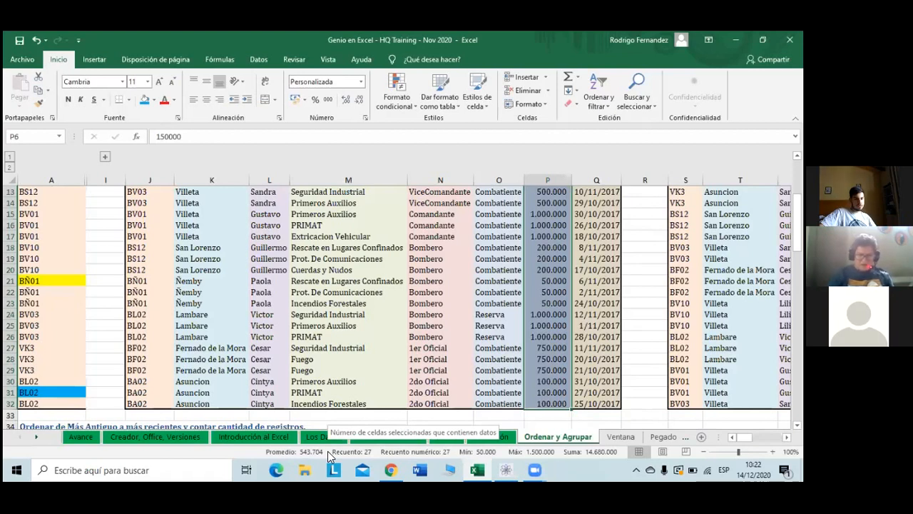
scroll(354, 394, "up", 4)
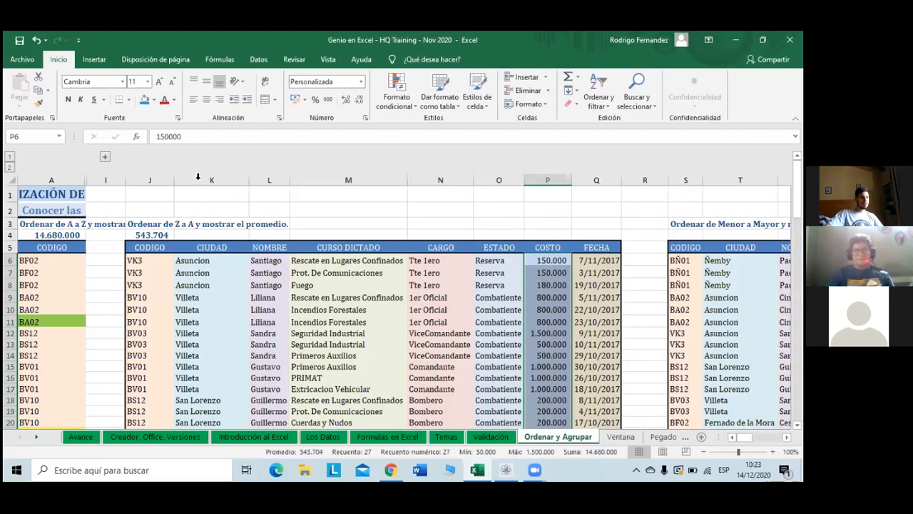
left_click(499, 224)
Select the whole CIUDAD column K, try shortening the selection row by row from the sheet's last row, and return to K1
left_click(199, 179)
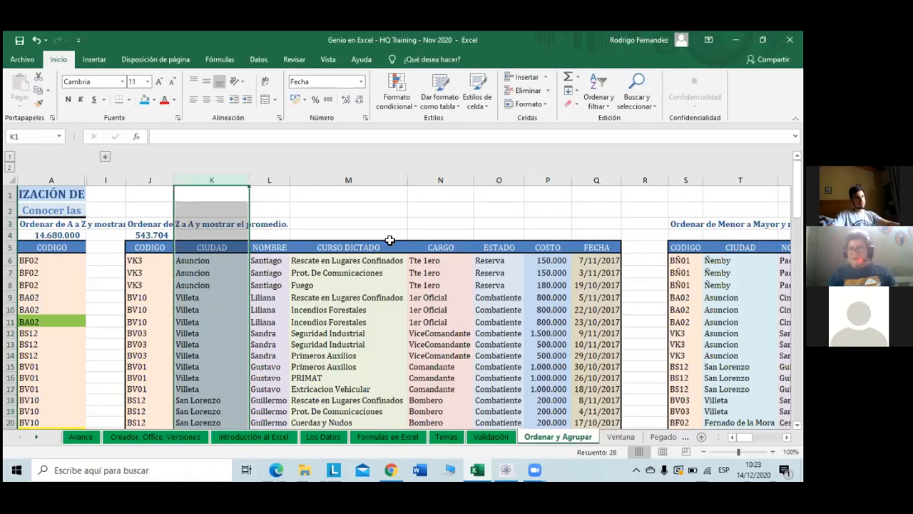
key("alt+shift+Right")
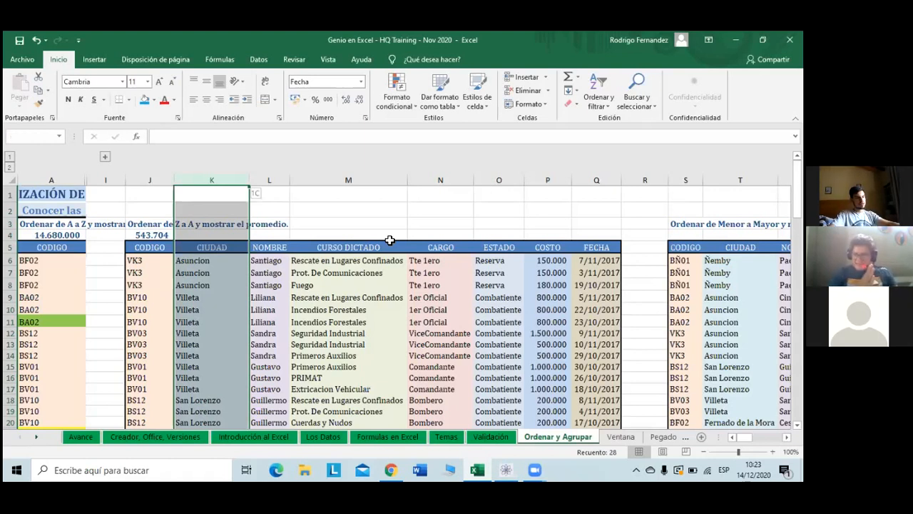
key("ctrl+shift+Down")
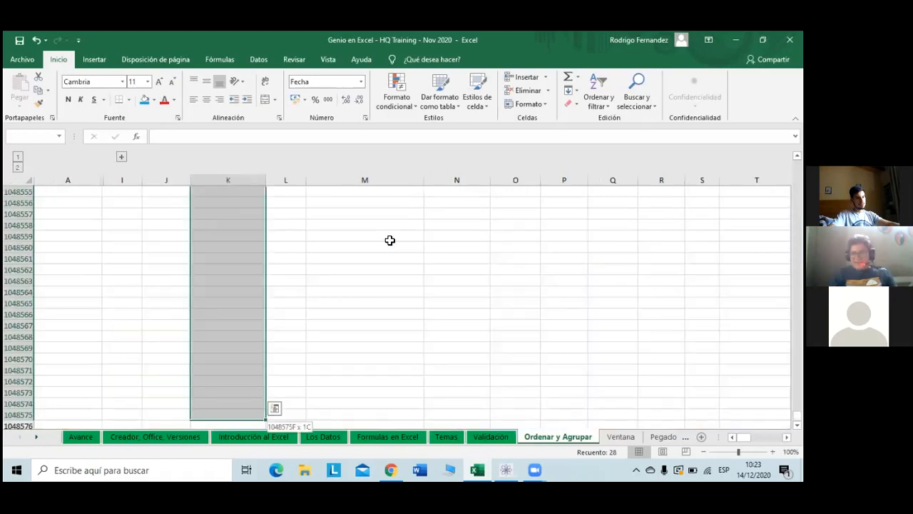
key("ctrl+space")
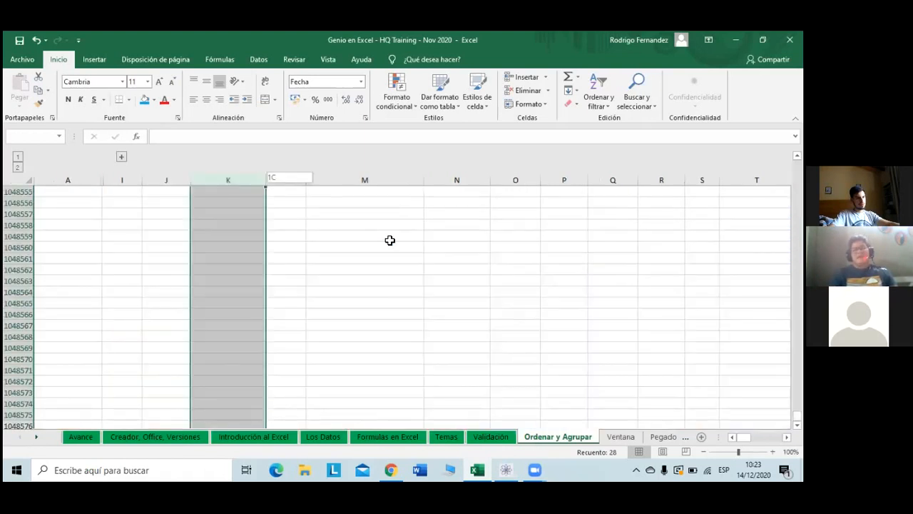
key("shift+Up")
key("shift+Up")
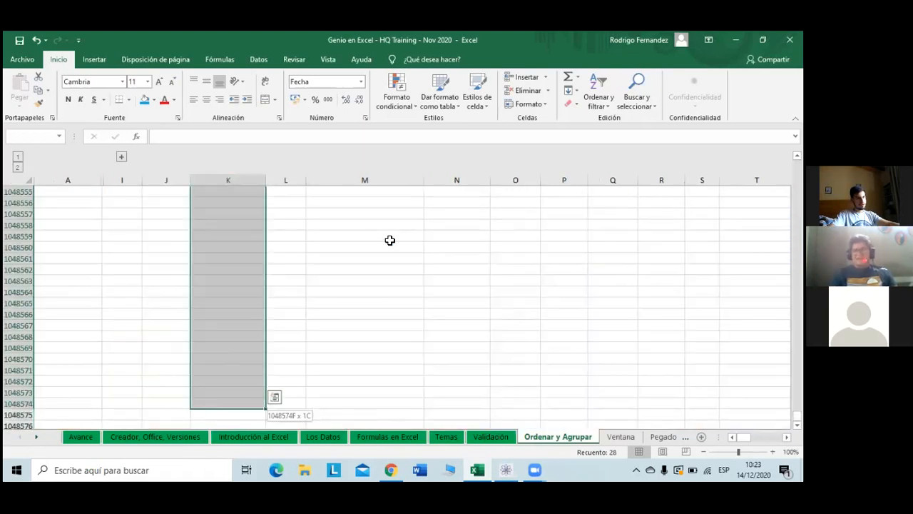
key("shift+Up")
key("shift+Up")
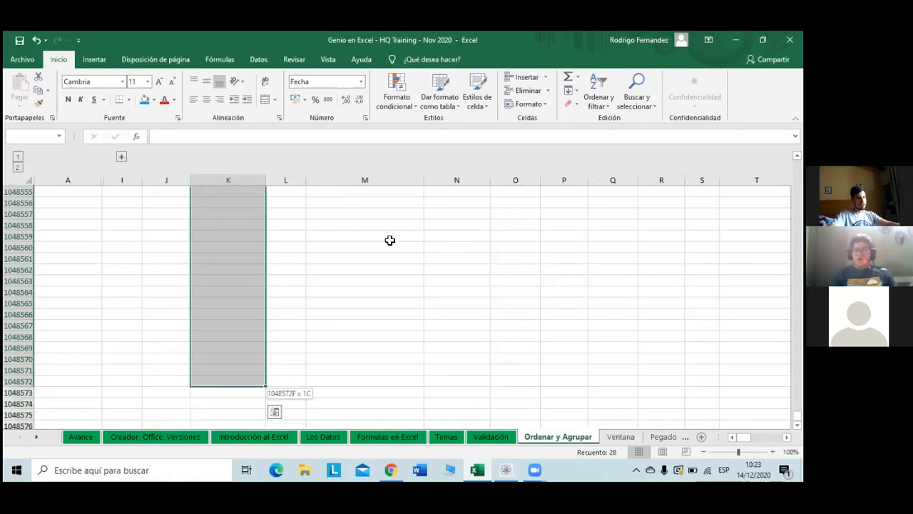
key("shift+Up")
key("ctrl+space")
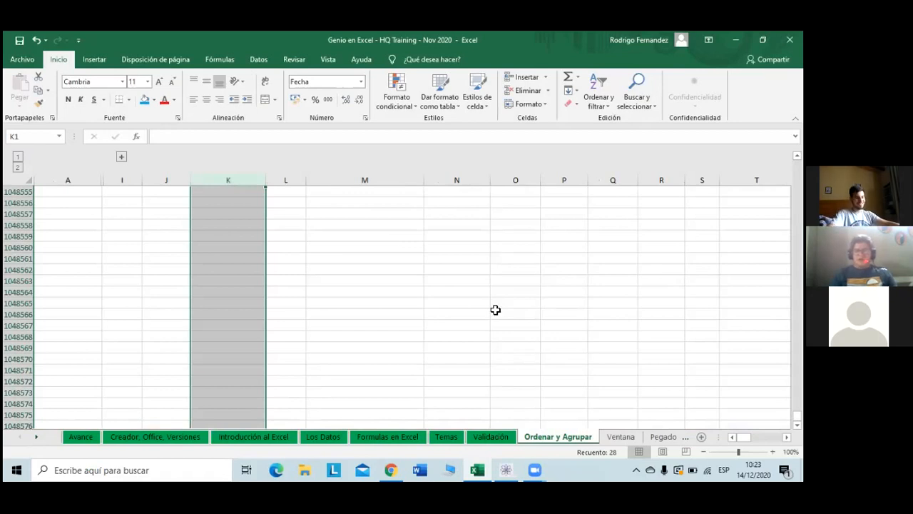
key("ctrl+Up")
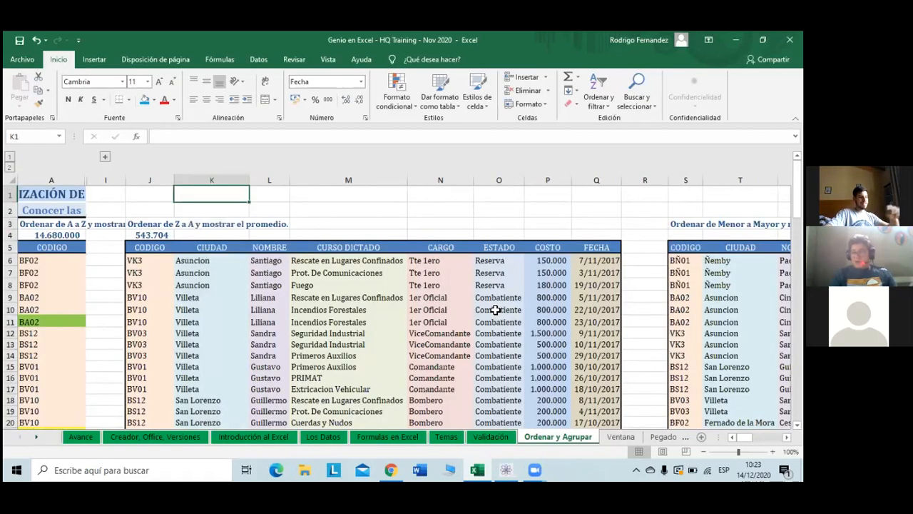
Select the whole column K, try adding and removing column L, and extend the selection to the sheet's last column, XFD
left_click(226, 176)
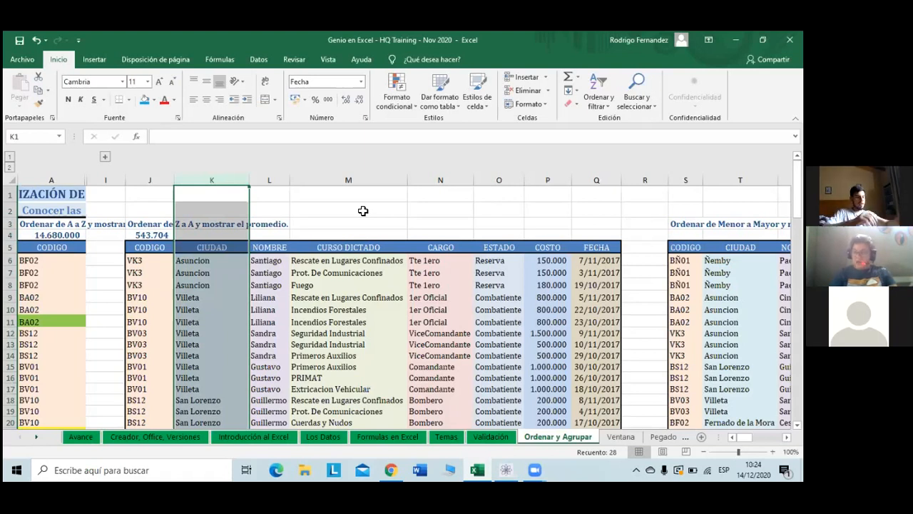
key("shift+Right")
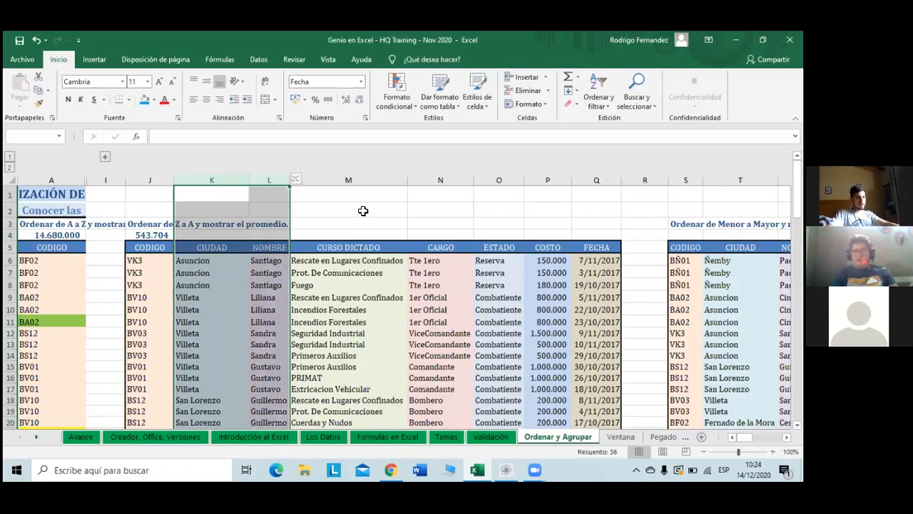
key("shift+Left")
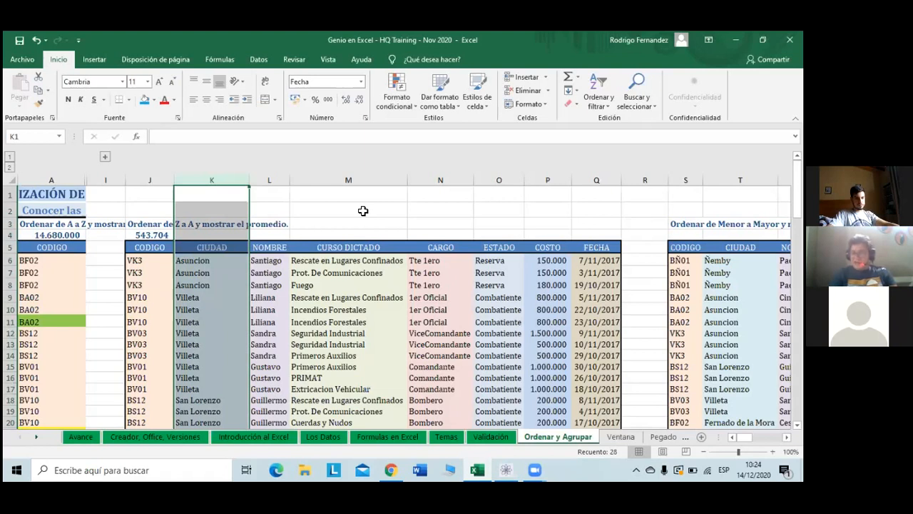
key("ctrl+shift+Right")
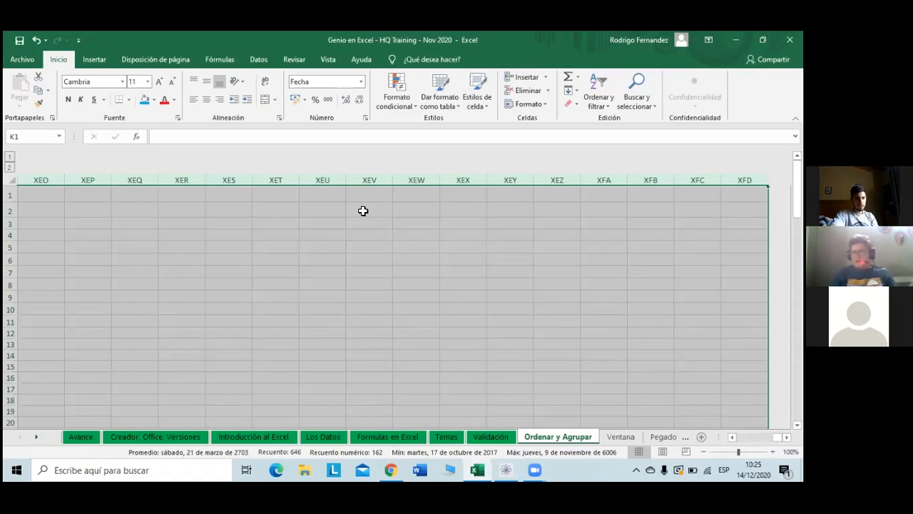
Select the whole column K, make its CIUDAD header the active cell, try extending through the FECHA column Q, and return to K5
key("Left")
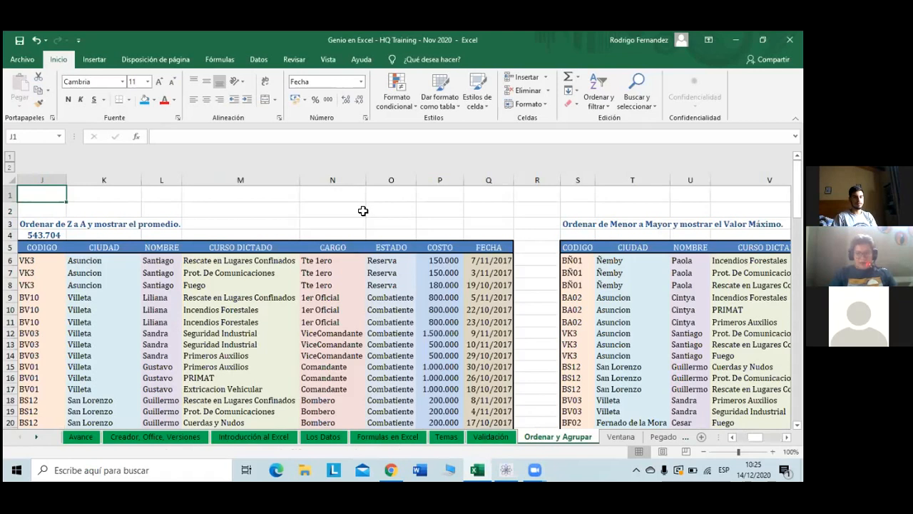
left_click(122, 178)
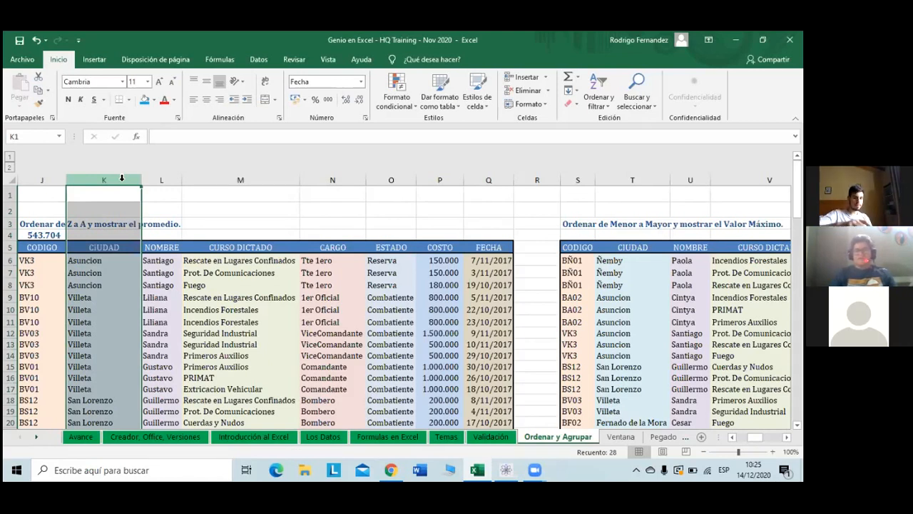
key("Return")
key("Return")
key("Return")
key("Return")
key("Return")
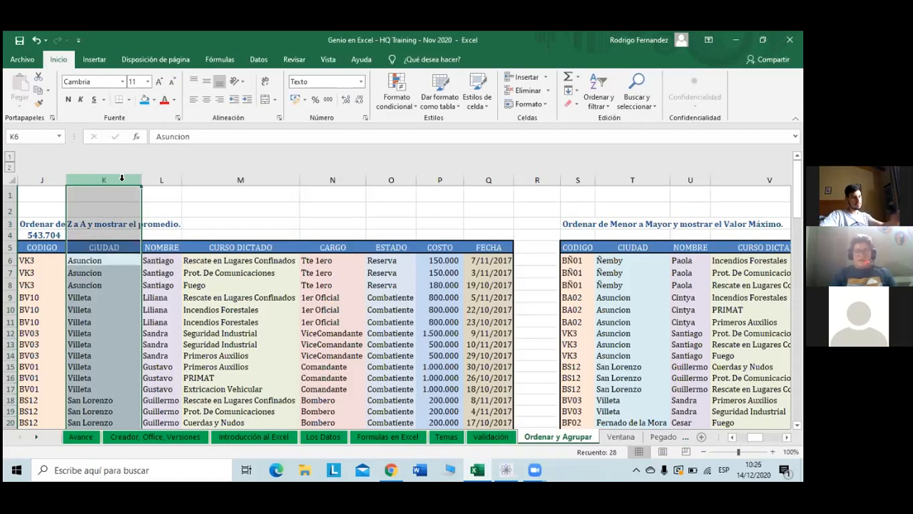
key("shift+Return")
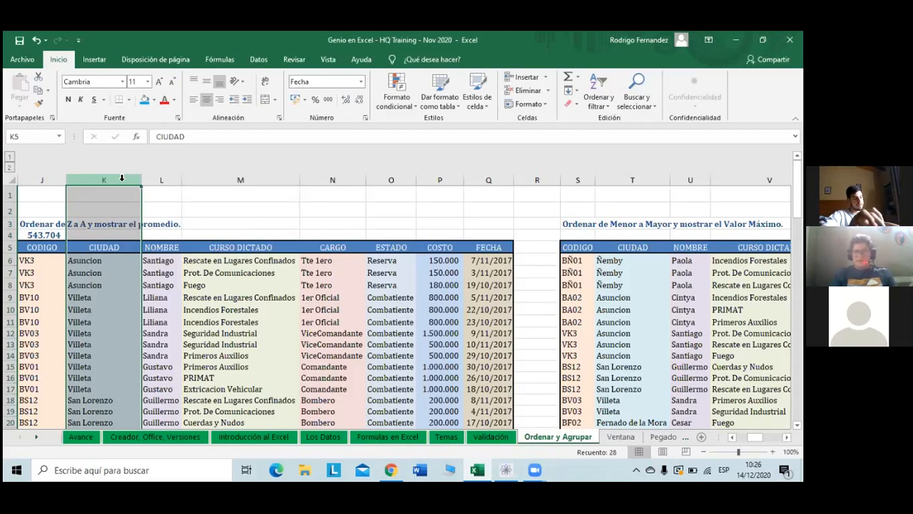
left_click_drag(122, 177, 489, 179)
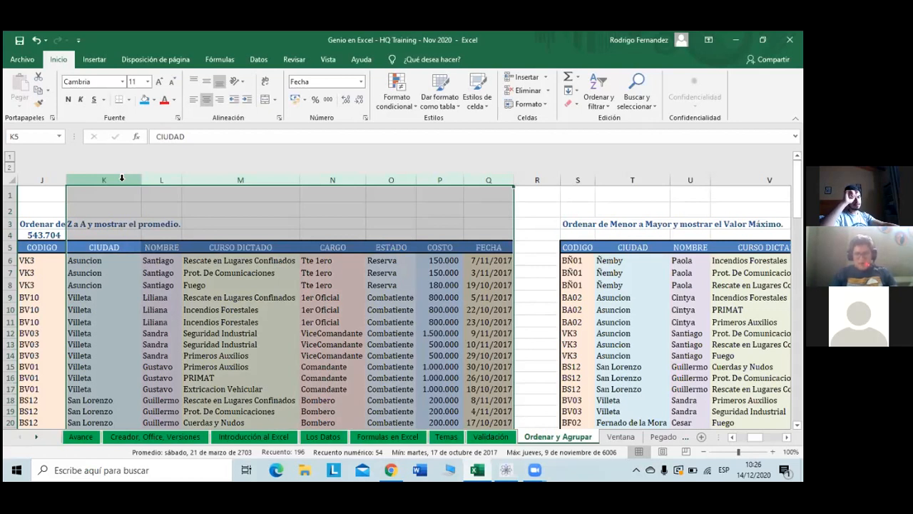
key("shift+BackSpace")
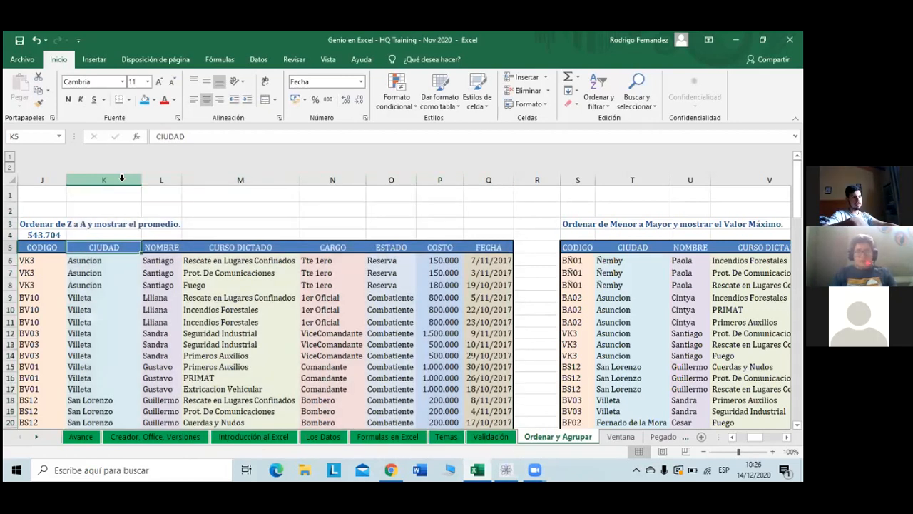
Select the whole column K, extend the selection from its data row through column Q, and make the CIUDAD header K5 the active cell
left_click(122, 177)
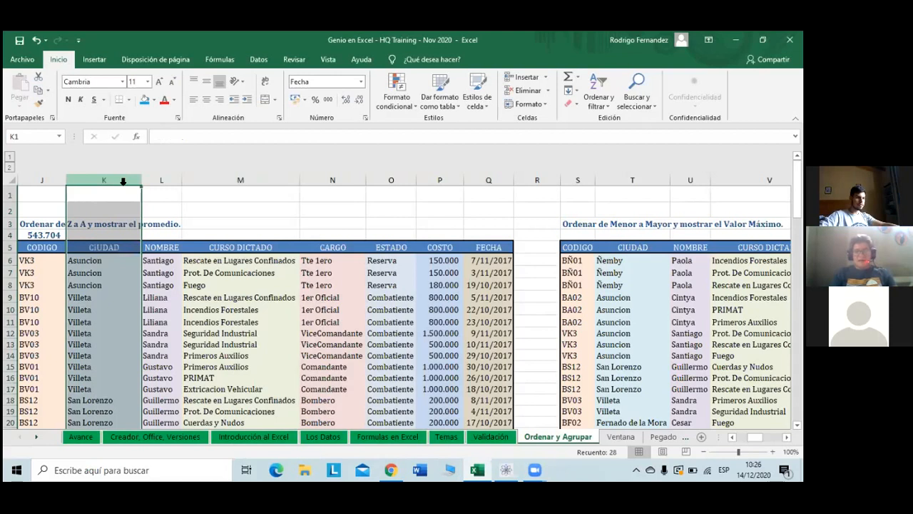
key("Return")
key("Return")
key("Return")
key("Return")
key("Return")
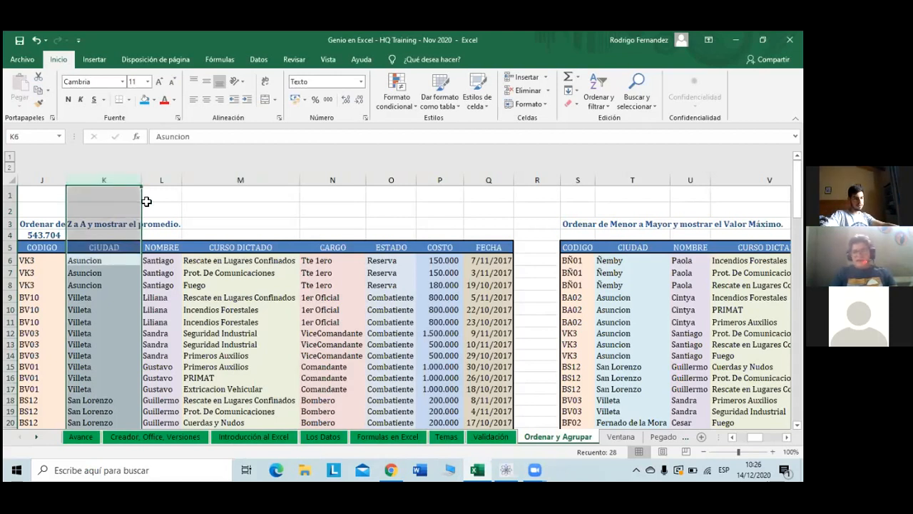
key("ctrl+shift+Right")
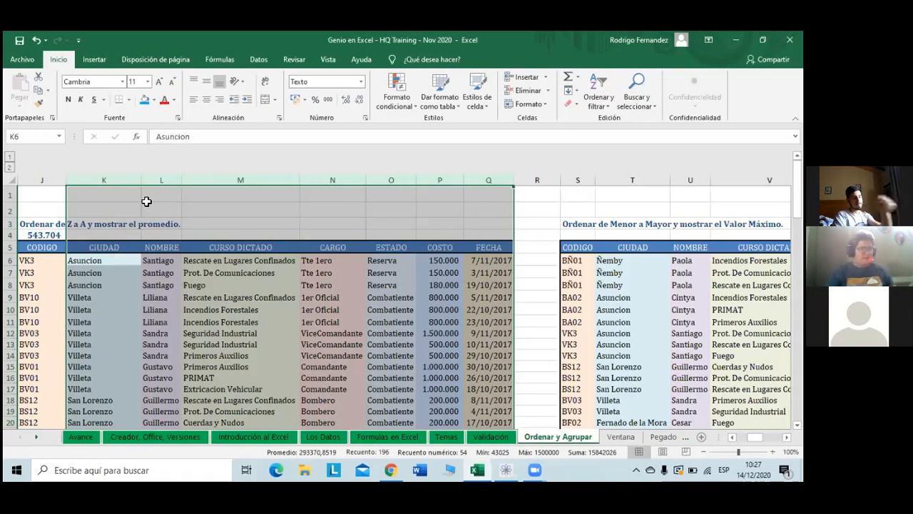
key("shift+Return")
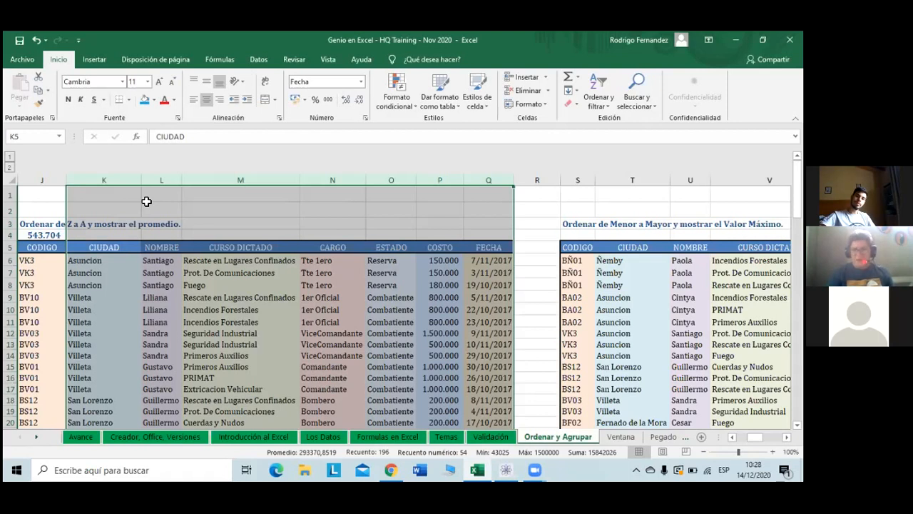
Group the selected columns K to Q and collapse the group so only the second table's CODIGO column shows
left_click(263, 64)
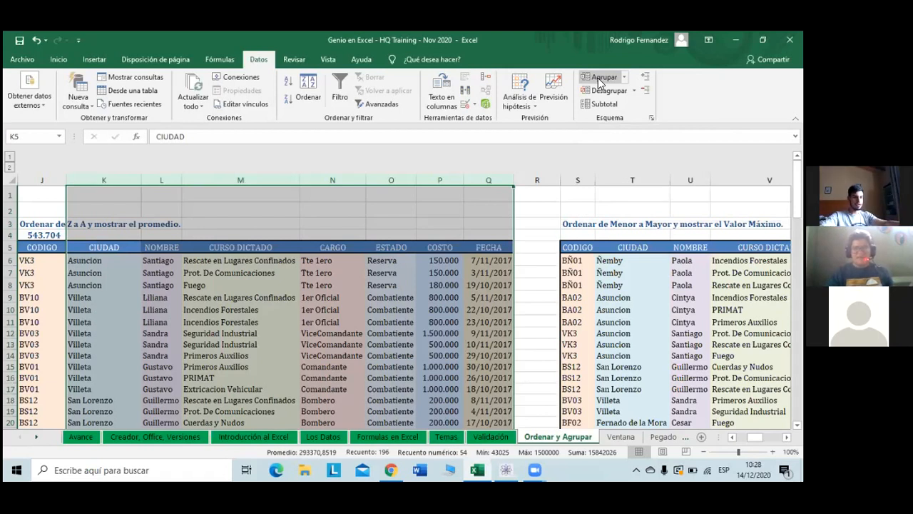
left_click(599, 80)
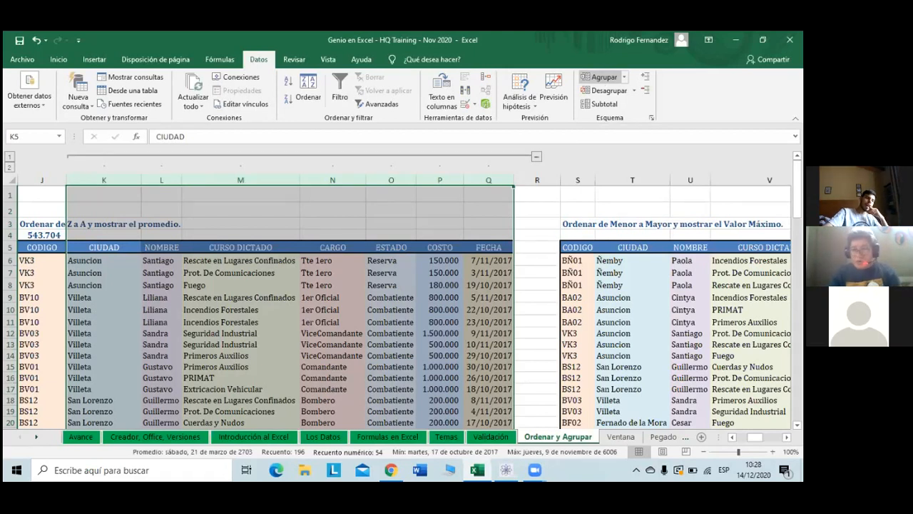
left_click(536, 155)
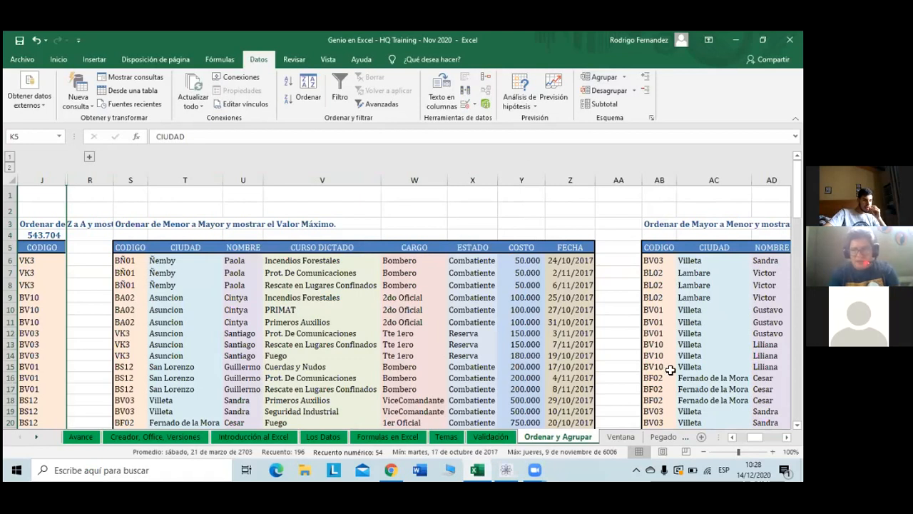
Return to the first table's CODIGO header A5, expand its column group, and collapse it again
key("Left")
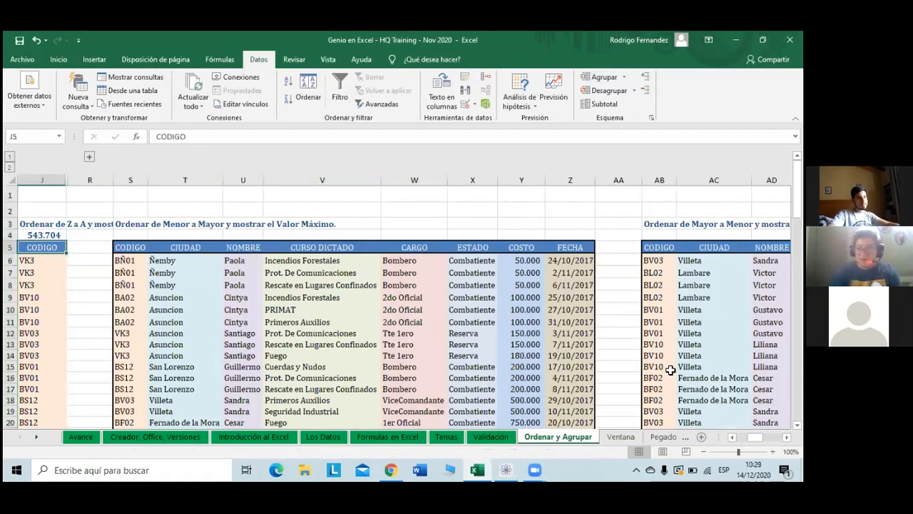
key("Left")
key("Left")
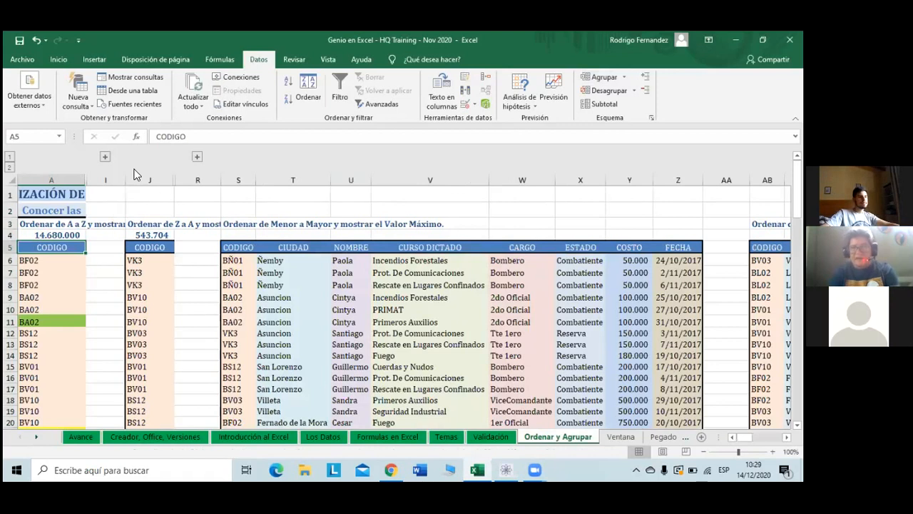
left_click(105, 157)
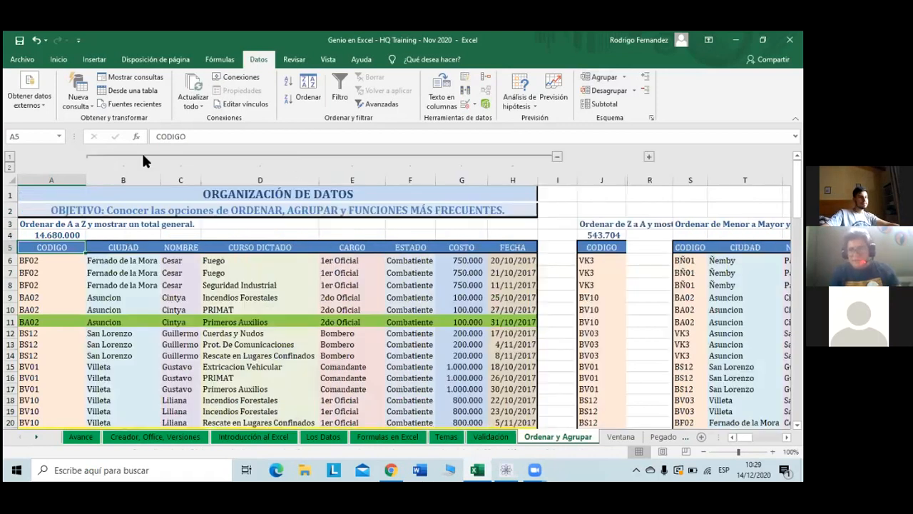
left_click(557, 158)
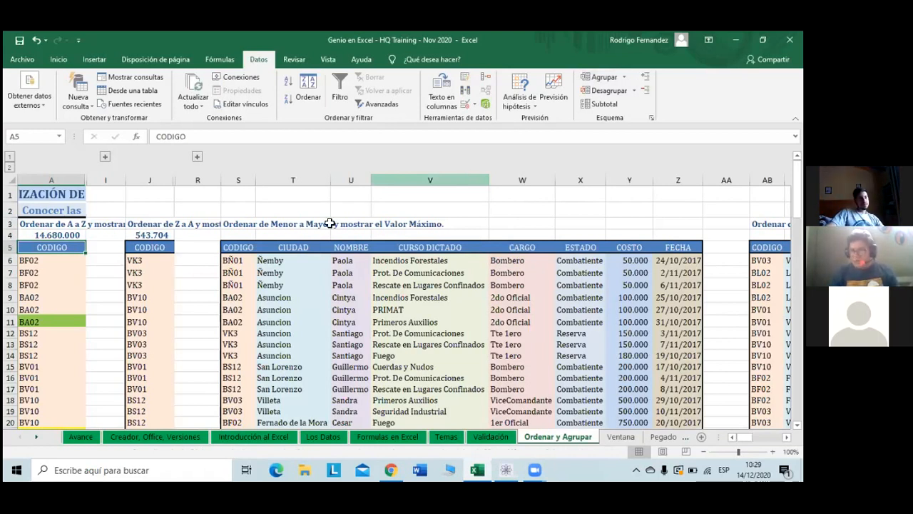
Select S5, expand and collapse the first table's group, and switch all column groups to outline level 2 and back to level 1
left_click(252, 248)
scroll(490, 249, "down", 1)
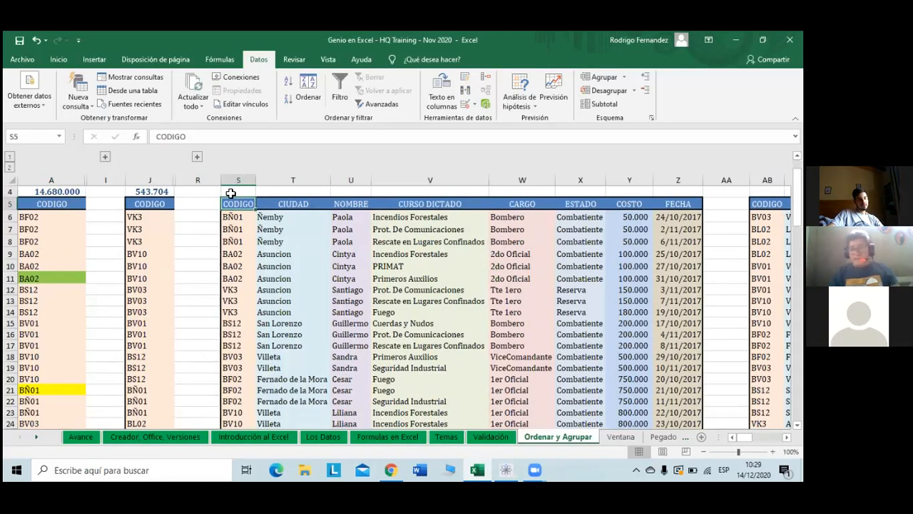
left_click(105, 157)
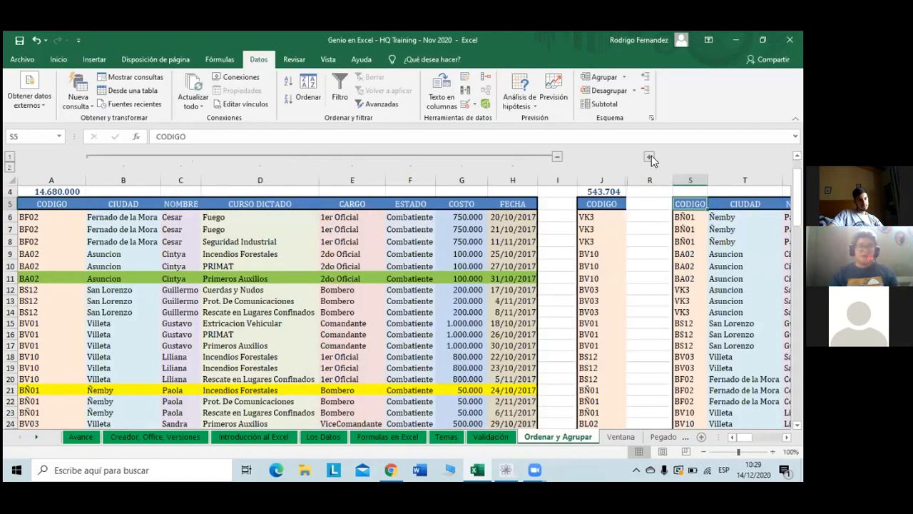
left_click(557, 156)
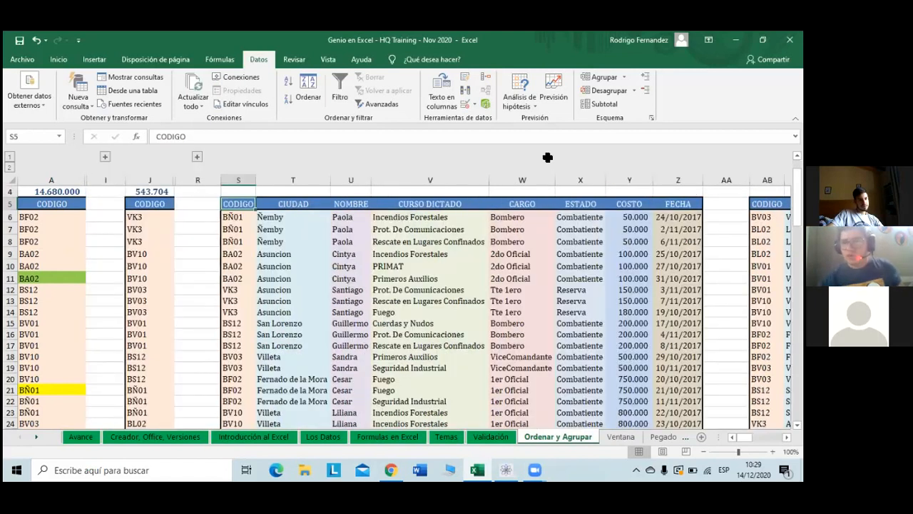
left_click(10, 168)
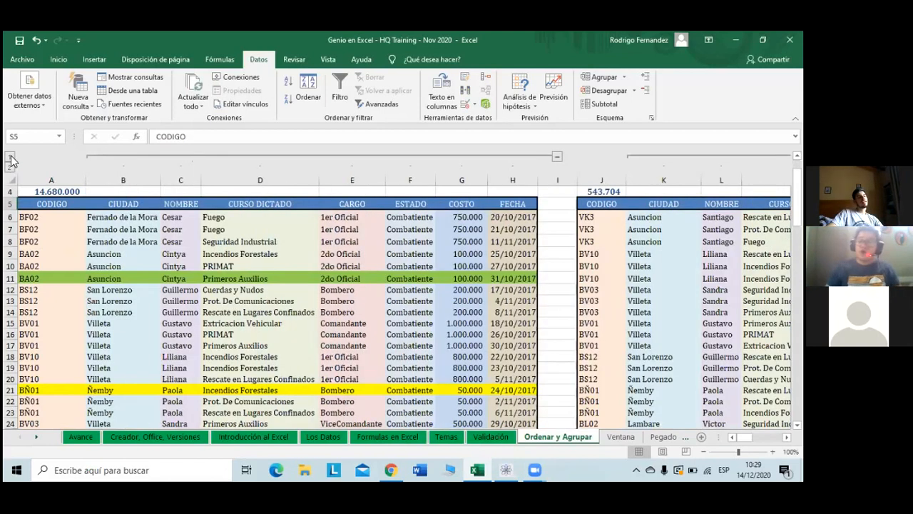
left_click(10, 158)
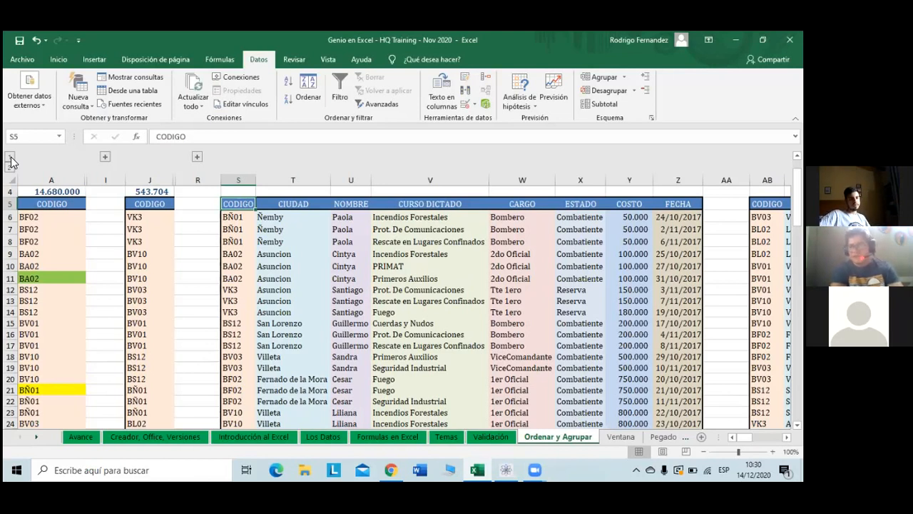
Review the third table's instruction in S3 and its CODIGO column down to the last row, and return to header S5
key("Up")
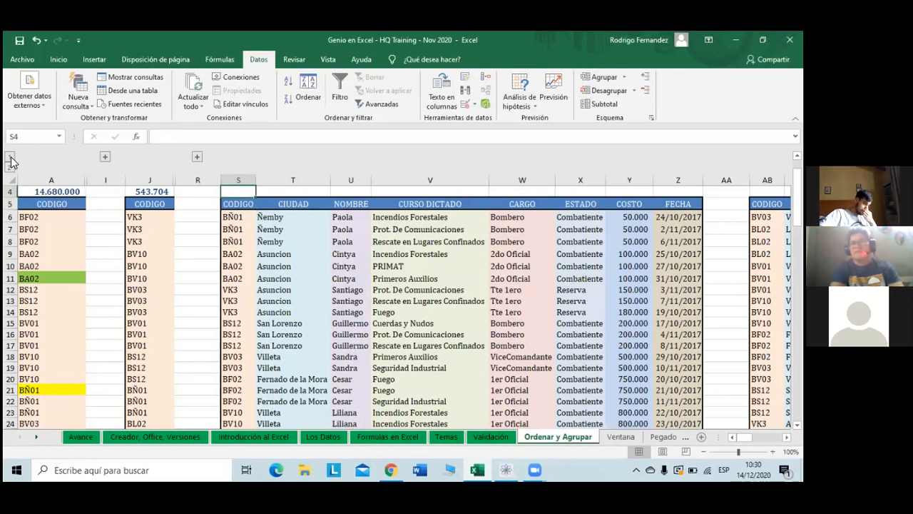
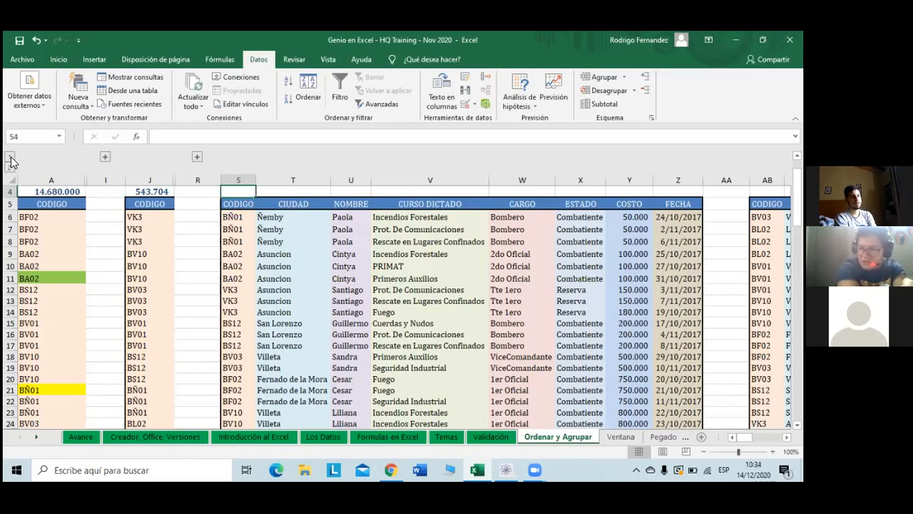
key("Up")
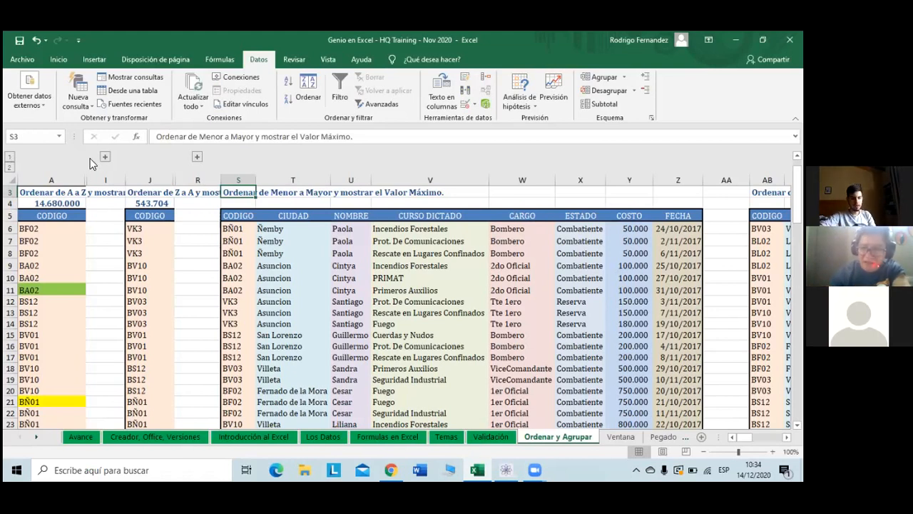
key("Down")
key("Down")
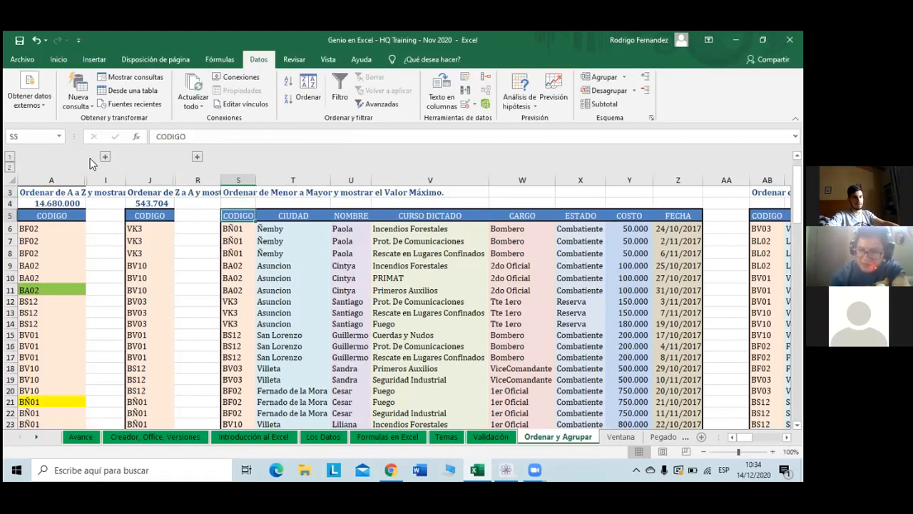
key("ctrl+Down")
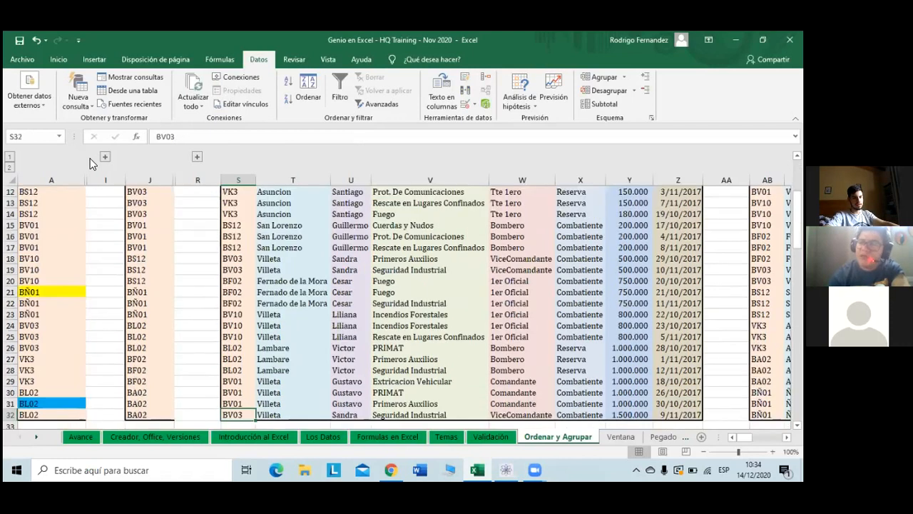
key("ctrl+Up")
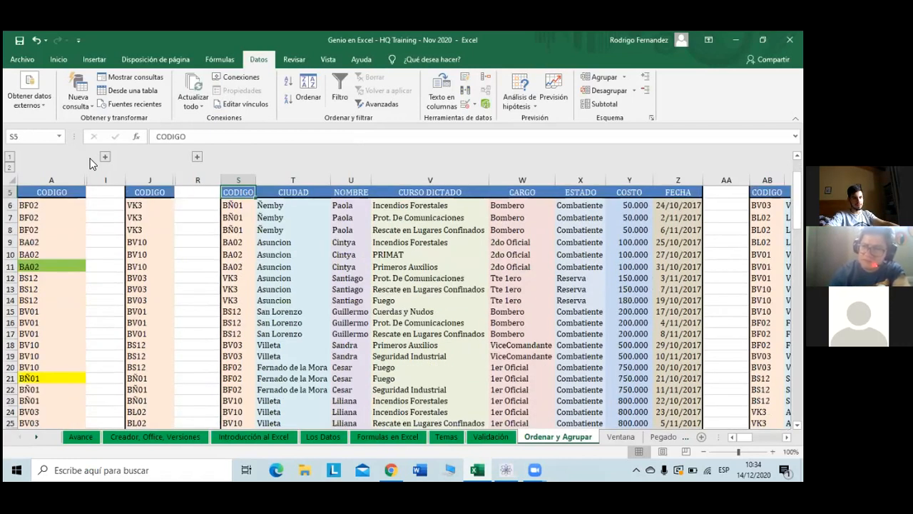
Go to the third table's first COSTO value, Y6, open the Ordenar settings to examine the sort options, and cancel them
key("Right")
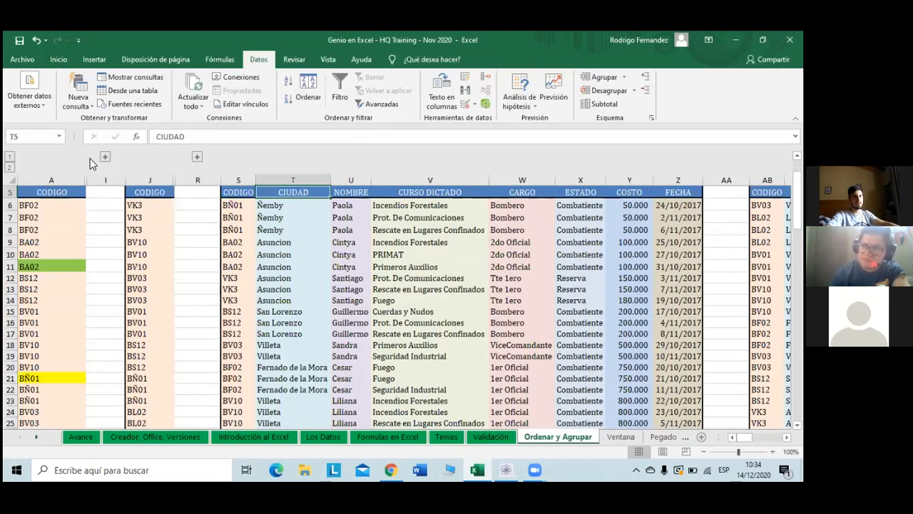
key("Right")
key("Right")
key("Right")
key("Right")
key("Right")
key("Right")
key("Right")
key("Left")
key("Left")
key("Down")
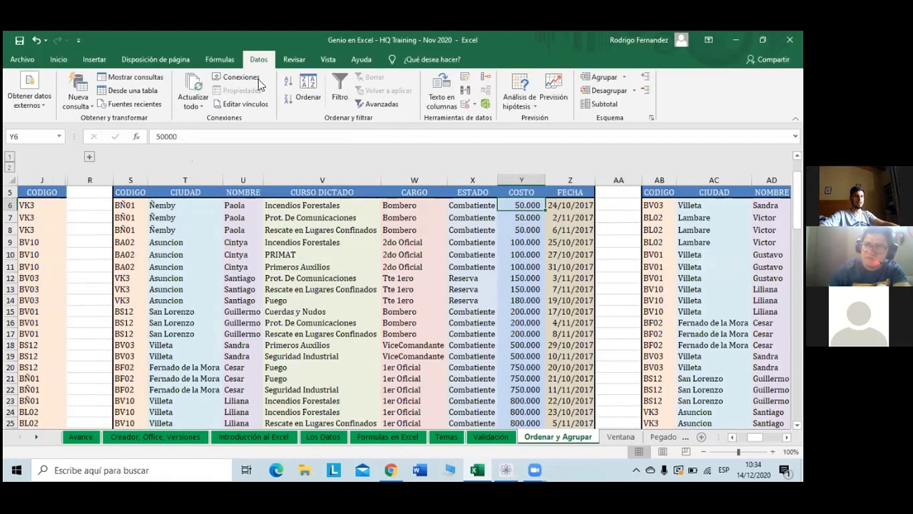
left_click(308, 90)
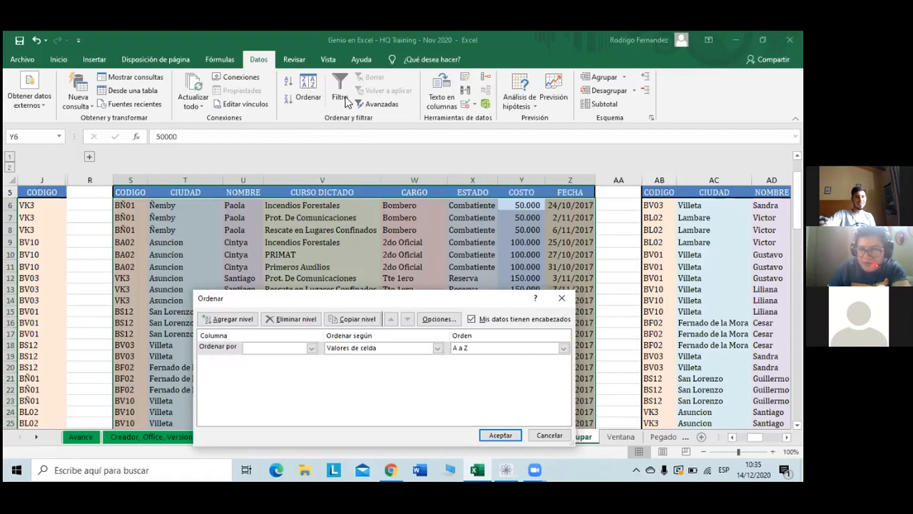
left_click(561, 300)
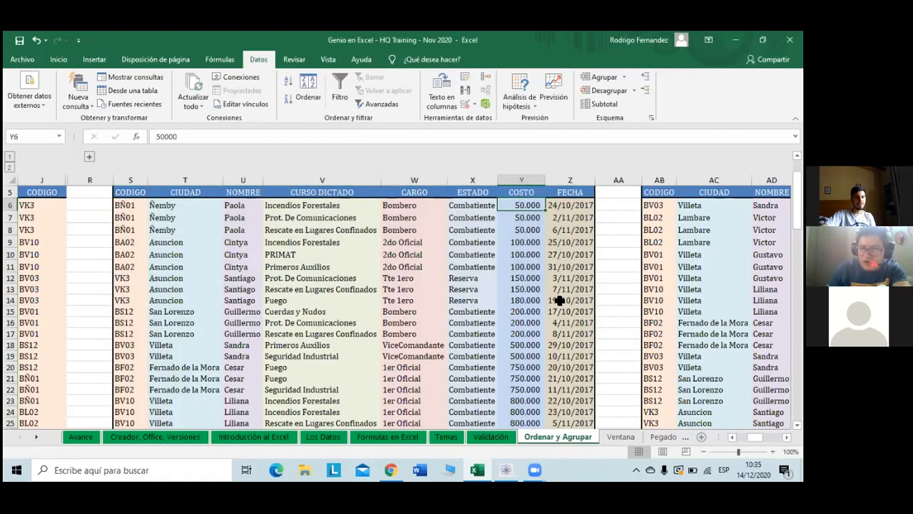
Sort the third table by its NOMBRE column from A to Z
left_click(326, 205)
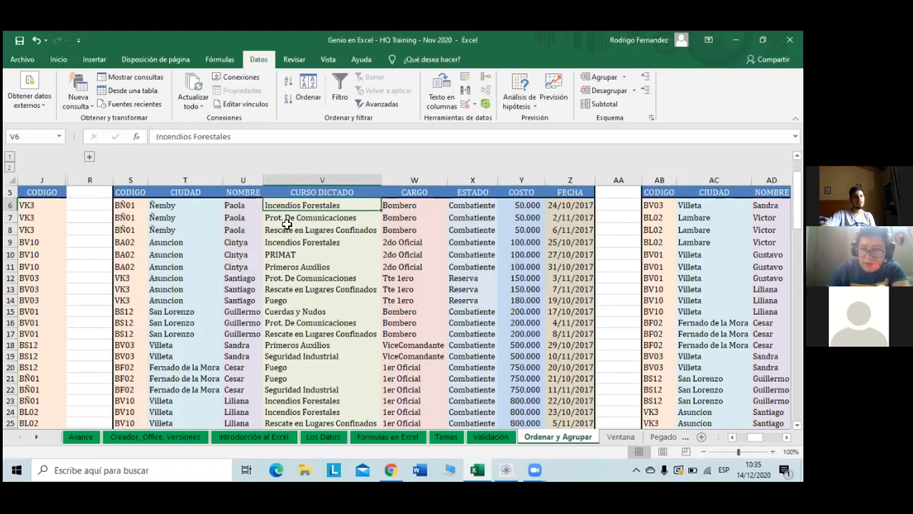
left_click(239, 206)
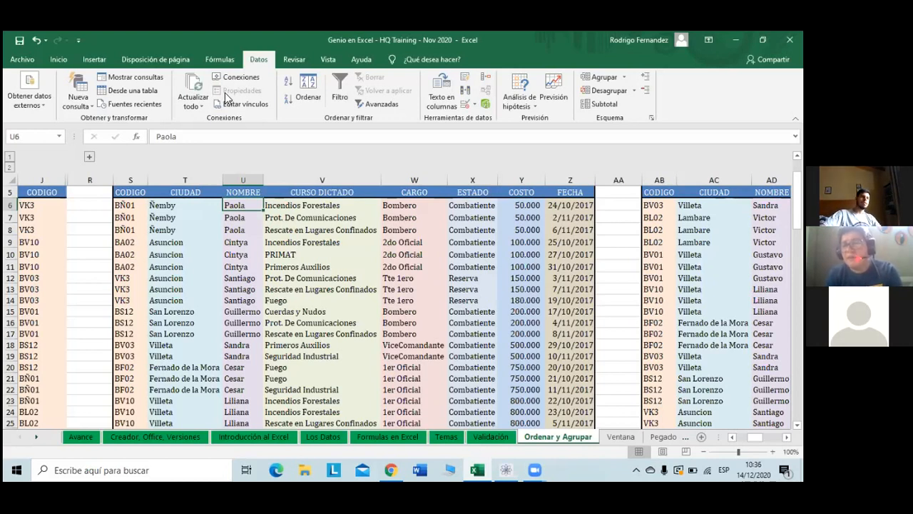
left_click(286, 84)
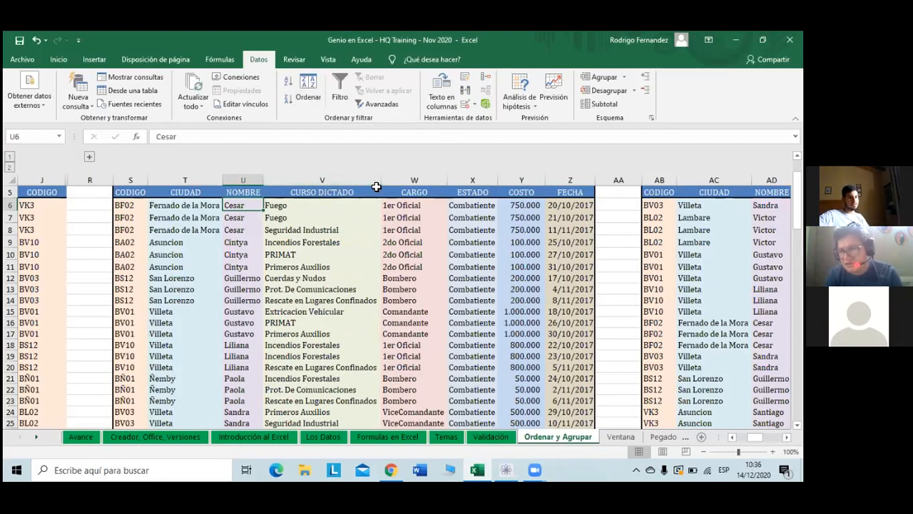
Sort the third table by its NOMBRE column from Z to A
left_click(286, 101)
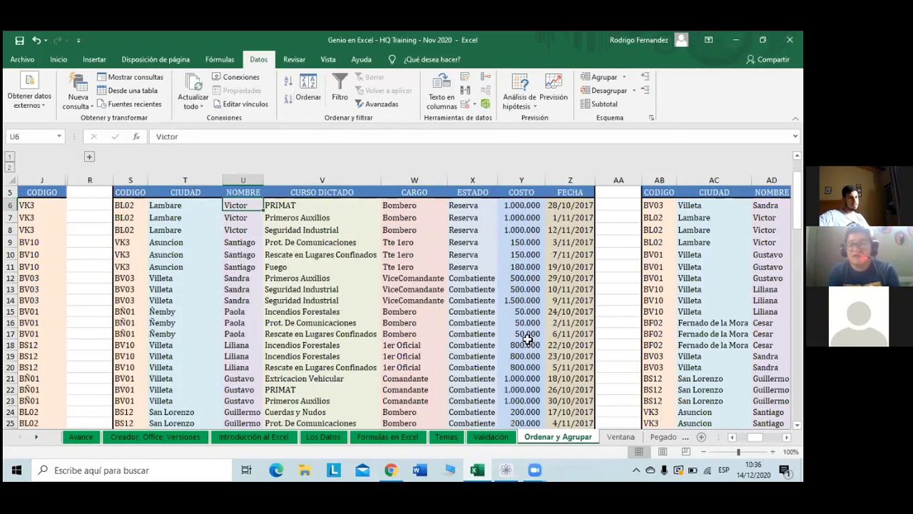
scroll(528, 339, "up", 1)
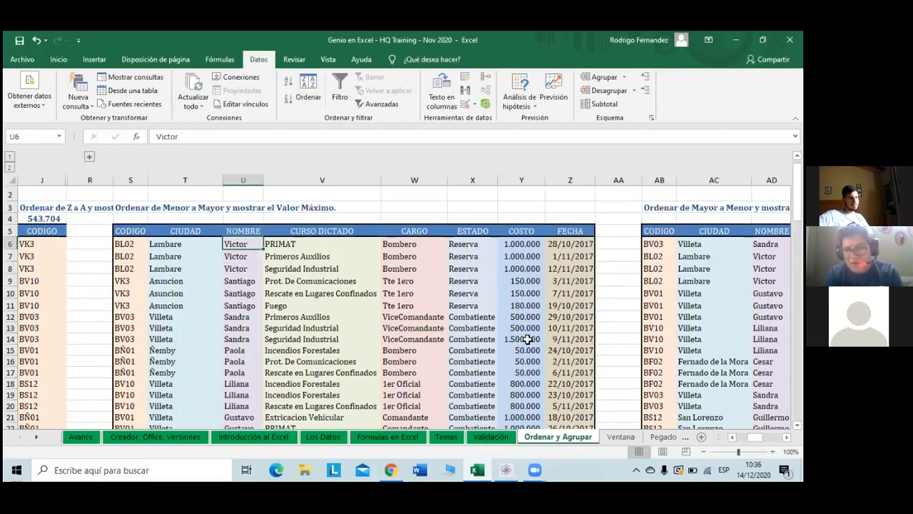
scroll(527, 339, "down", 1)
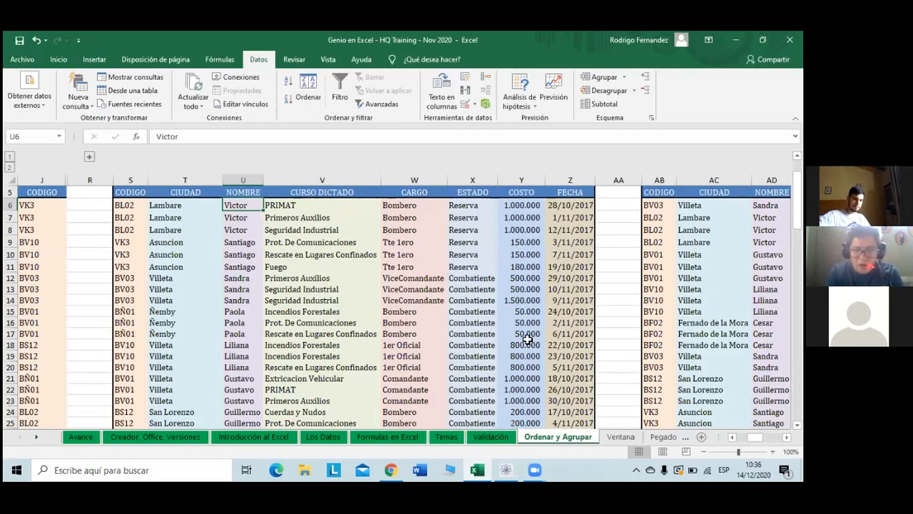
From COSTO cell Y16, sort the third table from smallest to largest, and undo the sort
key("Right")
key("Right")
key("Right")
key("Right")
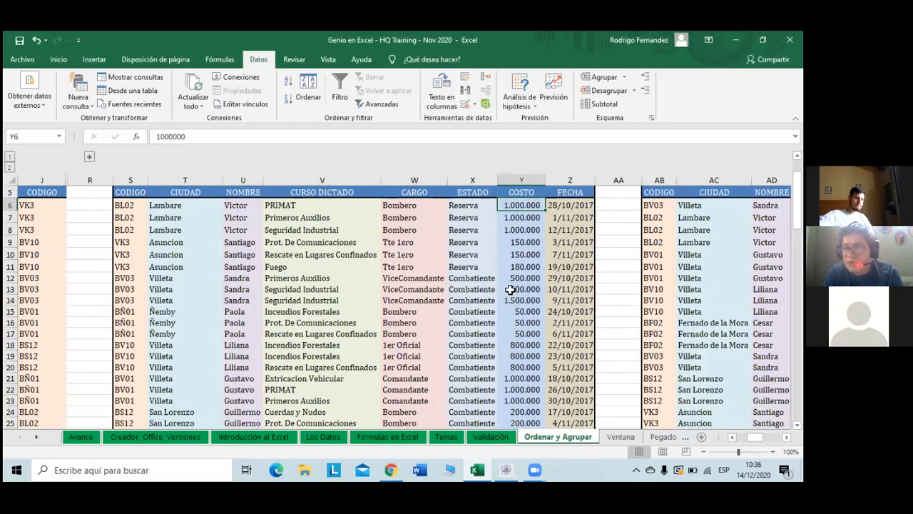
key("Down")
key("Down")
key("Down")
key("Down")
key("Down")
key("Down")
key("Down")
key("Down")
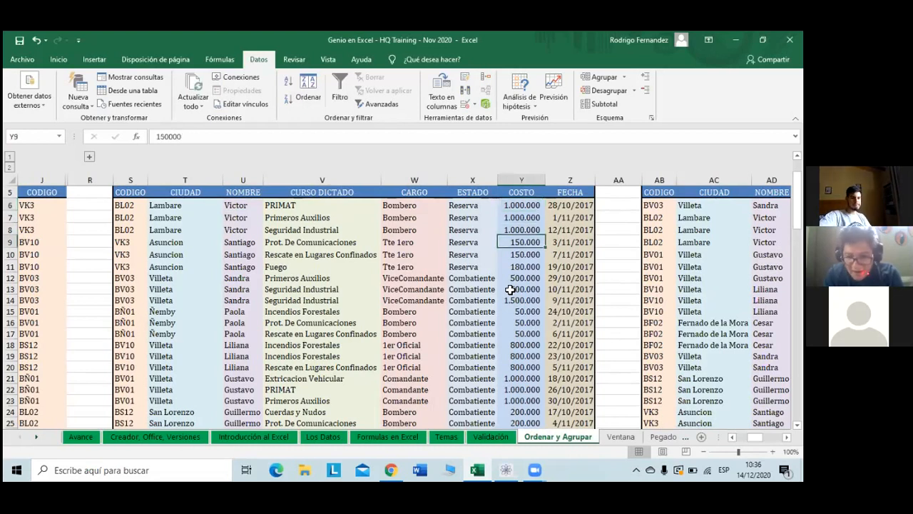
key("Down")
key("Down")
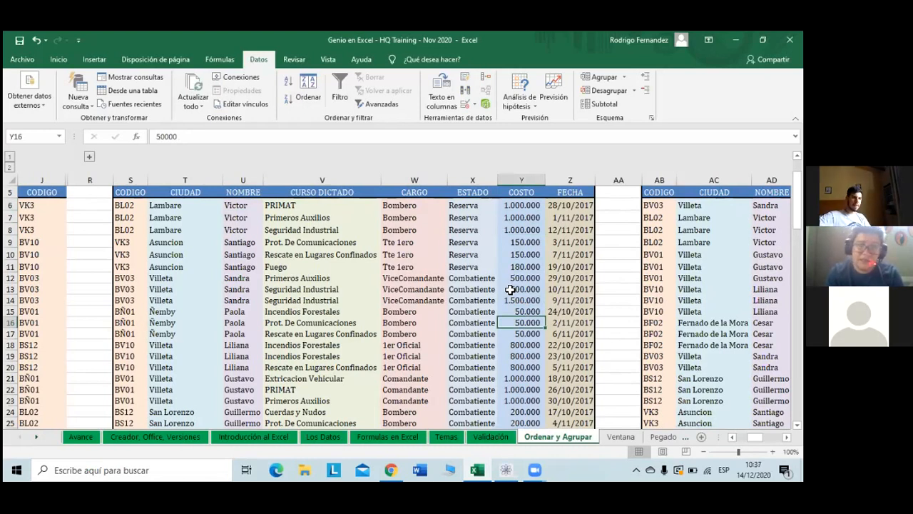
left_click(291, 81)
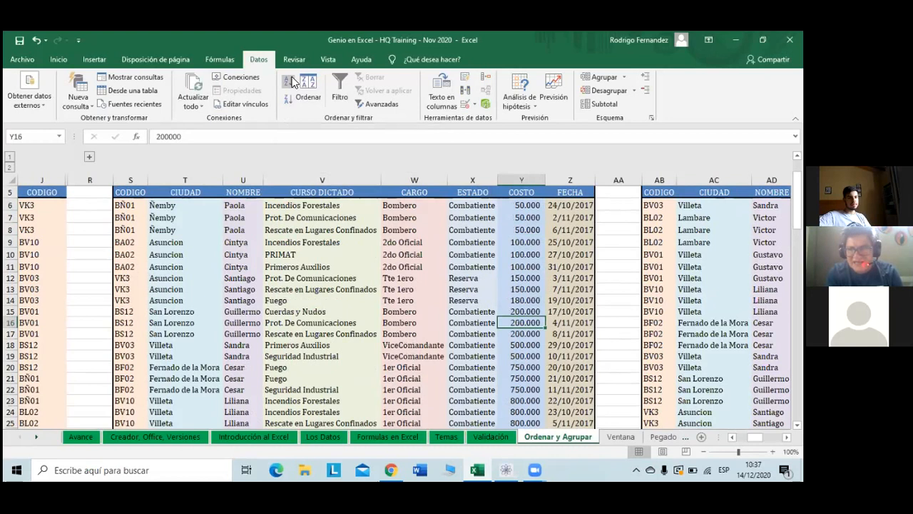
key("ctrl+z")
Sort the third table from smallest to largest from the COSTO header Y5, review the records, and undo the sort
left_click(521, 194)
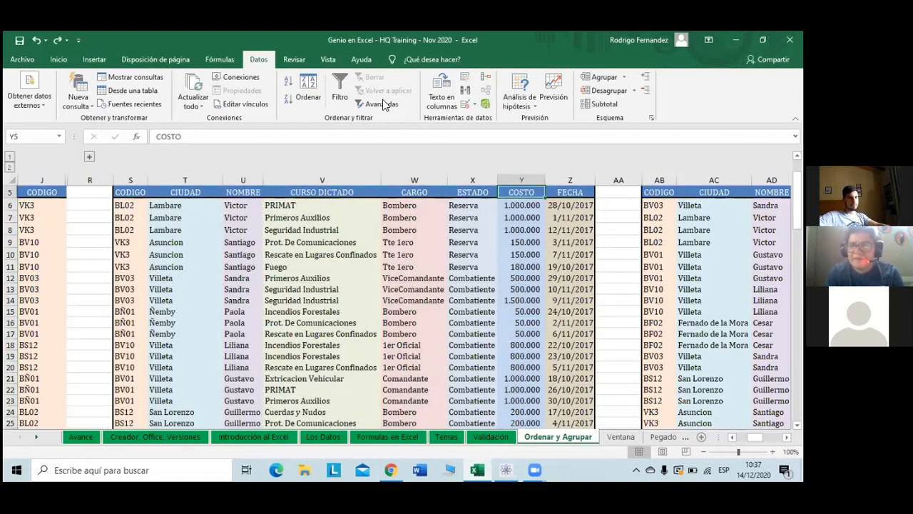
left_click(291, 81)
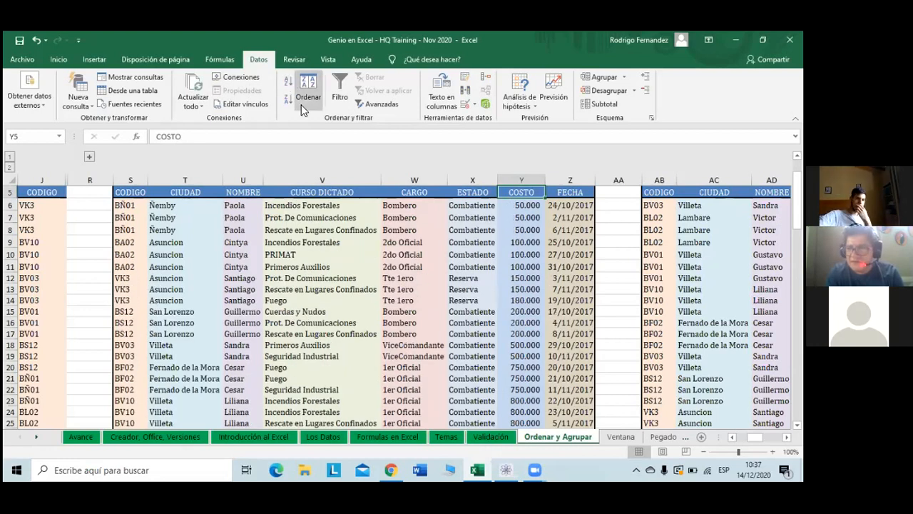
left_click(532, 277)
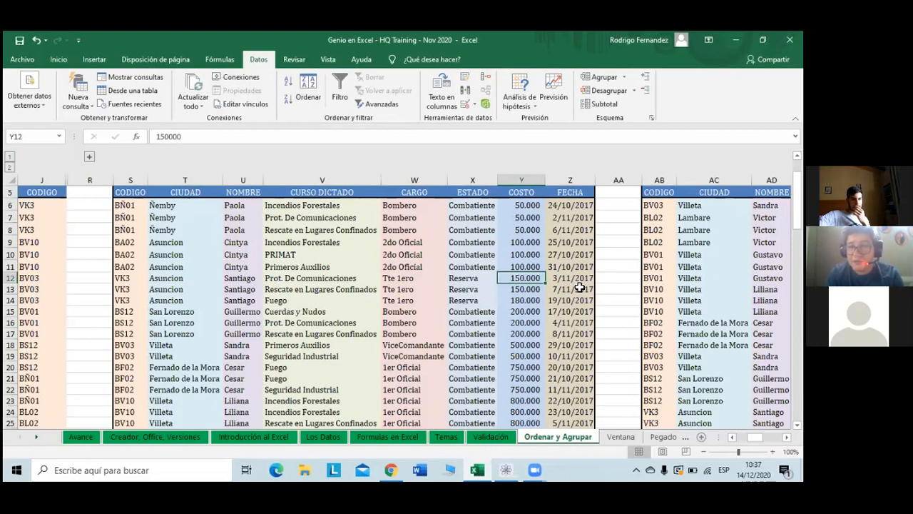
scroll(579, 287, "up", 1)
scroll(579, 287, "down", 1)
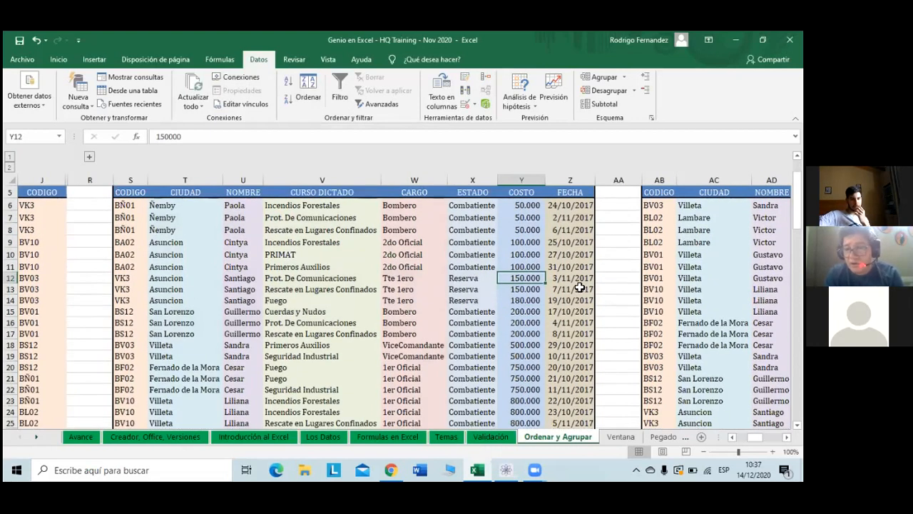
scroll(580, 287, "up", 1)
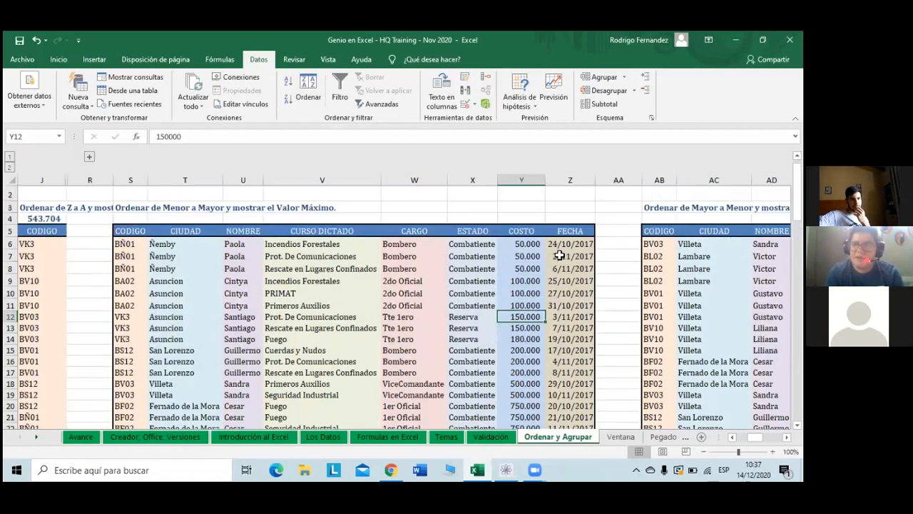
left_click(511, 218)
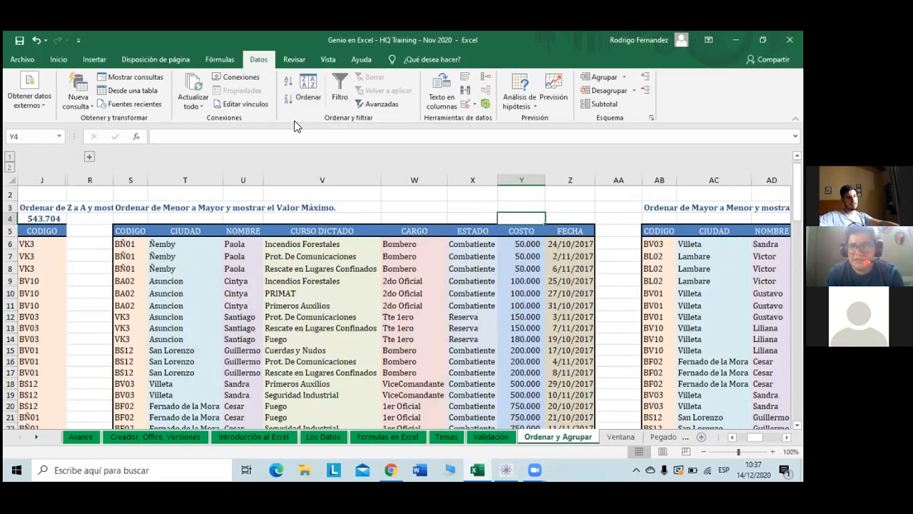
key("ctrl+z")
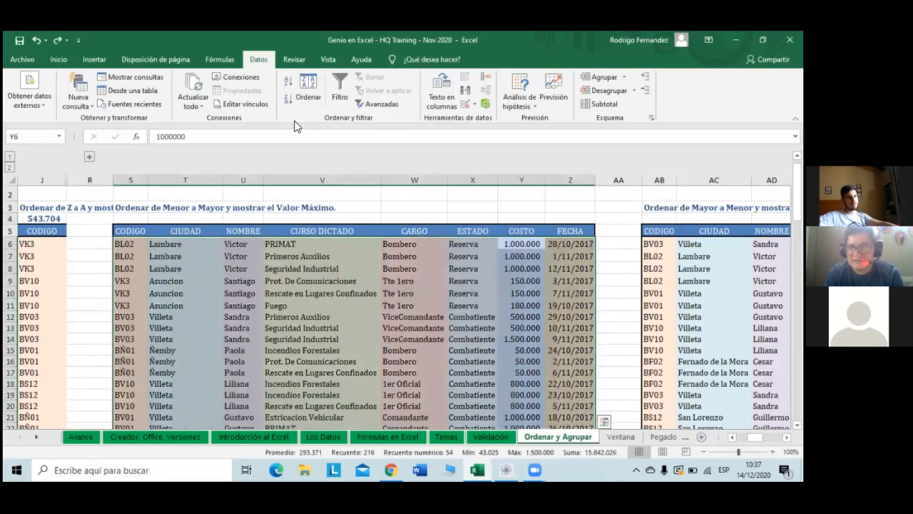
Sort the third table's selected records by COSTO from smallest to largest, and undo the sort
left_click(288, 82)
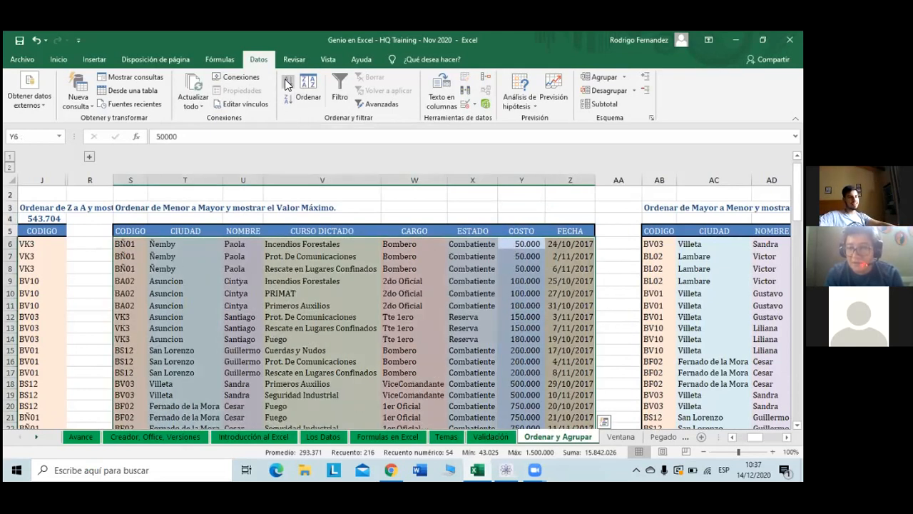
left_click(524, 216)
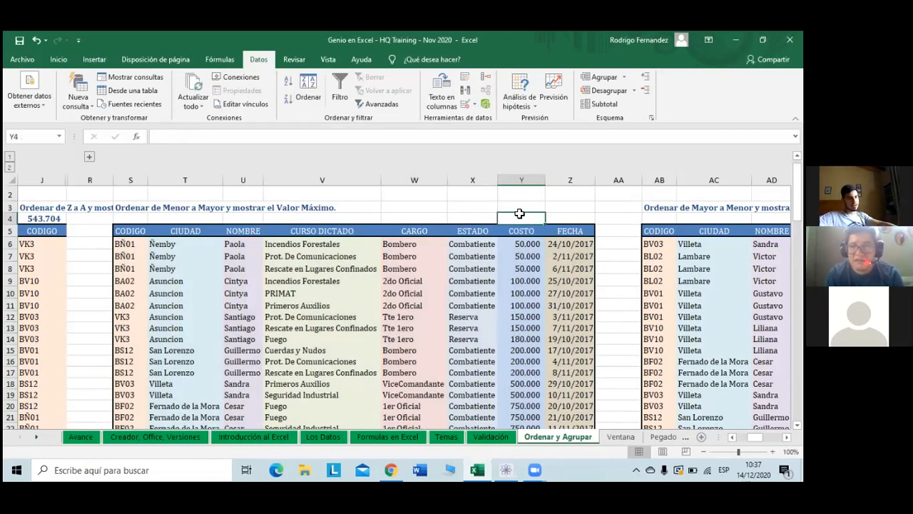
key("ctrl+z")
Sort from smallest to largest from blank cell Y4 above the COSTO header, inspect where the header row lands, and undo the sort
left_click(525, 217)
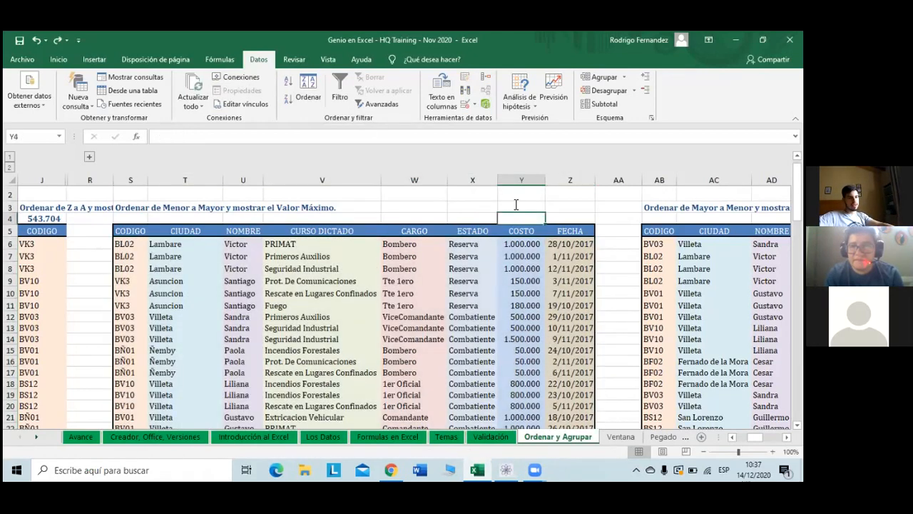
left_click(287, 84)
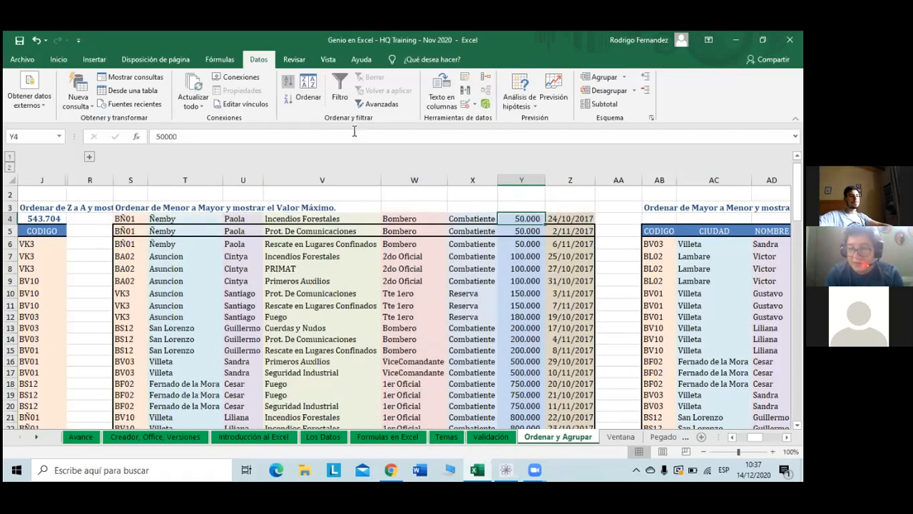
scroll(415, 287, "down", 5)
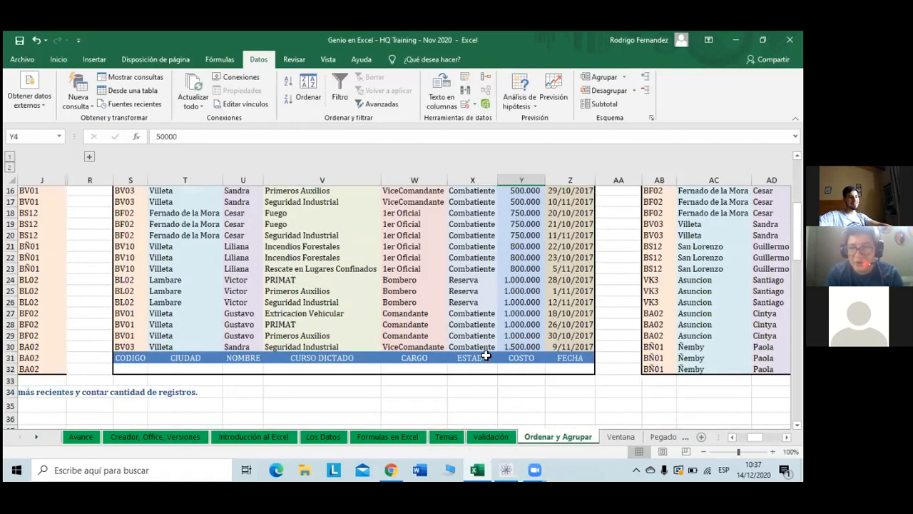
scroll(485, 353, "down", 1)
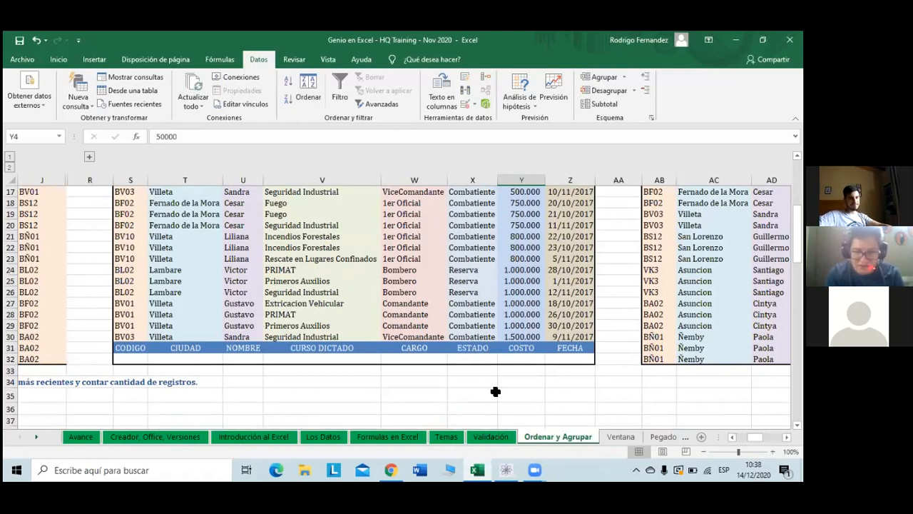
scroll(495, 390, "up", 2)
scroll(495, 391, "up", 3)
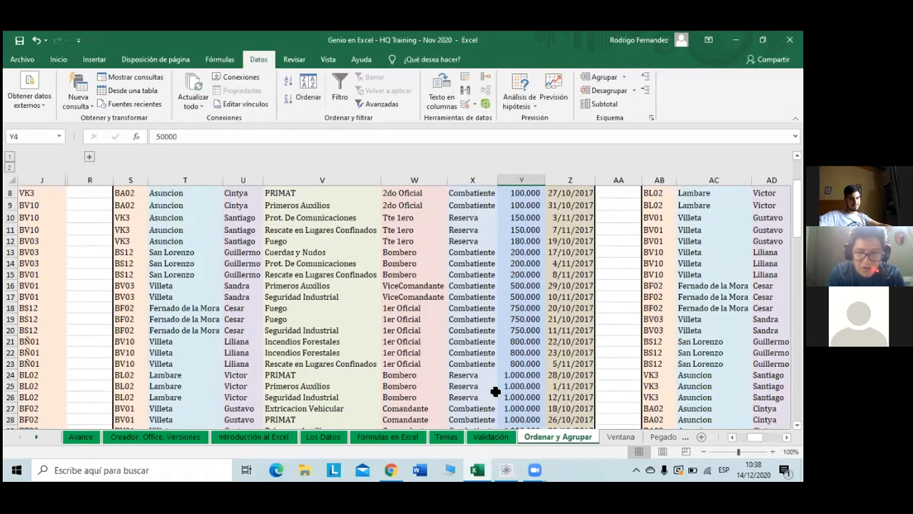
scroll(495, 391, "down", 4)
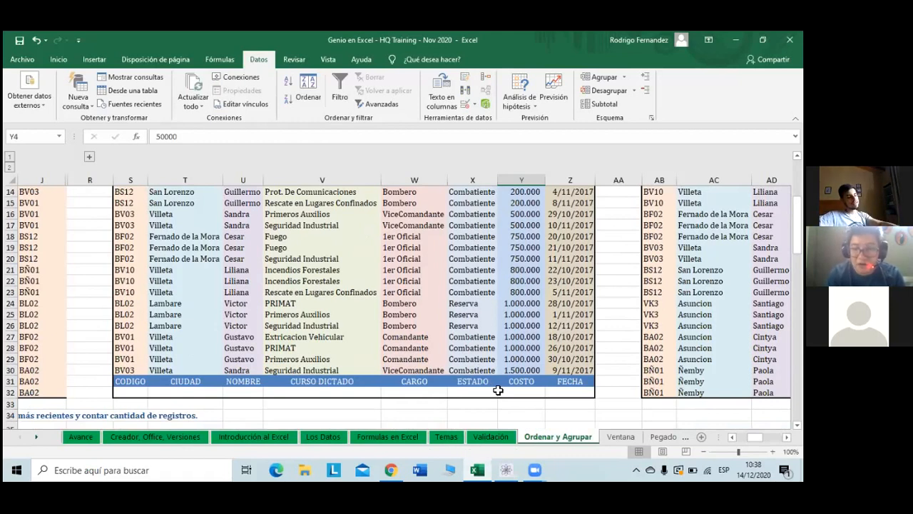
key("ctrl+z")
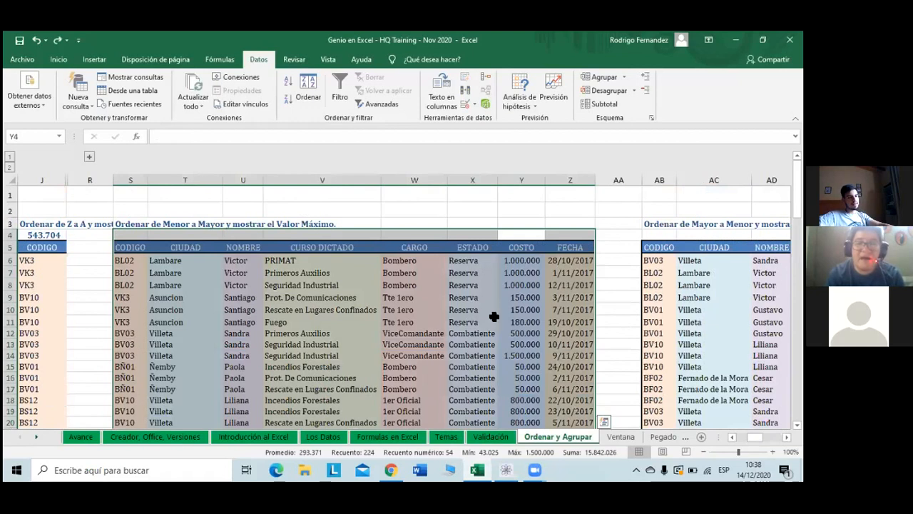
Try to sort from smallest to largest from blank cell Y3, two rows above the COSTO header
left_click(519, 235)
left_click(517, 222)
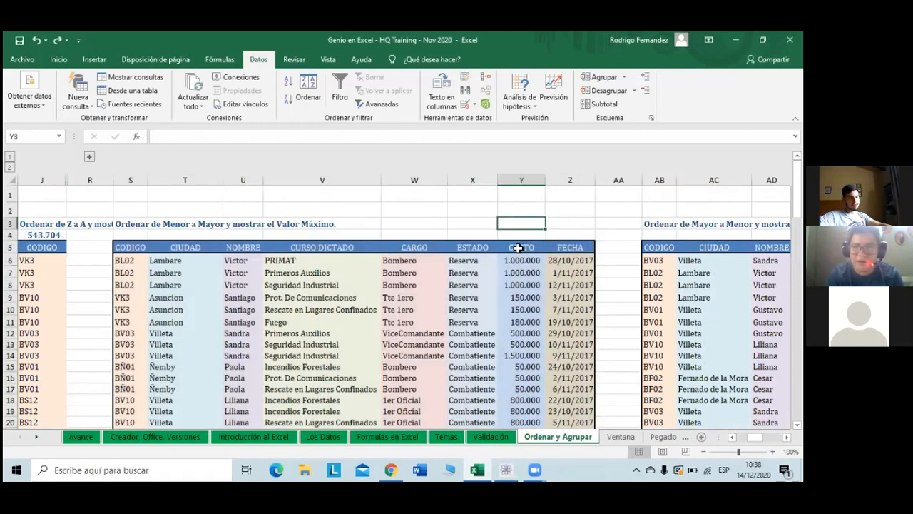
left_click(288, 86)
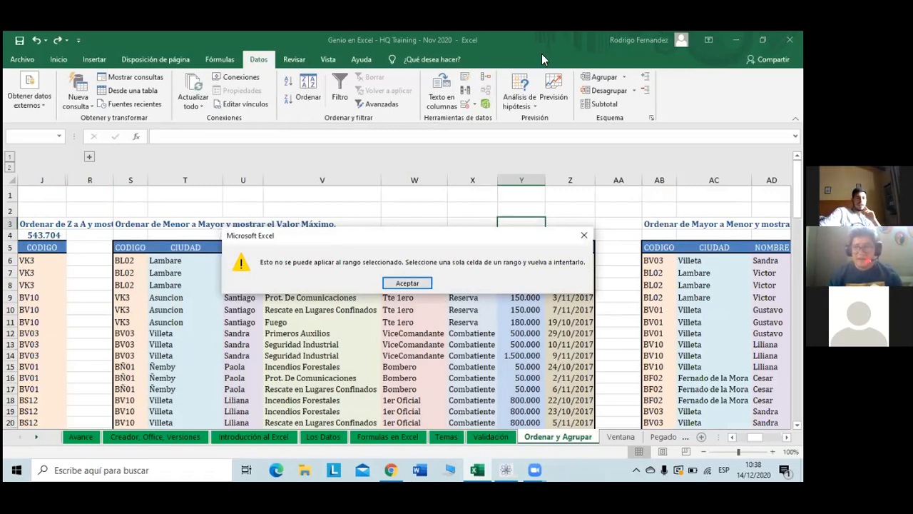
left_click(424, 282)
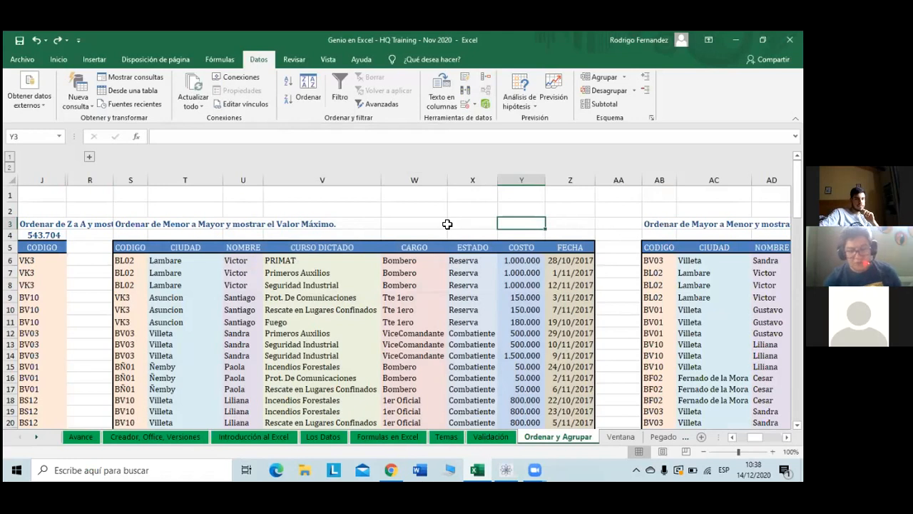
Select COSTO from header Y5 down to Y44, sort largest to smallest with Ampliar la selección, and check the table's last rows
key("Down")
key("Down")
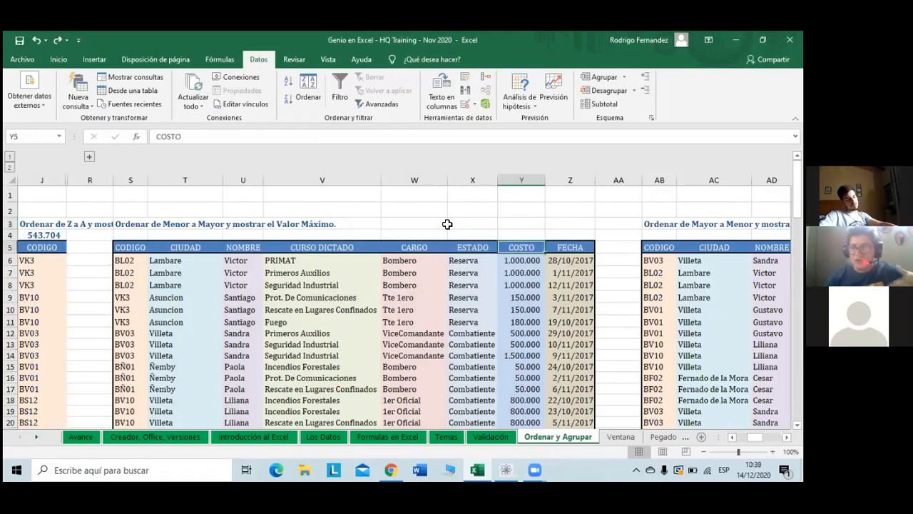
key("shift+Down")
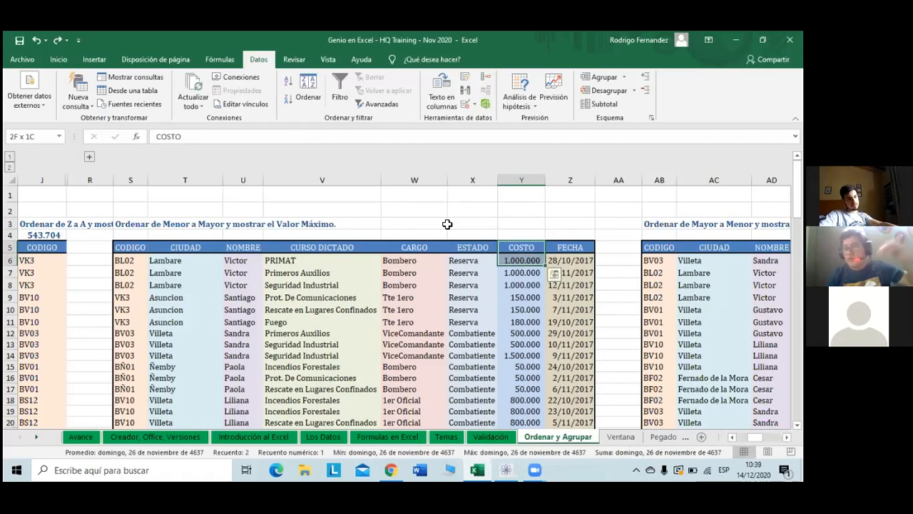
key("shift+Down")
key("shift+Down")
key("shift+Down")
key("shift+Down")
key("shift+Down")
key("shift+Down")
key("shift+Down")
key("shift+Down")
key("shift+Down")
key("shift+Down")
key("shift+Down")
key("shift+Down")
key("shift+Down")
key("shift+Down")
key("shift+Down")
key("shift+Down")
key("shift+Down")
key("shift+Down")
key("shift+Down")
key("shift+Down")
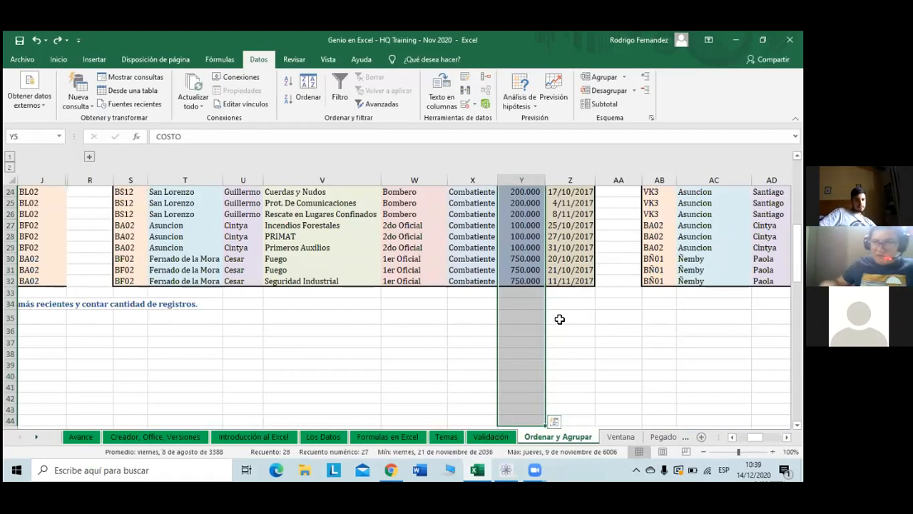
scroll(559, 320, "up", 4)
scroll(559, 319, "down", 2)
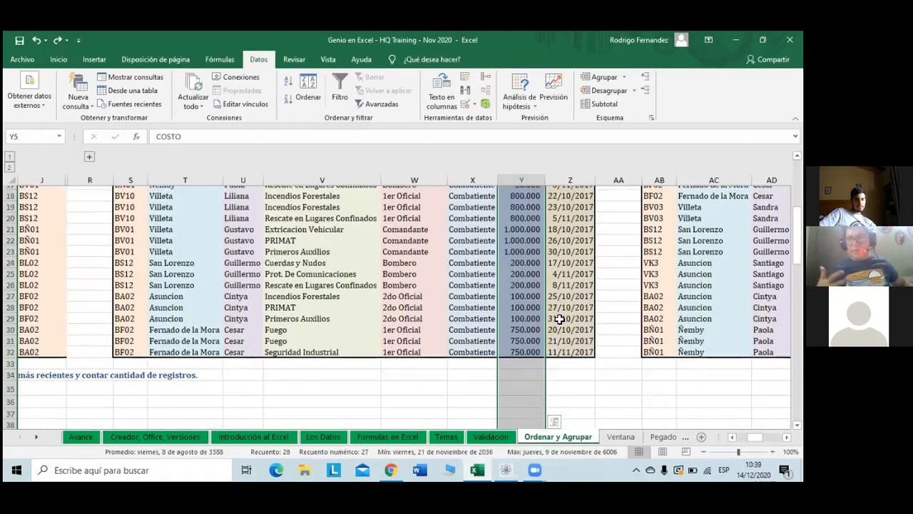
scroll(560, 319, "down", 2)
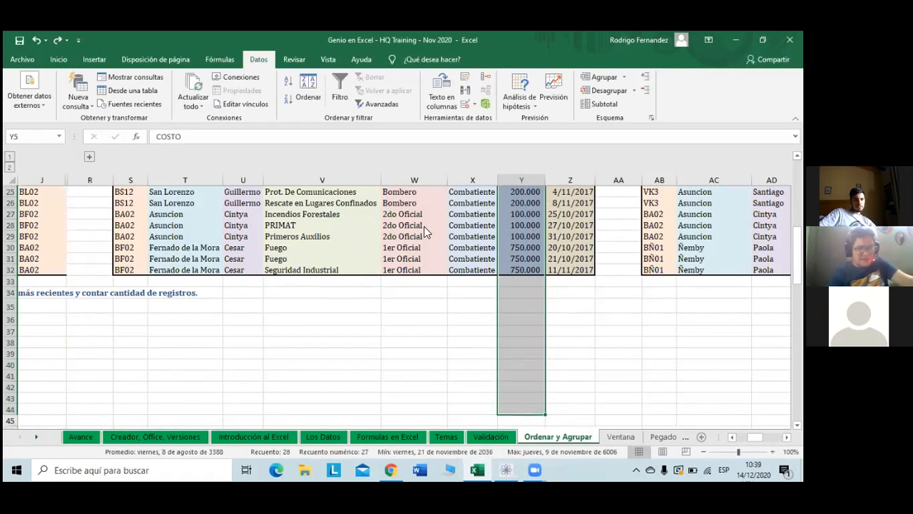
left_click(286, 104)
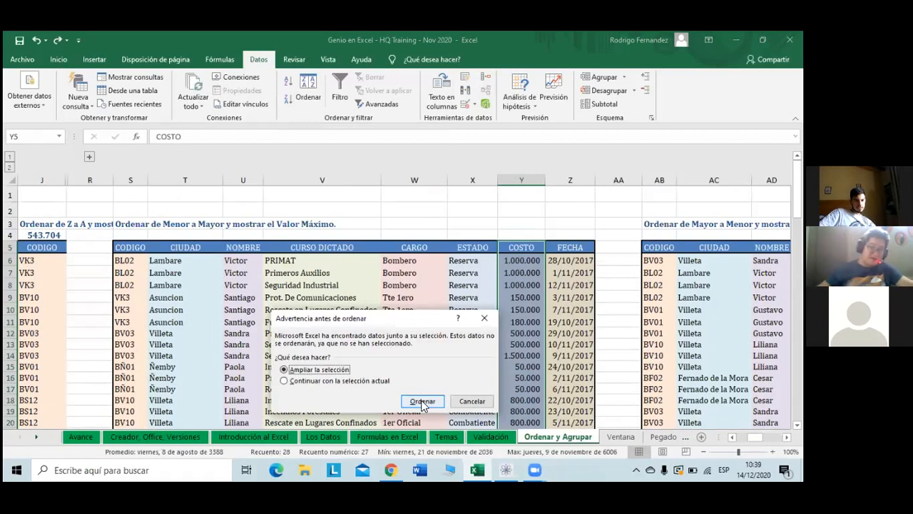
left_click(422, 401)
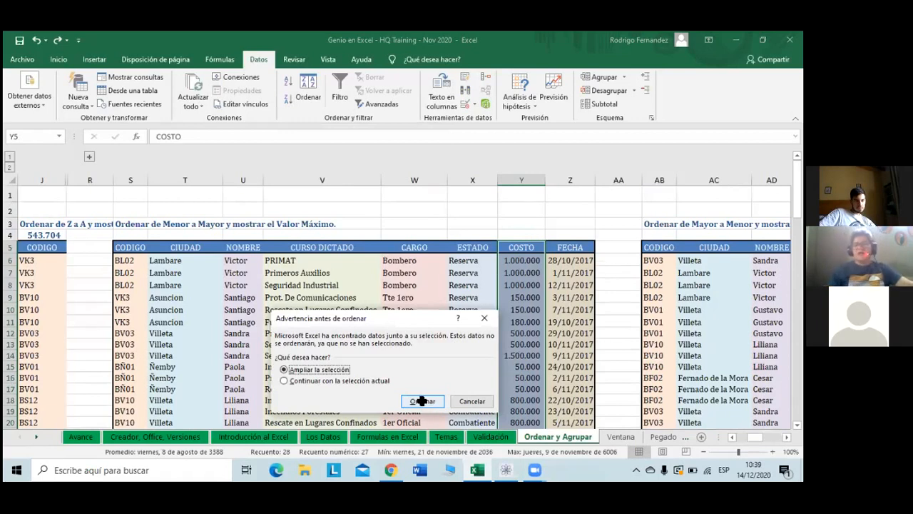
scroll(455, 347, "down", 6)
scroll(455, 346, "down", 4)
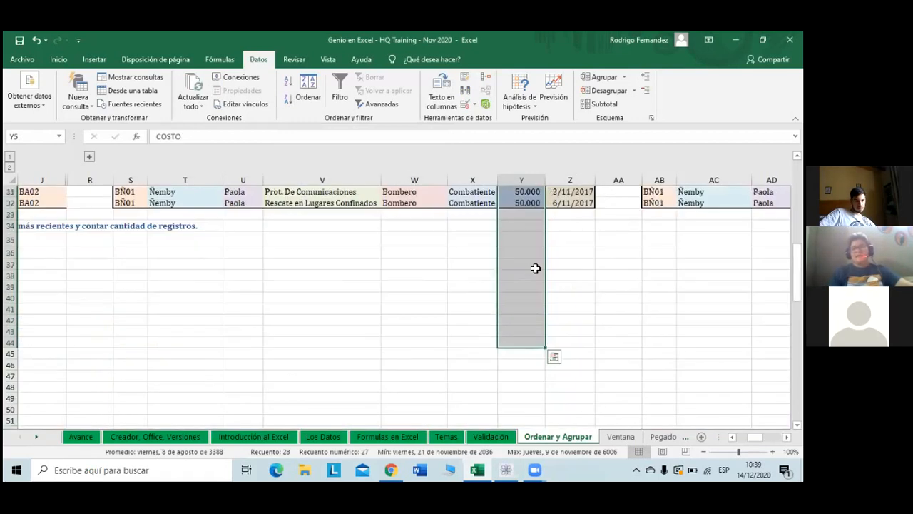
left_click(525, 295)
scroll(526, 296, "up", 4)
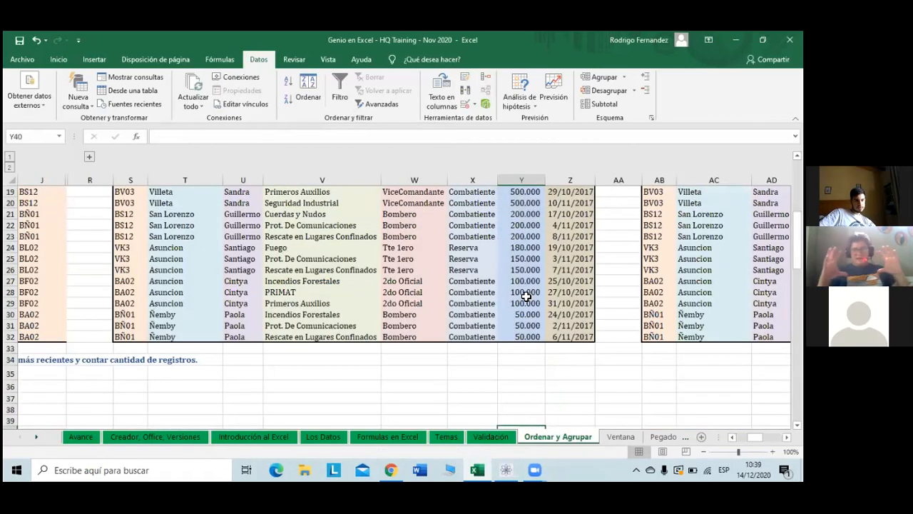
Sort the third table by COSTO from smallest to largest, starting from the first record's value in Y6
scroll(525, 295, "up", 5)
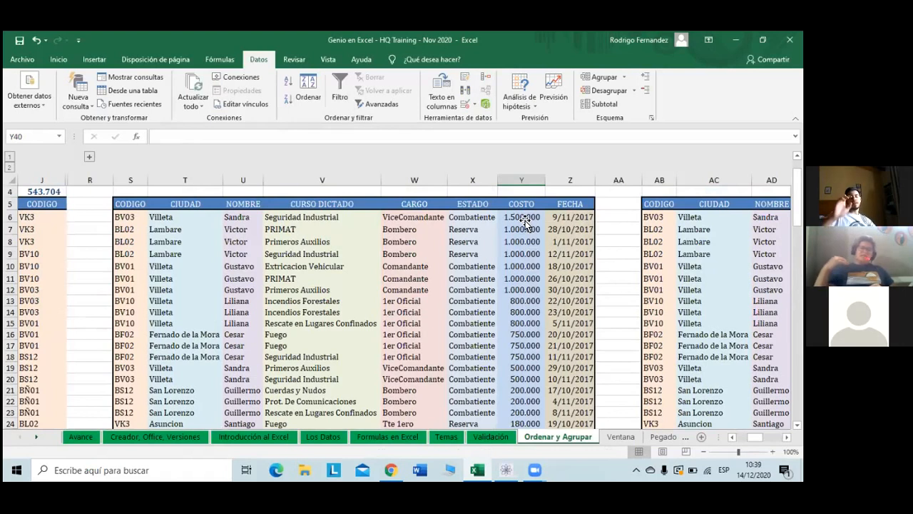
left_click(526, 224)
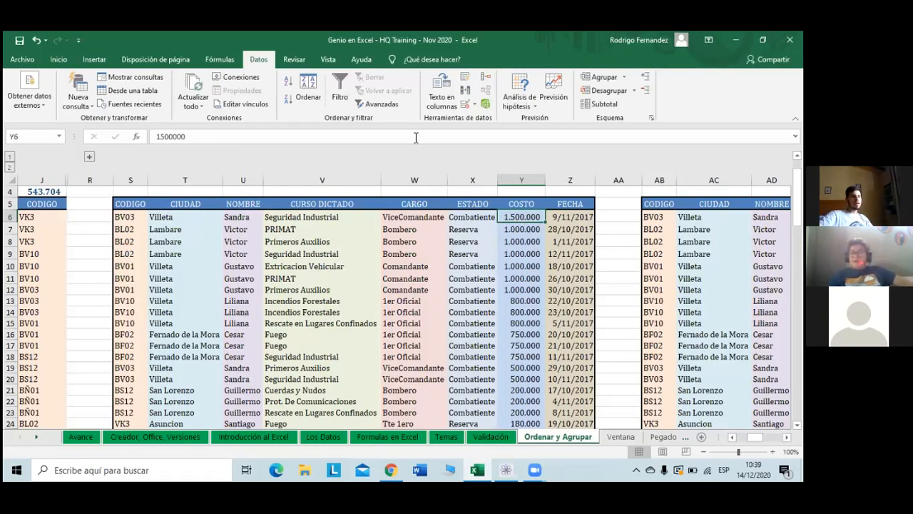
left_click(286, 83)
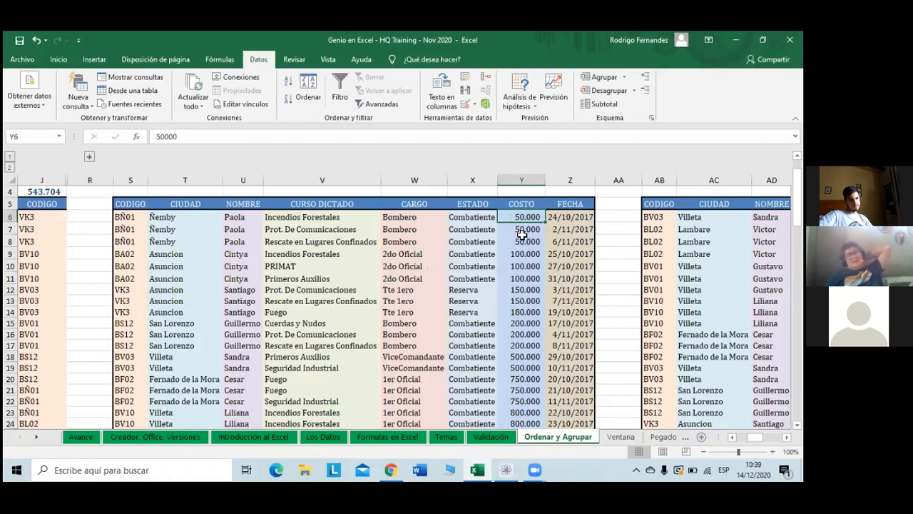
scroll(523, 236, "up", 1)
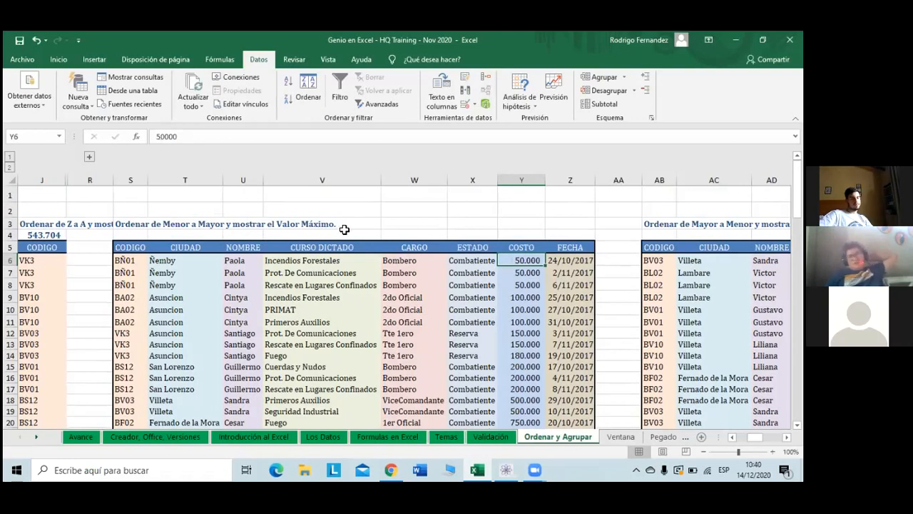
left_click(121, 234)
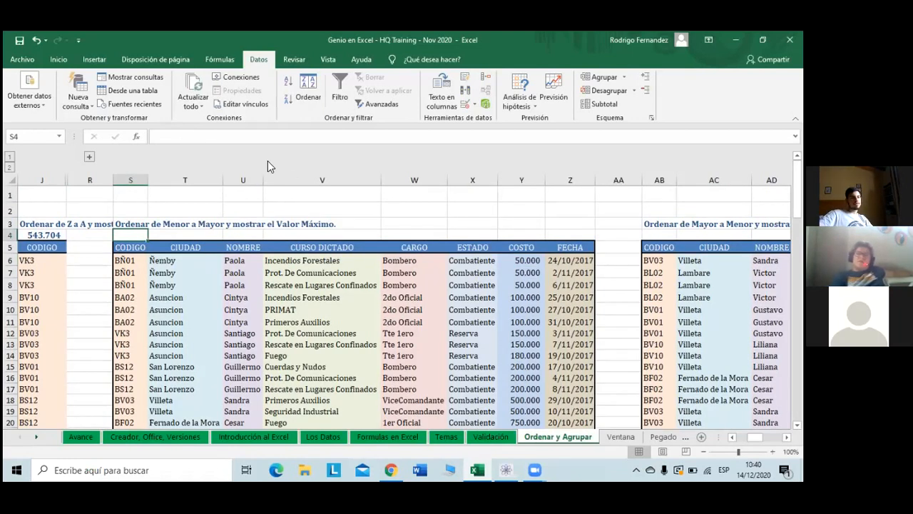
left_click(227, 60)
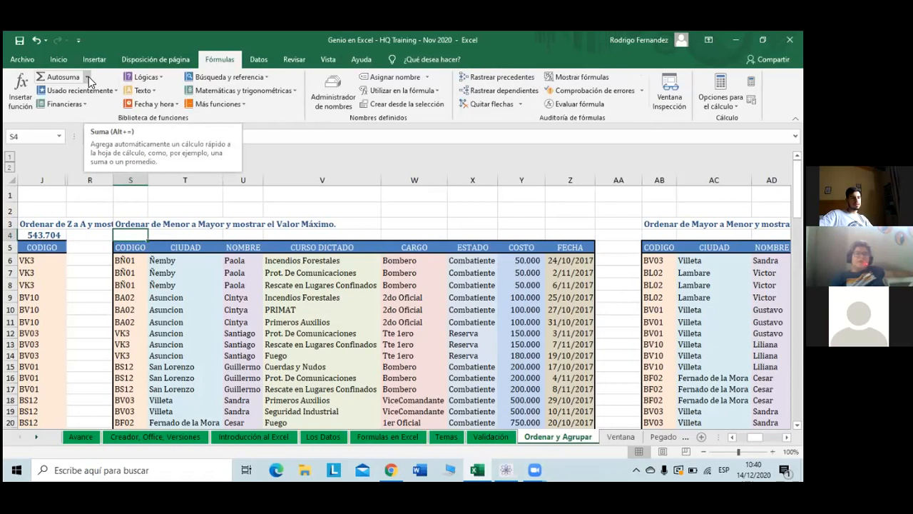
left_click(89, 76)
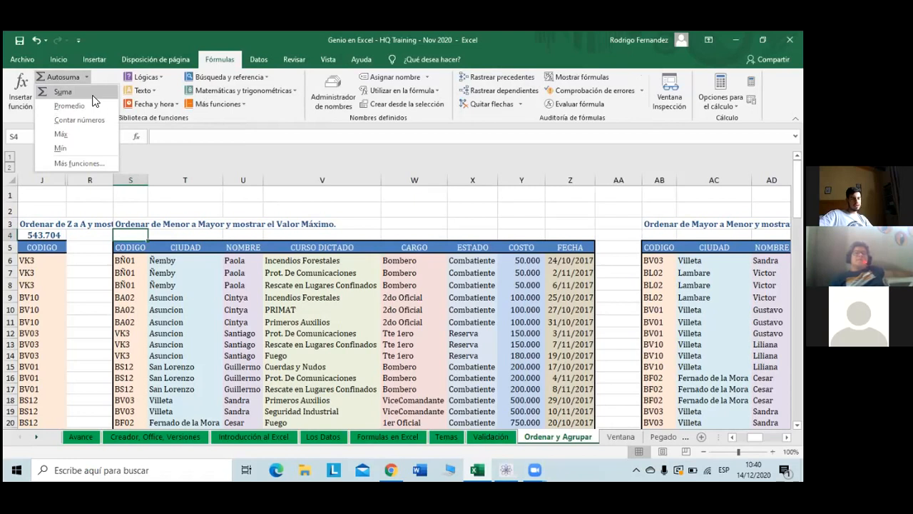
left_click(93, 100)
left_click_drag(524, 260, 503, 404)
scroll(536, 365, "up", 2)
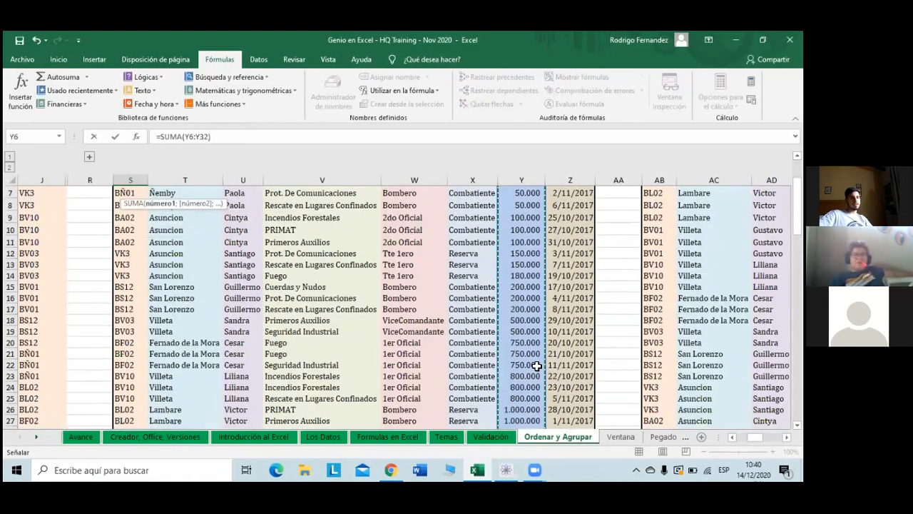
scroll(536, 365, "up", 2)
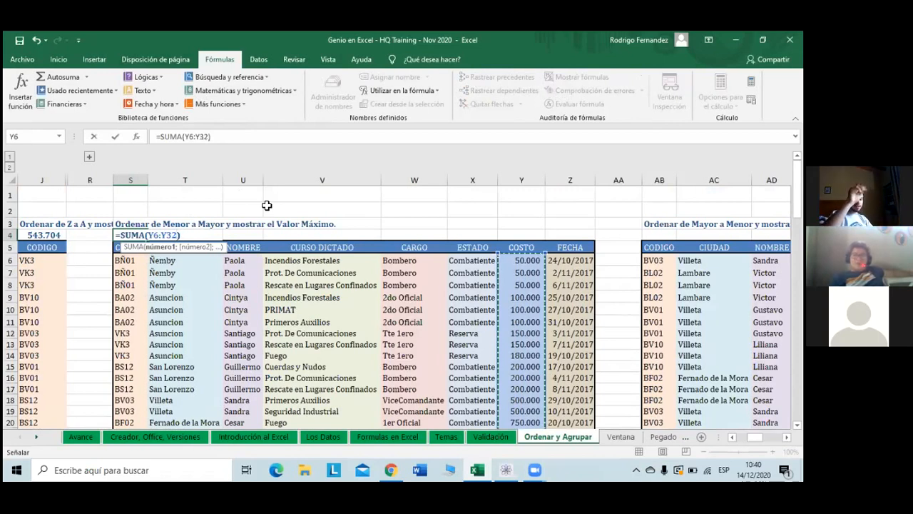
key("shift+Up")
key("ctrl+z")
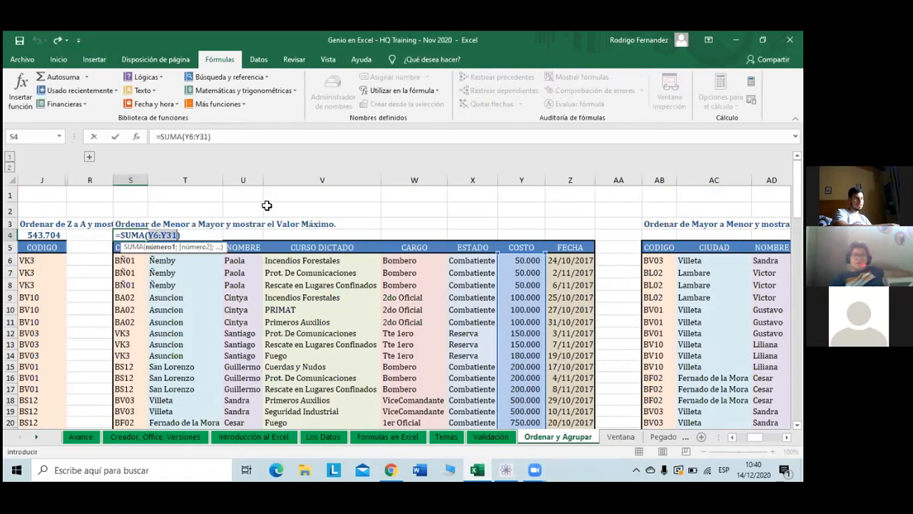
key("ctrl+y")
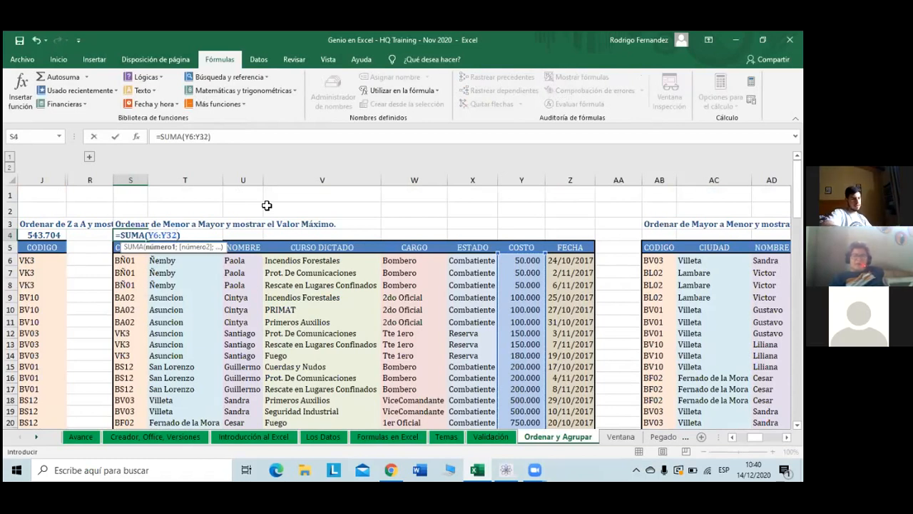
key("Escape")
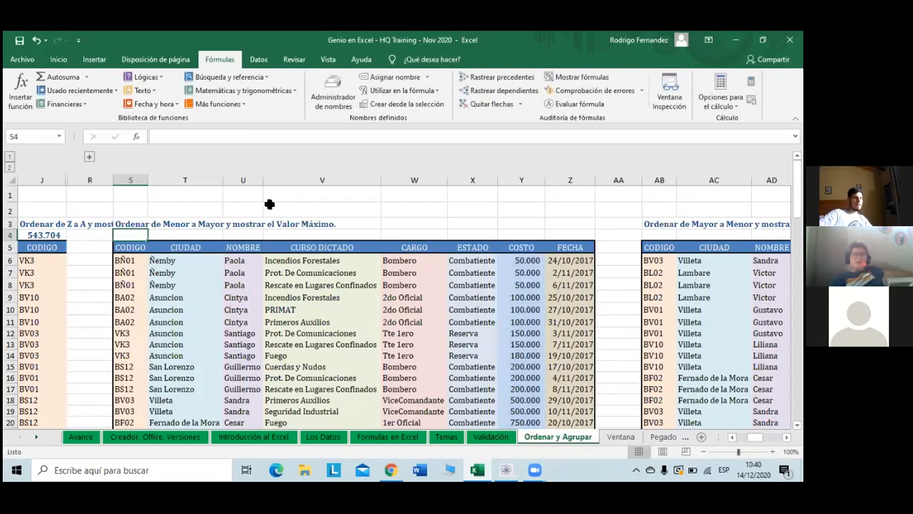
Calculate the maximum COSTO in cell S4 with =MAX(Y6:Y32)
left_click(87, 77)
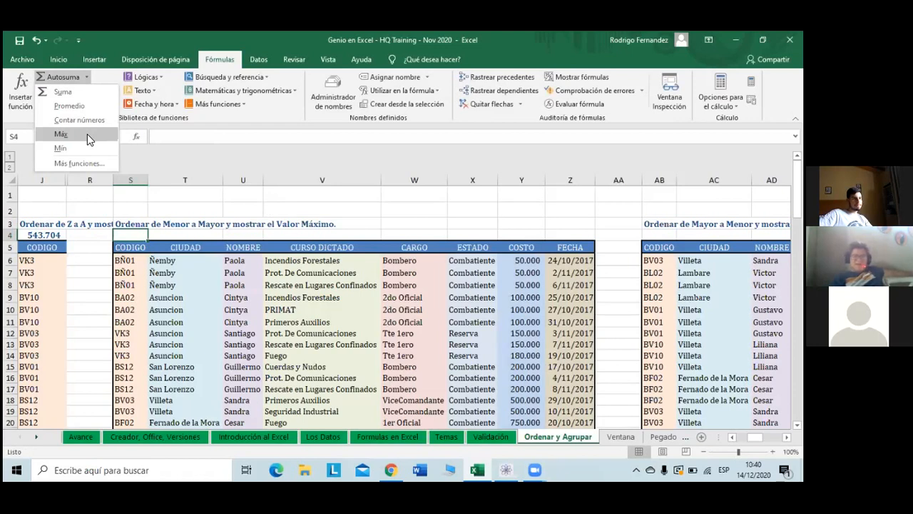
left_click(61, 134)
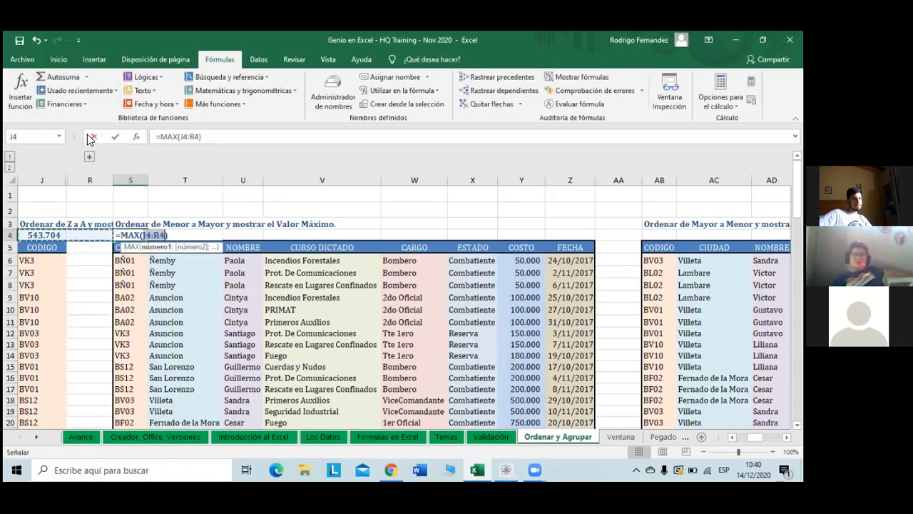
left_click(531, 260)
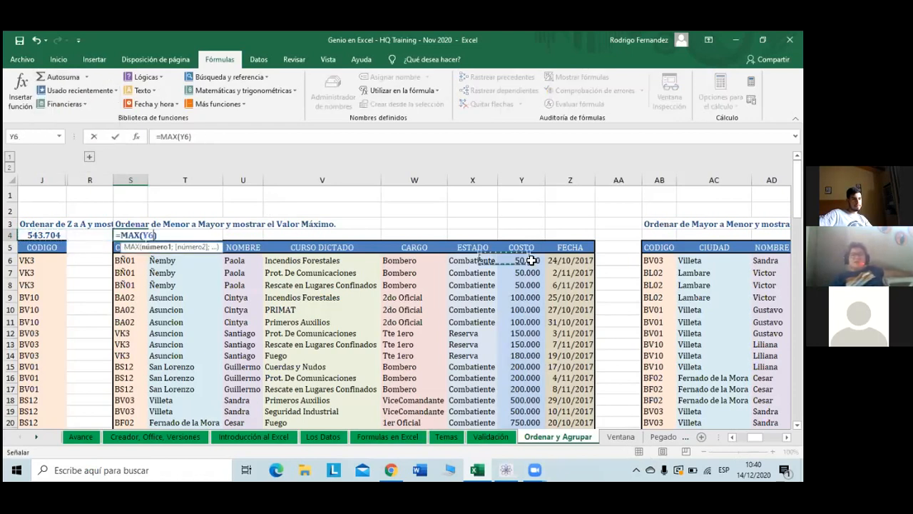
left_click_drag(531, 261, 524, 412)
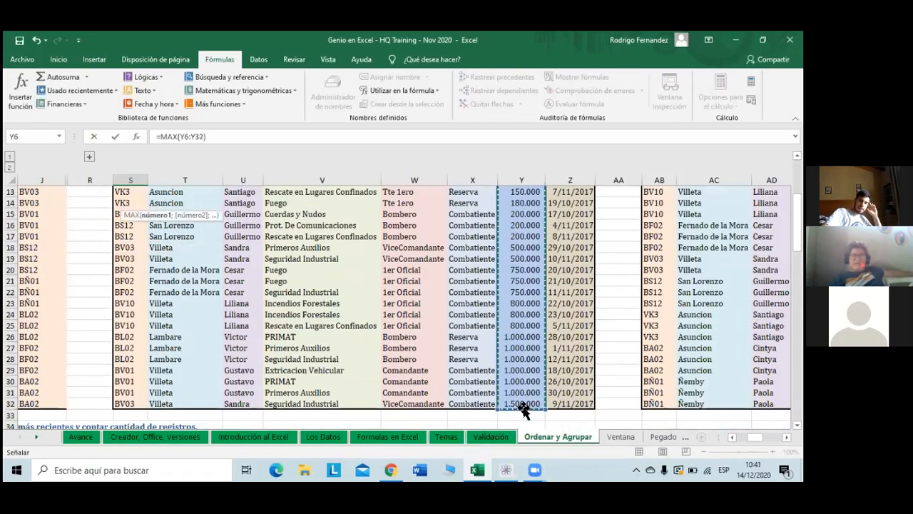
key("Escape")
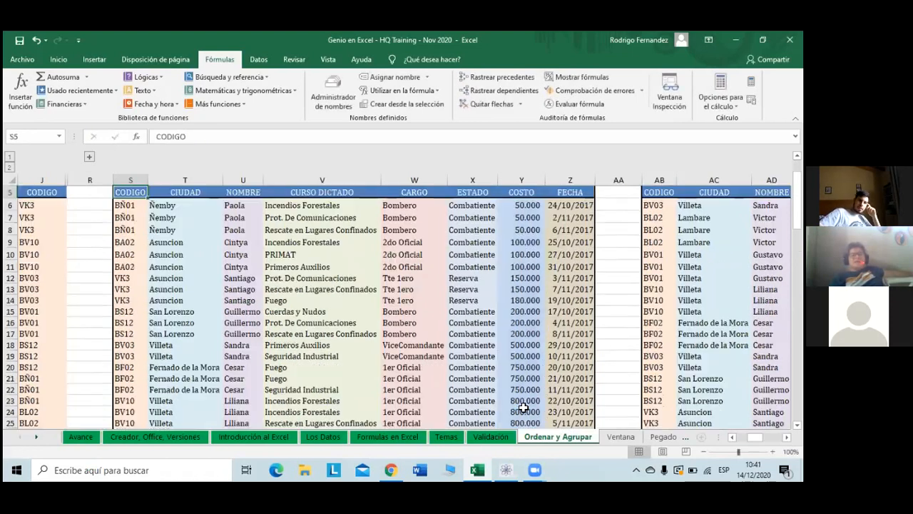
Format the maximum in S4 as a number with thousands separators, and widen column S just enough to show it
scroll(139, 219, "up", 1)
left_click(139, 219)
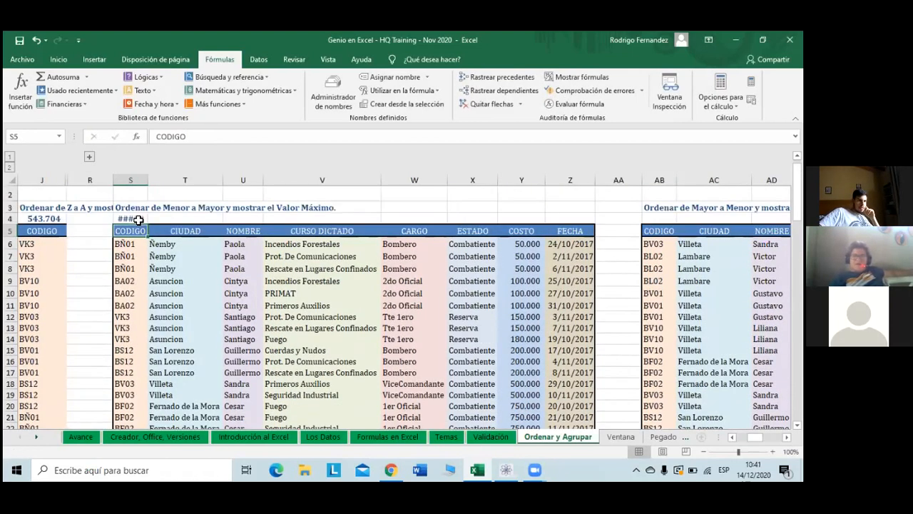
left_click(59, 60)
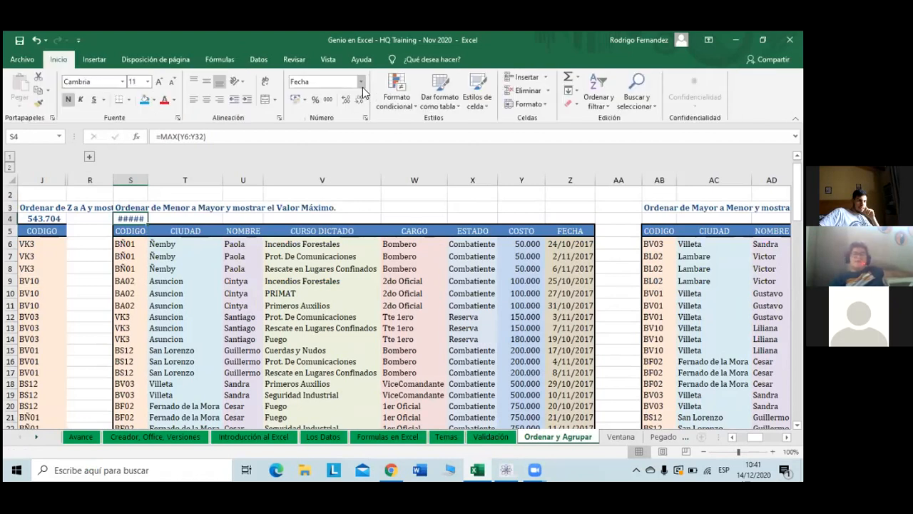
left_click(361, 82)
left_click(354, 129)
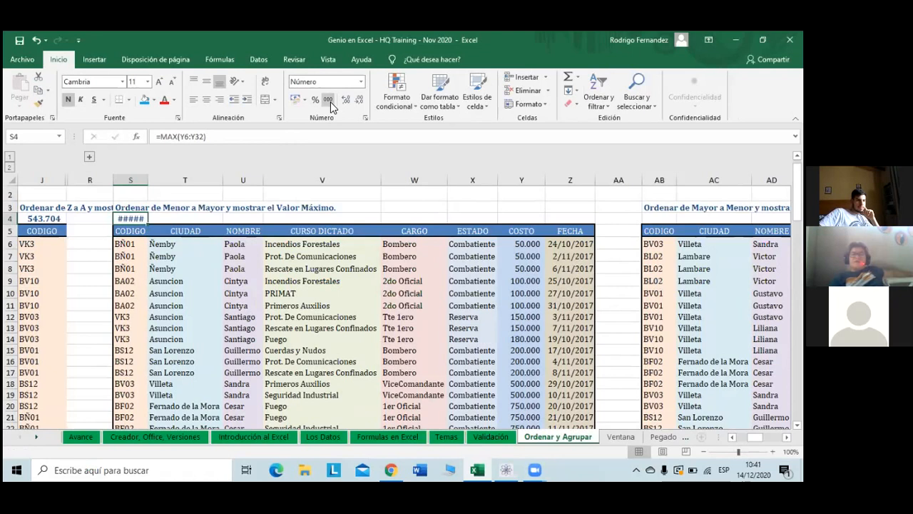
left_click(328, 100)
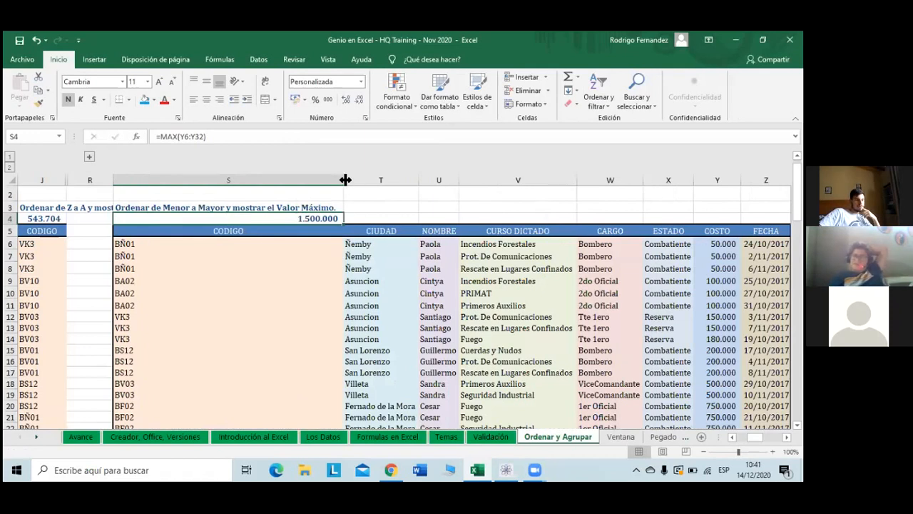
left_click_drag(345, 180, 186, 180)
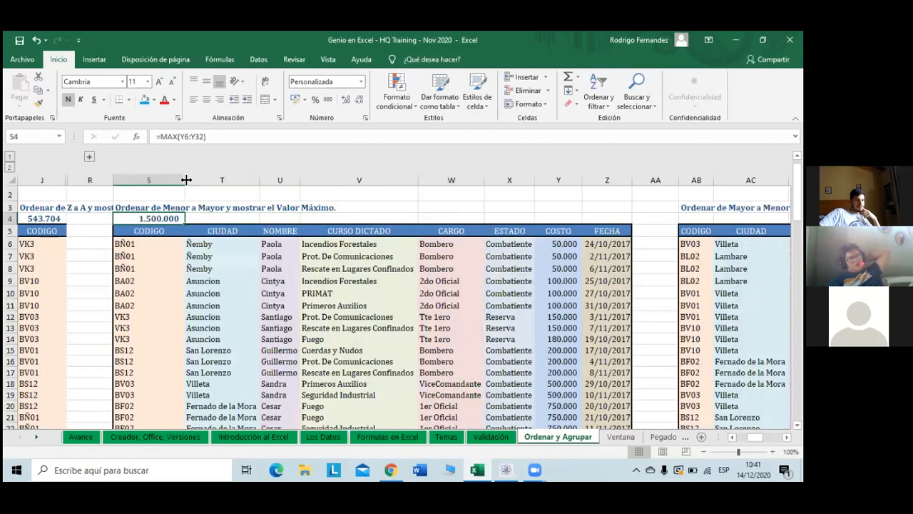
left_click_drag(177, 183, 172, 185)
Select all COSTO values from Y6 to Y32, and clear the selection before returning to the table's header
left_click(533, 243)
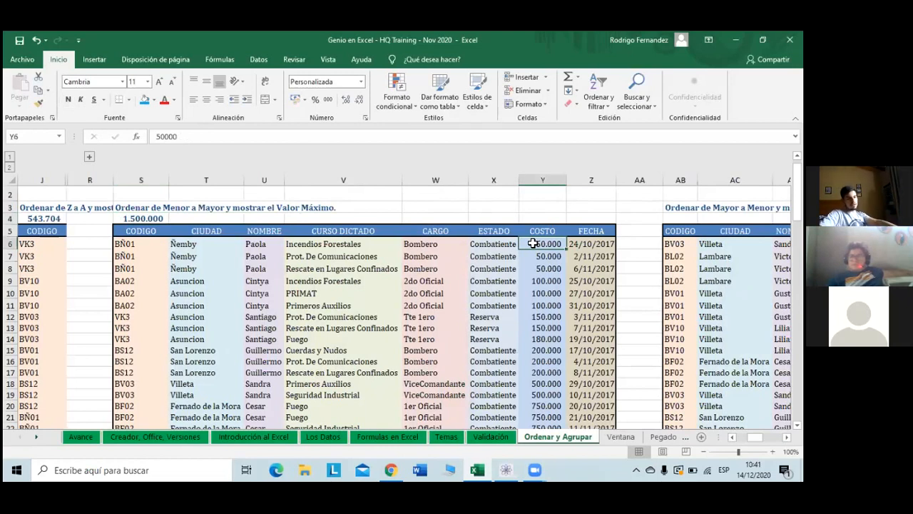
key("shift+Down")
key("shift+Down")
key("shift+Down")
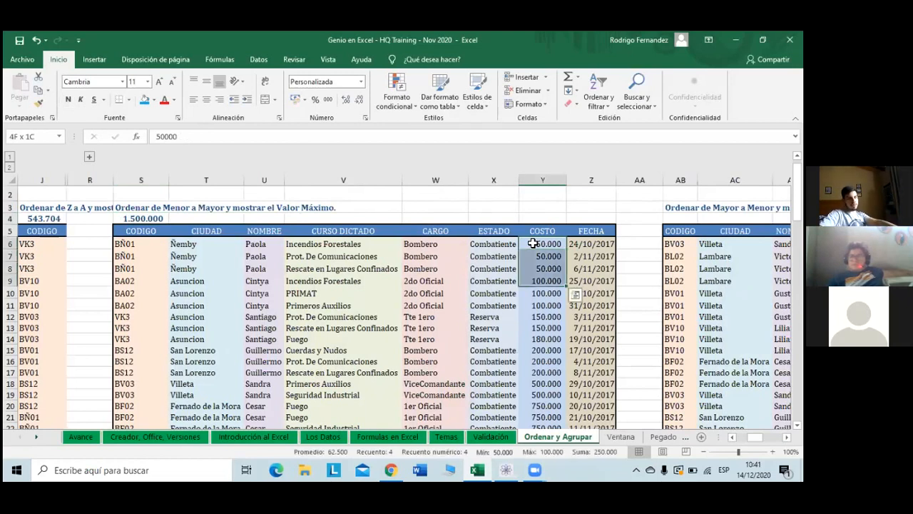
key("ctrl+shift+Down")
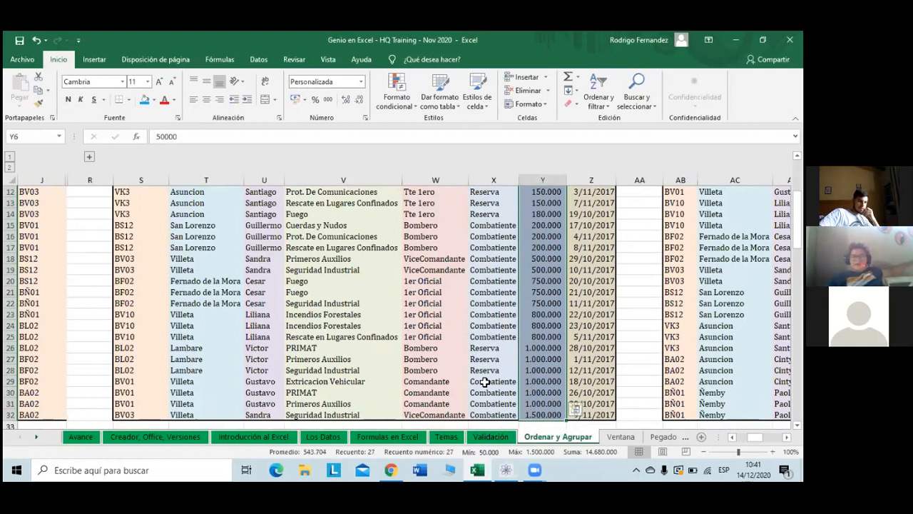
left_click(485, 347)
scroll(484, 346, "up", 2)
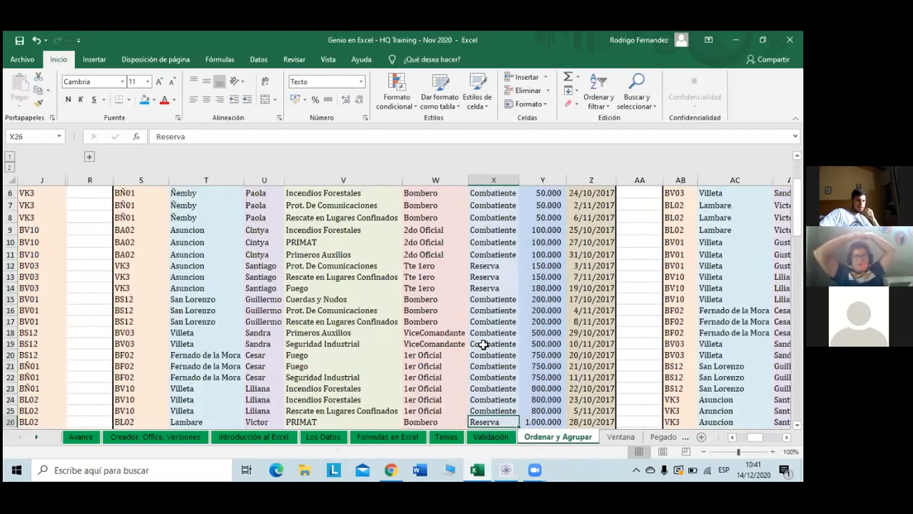
scroll(485, 345, "up", 2)
Extend a selection from the ESTADO header X5 down past the table to row 85, and return to cell X1
left_click(491, 286)
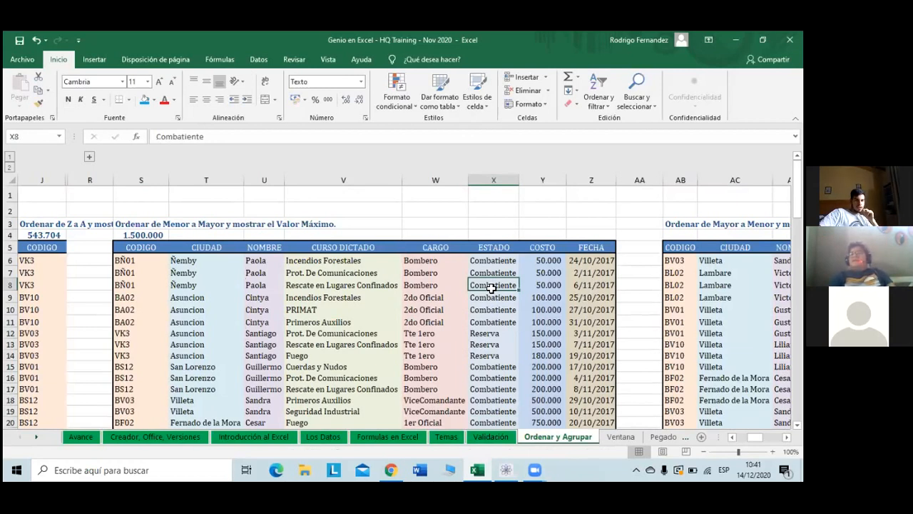
left_click(503, 247)
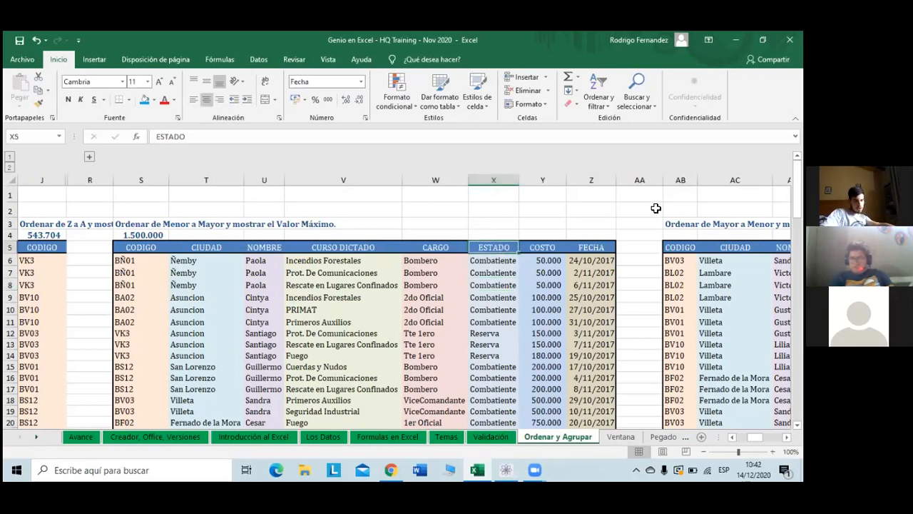
key("shift+Down")
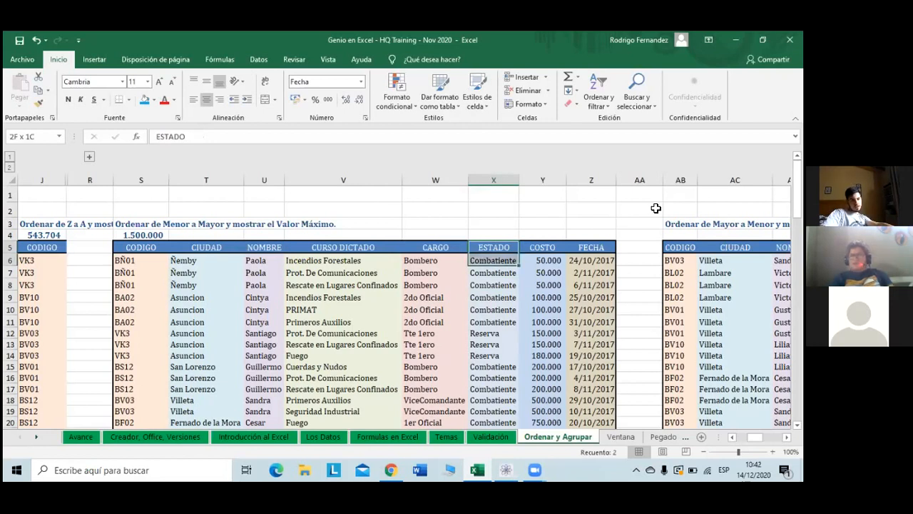
key("shift+Down")
key("shift+Down")
key("shift+Down")
key("shift+Down")
key("shift+Down")
key("shift+Down")
key("shift+Down")
key("shift+Down")
key("shift+Down")
key("shift+Down")
key("shift+Down")
key("shift+Down")
key("shift+Down")
key("shift+Down")
key("shift+Down")
key("shift+Down")
key("shift+Down")
key("shift+Down")
key("shift+Down")
key("shift+Down")
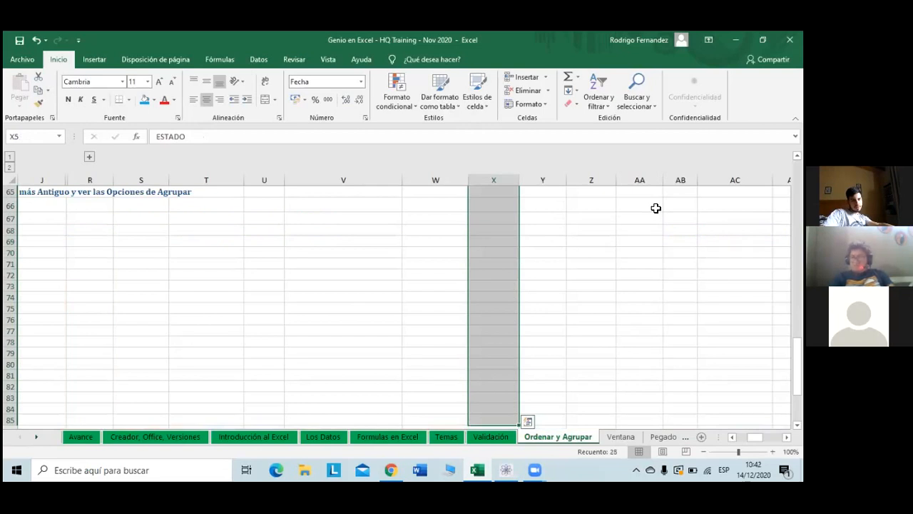
key("ctrl+Up")
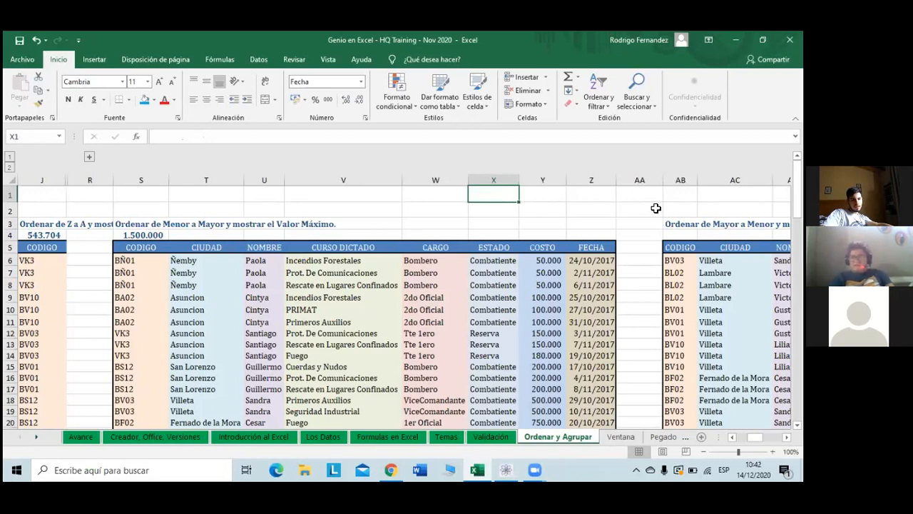
Extend a selection cell by cell from blank cell X1 down through the first ESTADO records
key("Down")
key("Down")
key("Up")
key("Up")
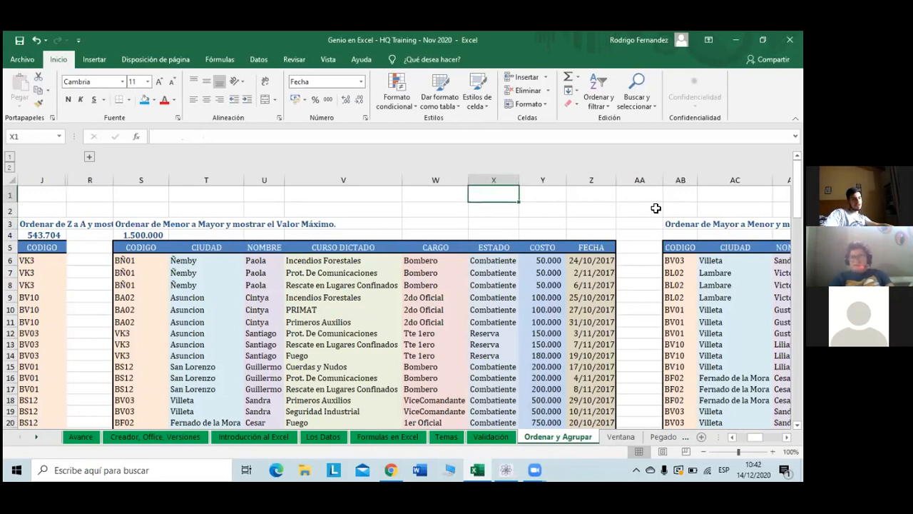
key("shift+Down")
key("shift+Down")
key("shift+Down")
key("shift+Down")
key("shift+Down")
key("shift+Down")
key("shift+Down")
key("shift+Down")
key("shift+Down")
key("shift+Down")
key("shift+Down")
key("shift+Down")
key("shift+Down")
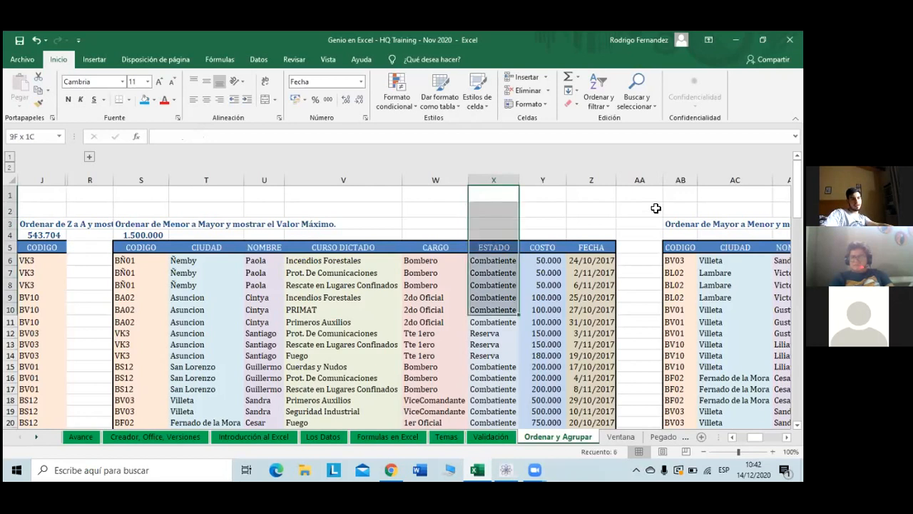
Return to the ESTADO header in X5 and extend the selection row by row down to X14
key("Down")
key("Up")
key("Down")
key("Down")
key("Down")
key("Down")
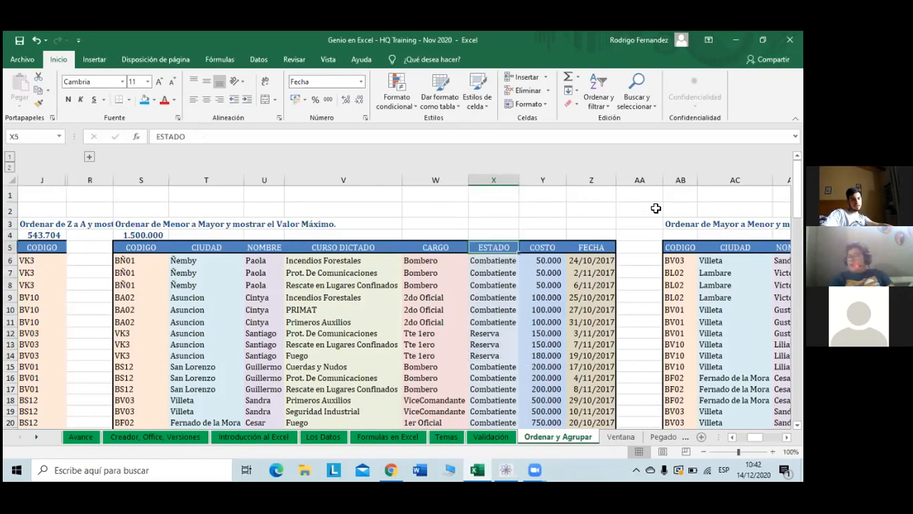
key("shift+Down")
key("shift+Down")
key("shift+Down")
key("shift+Down")
key("shift+Down")
key("shift+Down")
key("shift+Down")
key("shift+Down")
key("shift+Down")
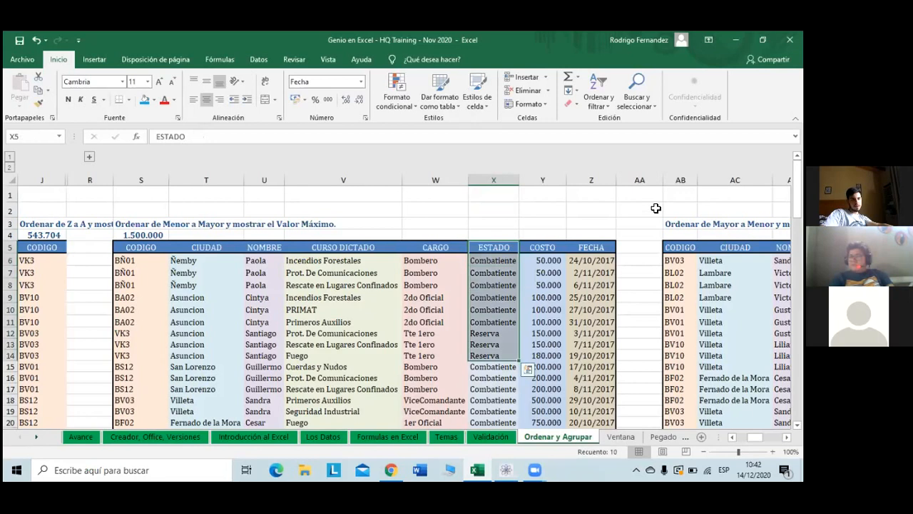
Select the ESTADO column from header X5 to the table's last record in X32, and return to cell X1
key("Up")
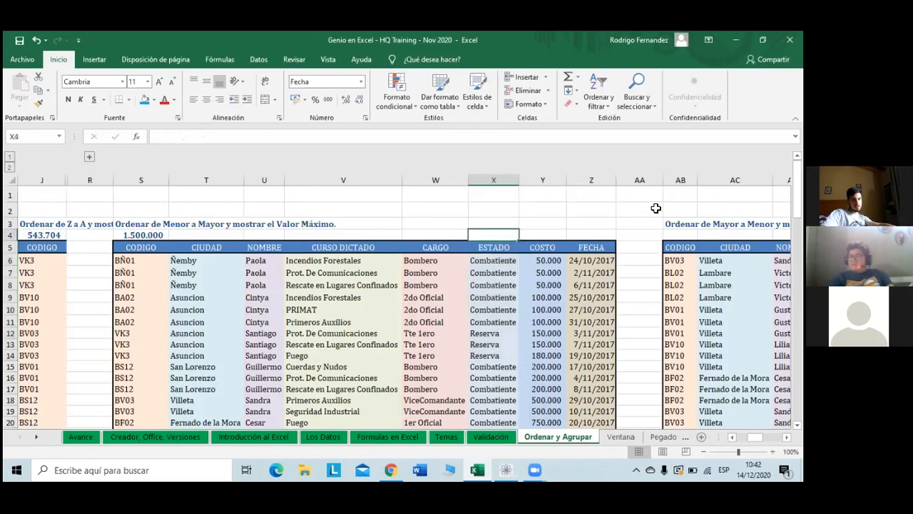
key("Down")
key("ctrl+shift+Down")
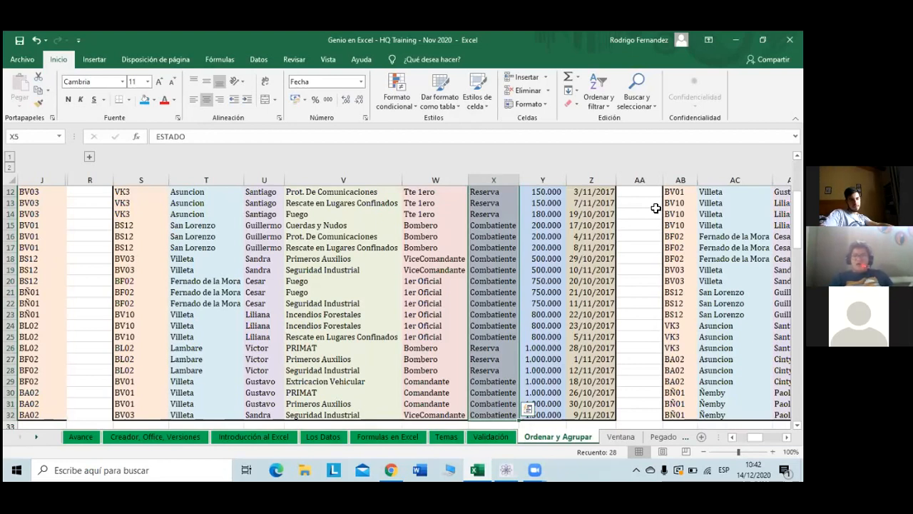
scroll(656, 208, "up", 3)
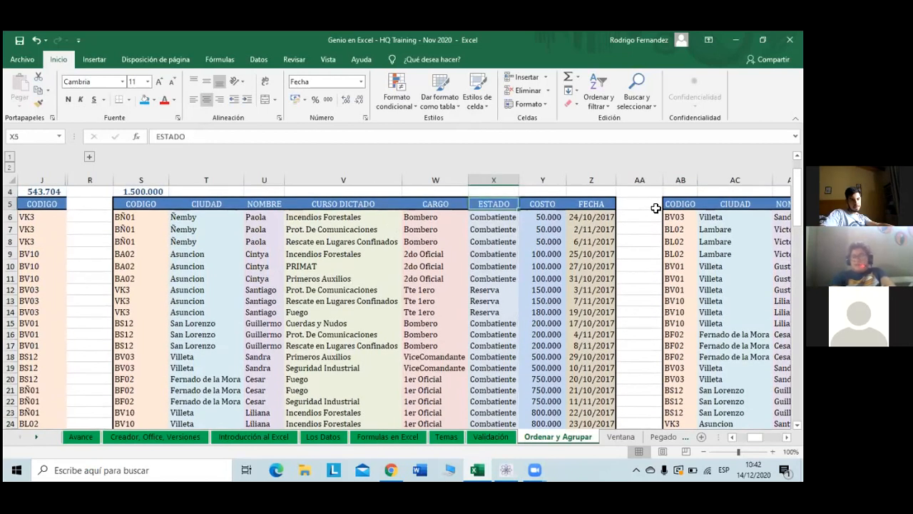
key("Up")
key("Up")
key("Up")
key("Up")
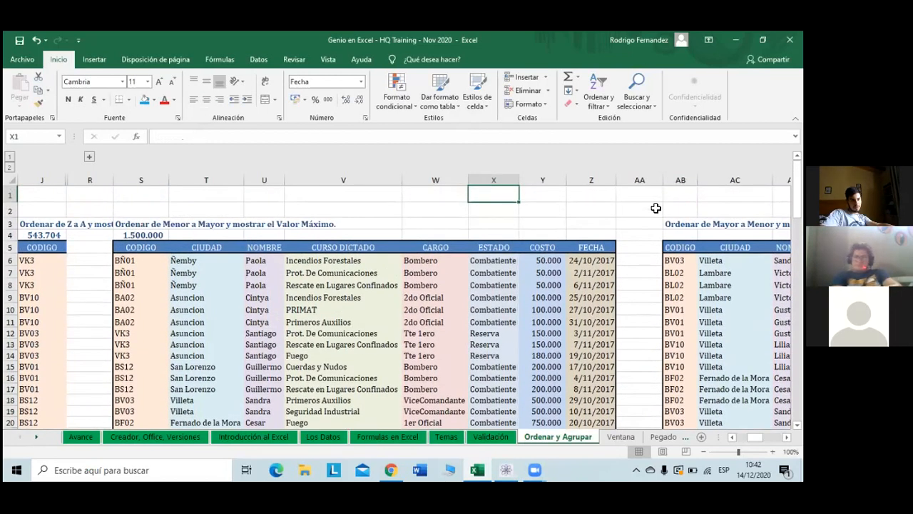
Extend a selection from X1 to the ESTADO header, carry it down column X beyond the table, and check the rows it covers
key("shift+Down")
key("shift+Down")
key("shift+Down")
key("shift+Down")
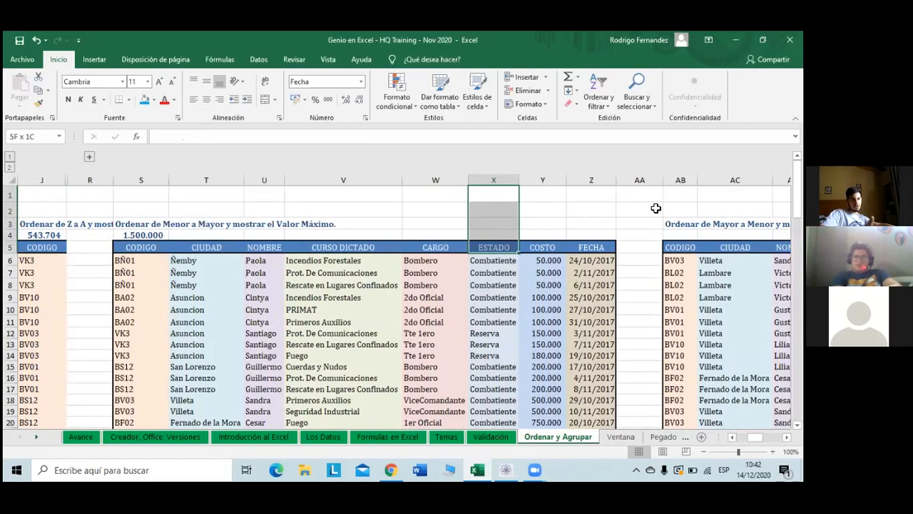
key("ctrl+shift+Down")
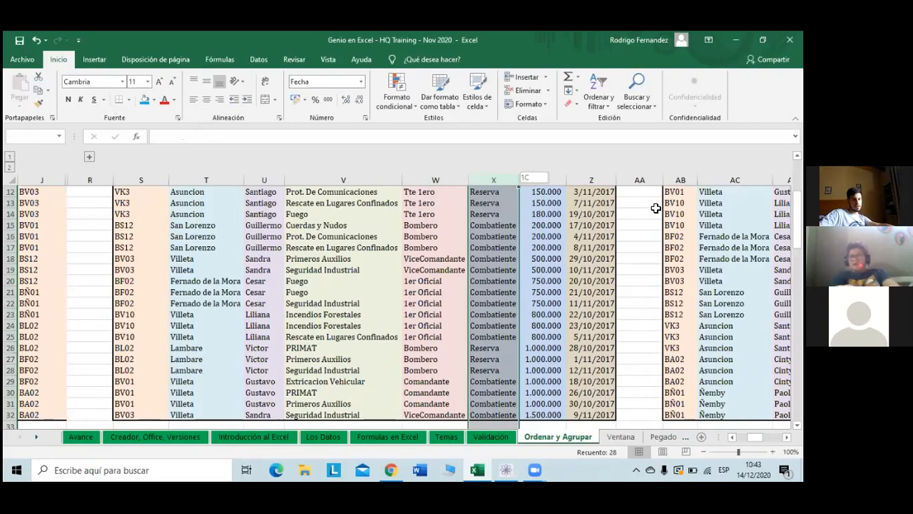
scroll(640, 292, "down", 6)
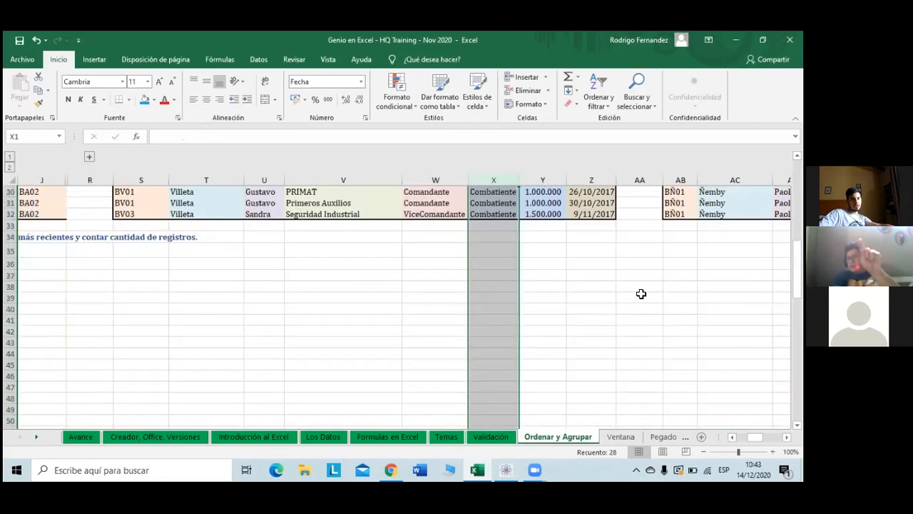
scroll(640, 293, "up", 2)
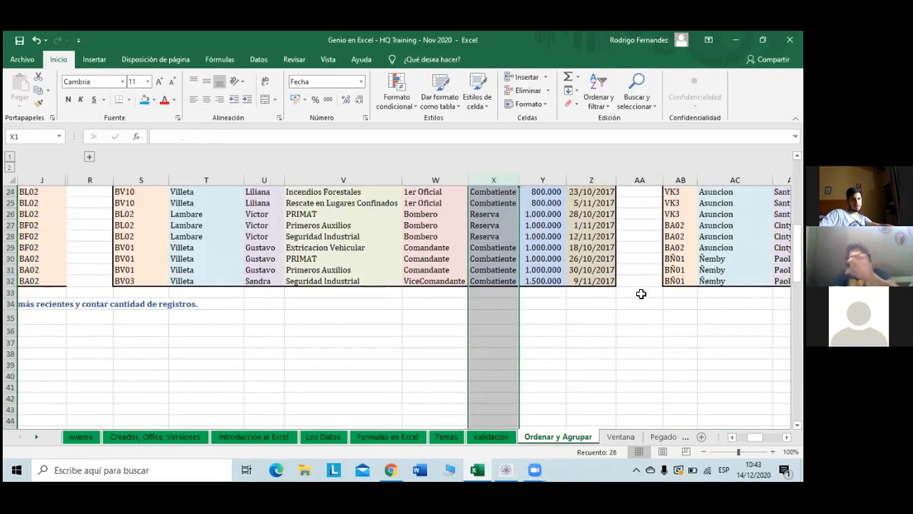
scroll(640, 293, "up", 2)
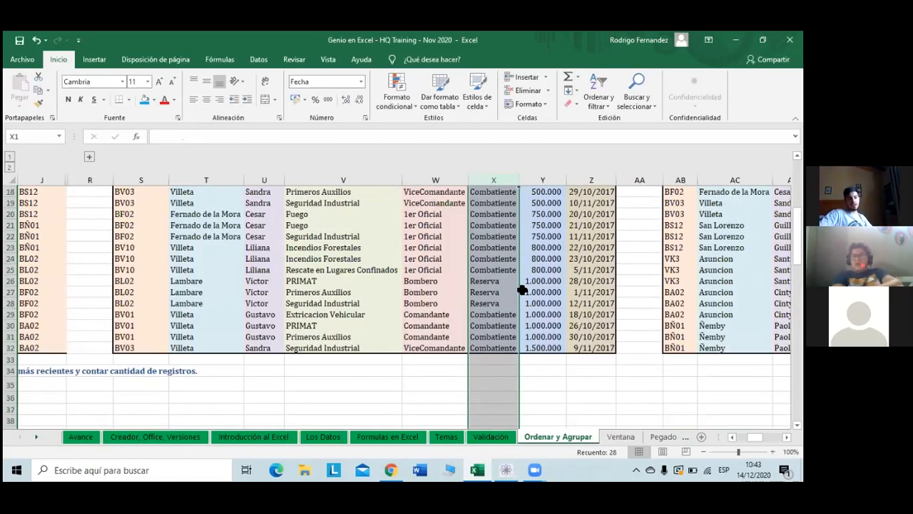
scroll(522, 290, "up", 6)
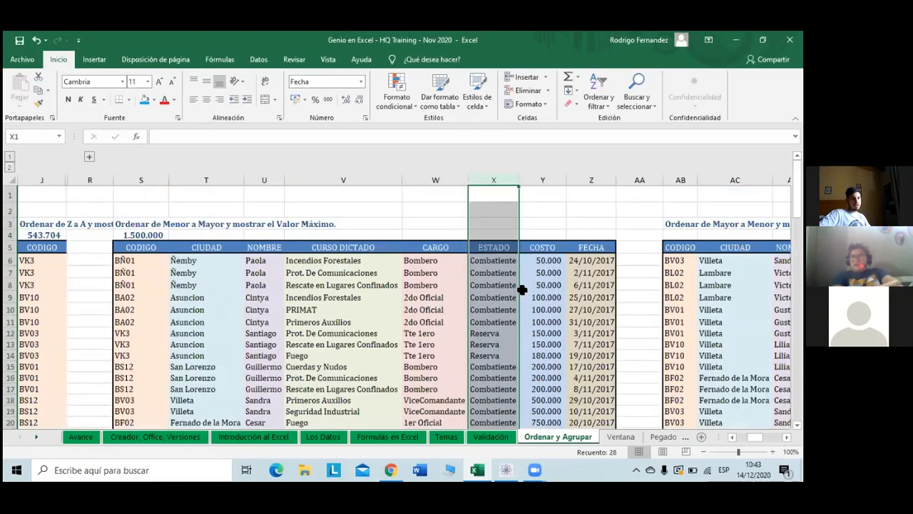
Repeat the column X selection from X1 through header X5 down past the table, and return to X1
left_click(503, 201)
key("shift+Down")
key("shift+Down")
key("shift+Down")
key("shift+Down")
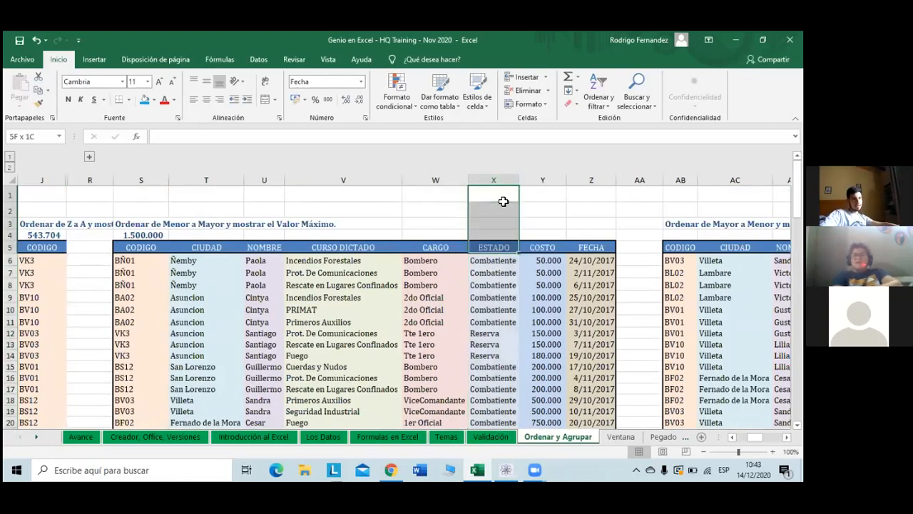
key("ctrl+shift+Down")
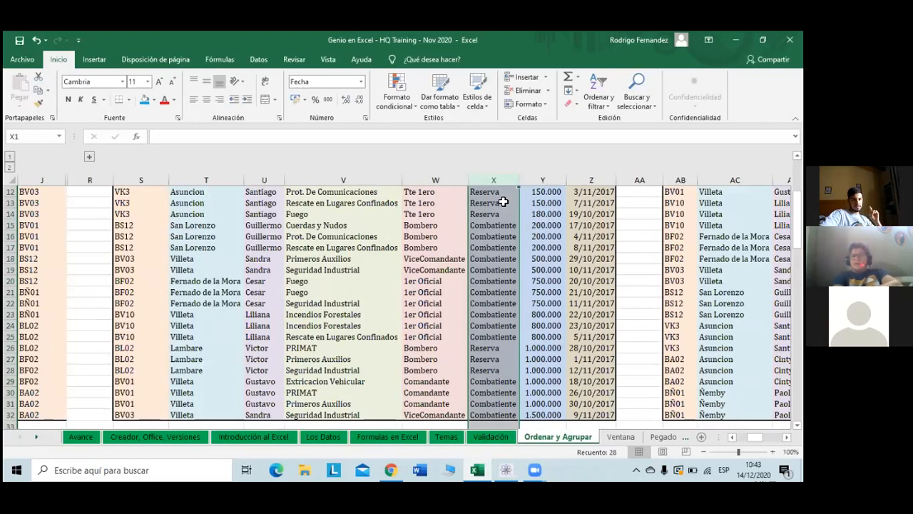
scroll(503, 202, "up", 4)
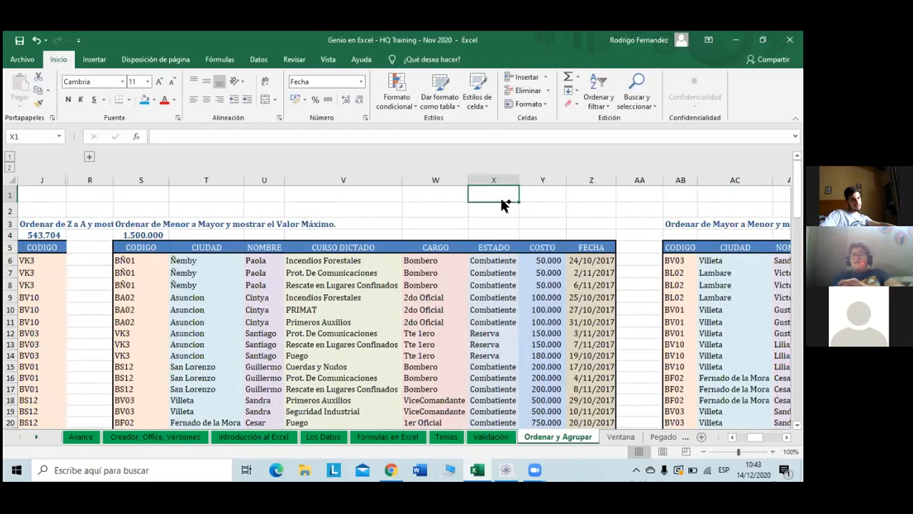
Extend a selection from X1 to X32 and on to the end of column X, and clear it by reselecting X1
left_click_drag(501, 205, 503, 201)
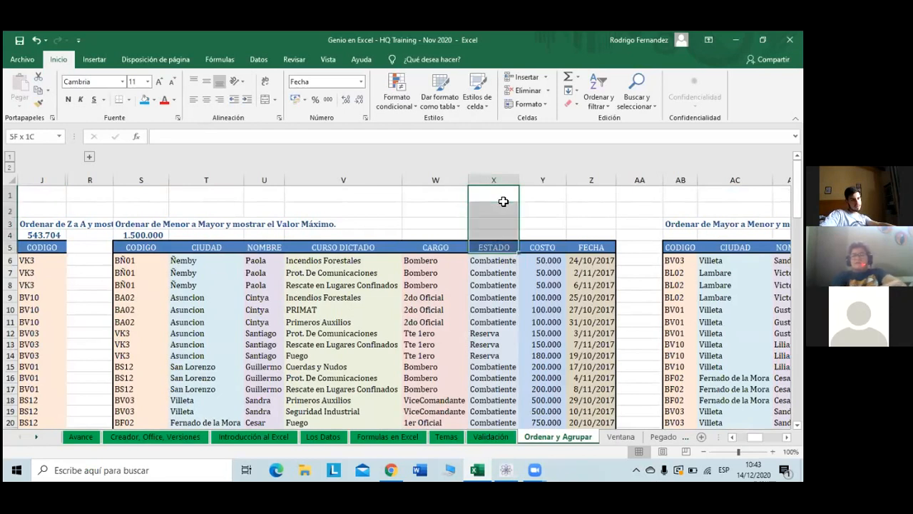
key("ctrl+shift+Down")
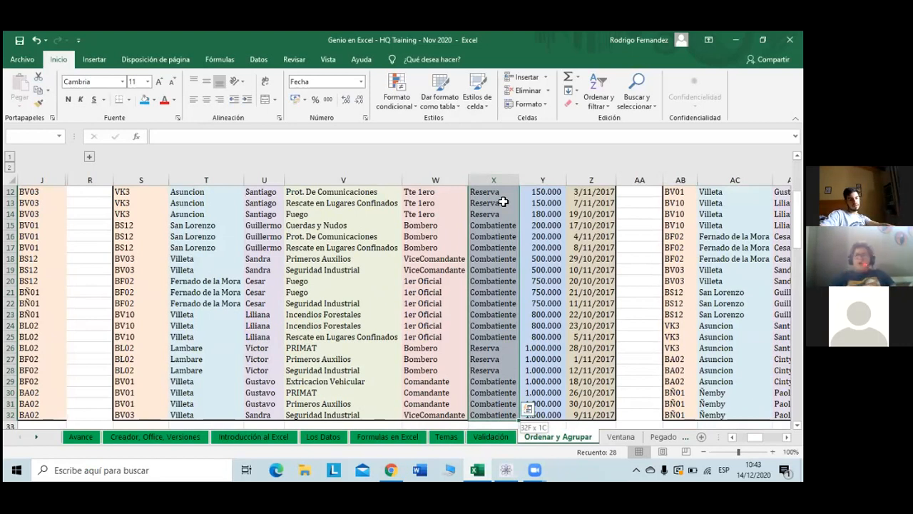
key("ctrl+shift+Down")
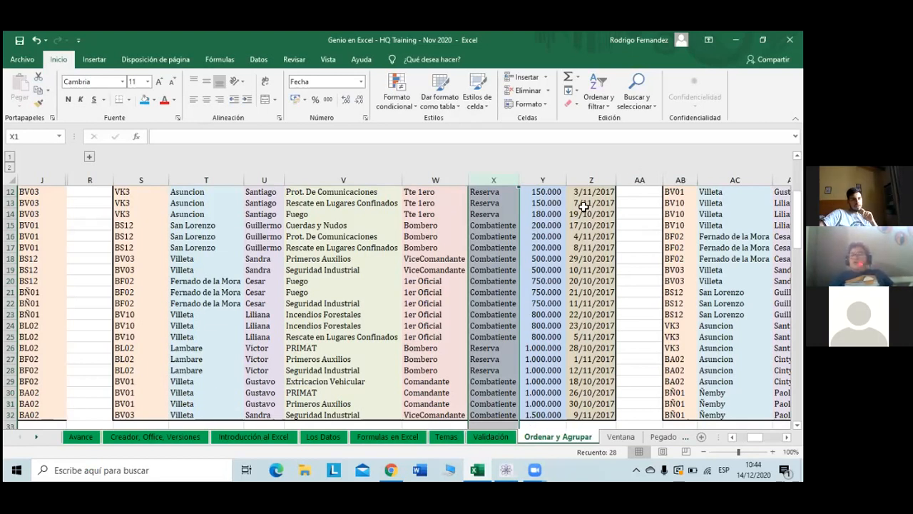
scroll(584, 205, "up", 4)
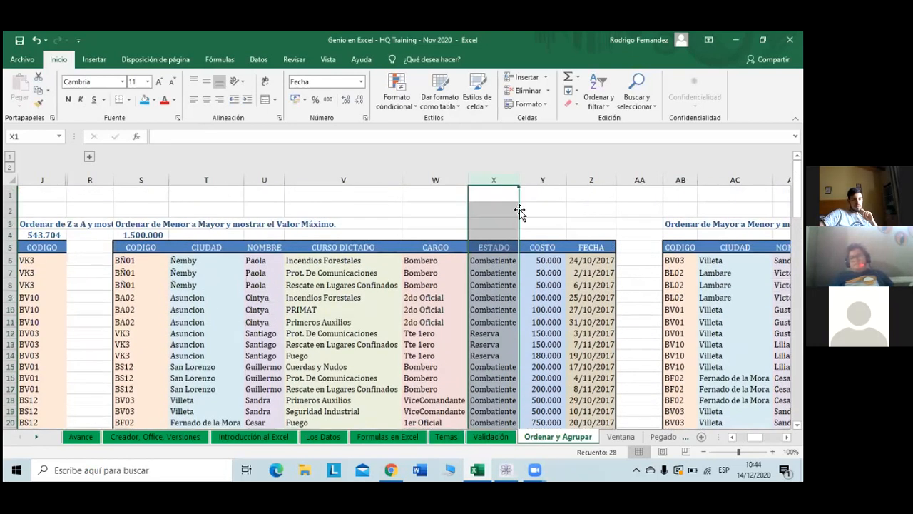
left_click(506, 192)
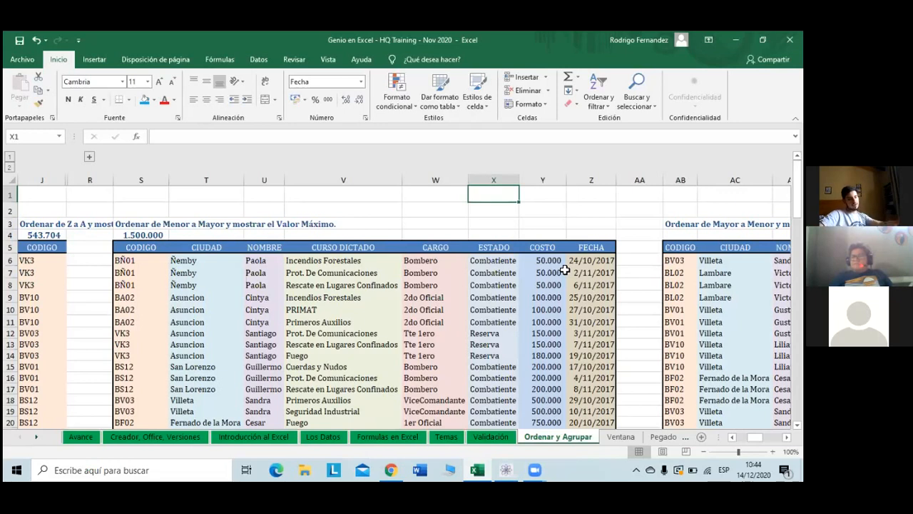
Jump from X1 to the last column in XFD1, return through A1 to X1, and select the whole of column X
key("ctrl+Right")
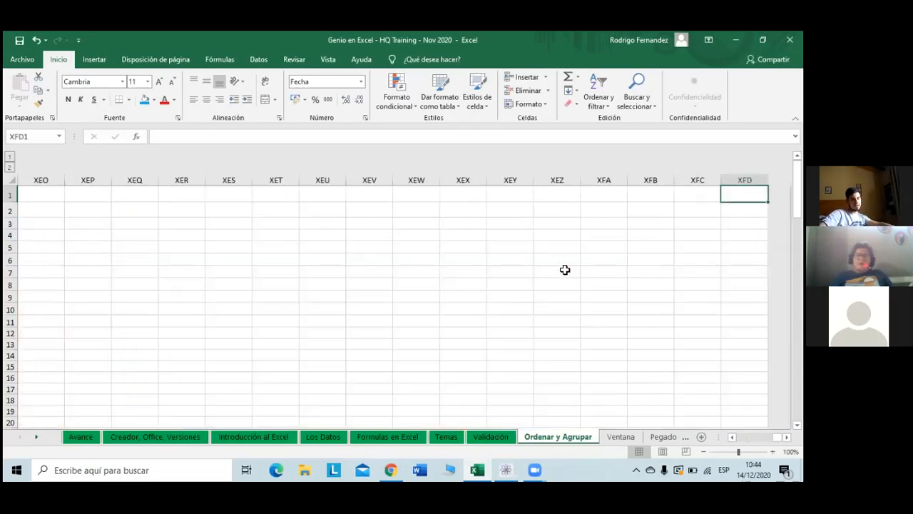
key("ctrl+Home")
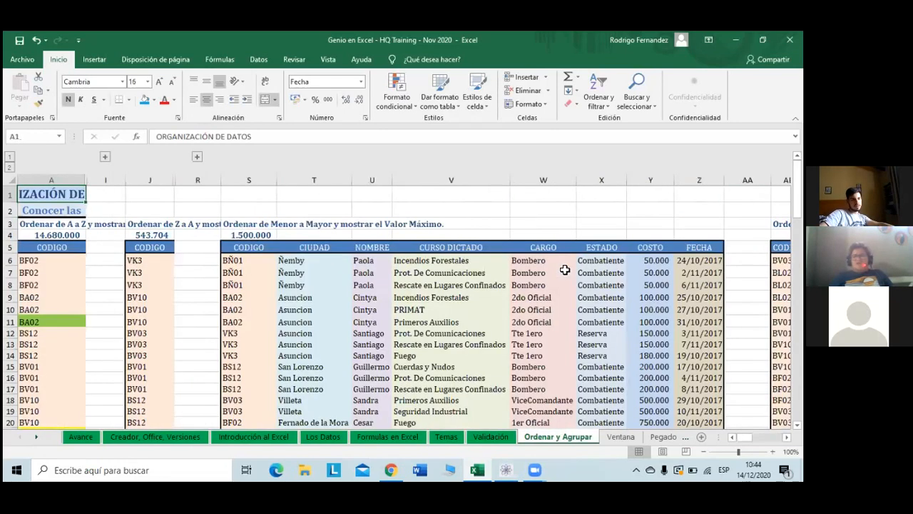
key("Right")
key("Right")
key("Right")
key("Right")
key("Right")
key("Right")
key("Right")
key("Right")
key("Right")
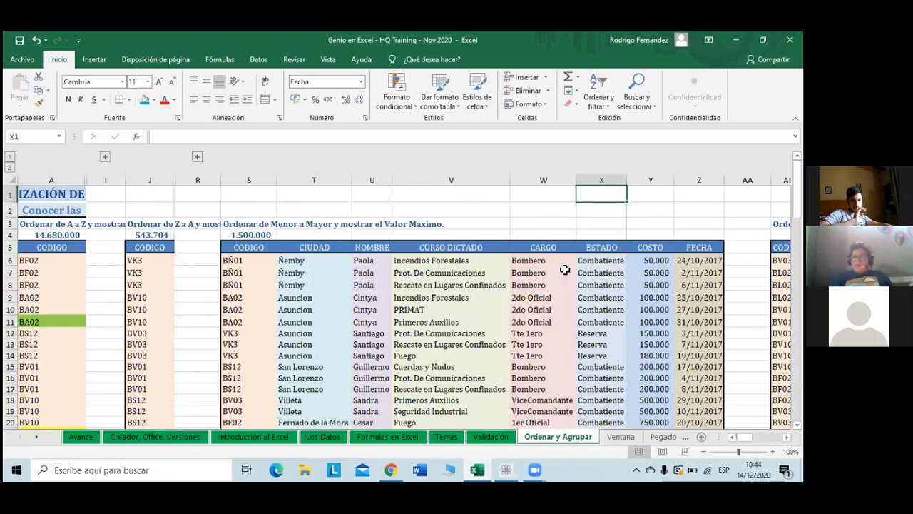
key("ctrl+space")
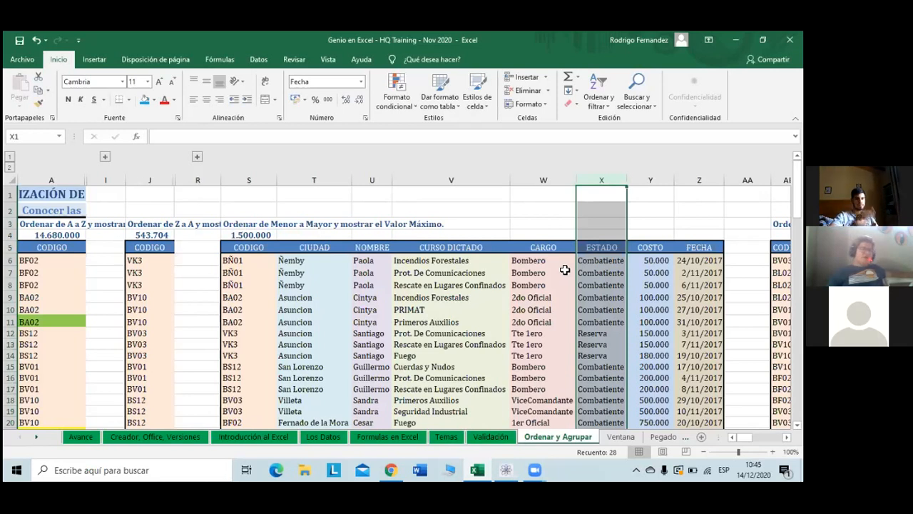
Move to T1, try extending the selection along row 1 to XFD1, and return to T1
key("Left")
key("Left")
key("Left")
key("Left")
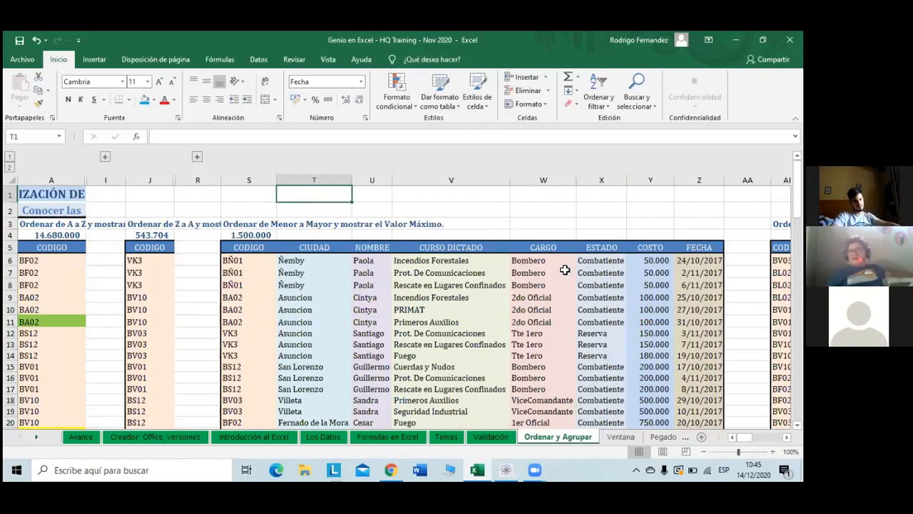
key("ctrl+shift+Right")
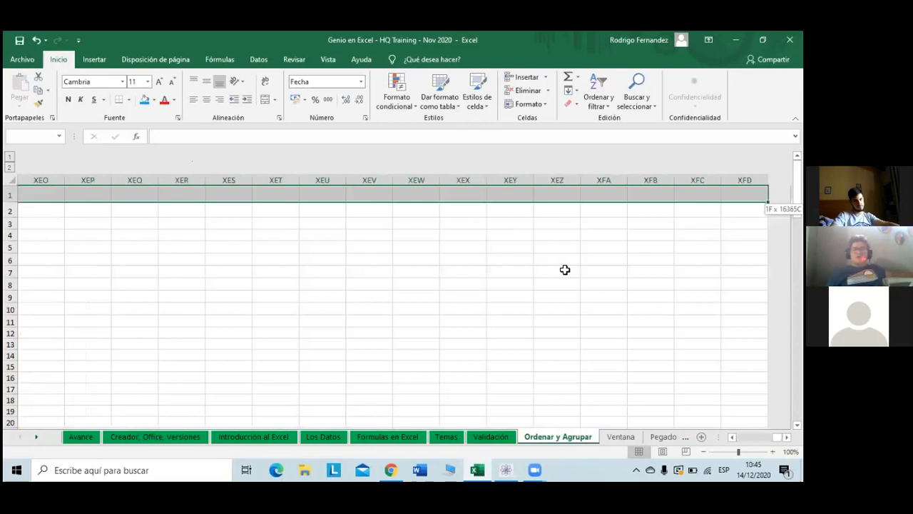
key("ctrl+shift+Left")
key("Left")
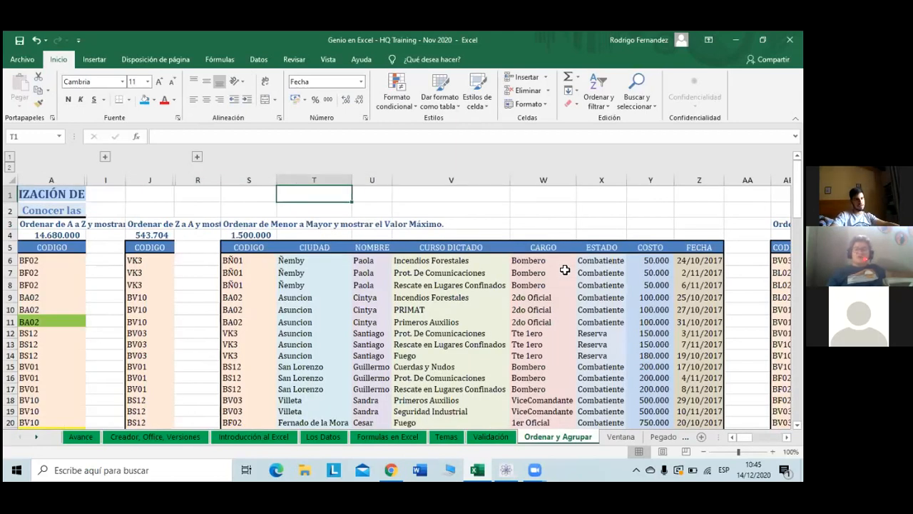
Select columns T to Z of the third table, CIUDAD through FECHA, for their full height and group them
key("shift+Right")
key("shift+Right")
key("shift+Right")
key("shift+Right")
key("shift+Right")
key("shift+Right")
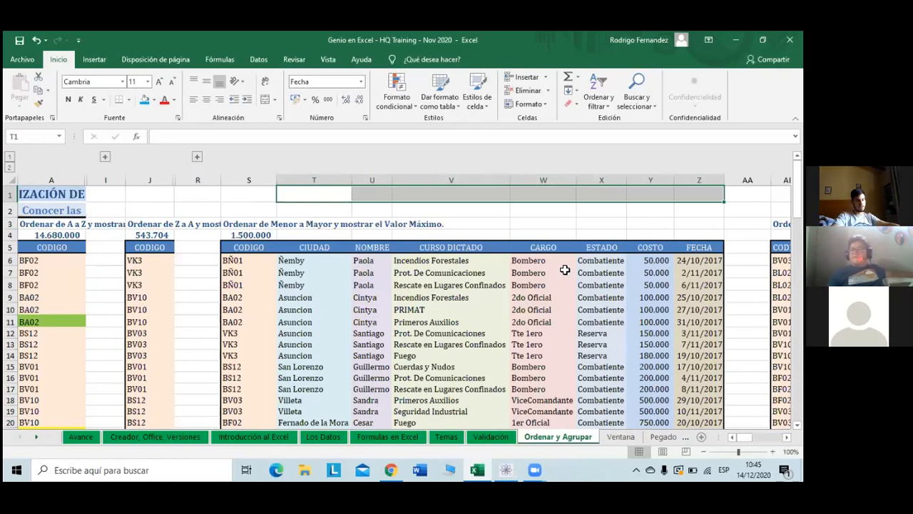
key("ctrl+shift+Down")
key("ctrl+shift+Down")
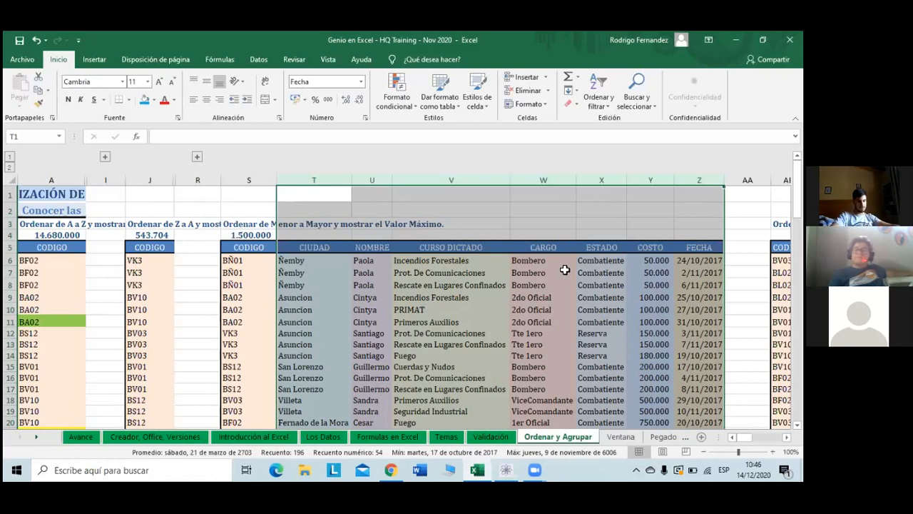
key("shift+alt+Right")
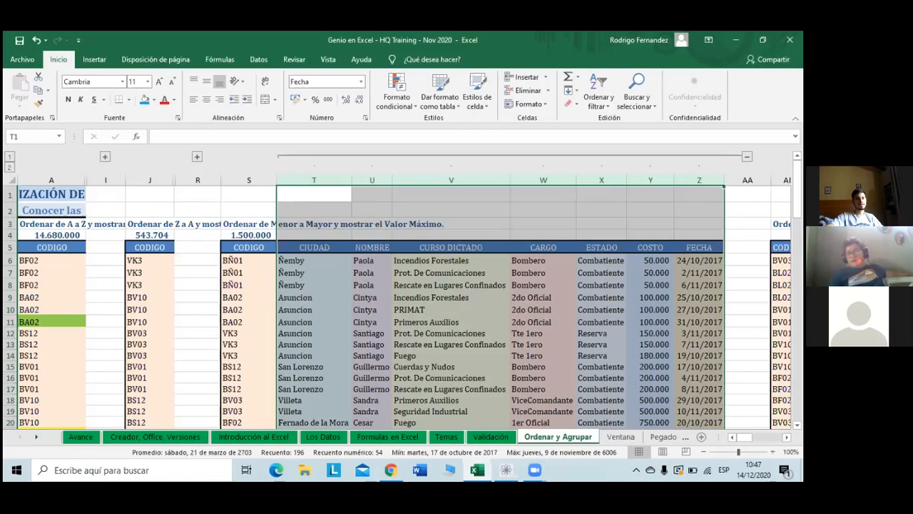
Collapse all column groups to outline level 1, expand them to level 2, and collapse them again
left_click(9, 167)
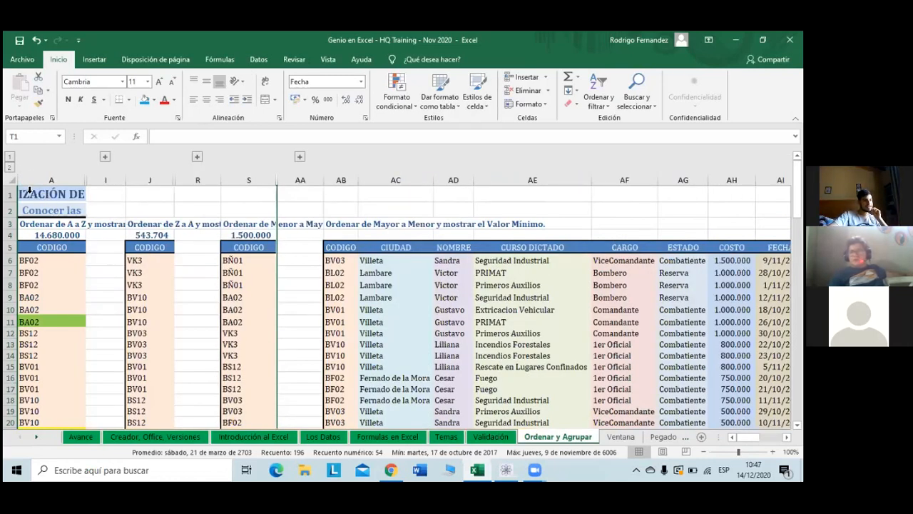
left_click(9, 167)
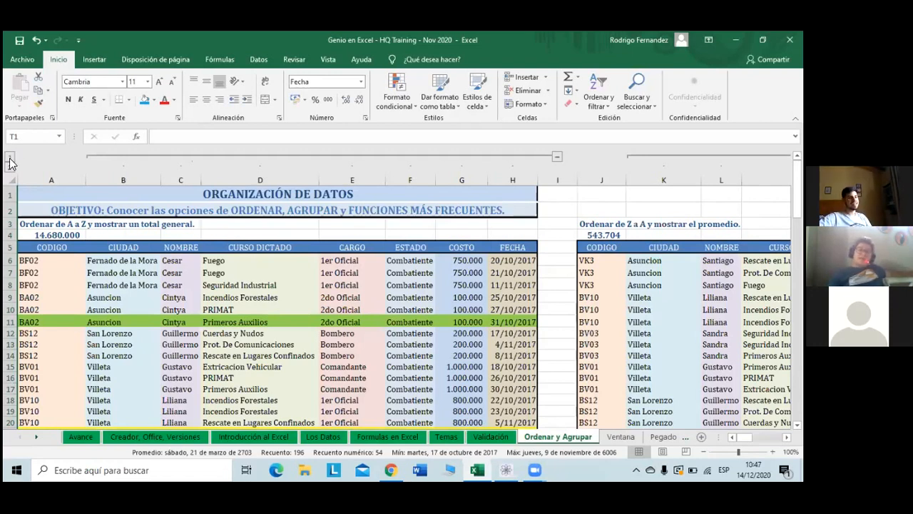
left_click(10, 157)
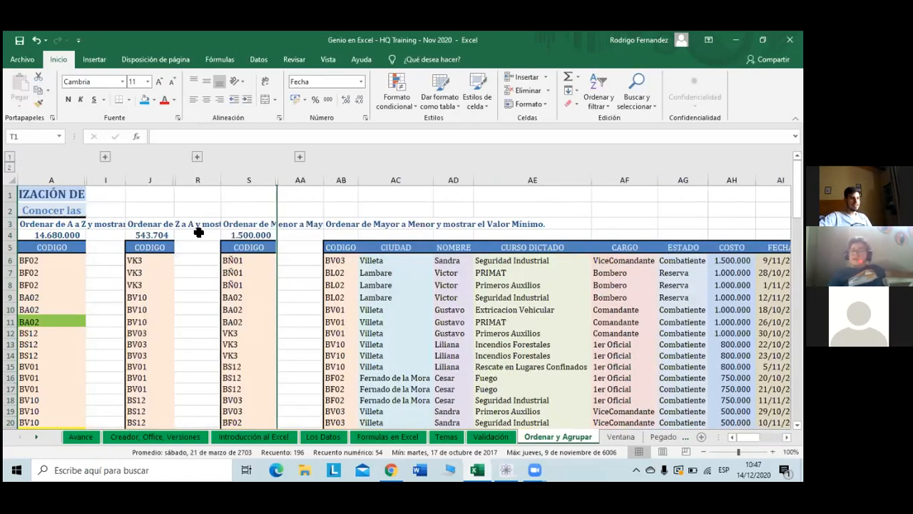
scroll(198, 232, "down", 1)
scroll(198, 232, "up", 1)
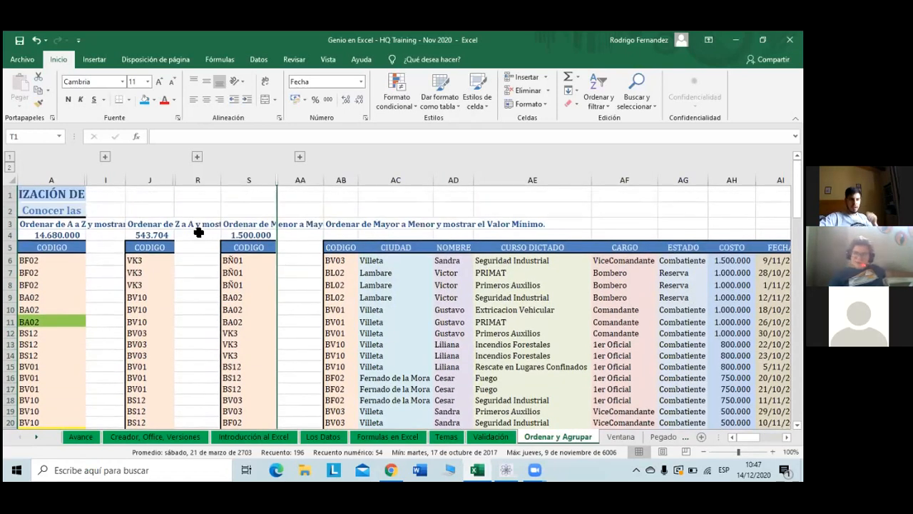
Sort the fourth table alphabetically from A to Z by the NOMBRE column
left_click(336, 233)
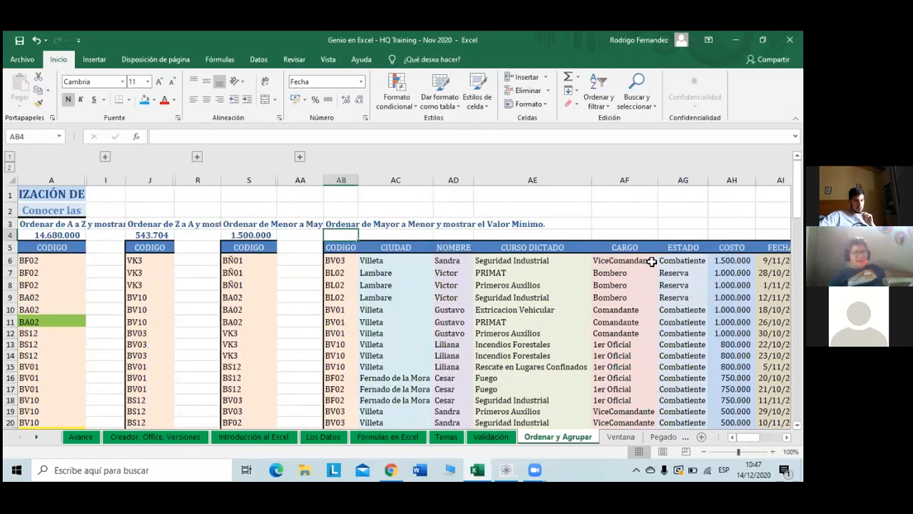
left_click(441, 261)
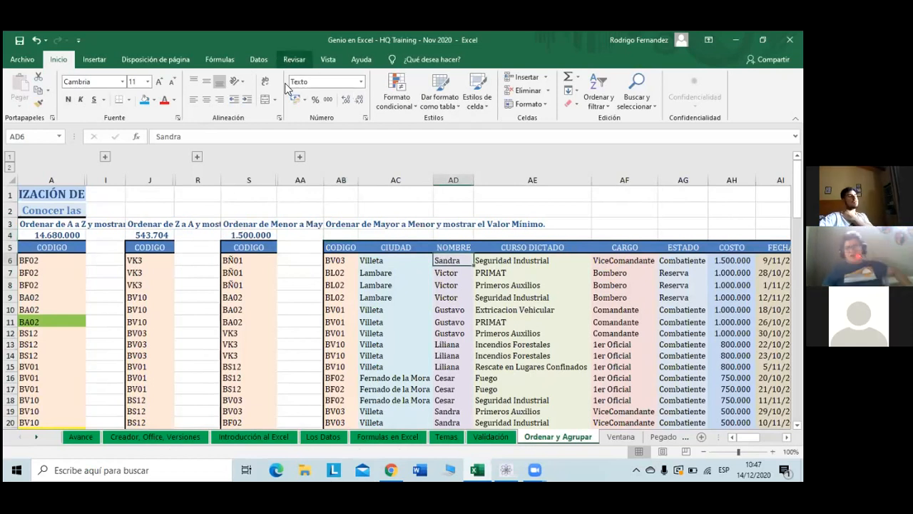
left_click(258, 59)
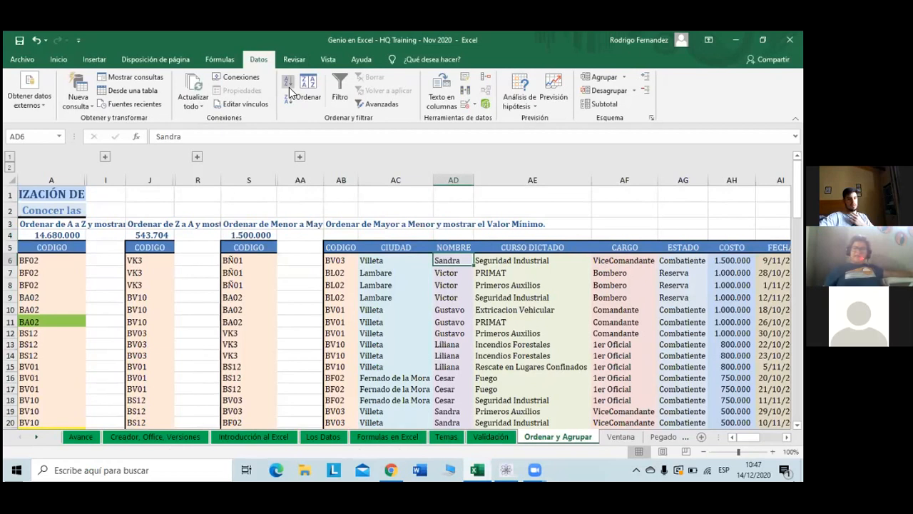
left_click(288, 84)
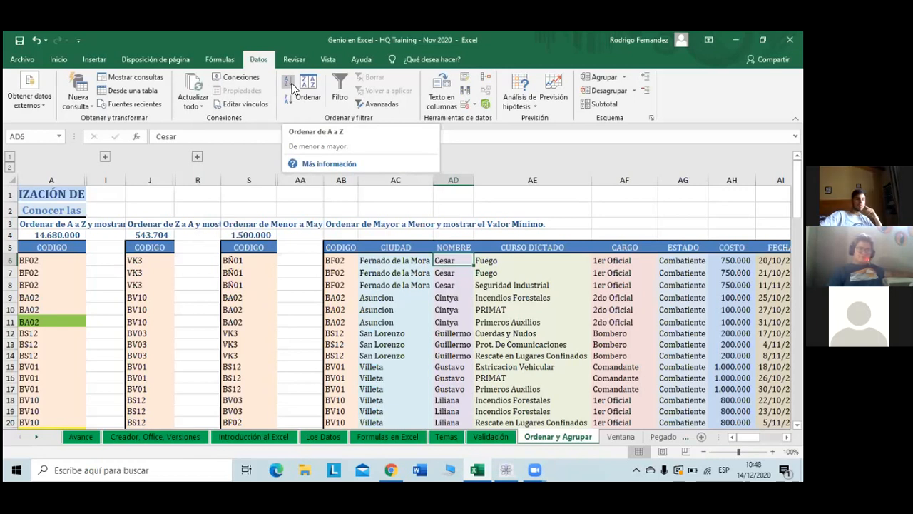
right_click(450, 263)
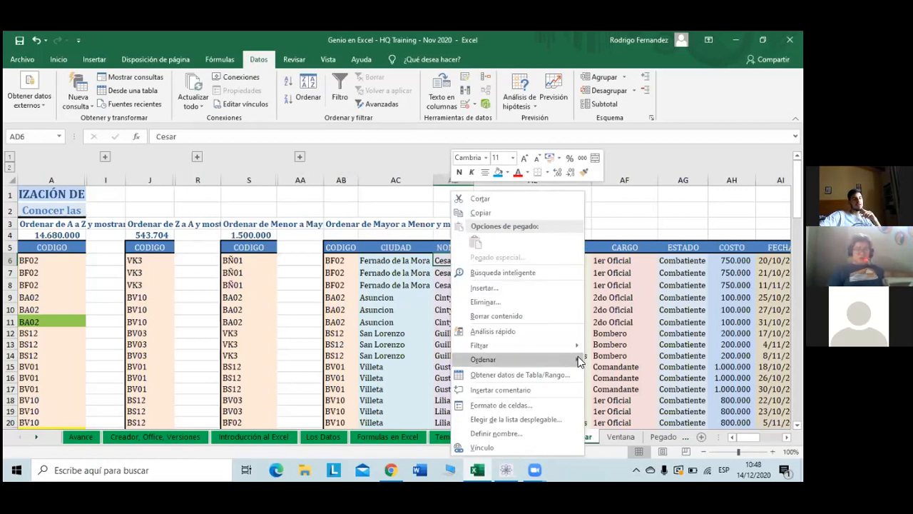
mouse_move(575, 358)
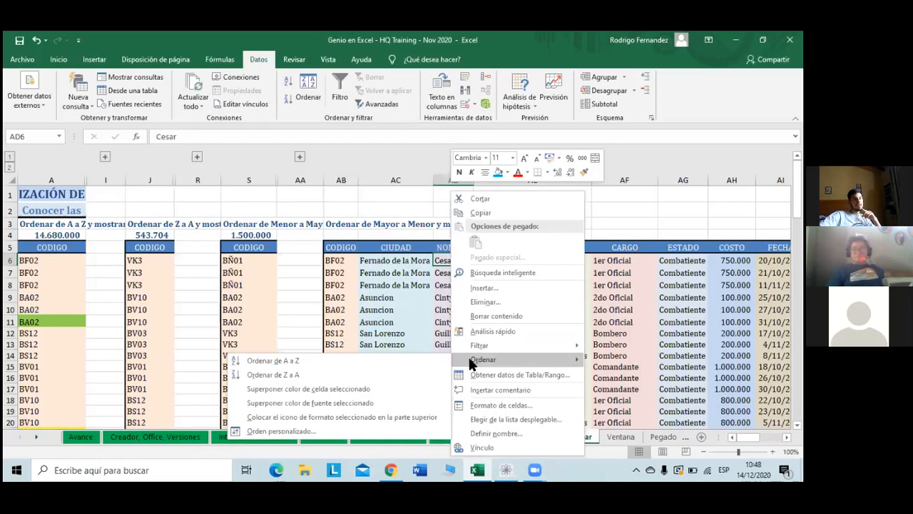
key("Escape")
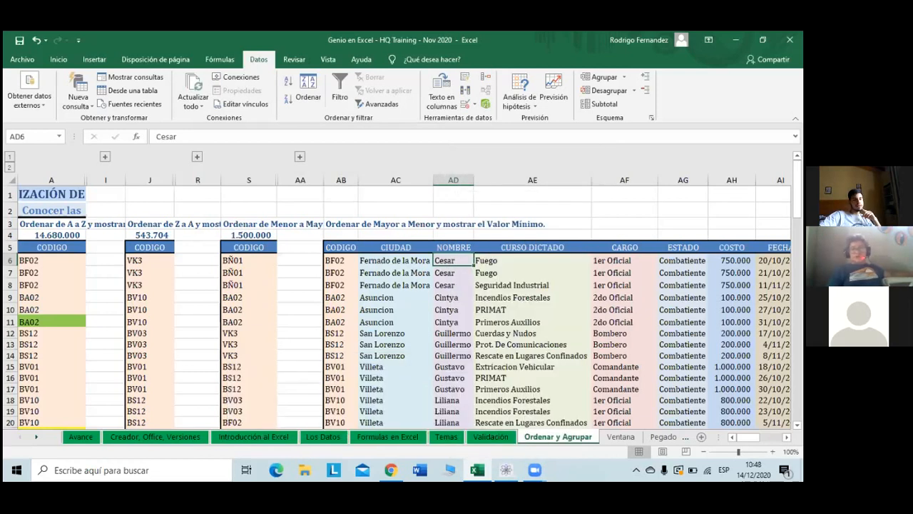
Sort the fourth table by COSTO from largest to smallest and check the column's last and first values
right_click(734, 260)
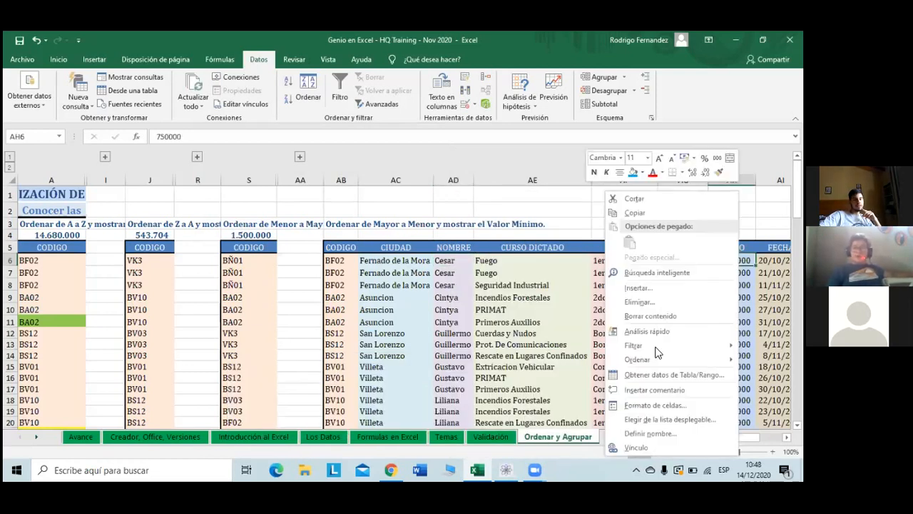
mouse_move(657, 360)
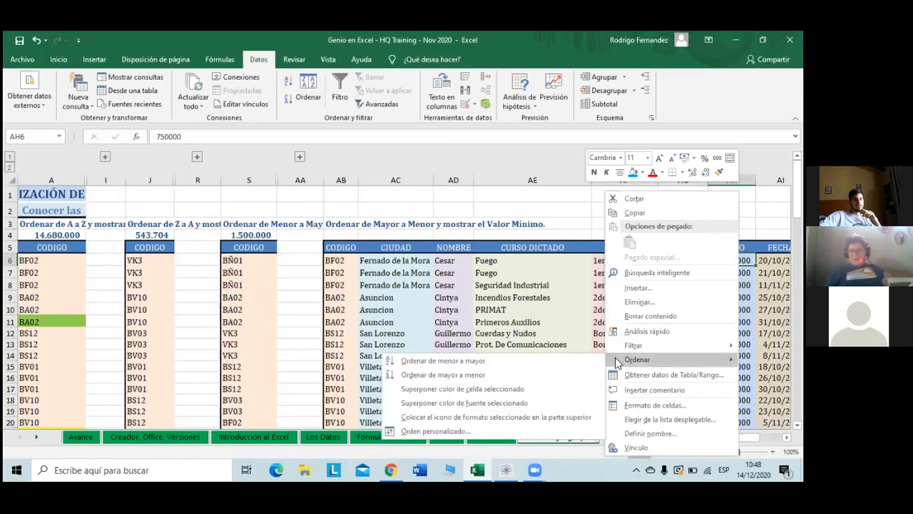
left_click(562, 375)
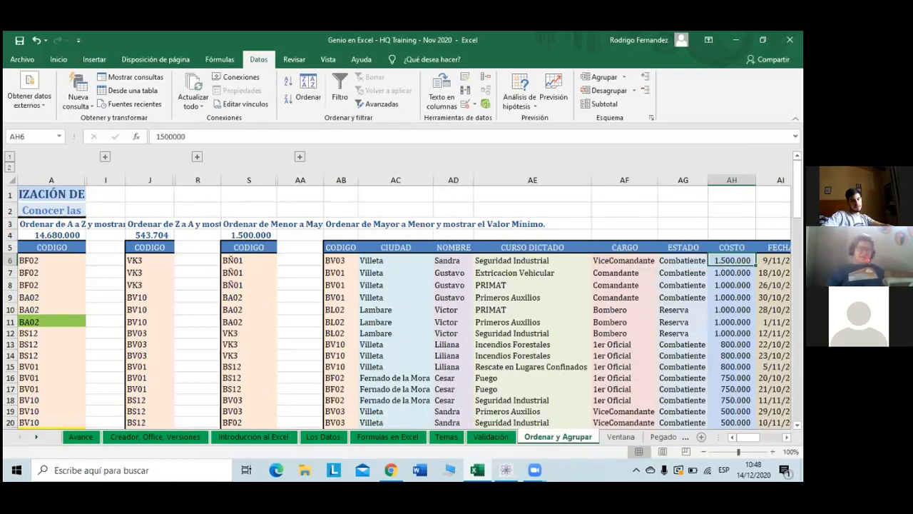
key("ctrl+Down")
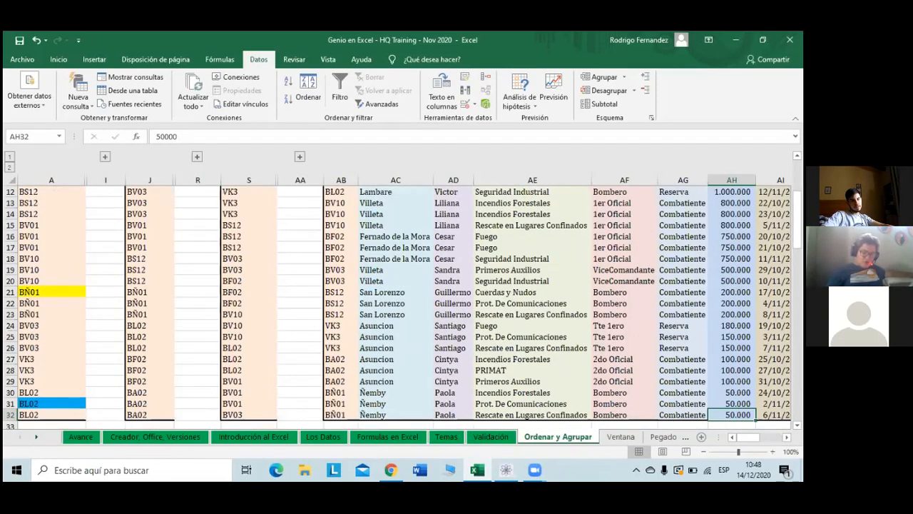
key("ctrl+Up")
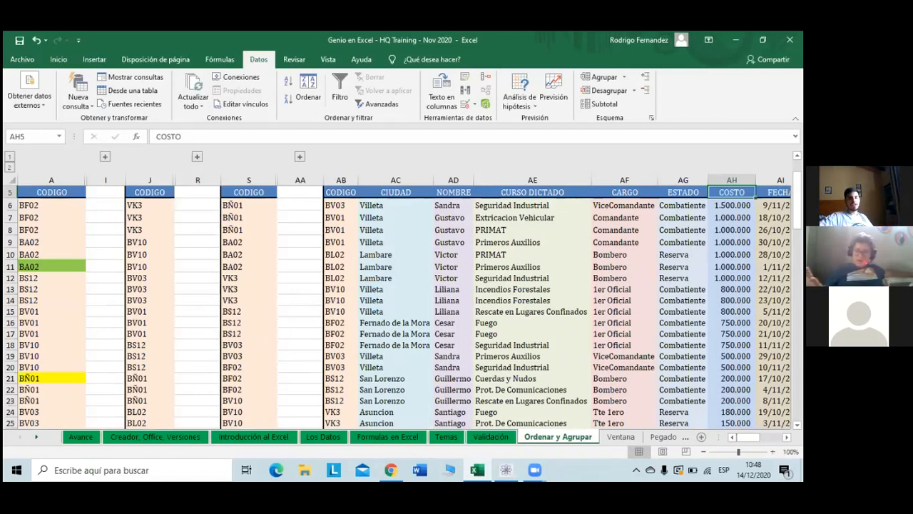
left_click(731, 217)
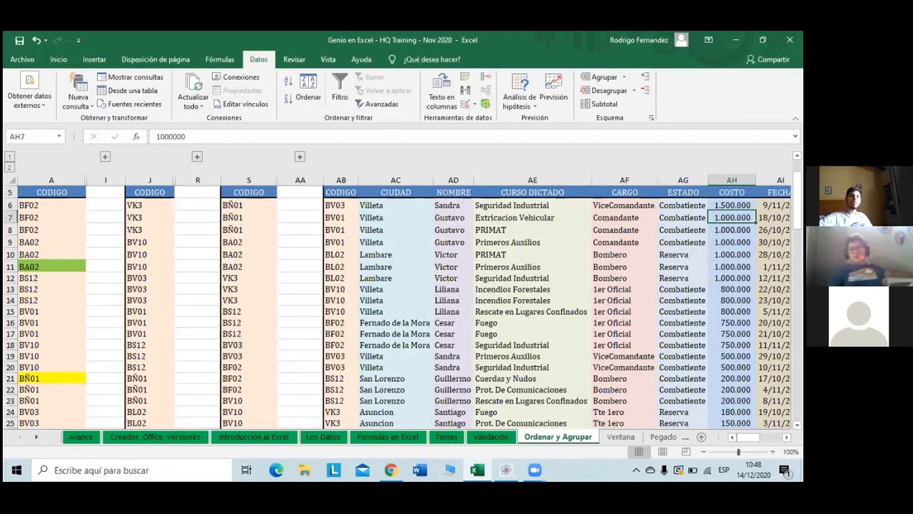
key("Up")
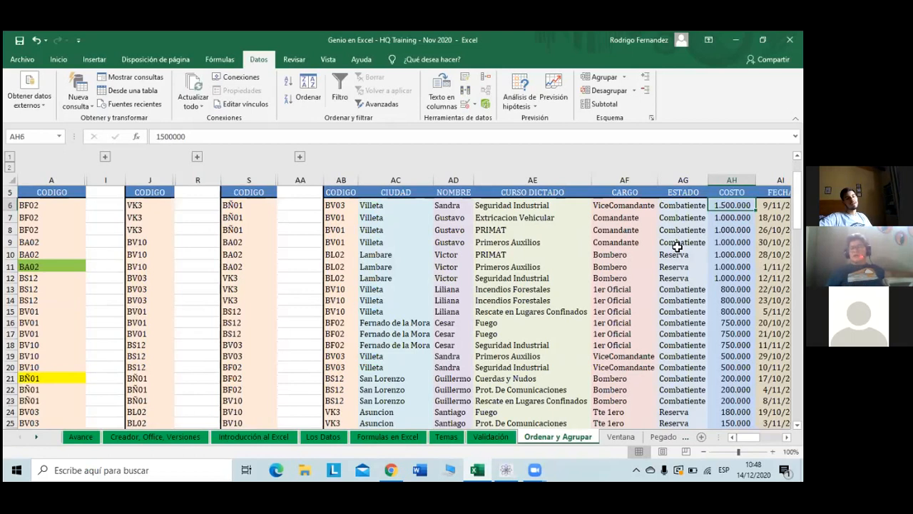
Calculate the fourth table's minimum COSTO in AB4 with the formula =MIN(AH6:AH32)
scroll(676, 246, "up", 1)
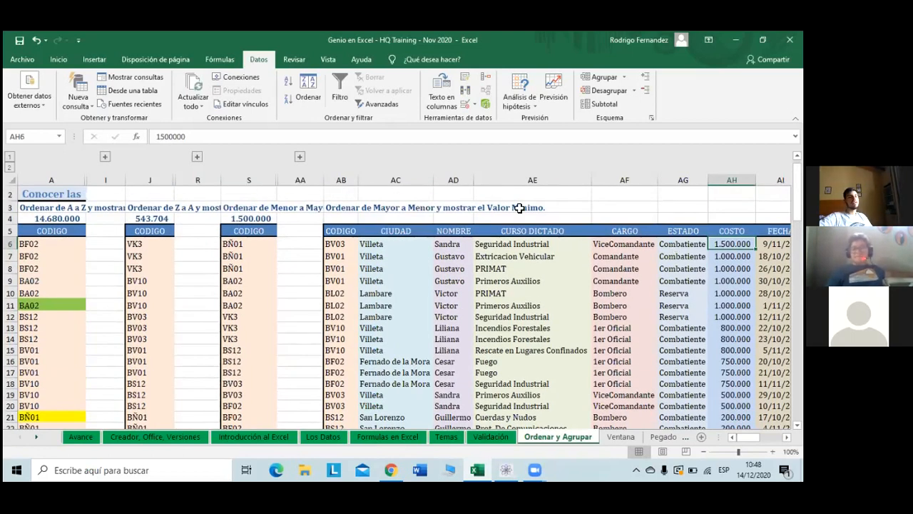
left_click(337, 217)
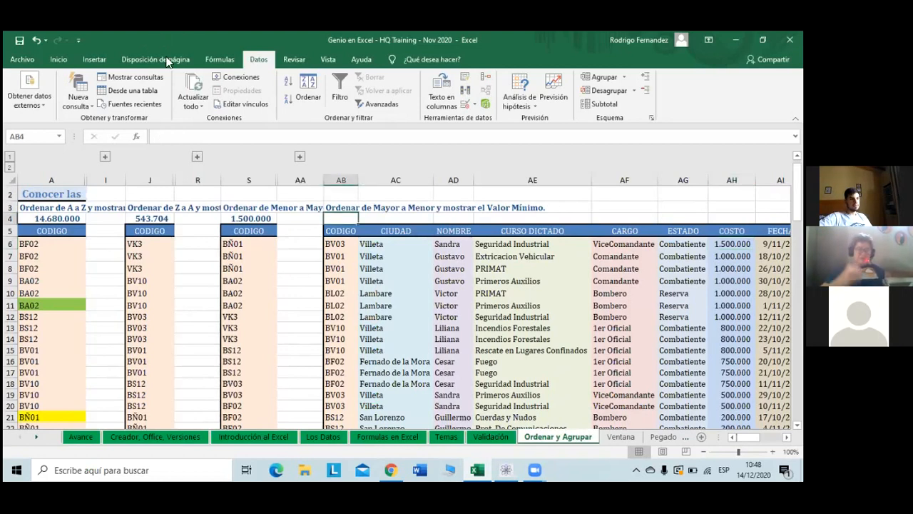
left_click(214, 60)
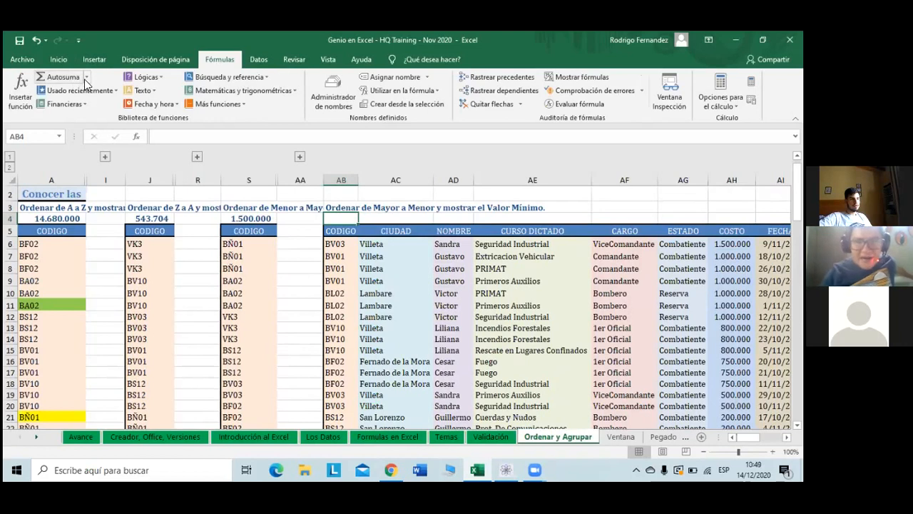
left_click(86, 77)
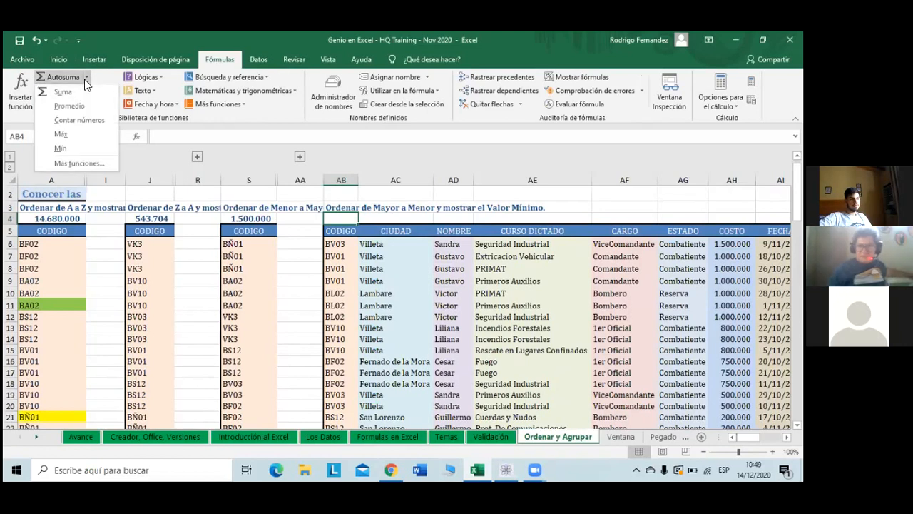
left_click(64, 59)
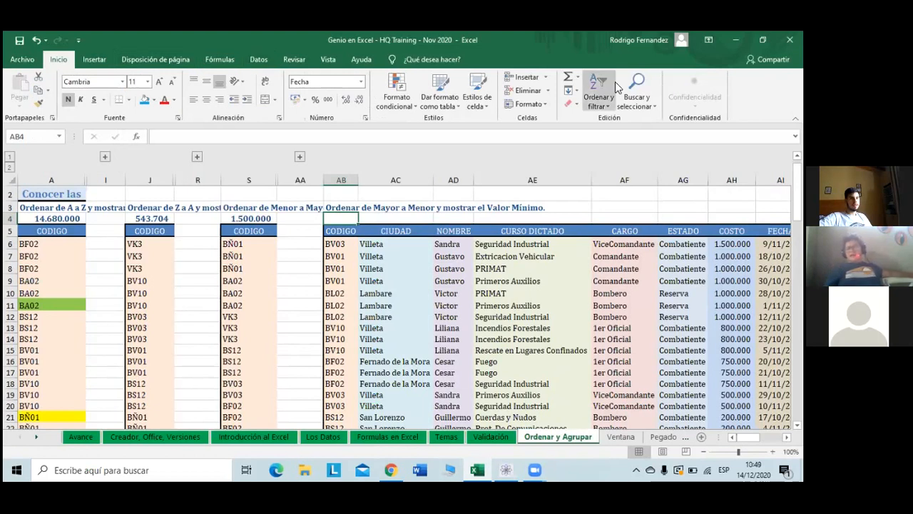
left_click(577, 77)
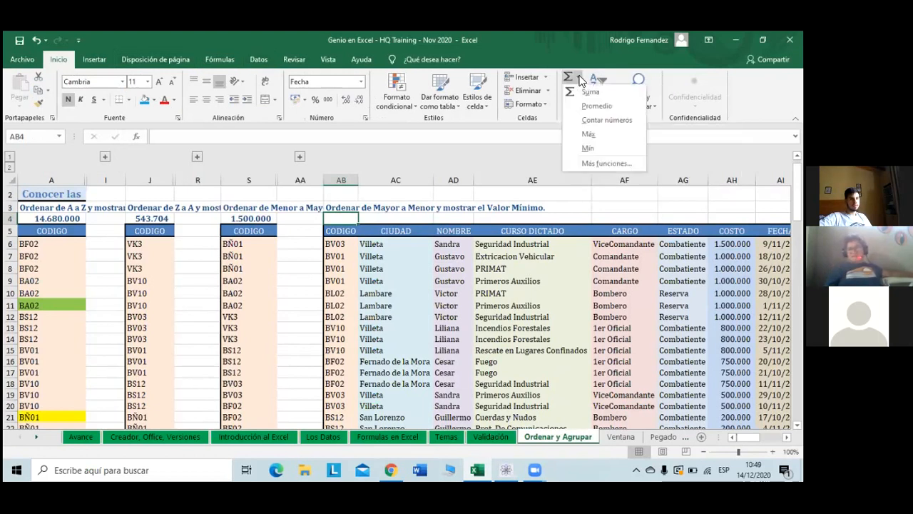
left_click(584, 148)
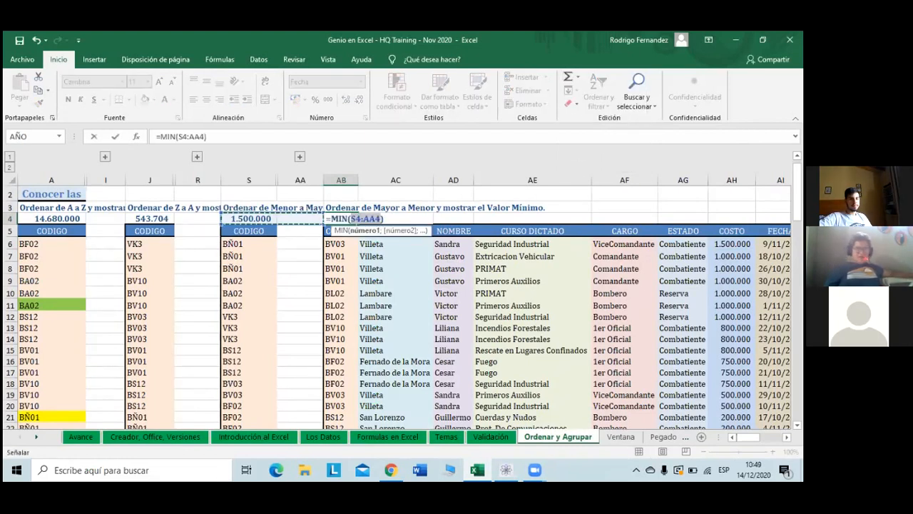
left_click_drag(735, 244, 745, 394)
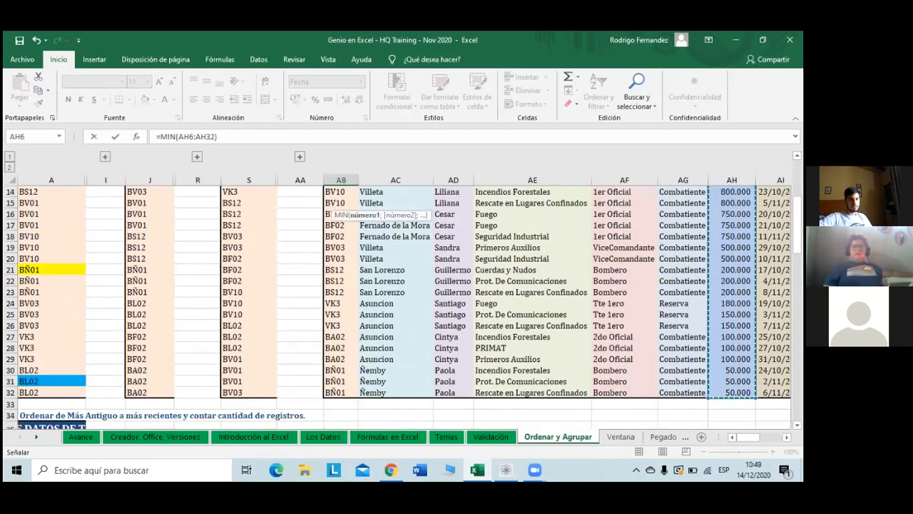
scroll(745, 394, "up", 3)
scroll(745, 394, "up", 2)
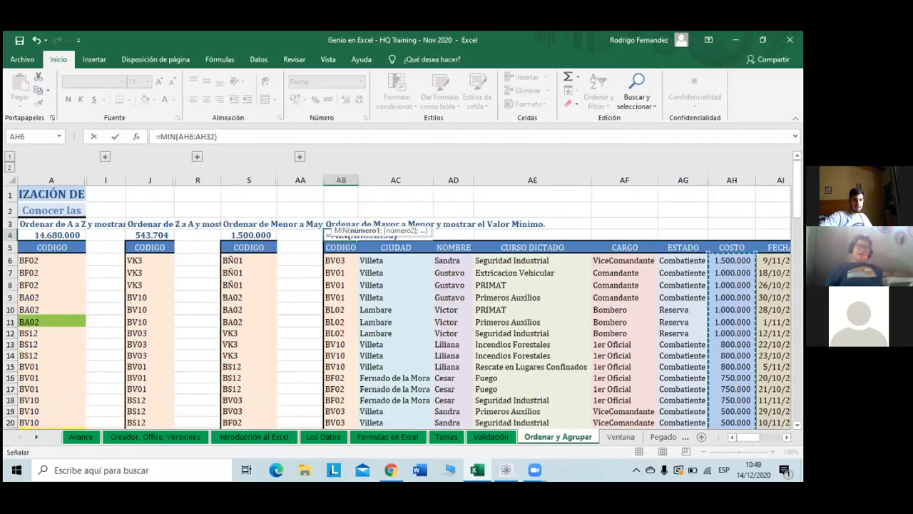
scroll(745, 394, "down", 3)
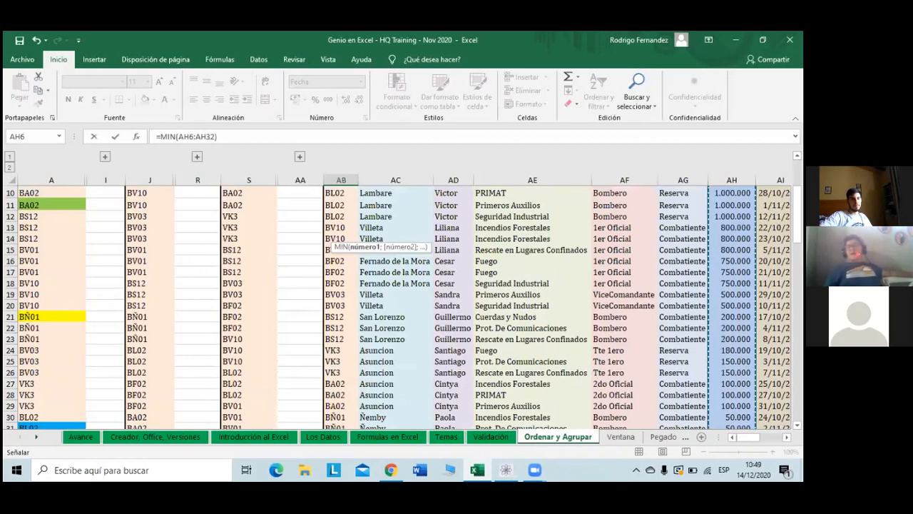
scroll(746, 394, "up", 2)
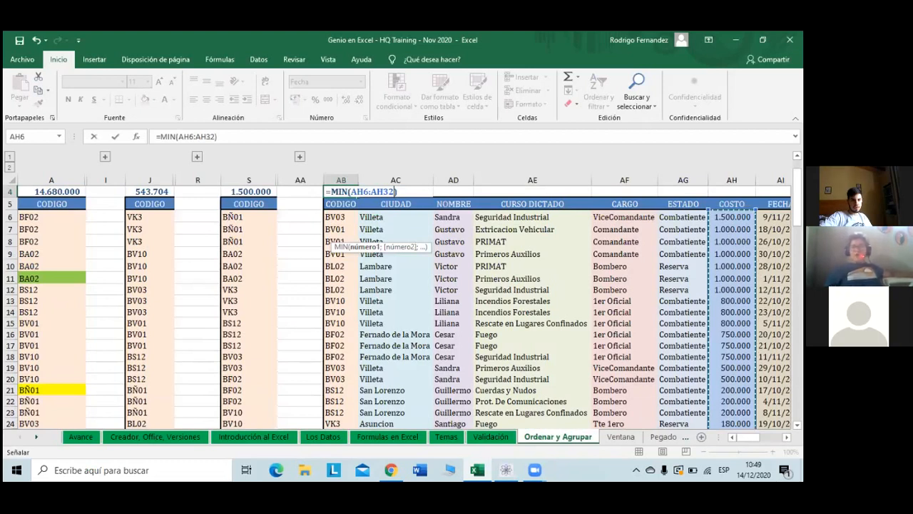
key("ctrl+Return")
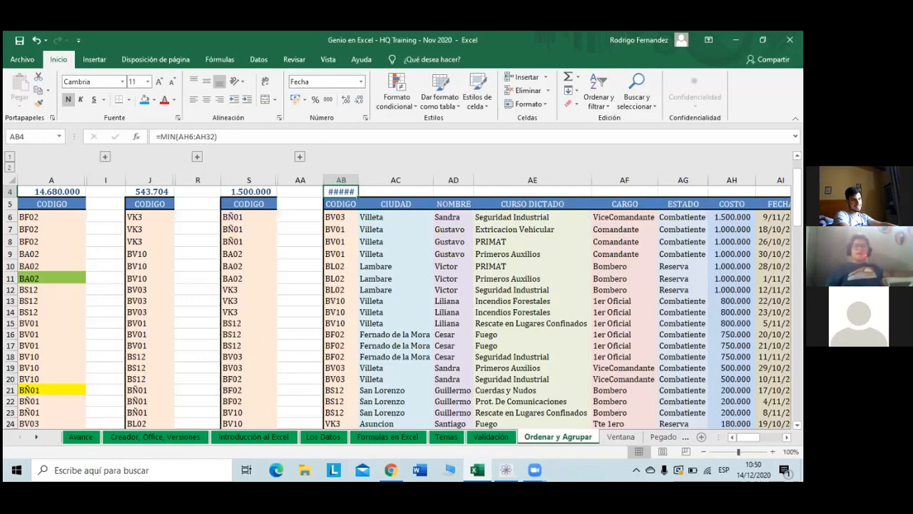
Widen column AB and format the minimum in AB4 as a number with a thousands separator and no decimals
key("ctrl+shift+1")
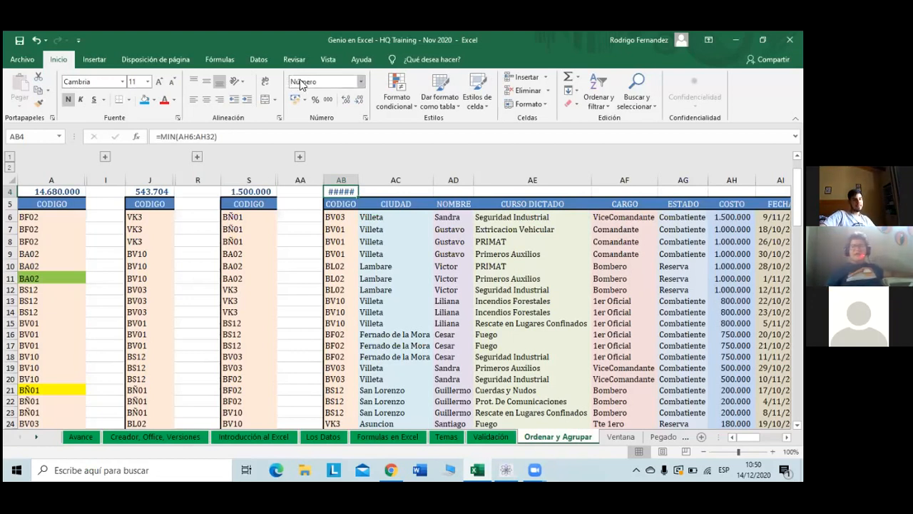
left_click_drag(383, 177, 383, 179)
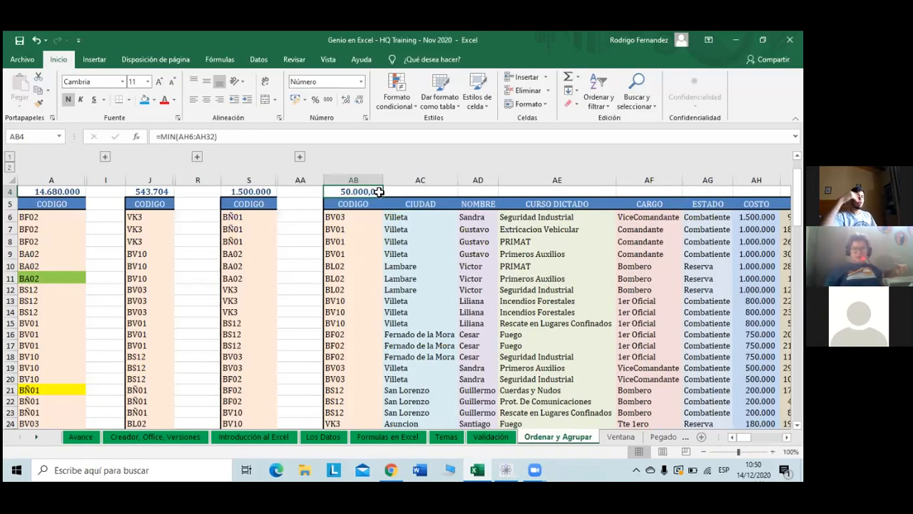
left_click(362, 86)
left_click(359, 141)
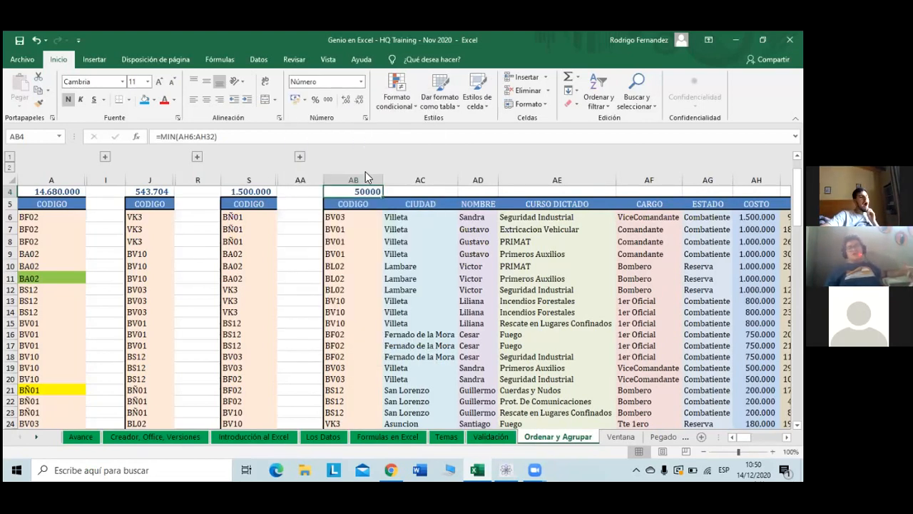
left_click(329, 98)
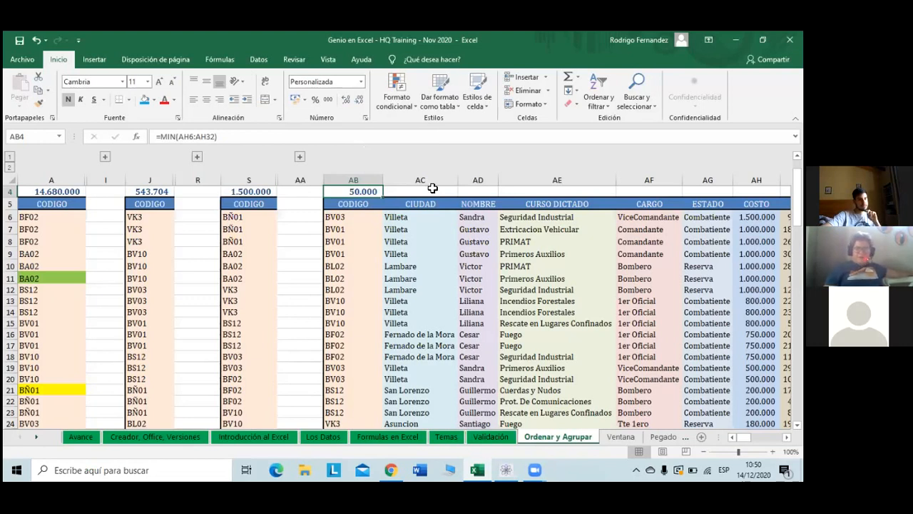
Go through the fourth table's header row from CIUDAD in AC5 to FECHA in AI5 to check the column extent
left_click(418, 207)
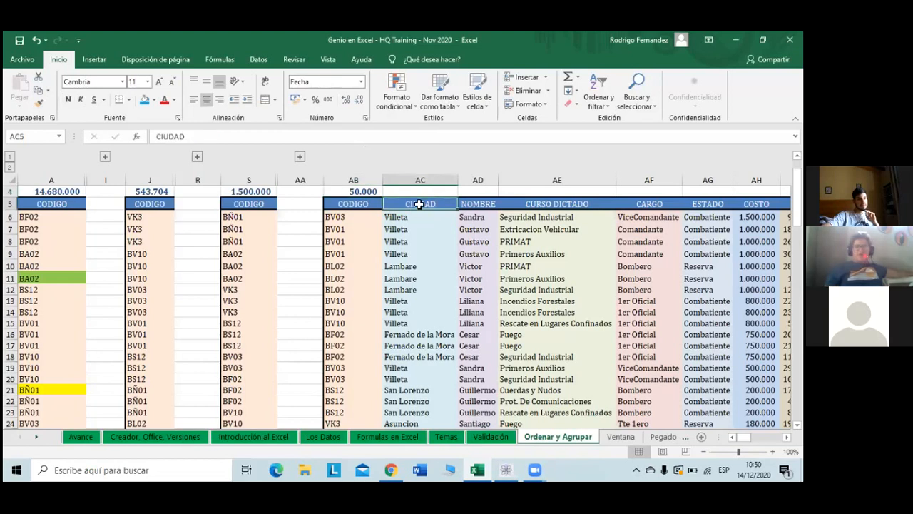
scroll(418, 204, "up", 1)
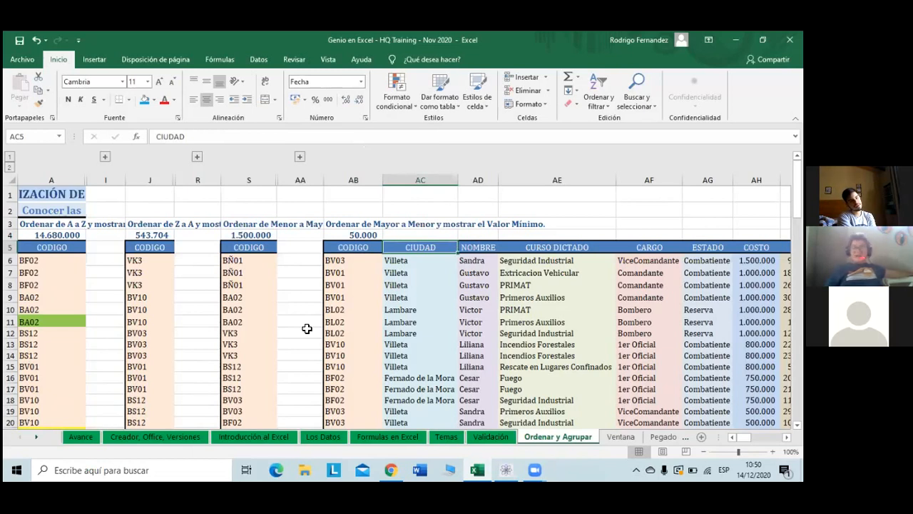
key("Right")
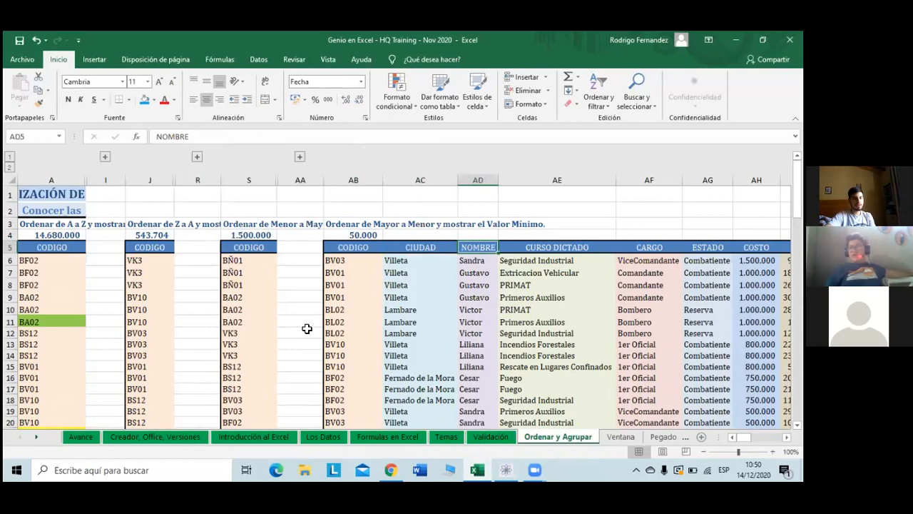
key("Right")
key("Right")
key("Right")
key("Right")
key("Right")
key("Right")
key("Right")
key("Right")
key("Right")
key("Right")
key("Left")
key("Left")
key("Left")
key("Left")
key("Left")
key("Left")
key("Left")
key("Right")
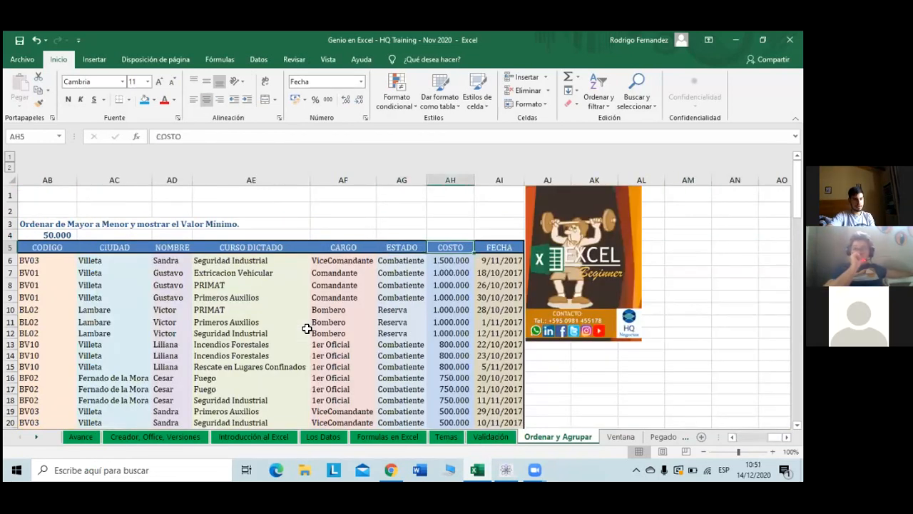
key("Right")
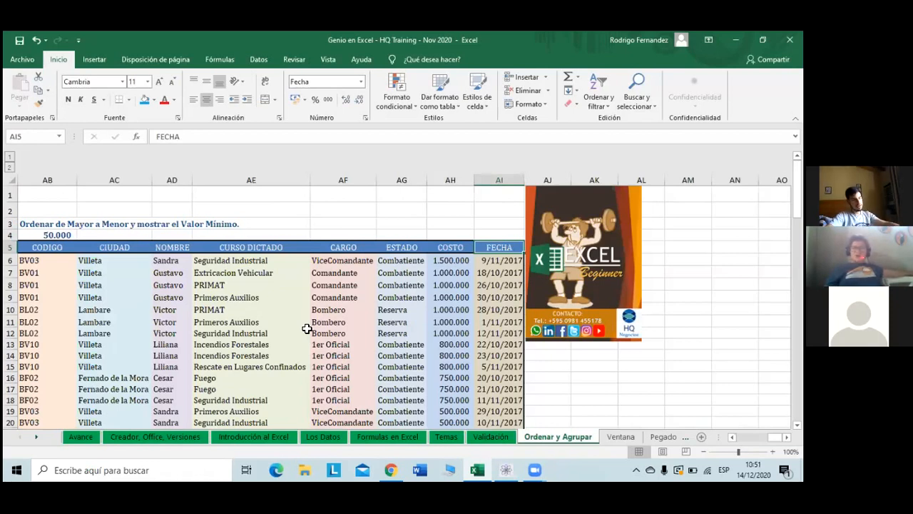
key("shift+Left")
key("shift+Left")
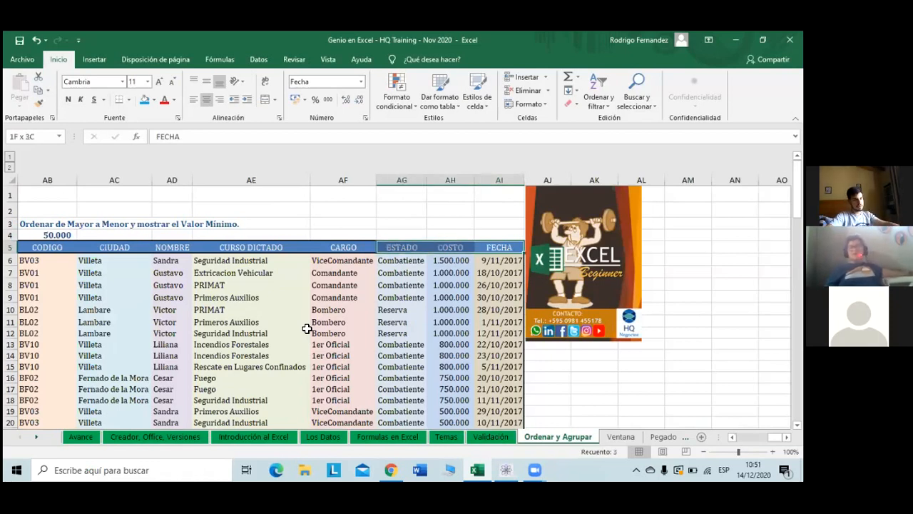
key("ctrl+shift+Left")
key("shift+Right")
key("shift+Right")
key("shift+Right")
key("shift+Right")
key("shift+Right")
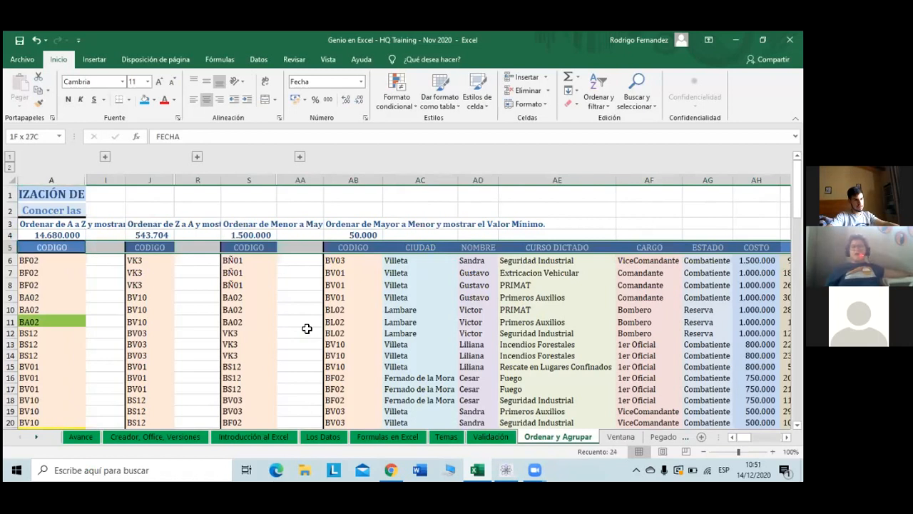
key("shift+Right")
key("shift+Right")
key("shift+Right")
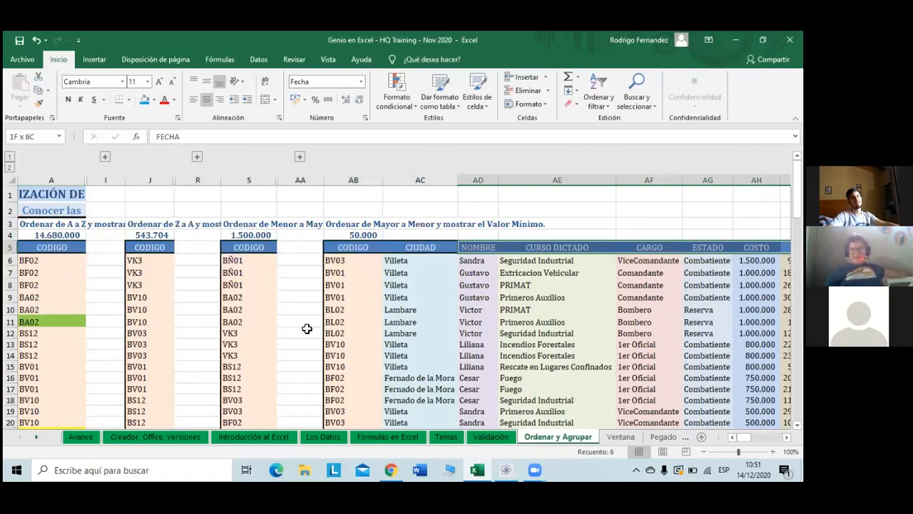
key("shift+Left")
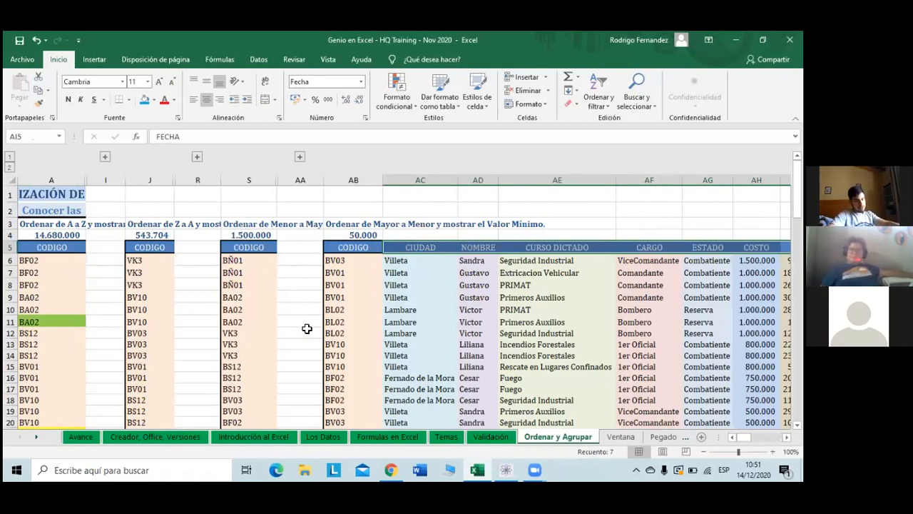
key("ctrl+shift+Right")
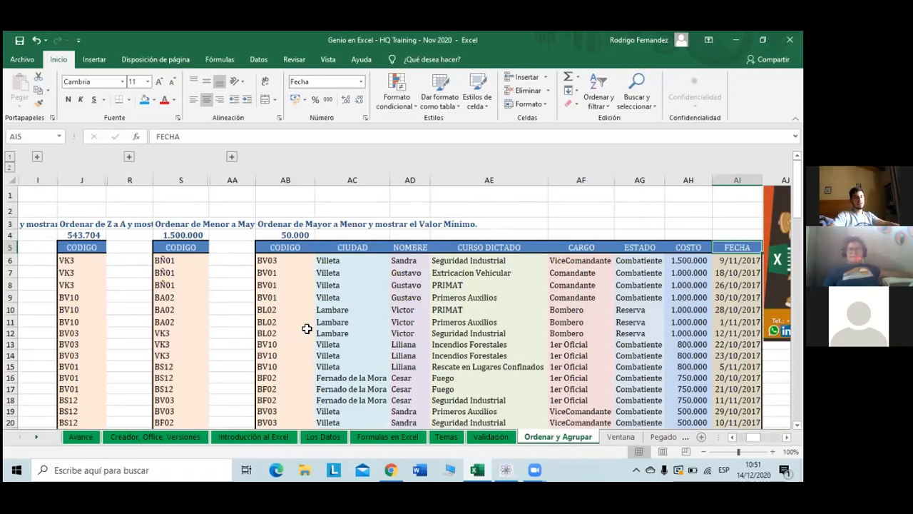
Group the fourth table's columns AC to AI, from CIUDAD to FECHA, and collapse all column groups on the sheet
key("Left")
key("Left")
key("Left")
key("Left")
key("Left")
key("shift+Right")
key("shift+Right")
key("shift+Right")
key("shift+Right")
key("shift+Right")
key("shift+Right")
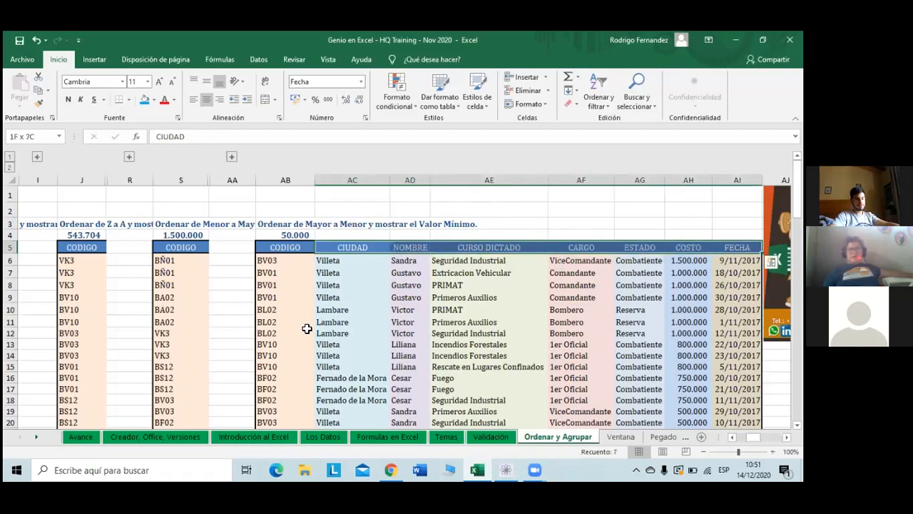
key("shift+alt+Right")
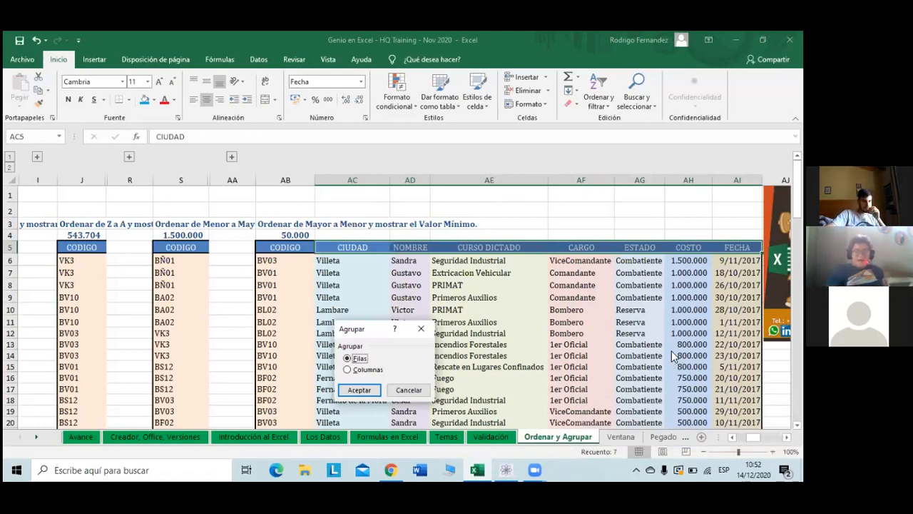
left_click(357, 369)
left_click(360, 391)
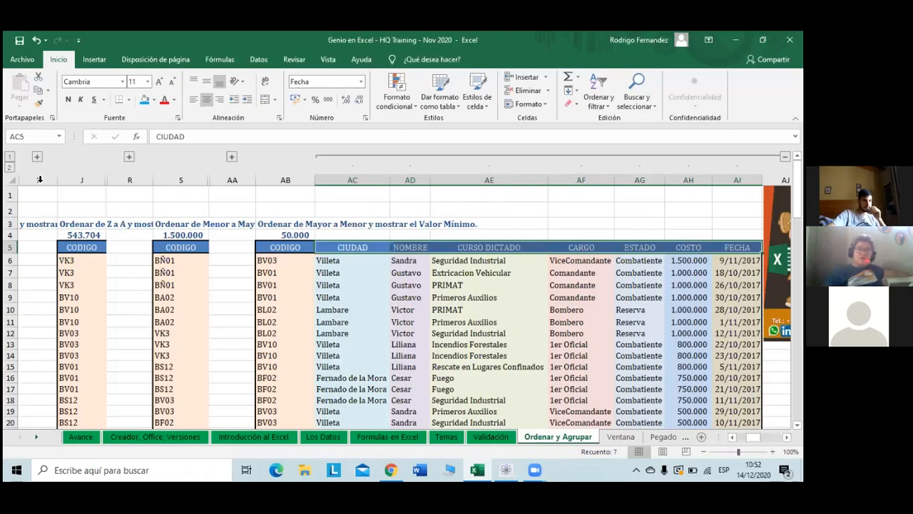
left_click(12, 159)
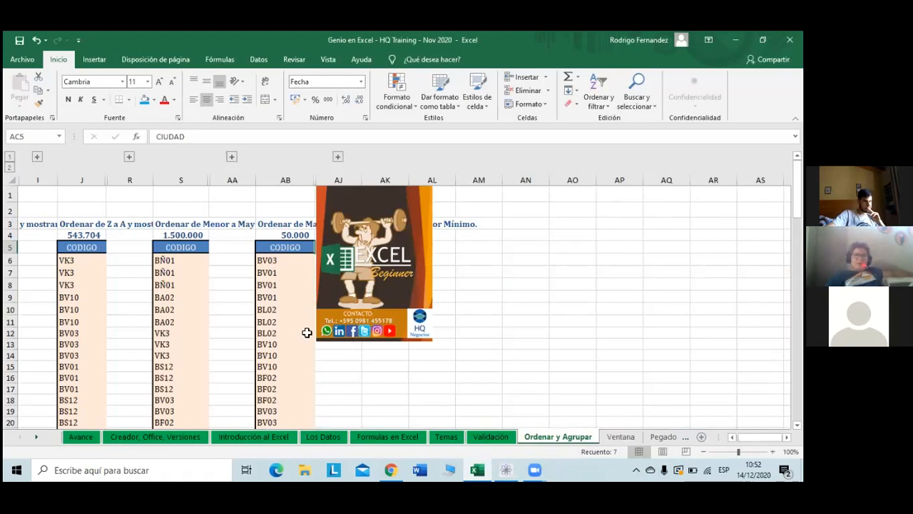
Return to the first table's CODIGO header and check the column's last entry before going back to the sheet title in A1
key("Left")
key("Left")
key("Left")
key("Left")
key("Left")
key("Left")
key("Left")
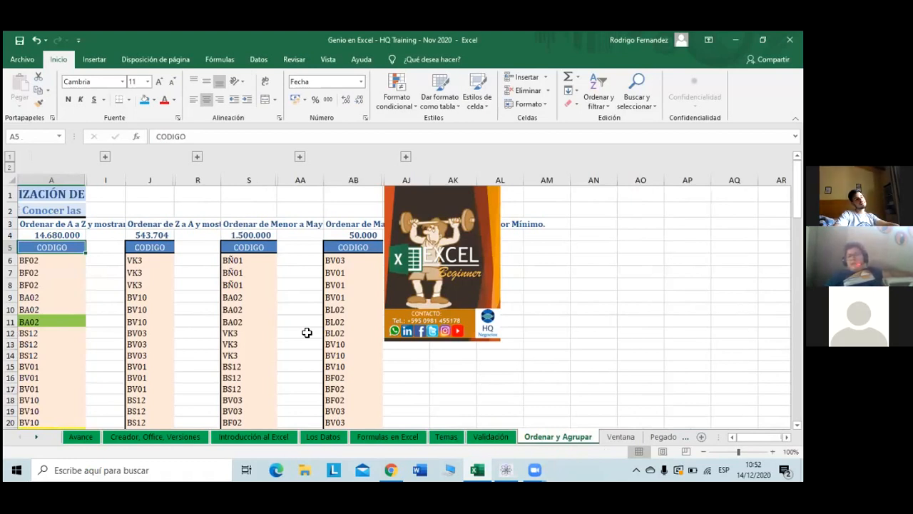
key("ctrl+Down")
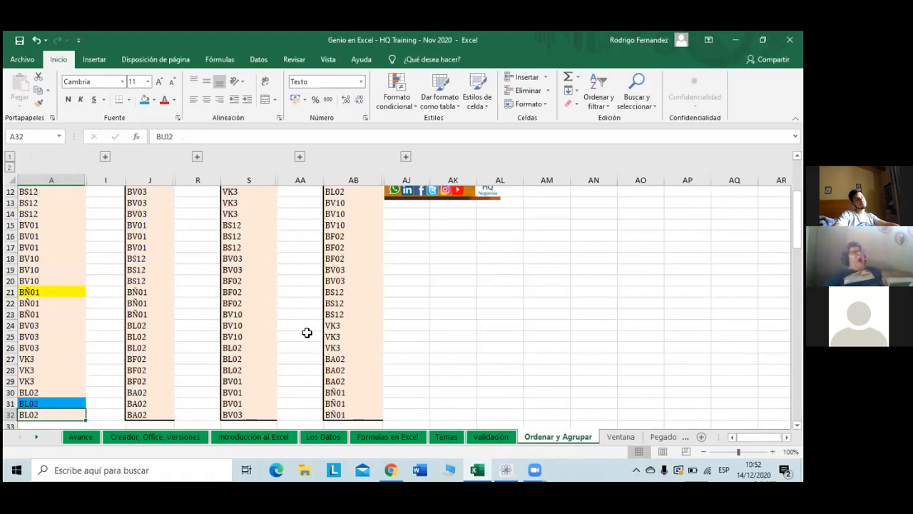
key("ctrl+Up")
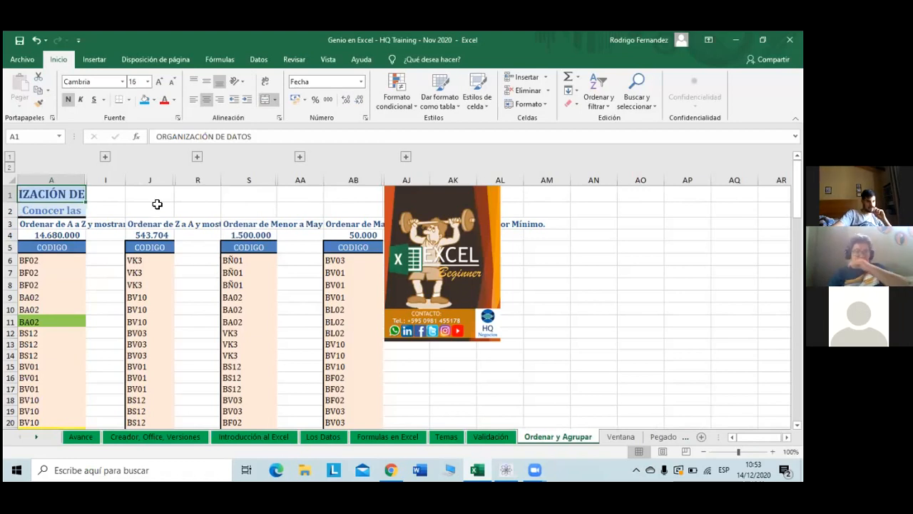
Toggle all column groups open and closed, and look over the collapsed tables down to the exercise in row 34
left_click(11, 166)
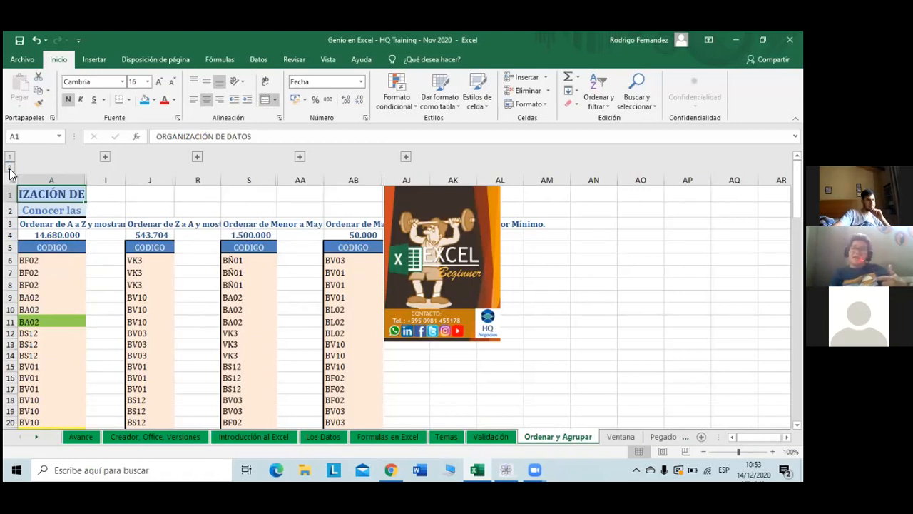
left_click(10, 157)
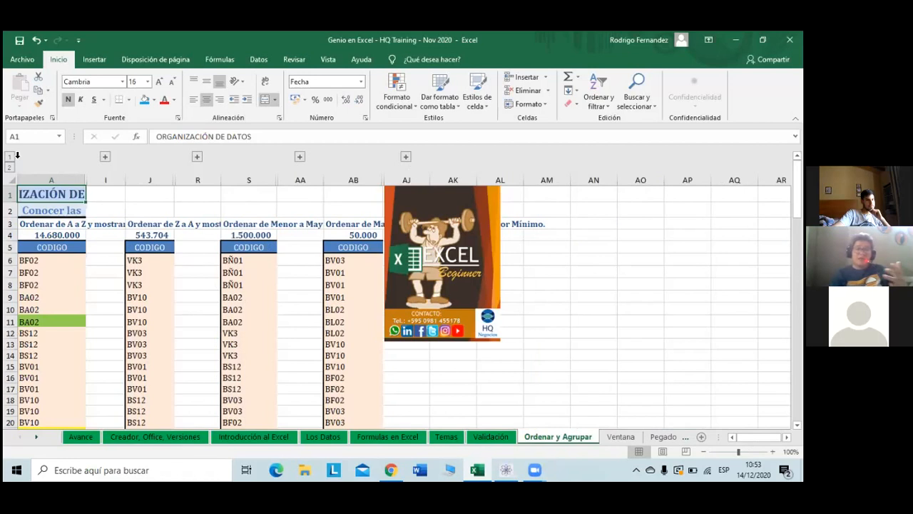
scroll(244, 241, "down", 5)
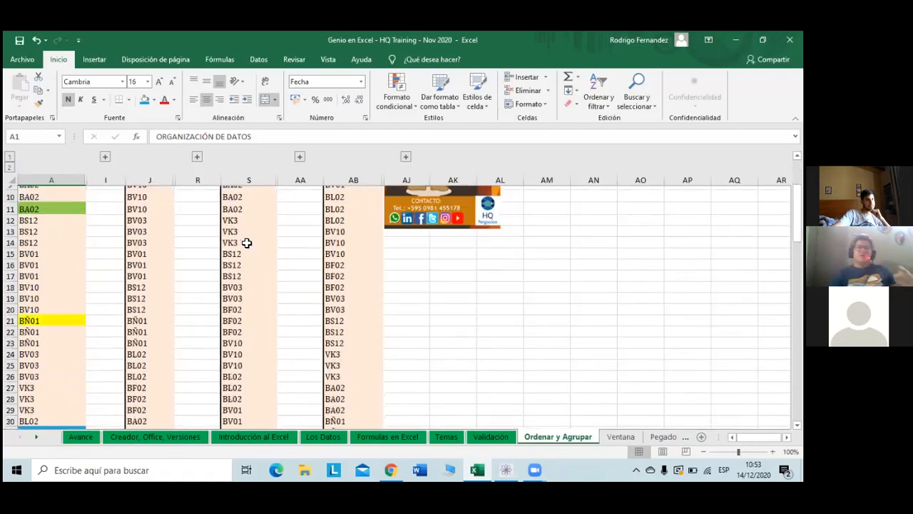
scroll(246, 243, "down", 6)
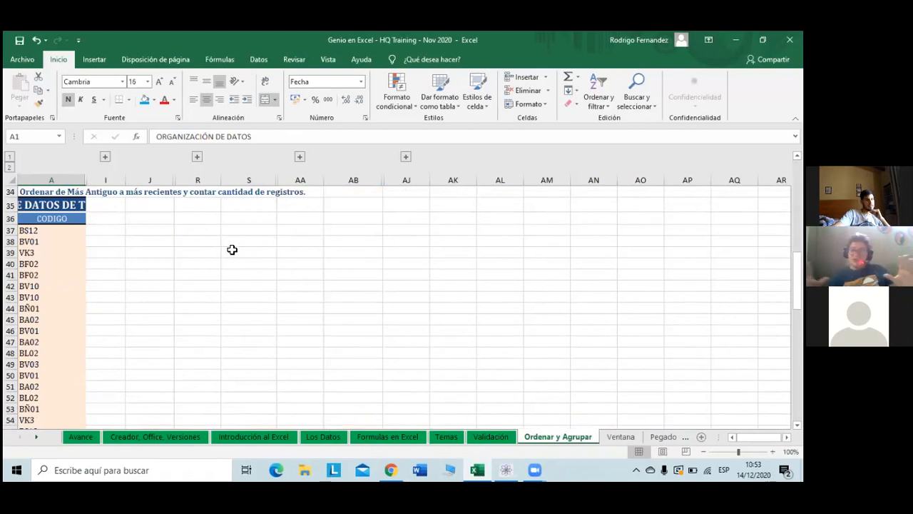
scroll(232, 249, "up", 1)
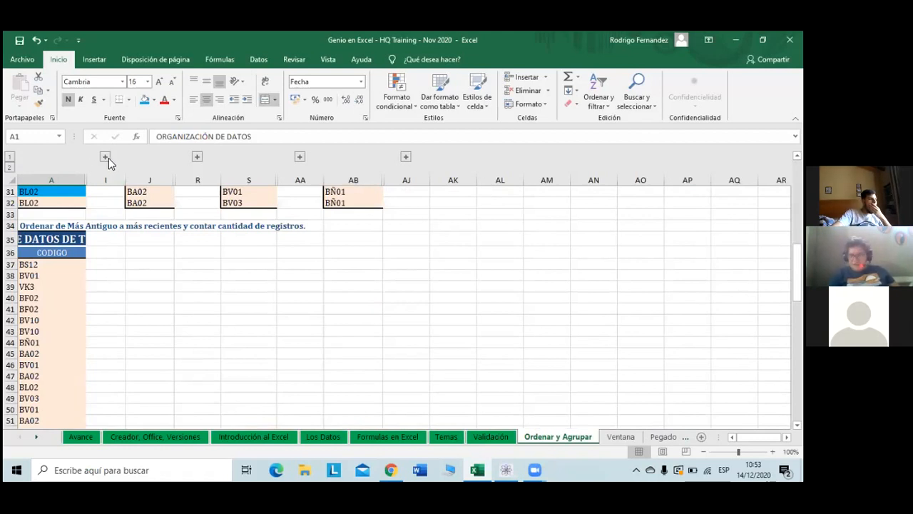
Expand the first table's column group and examine the two date-sorting exercise tables below it, down to row 94
left_click(104, 156)
scroll(193, 260, "down", 3)
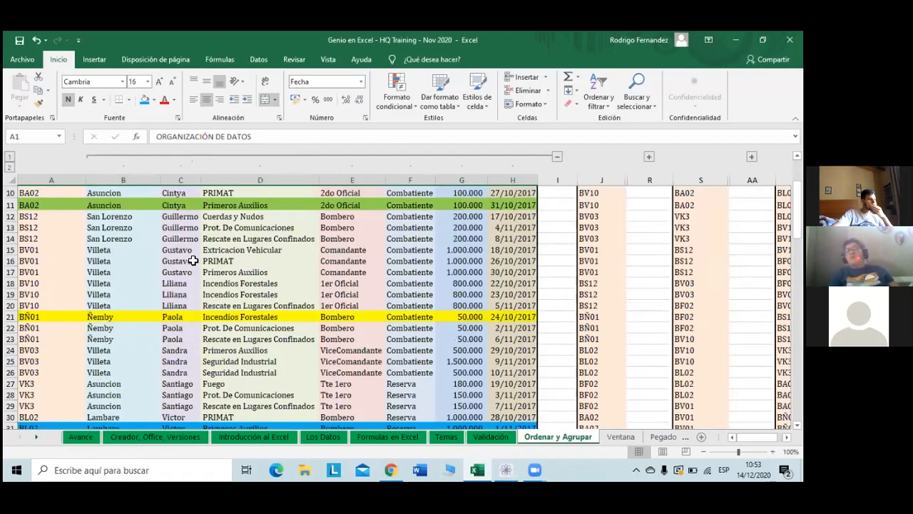
scroll(193, 261, "down", 6)
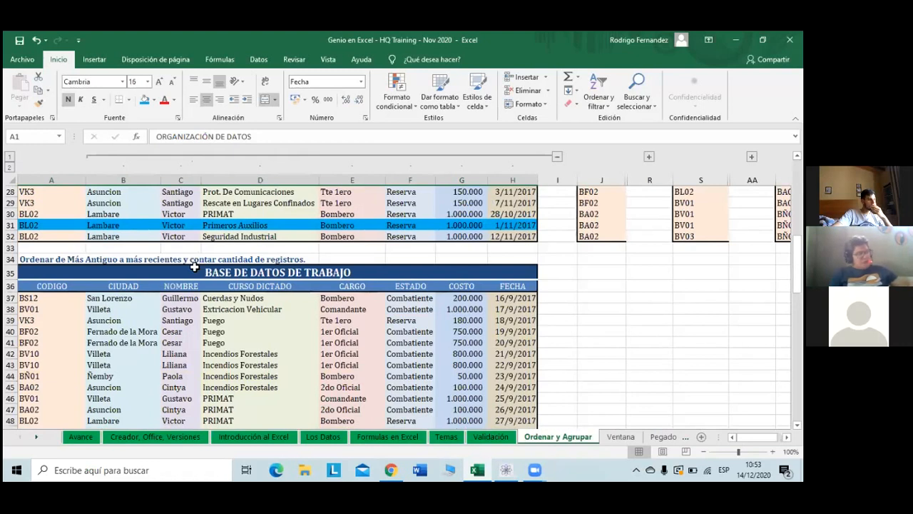
scroll(234, 294, "down", 1)
scroll(234, 294, "down", 5)
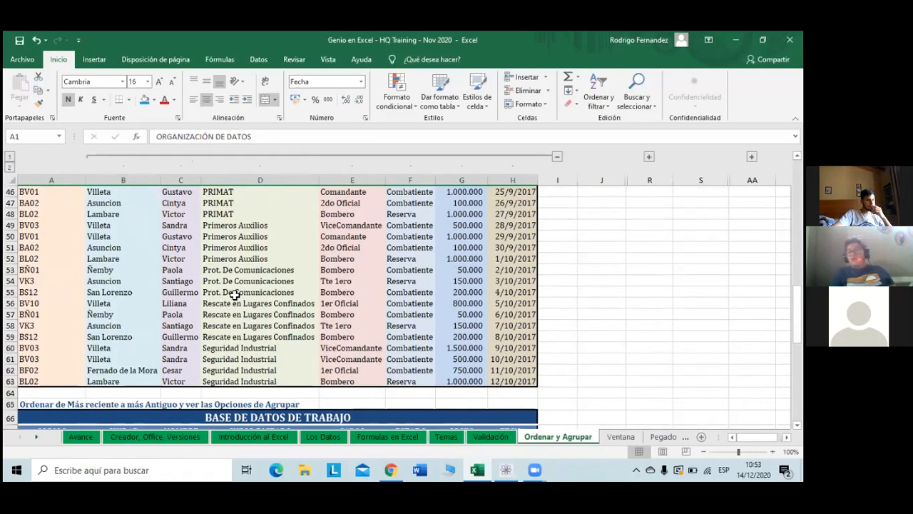
scroll(234, 294, "down", 13)
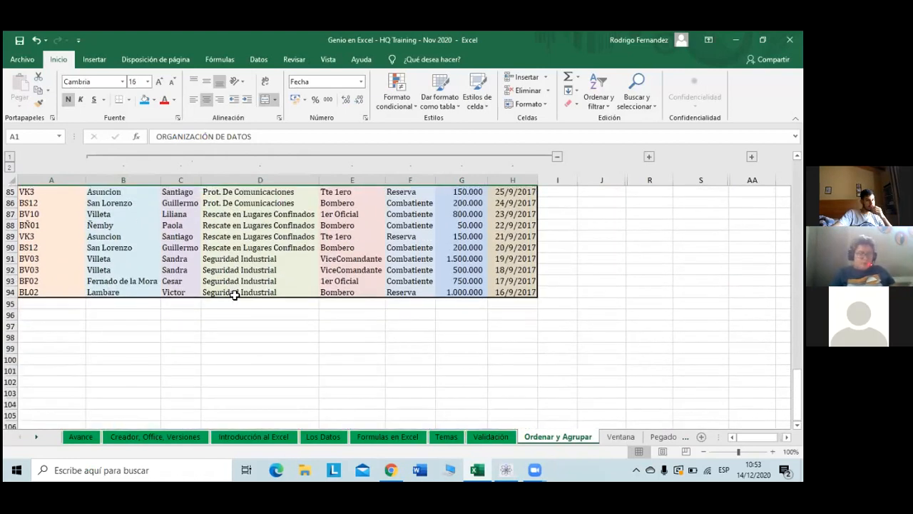
scroll(234, 295, "down", 4)
scroll(234, 295, "up", 2)
scroll(234, 294, "up", 20)
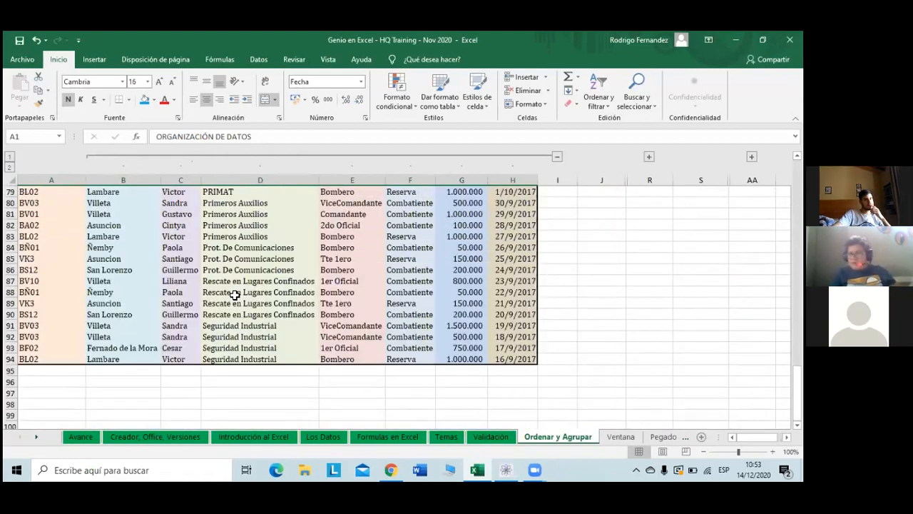
scroll(234, 294, "up", 1)
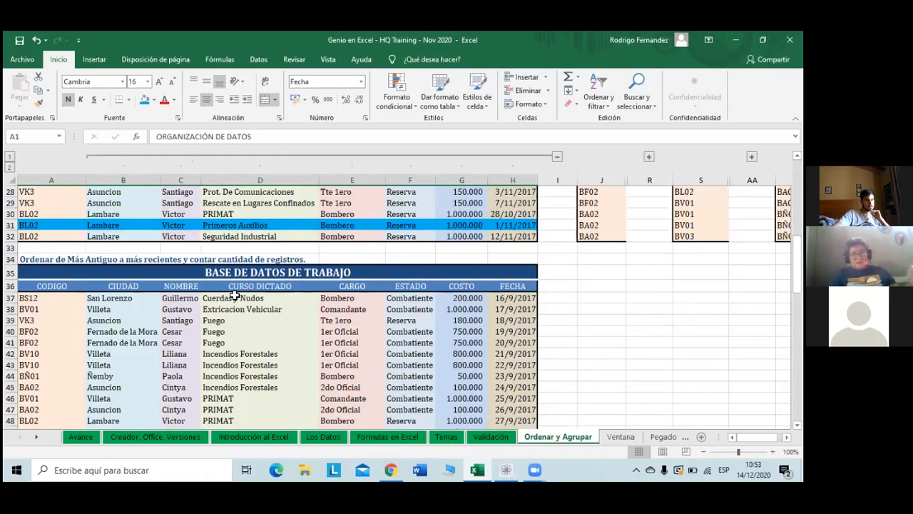
scroll(234, 295, "up", 9)
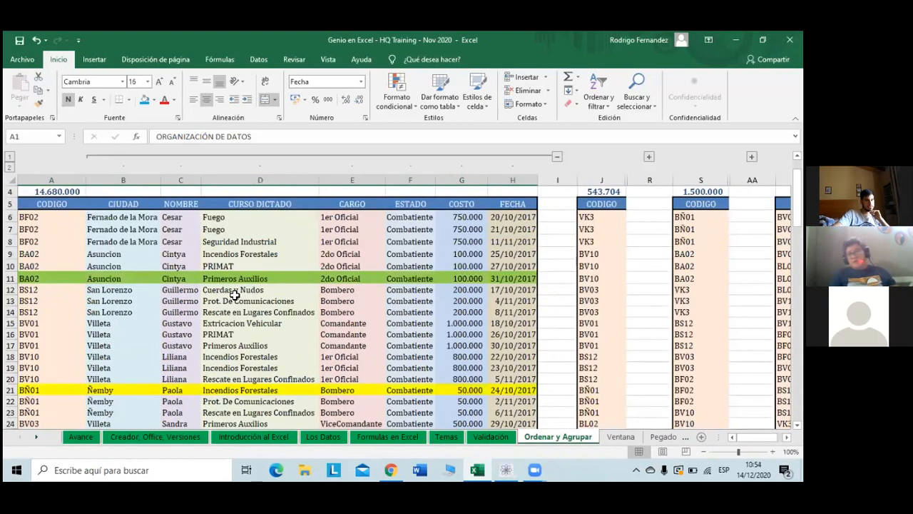
Expand all column groups and check the extent of the first table's CODIGO column from its header to its last row
left_click(9, 165)
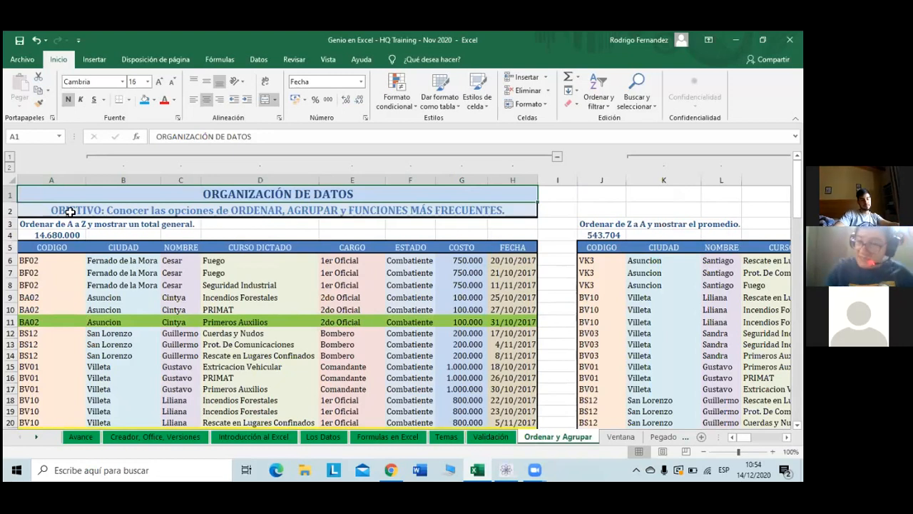
key("ctrl+Right")
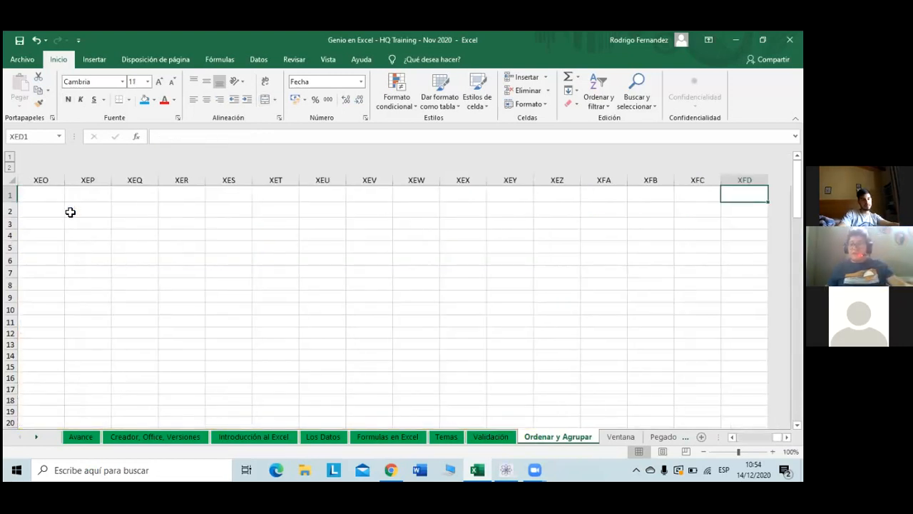
key("ctrl+Left")
key("Down")
key("Down")
key("Down")
key("Down")
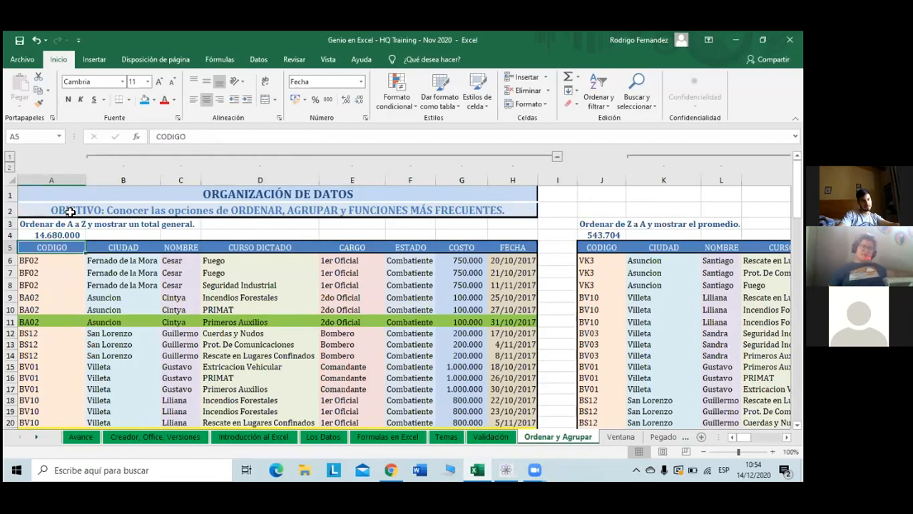
key("Down")
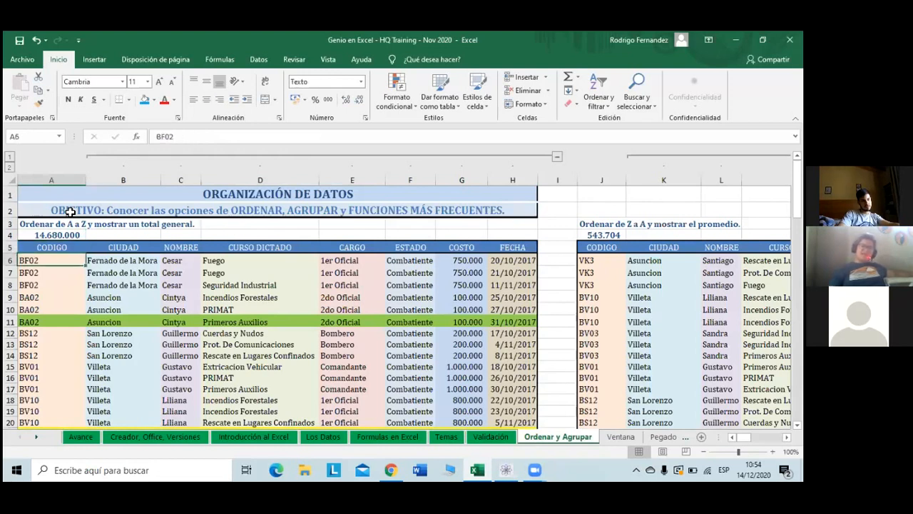
key("ctrl+Down")
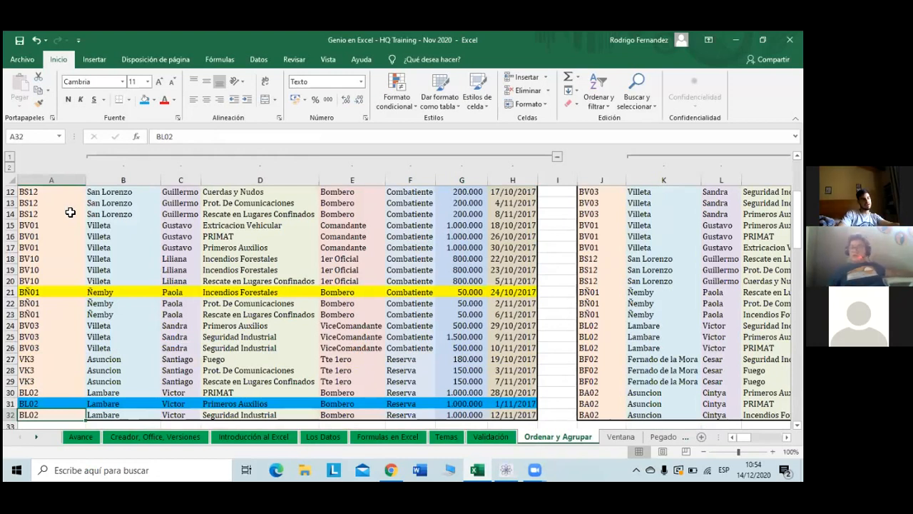
key("ctrl+Up")
key("Down")
key("Down")
key("Down")
key("Down")
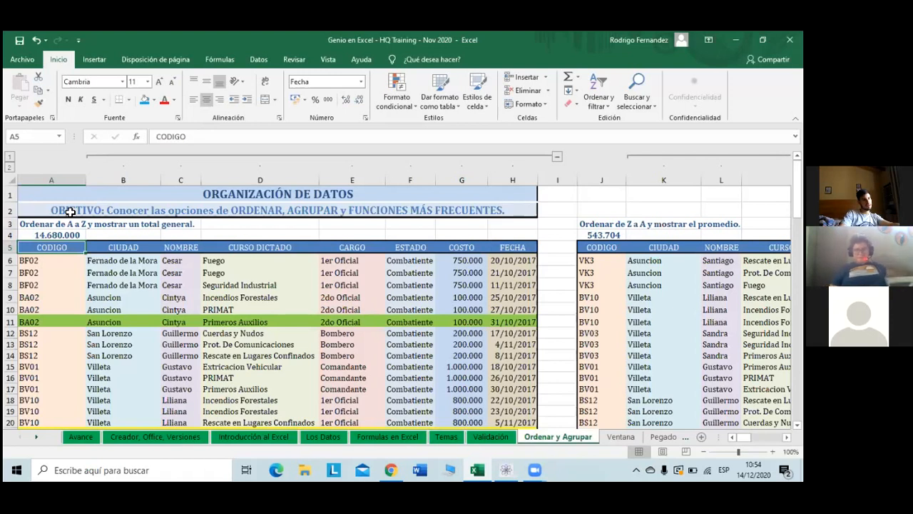
Select the first table's CODIGO entries by going directly to the range A6:A32, and look over the selection
left_click(33, 139)
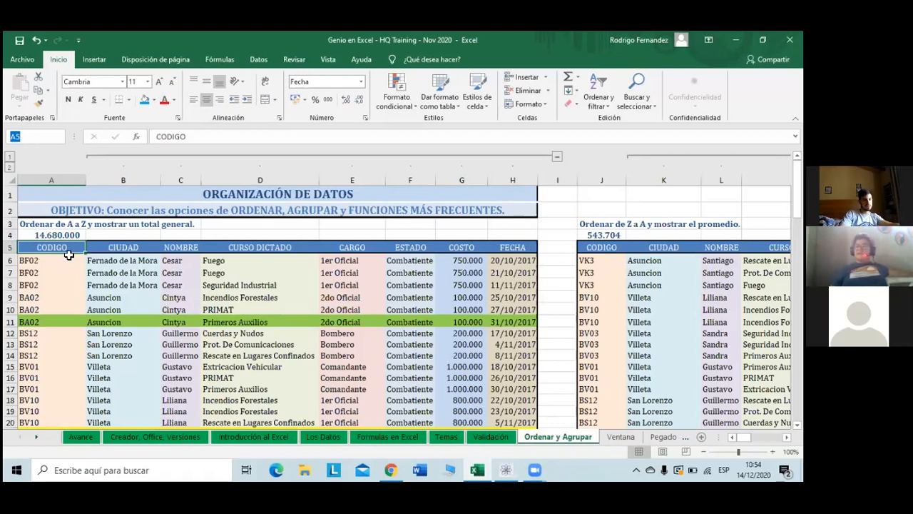
type("A6")
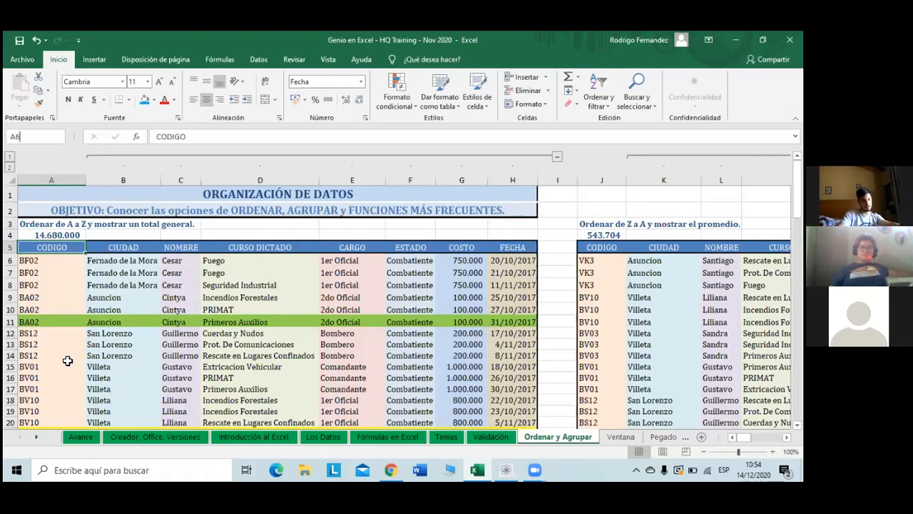
type(":")
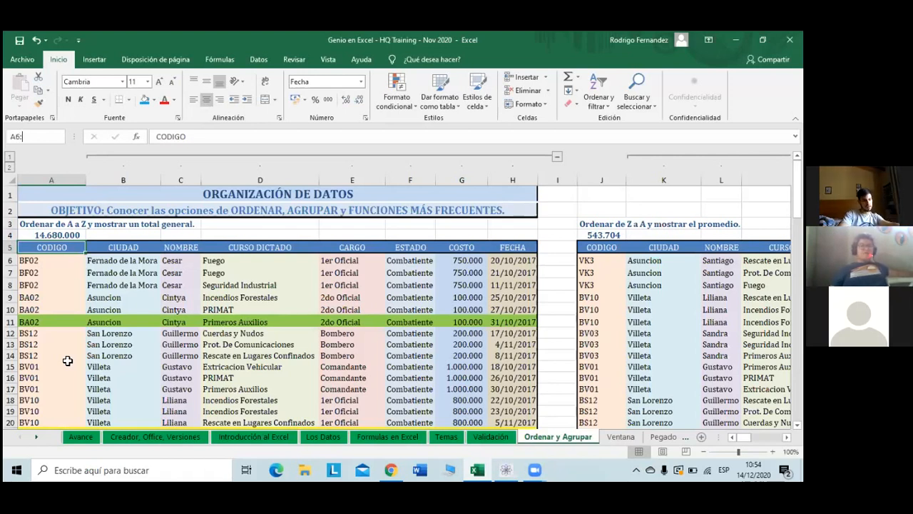
type("A32")
key("Return")
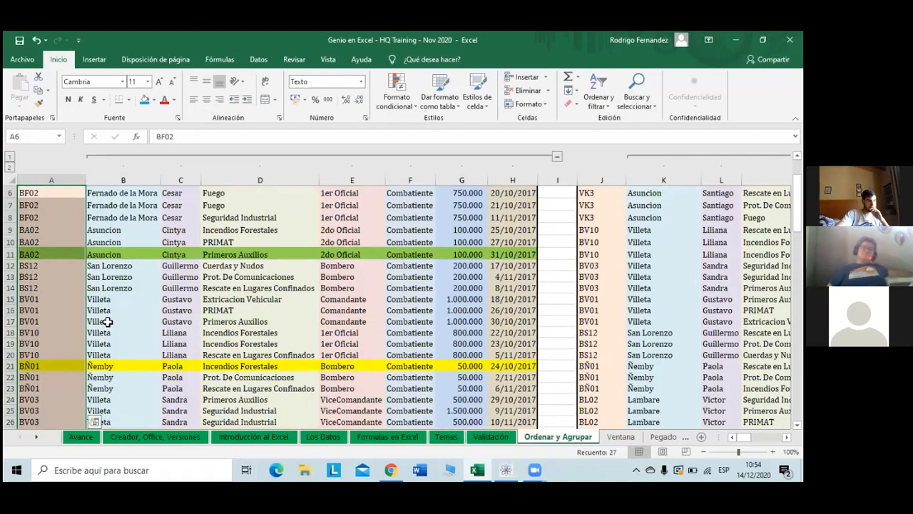
scroll(107, 322, "down", 3)
scroll(107, 322, "up", 4)
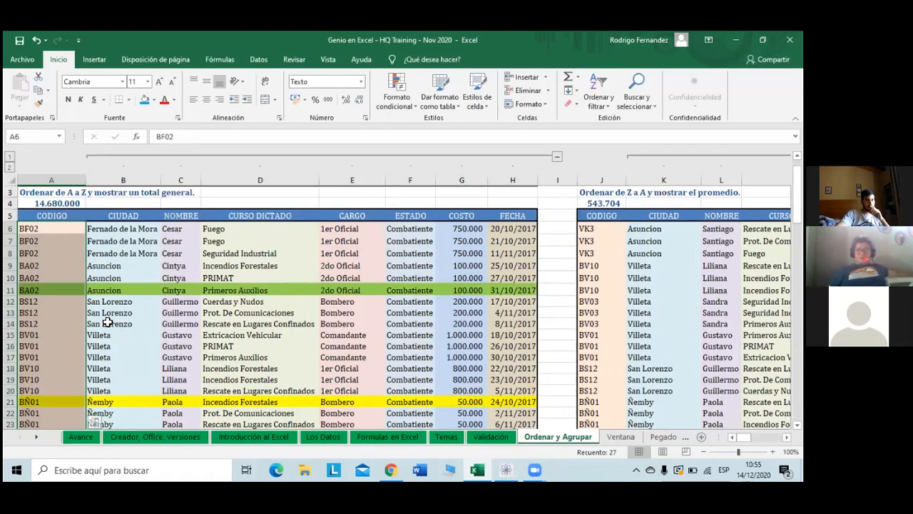
Select the whole of row 6 by going directly to the range 6:6, and return to a single cell
left_click(37, 136)
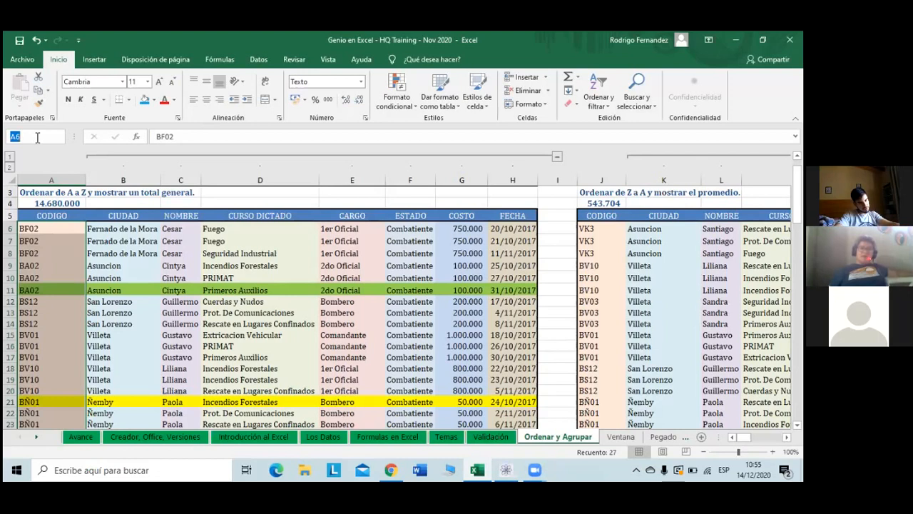
type("6:6")
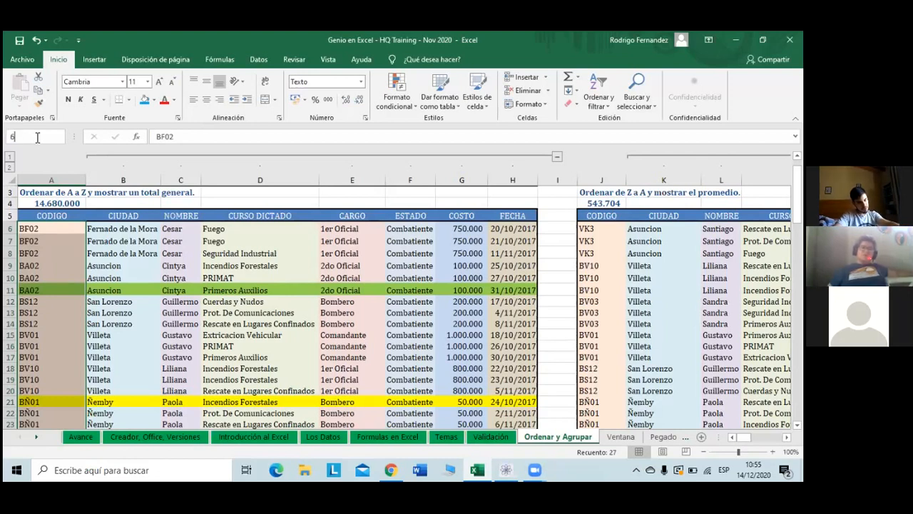
key("Return")
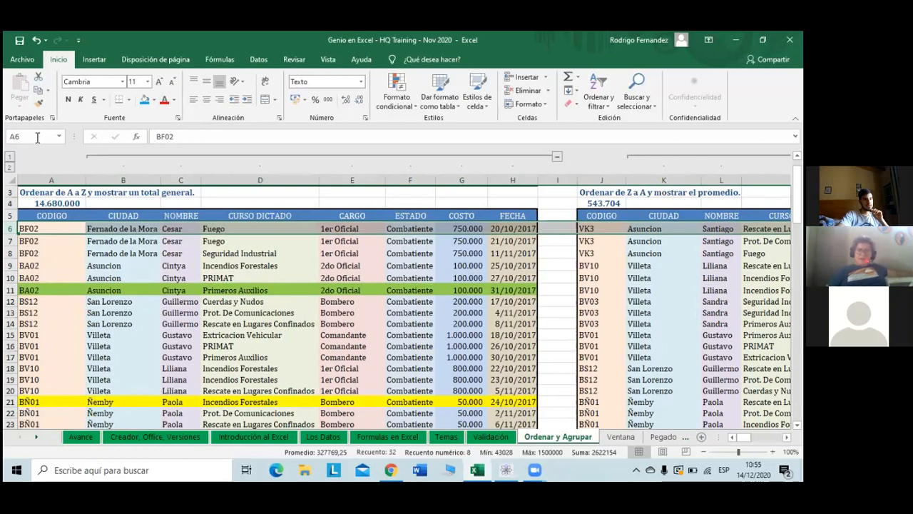
key("Left")
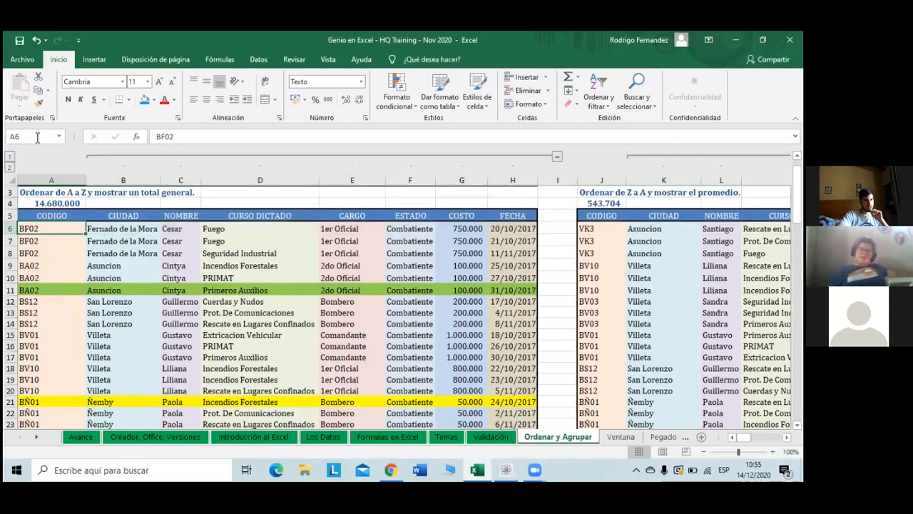
Select only rows 6 and 32 together by going directly to 6:6;32:32, and look over both selected rows
left_click(37, 137)
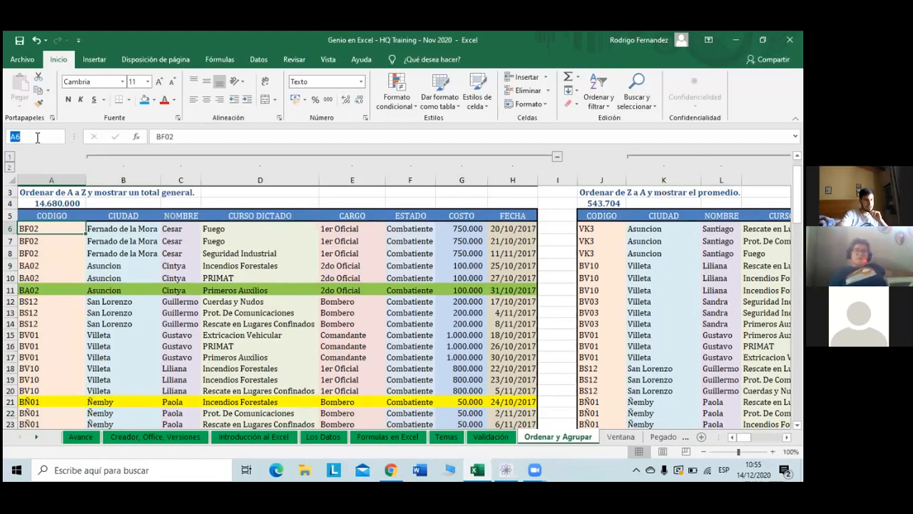
type("6:")
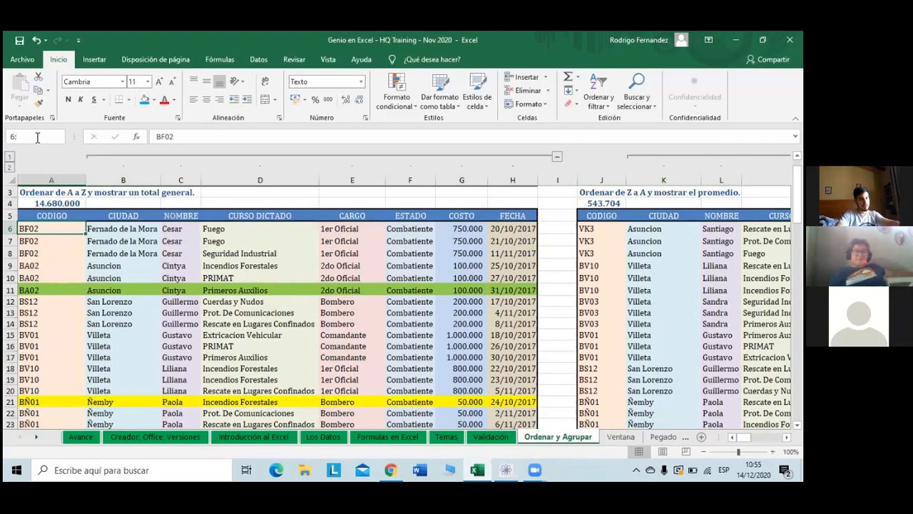
type("6;")
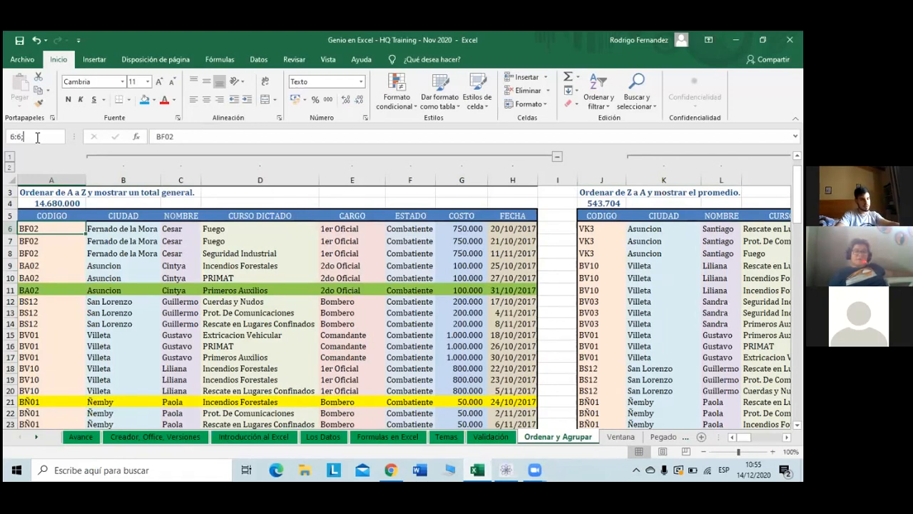
type("32:32")
key("Return")
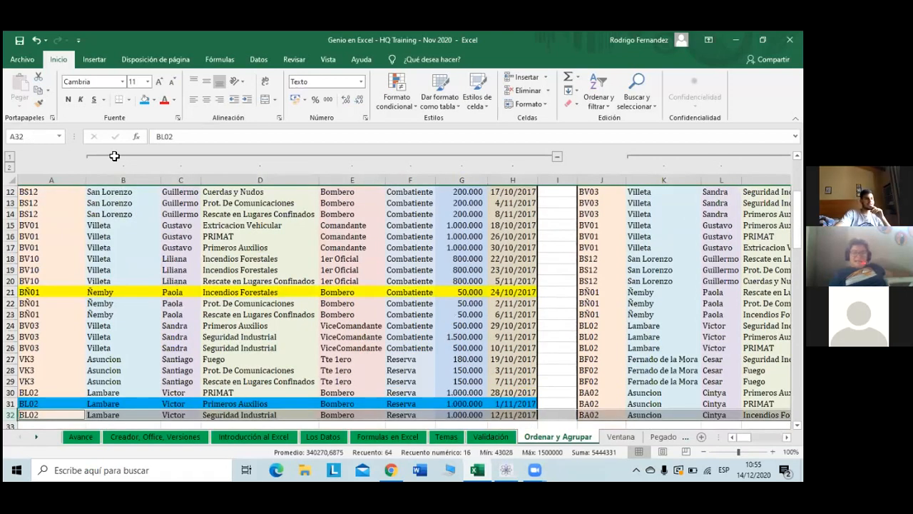
scroll(194, 254, "up", 3)
scroll(194, 255, "down", 2)
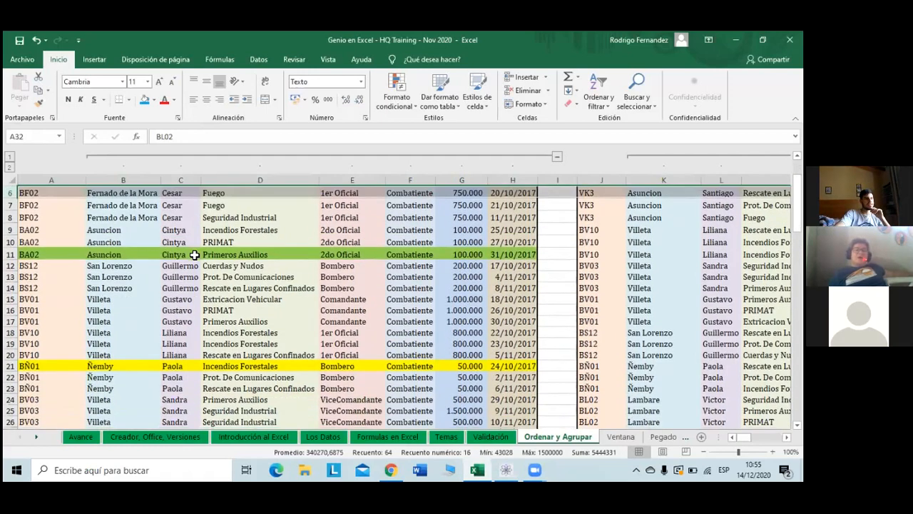
scroll(157, 237, "down", 1)
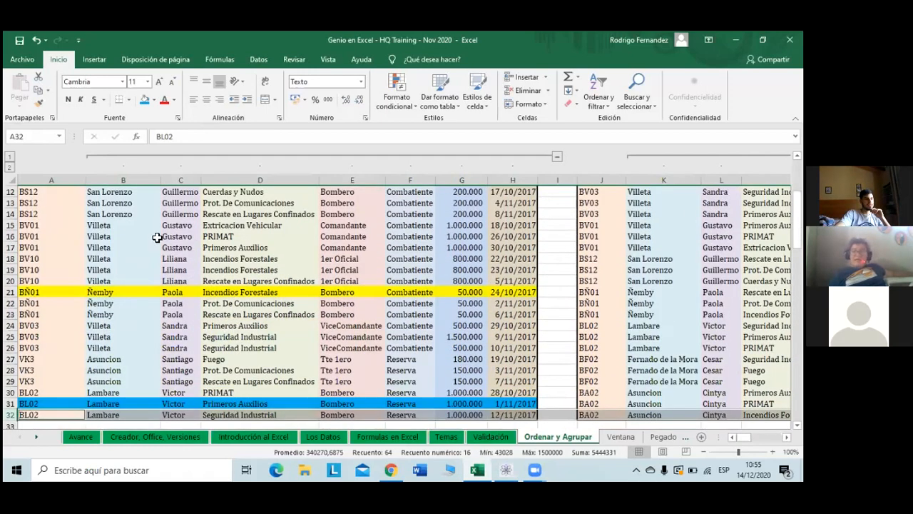
Select the block of rows from 6 through 32 by going directly to 6:6:32:32, and look over the selection
left_click(59, 136)
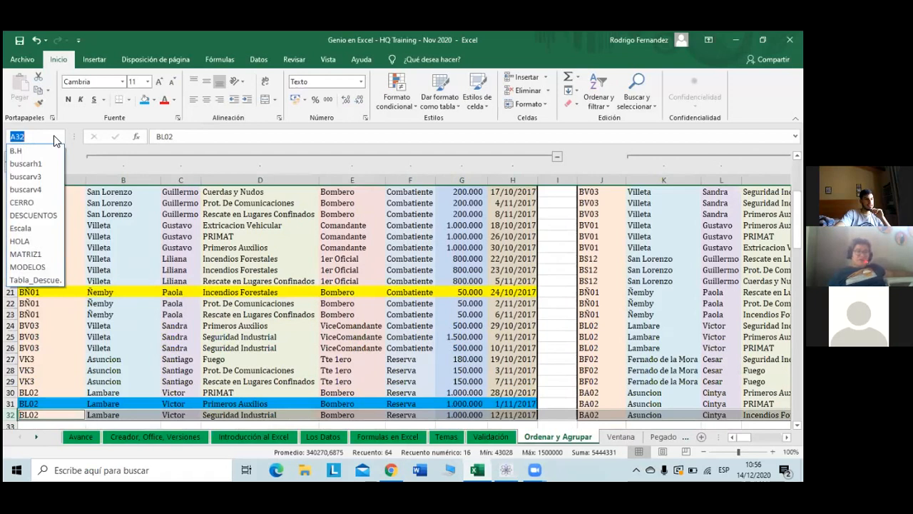
left_click(42, 137)
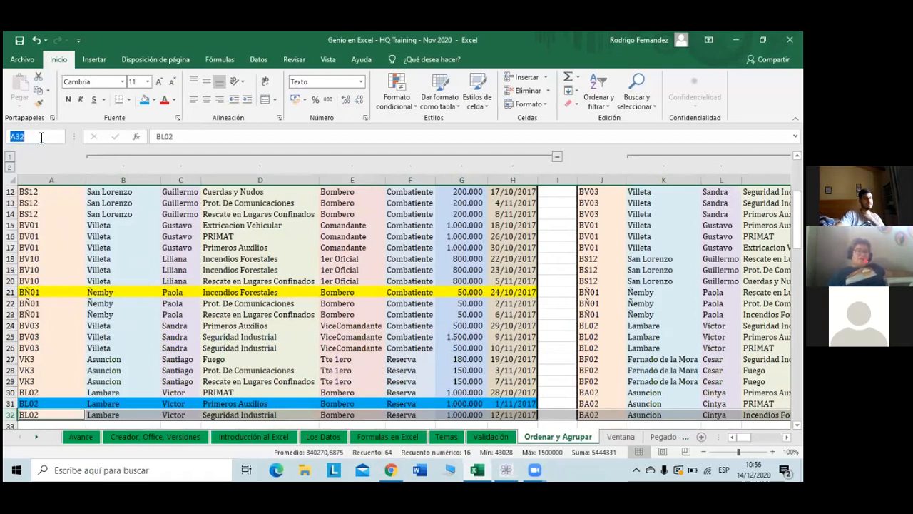
type("6:6:")
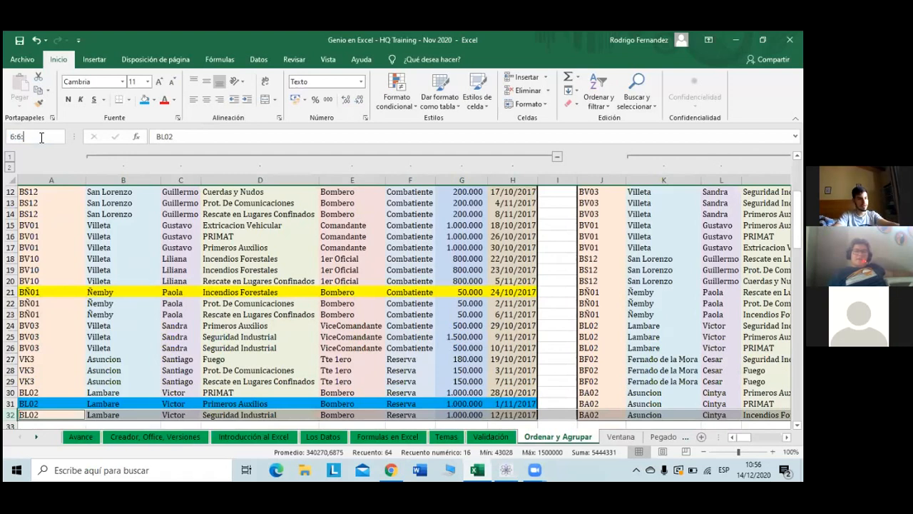
type("32:32")
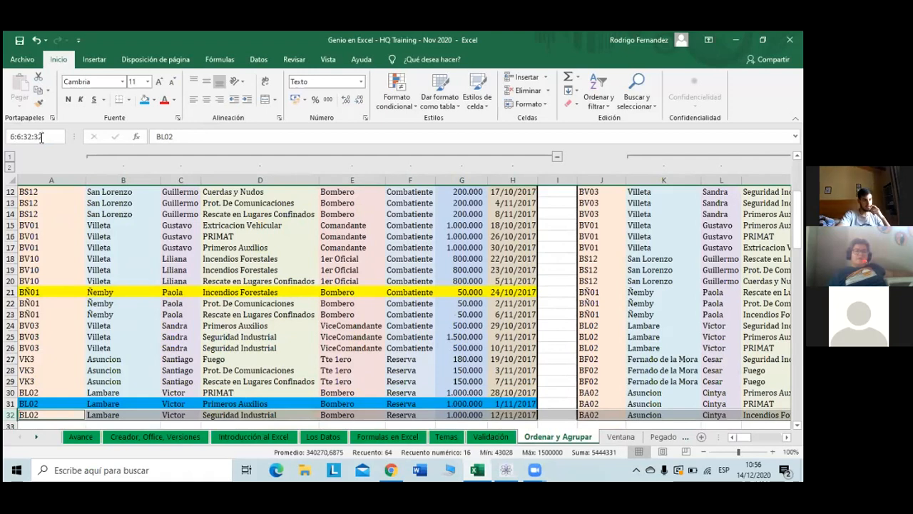
key("Return")
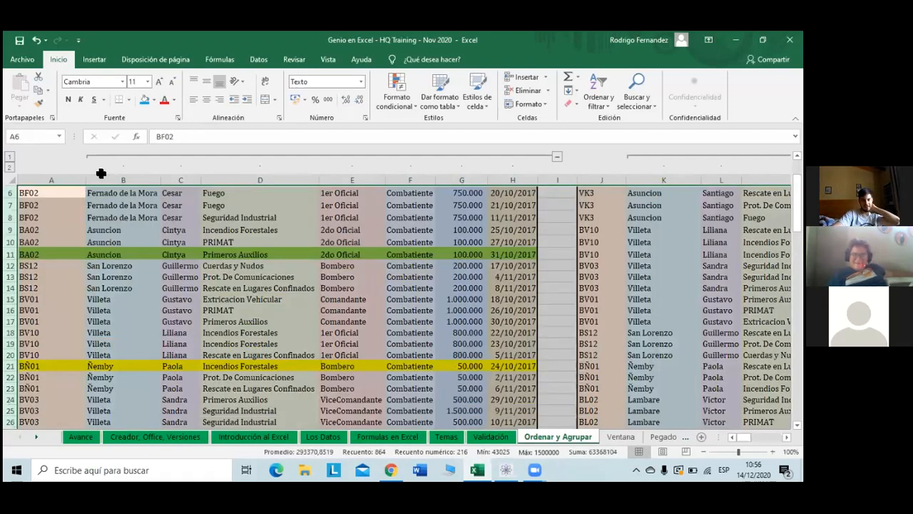
scroll(116, 230, "down", 4)
scroll(120, 230, "up", 4)
scroll(122, 229, "up", 2)
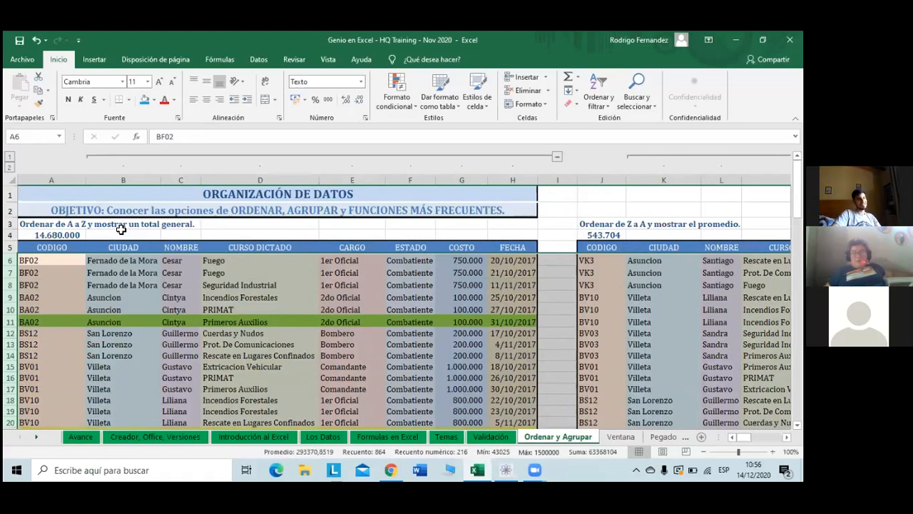
scroll(122, 229, "down", 5)
scroll(121, 229, "up", 4)
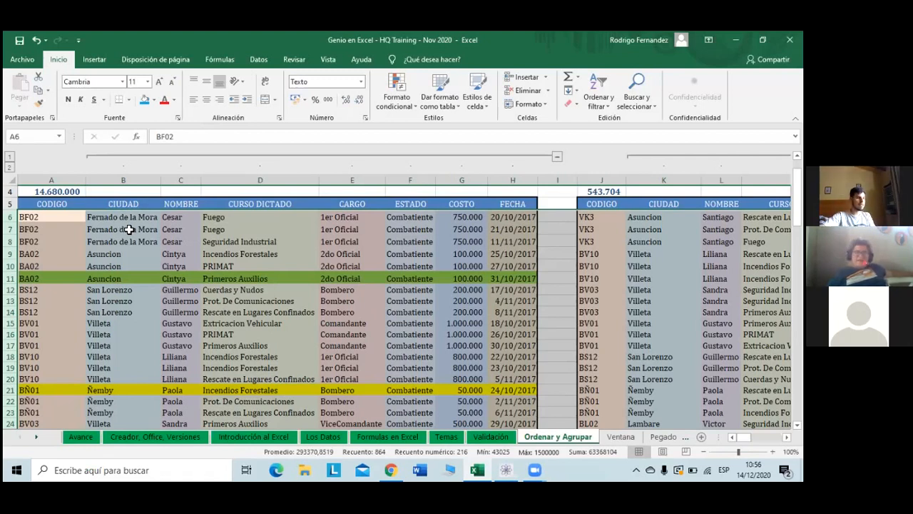
Clear the selection back to cell A6, select rows 6 to 32 with the shorter reference 6:32, and check the block's extent
left_click(89, 217)
left_click(46, 218)
left_click(34, 147)
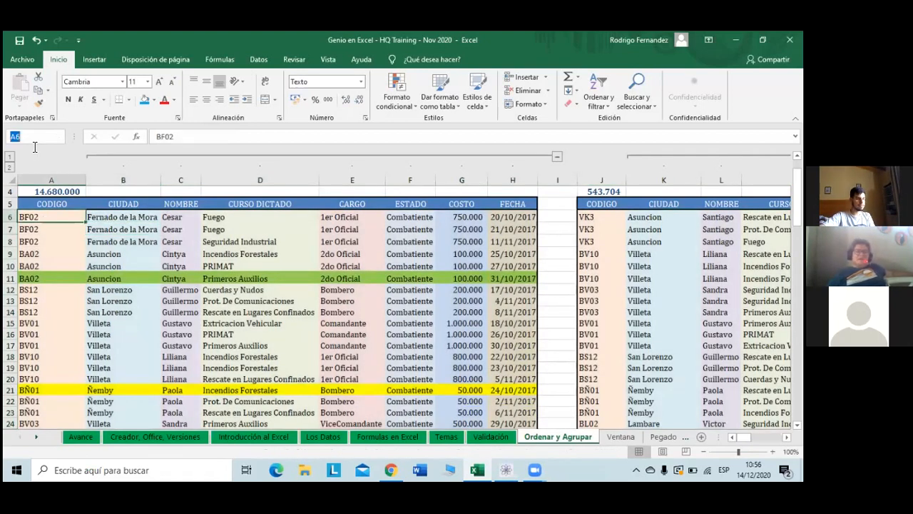
type("6:3")
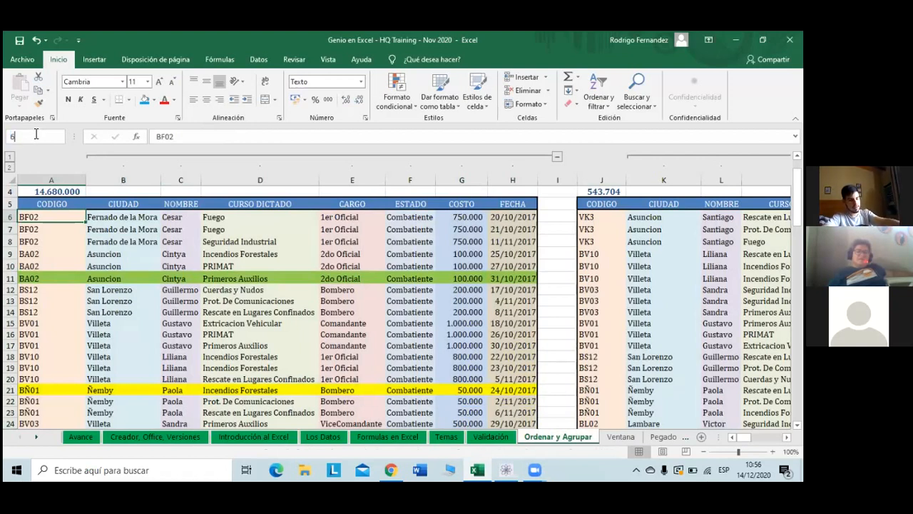
key("Return")
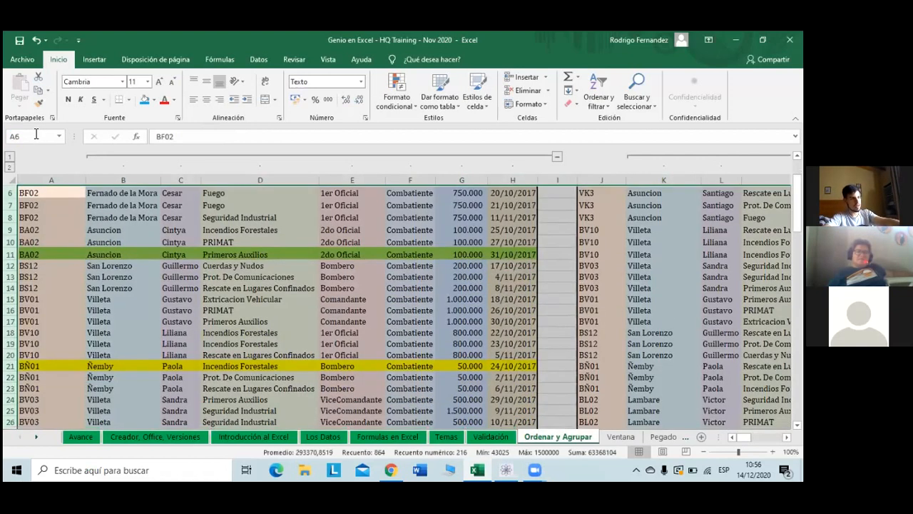
scroll(193, 308, "up", 1)
scroll(193, 308, "down", 1)
scroll(192, 308, "down", 3)
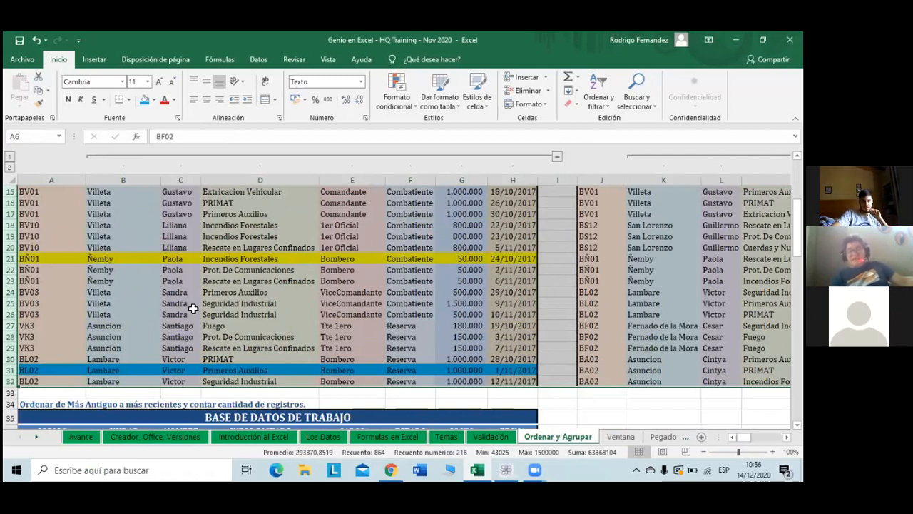
scroll(192, 309, "up", 4)
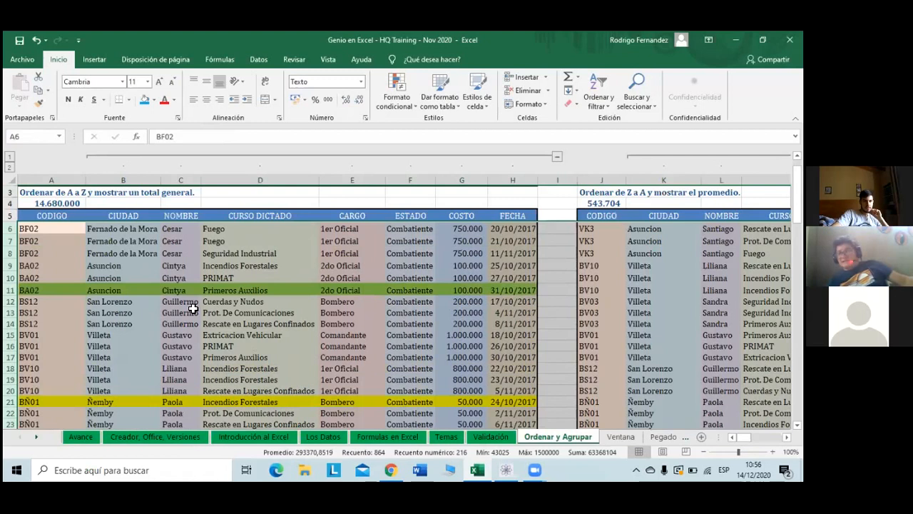
scroll(192, 308, "down", 1)
scroll(192, 309, "up", 1)
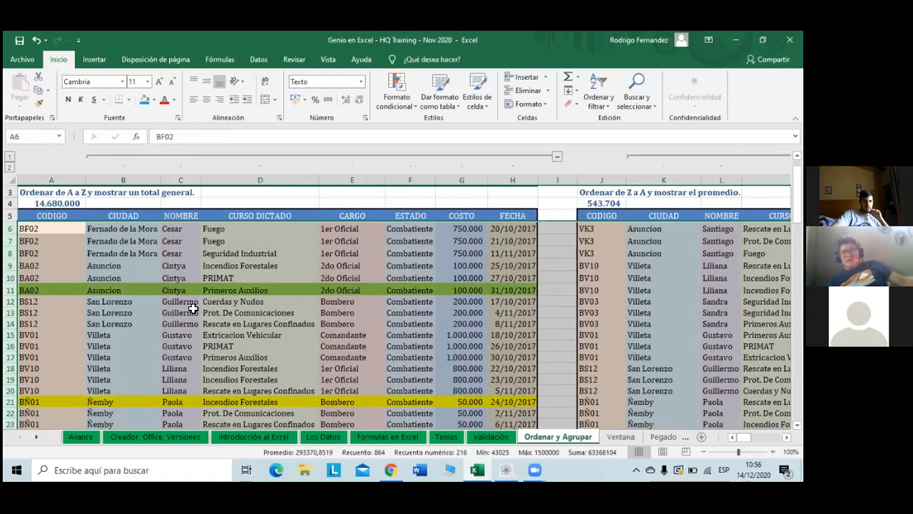
Bring up the data tools for the selected rows 6 to 32
left_click(258, 59)
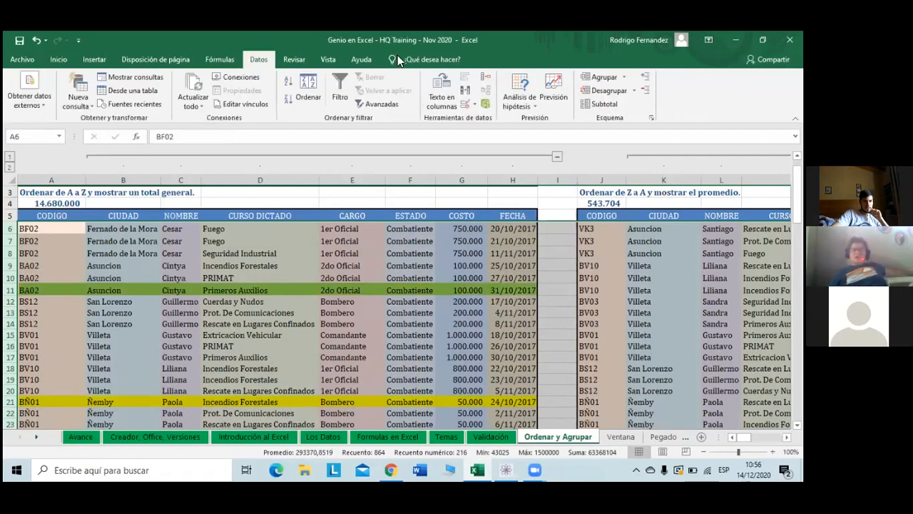
Group rows 6 to 32, which hold the records of the upper tables, and clear the selection
left_click(610, 78)
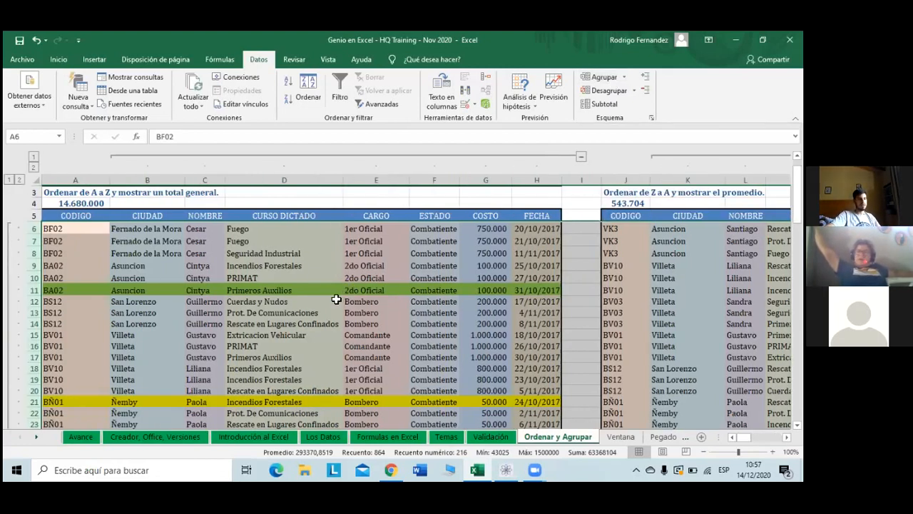
scroll(336, 300, "down", 5)
scroll(336, 300, "up", 5)
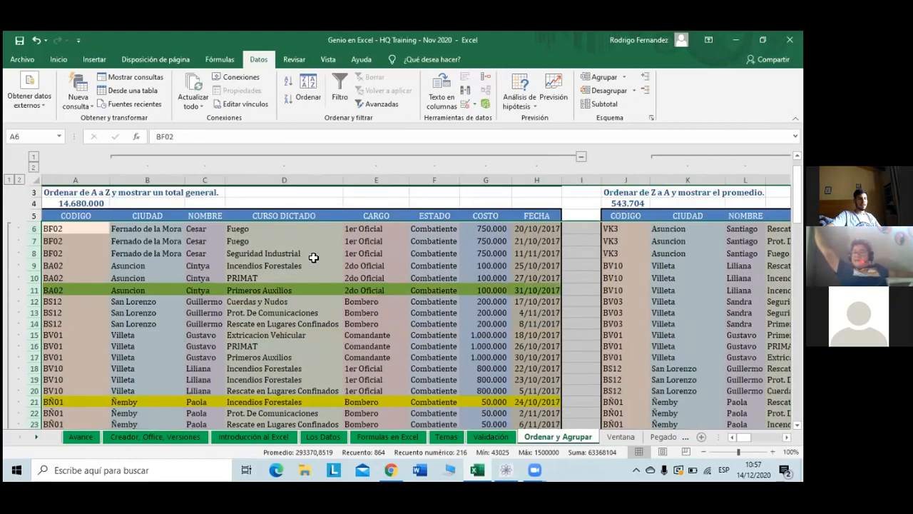
left_click(265, 253)
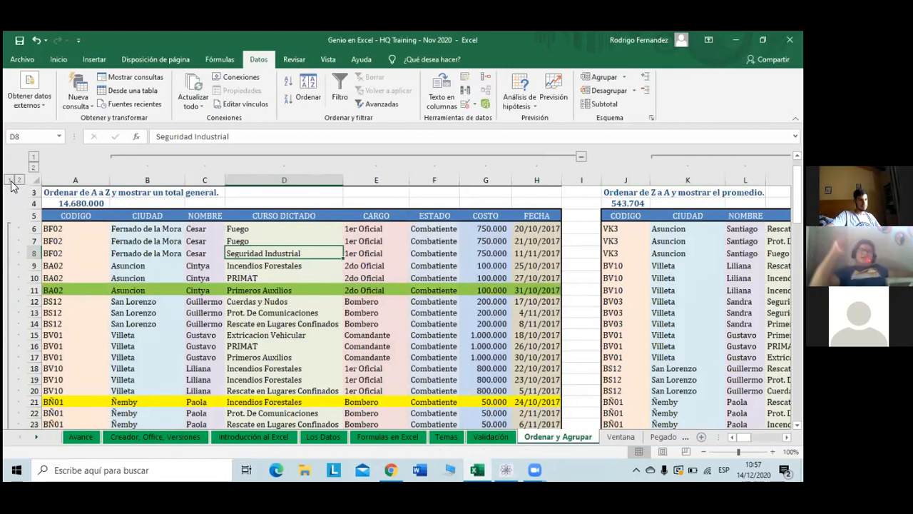
Collapse the row group and all column groups to level 1, and expand only columns B to H
left_click(9, 180)
scroll(45, 160, "up", 1)
left_click(33, 156)
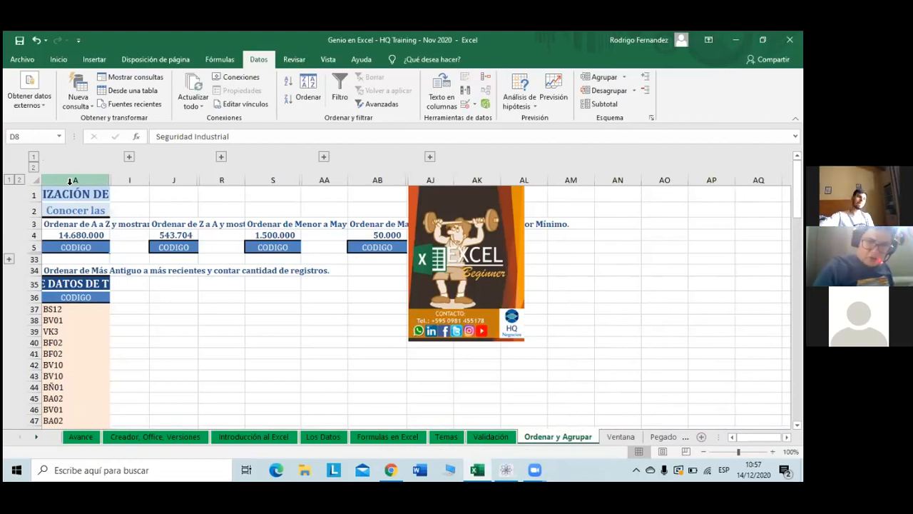
left_click(129, 157)
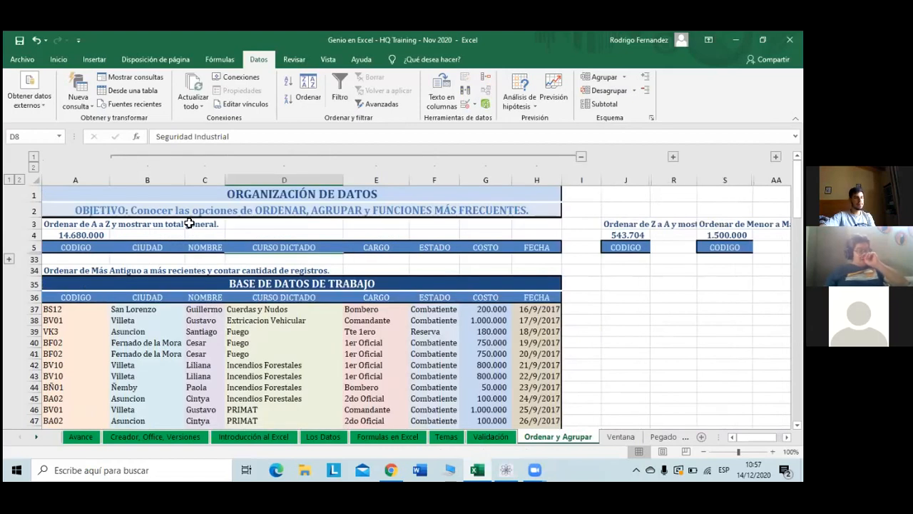
Examine both BASE DE DATOS DE TRABAJO tables and go through the FECHA dates in rows 37 to 63
scroll(190, 223, "down", 7)
scroll(190, 224, "down", 6)
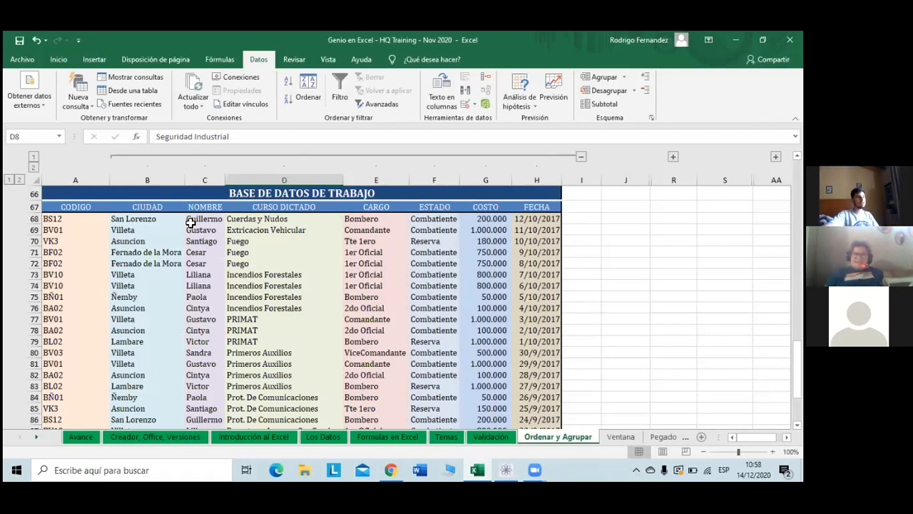
scroll(190, 222, "up", 13)
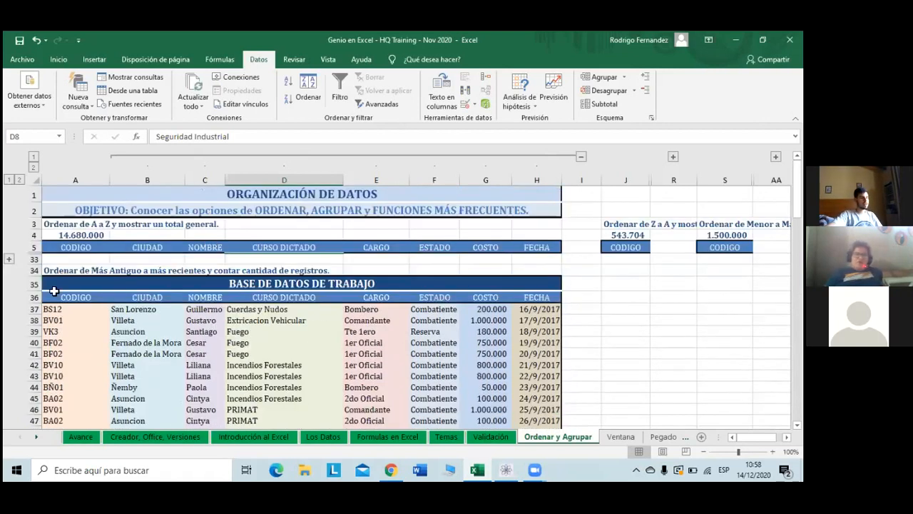
scroll(133, 292, "down", 1)
left_click(78, 240)
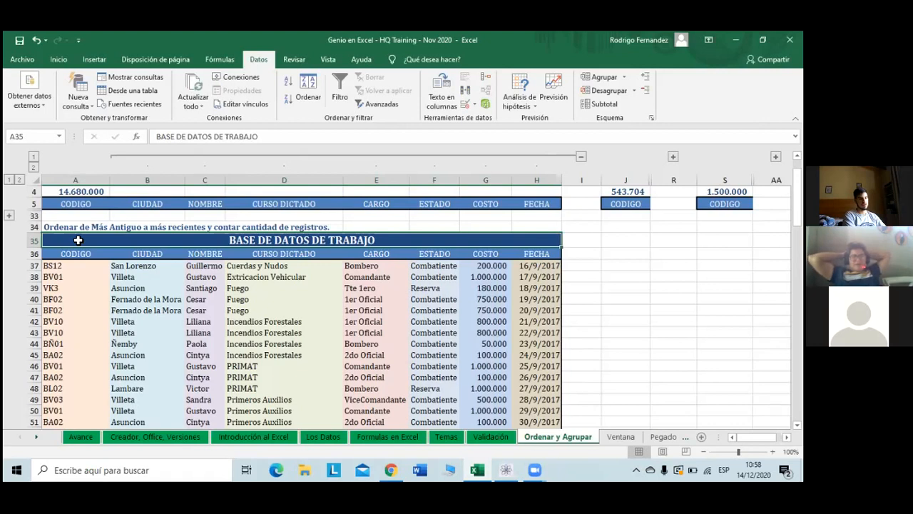
key("Right")
key("Down")
key("Left")
key("Down")
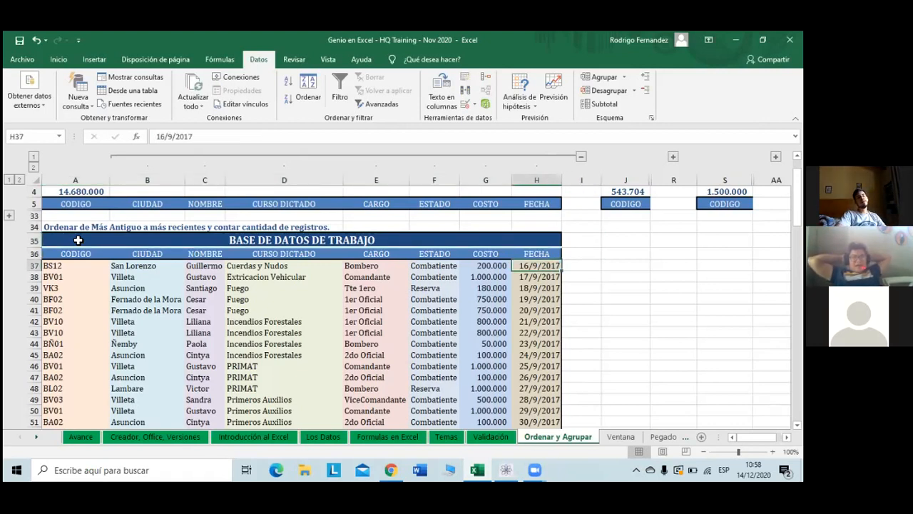
key("shift+Down")
key("shift+Down")
key("shift+Down")
key("shift+Down")
key("shift+Down")
key("shift+Down")
key("shift+Down")
key("shift+Down")
key("shift+Down")
key("shift+Down")
key("shift+Down")
key("shift+Down")
key("shift+Down")
key("shift+Down")
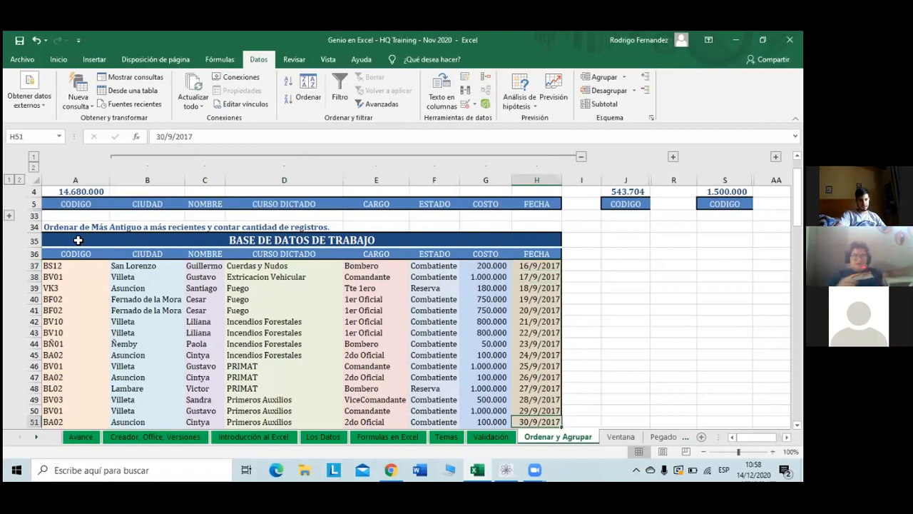
key("shift+Down")
key("shift+Down")
key("shift+Down")
key("shift+Down")
key("shift+Down")
key("shift+Down")
key("shift+Down")
key("shift+Down")
key("shift+Down")
key("shift+Down")
key("shift+Down")
key("shift+Down")
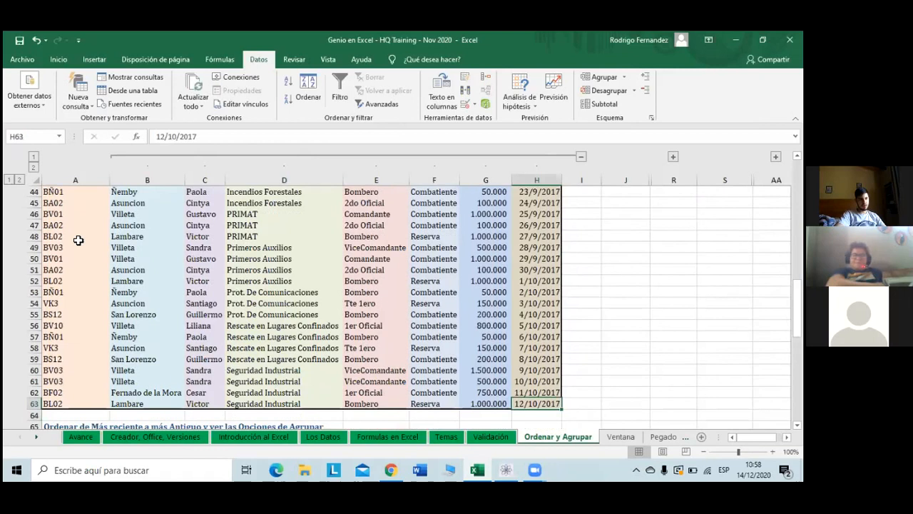
key("ctrl+Up")
key("ctrl+Up")
key("Down")
key("Down")
key("Down")
key("Down")
key("Down")
key("Down")
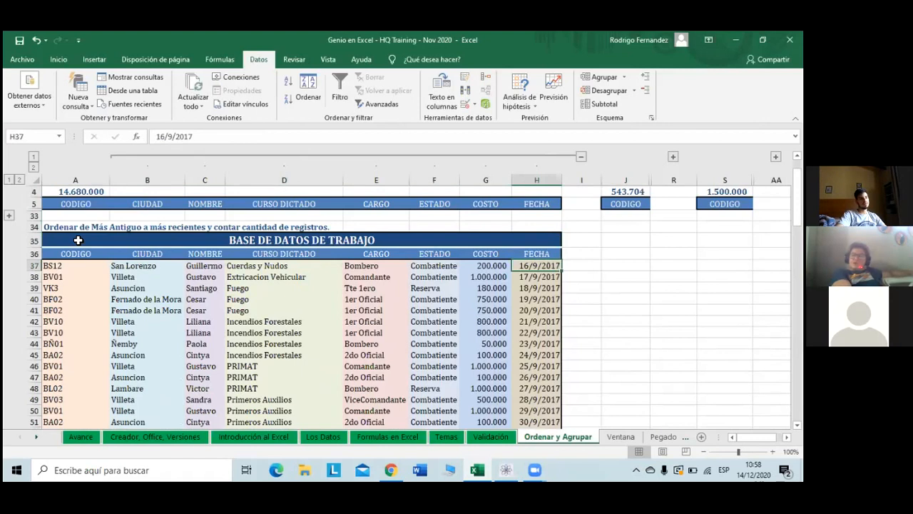
key("shift+Down")
key("ctrl+Down")
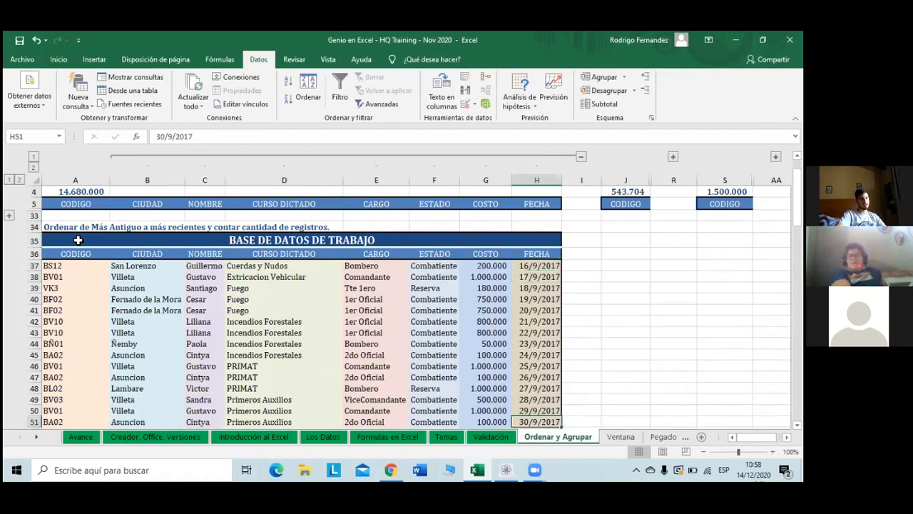
key("Down")
key("Down")
key("Down")
key("Down")
key("Down")
key("Down")
key("Down")
key("Down")
key("Down")
key("Down")
key("Down")
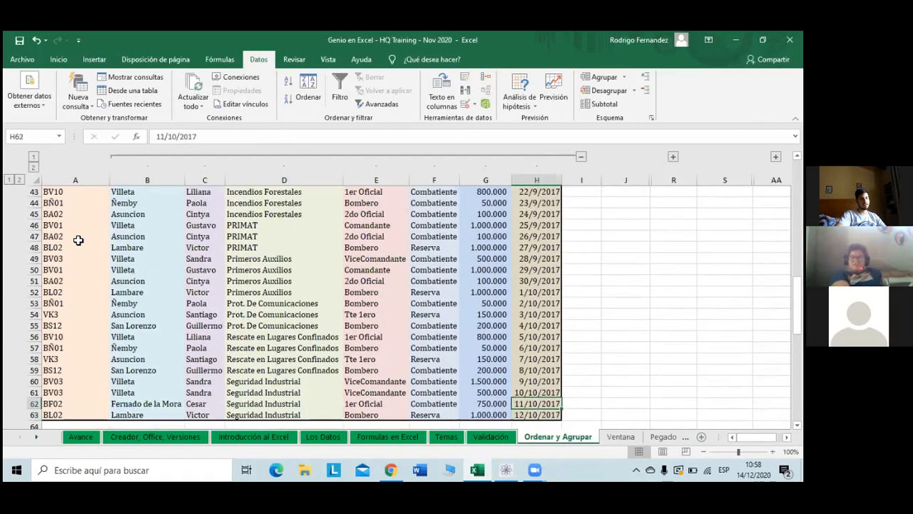
key("Up")
key("Up")
key("Up")
key("Up")
key("Up")
key("Up")
key("Up")
key("Up")
key("Up")
key("Up")
key("Up")
key("Up")
key("Up")
key("Up")
key("Up")
key("Up")
key("Up")
key("Up")
key("Up")
key("Up")
Try to sort the first BASE DE DATOS DE TRABAJO table by FECHA from oldest to newest, starting from cell H37
key("Down")
key("Down")
key("Down")
key("Down")
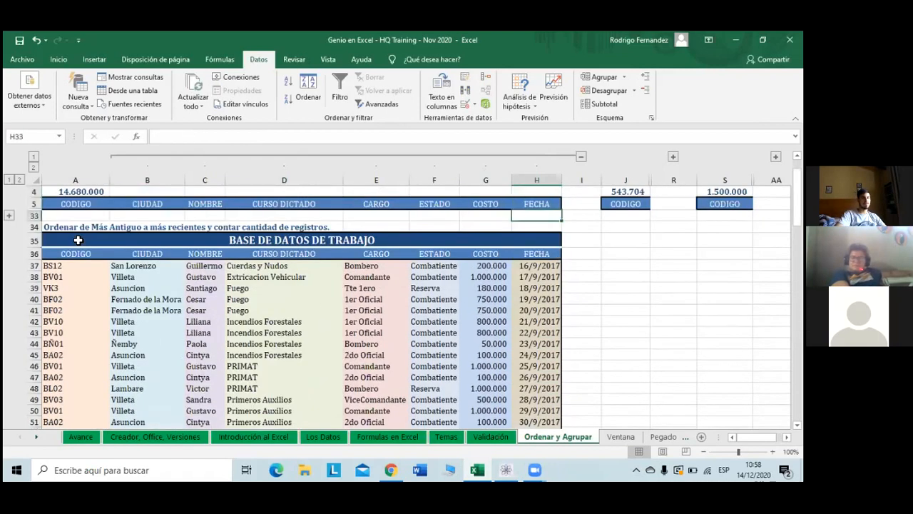
key("Down")
key("Down")
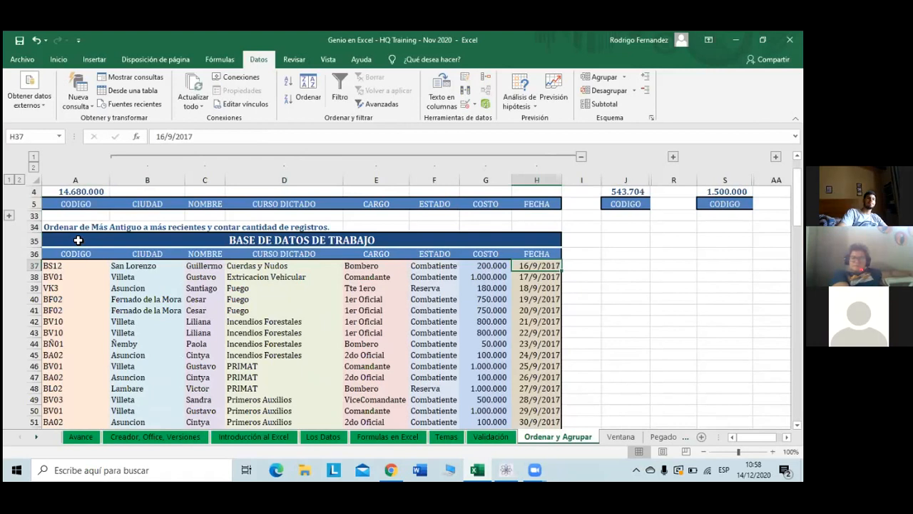
left_click(287, 83)
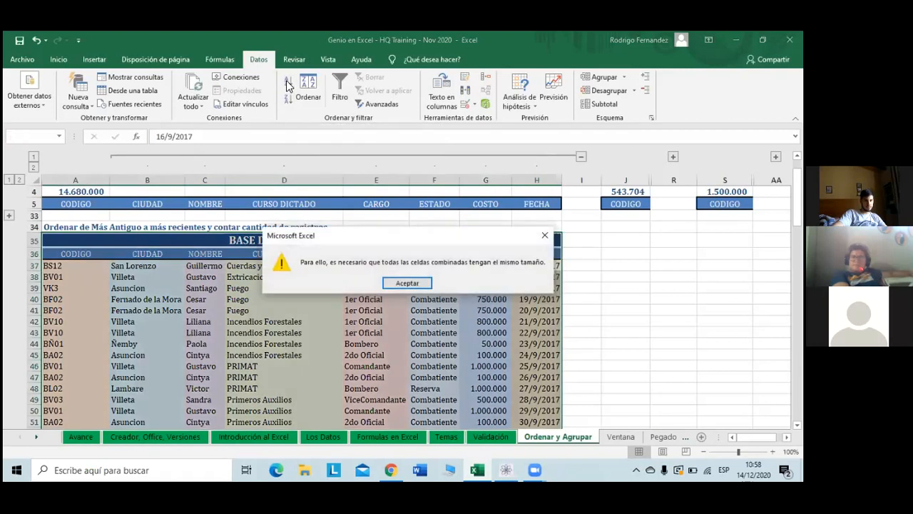
left_click(545, 236)
Examine the merged BASE DE DATOS DE TRABAJO title cell in row 35 against column H and the FECHA and CODIGO headers
double_click(378, 241)
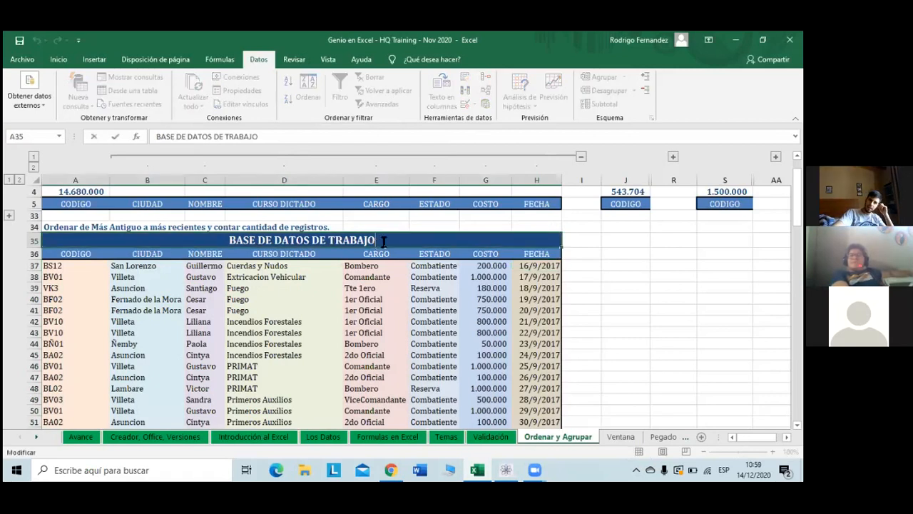
left_click(535, 255)
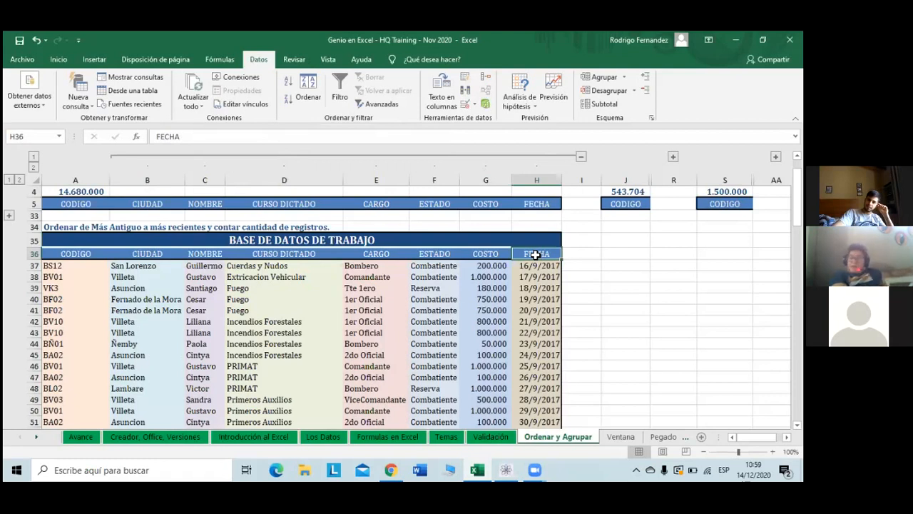
left_click(534, 241)
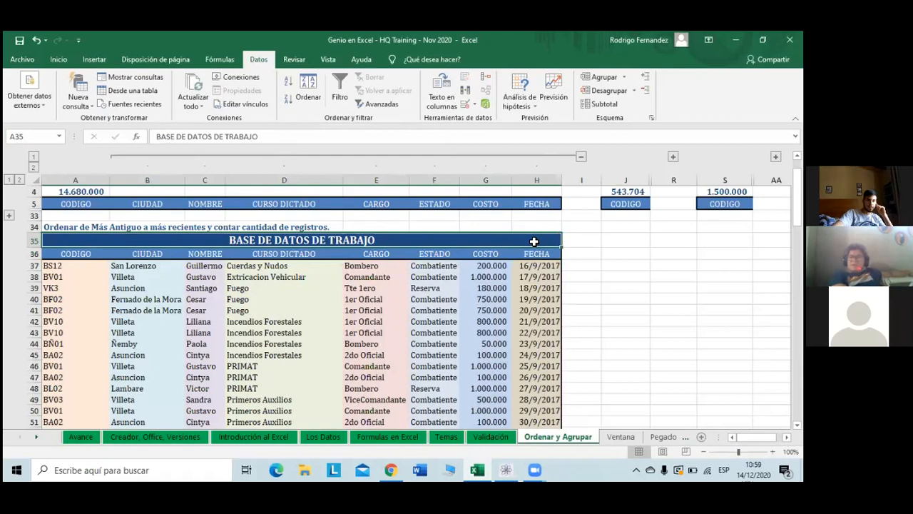
left_click(537, 178)
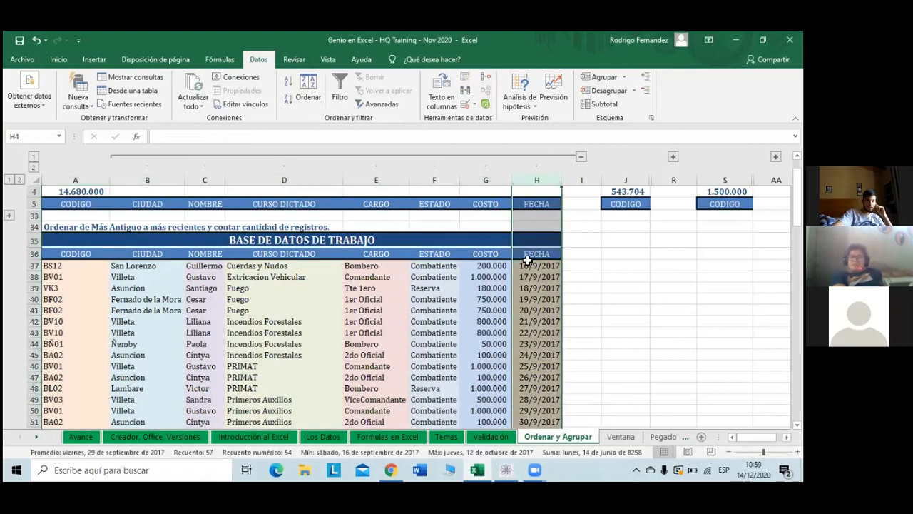
left_click(526, 264)
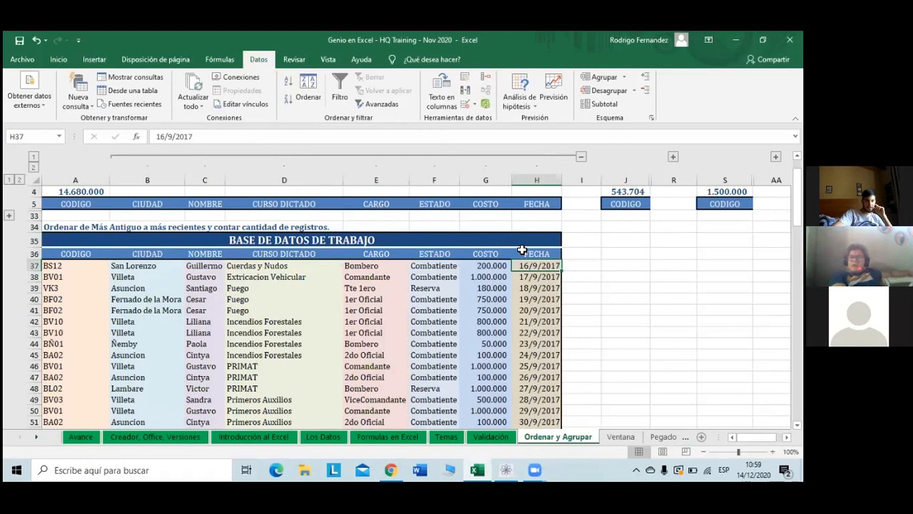
left_click(522, 251)
left_click(529, 242)
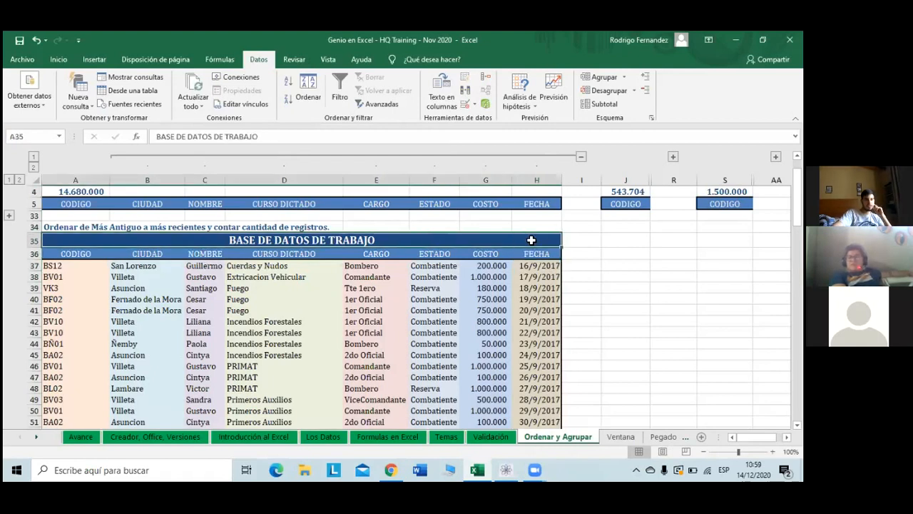
left_click(85, 251)
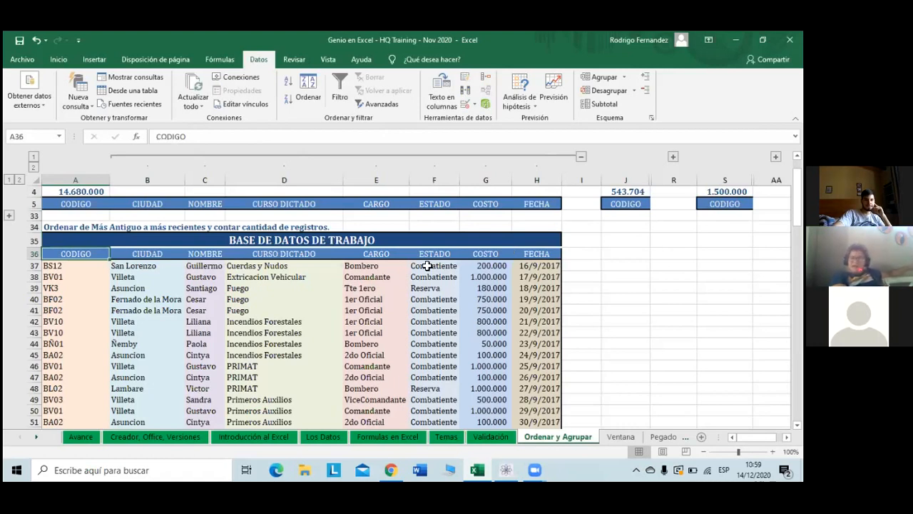
Try inserting cells at the merged title in row 35 with the existing cells shifted down, and undo the insertion
left_click(366, 242)
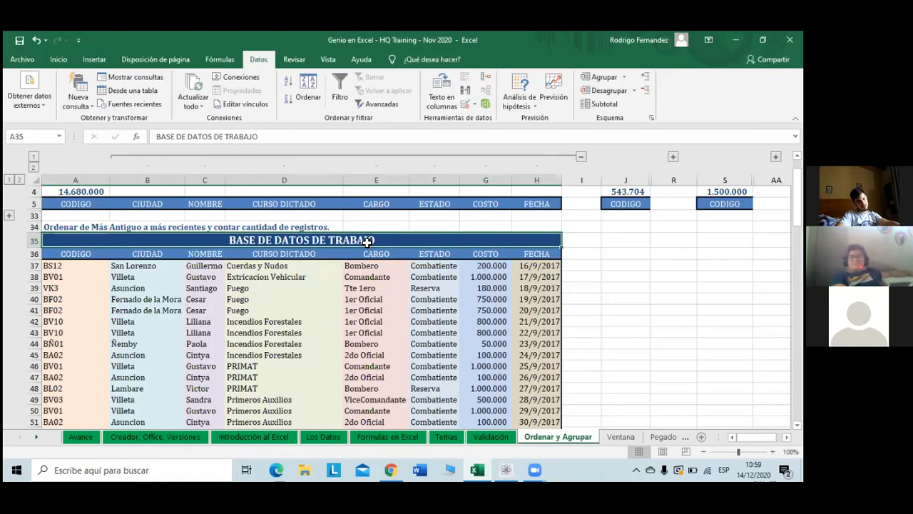
key("ctrl+plus")
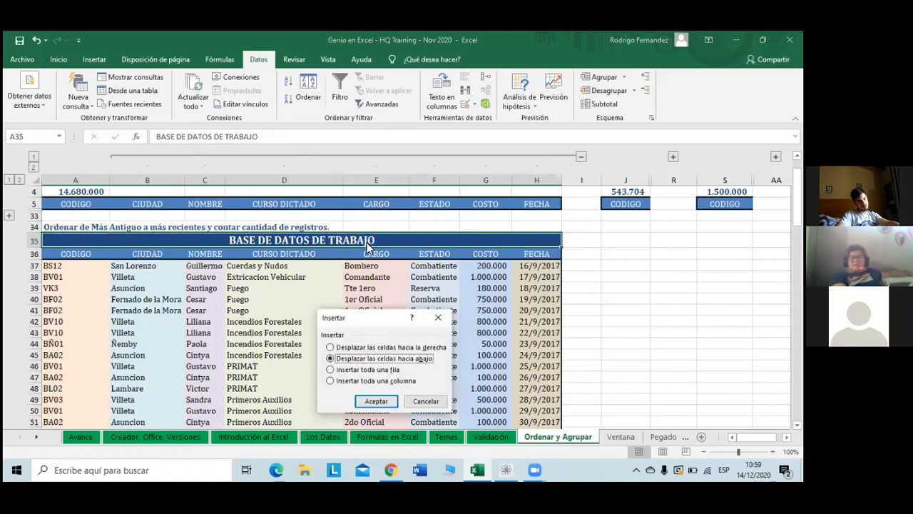
left_click(376, 402)
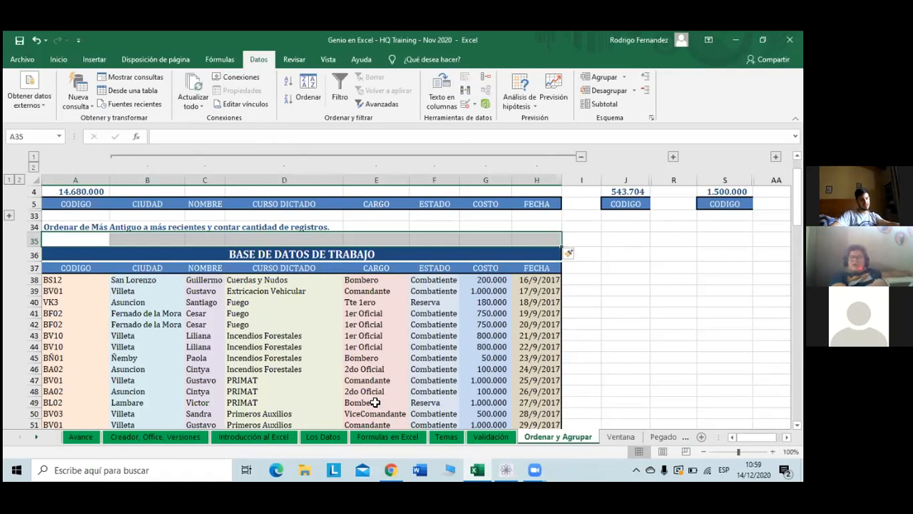
key("ctrl+z")
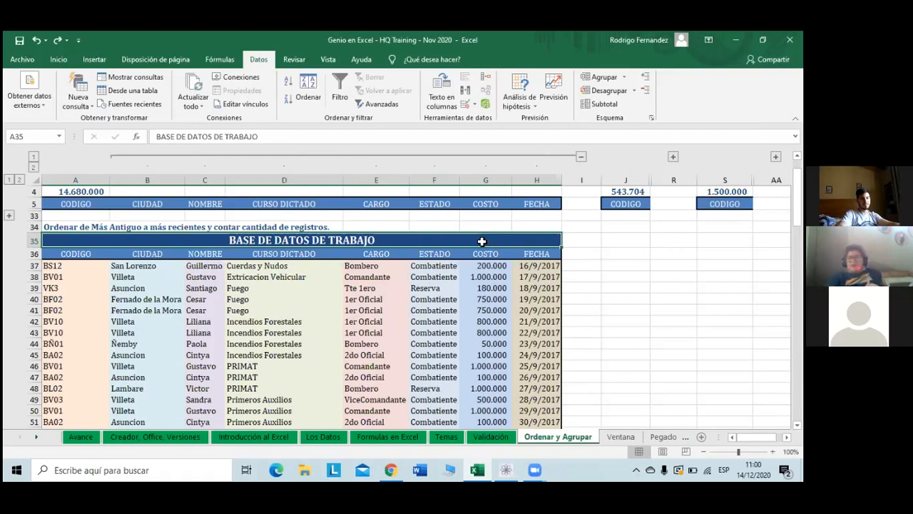
Try inserting an entire row above the merged title in row 35, and undo the insertion
key("ctrl+plus")
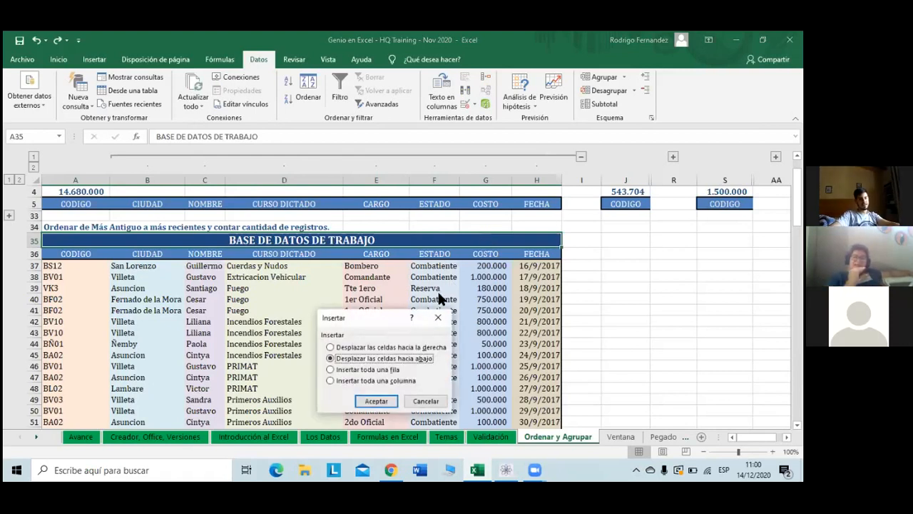
left_click(382, 370)
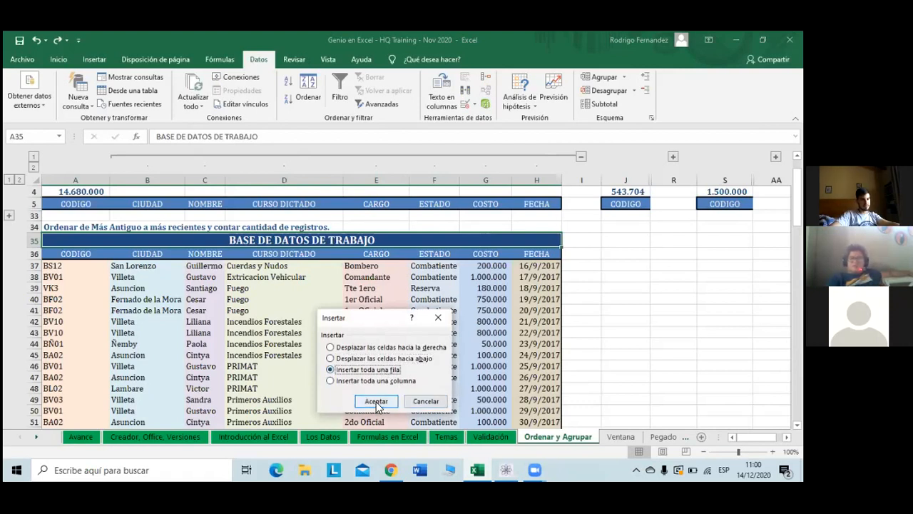
left_click(376, 401)
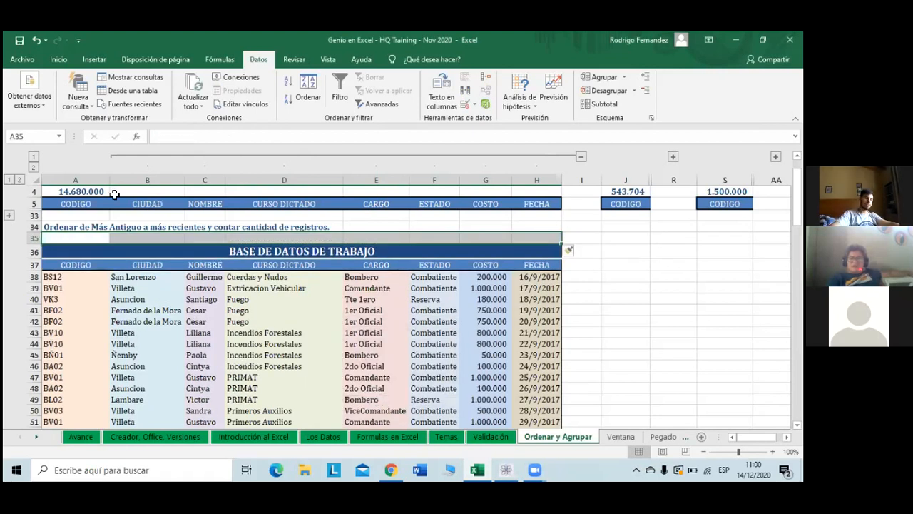
key("ctrl+z")
Insert a cell at the CODIGO header in A36, shifting cells down and accepting that merged cells are separated
left_click(98, 250)
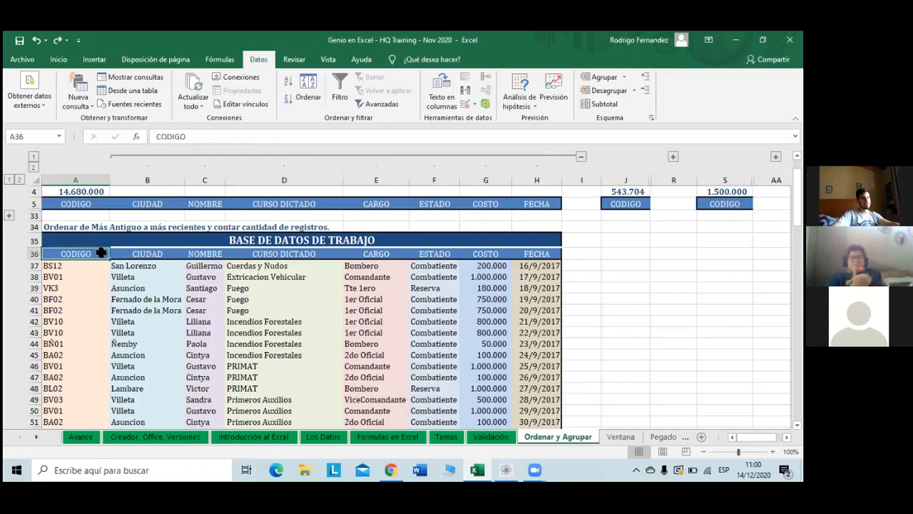
key("ctrl+plus")
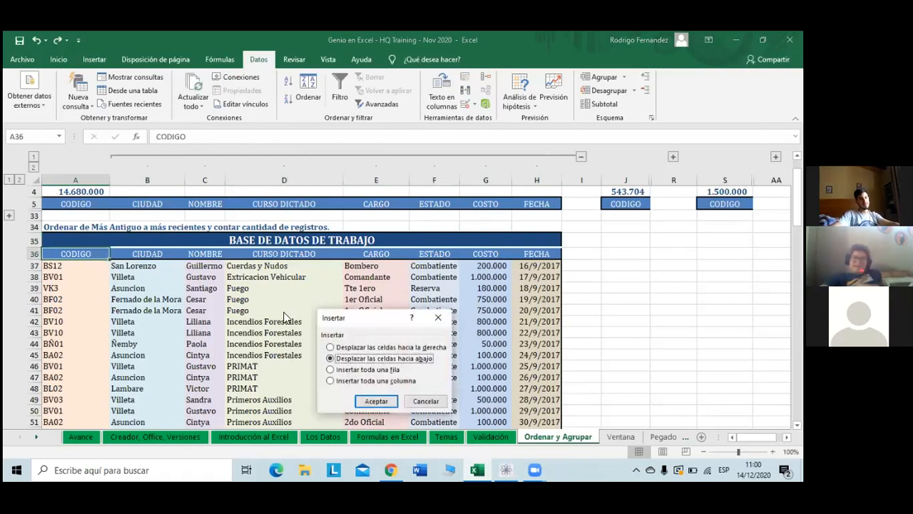
left_click(377, 402)
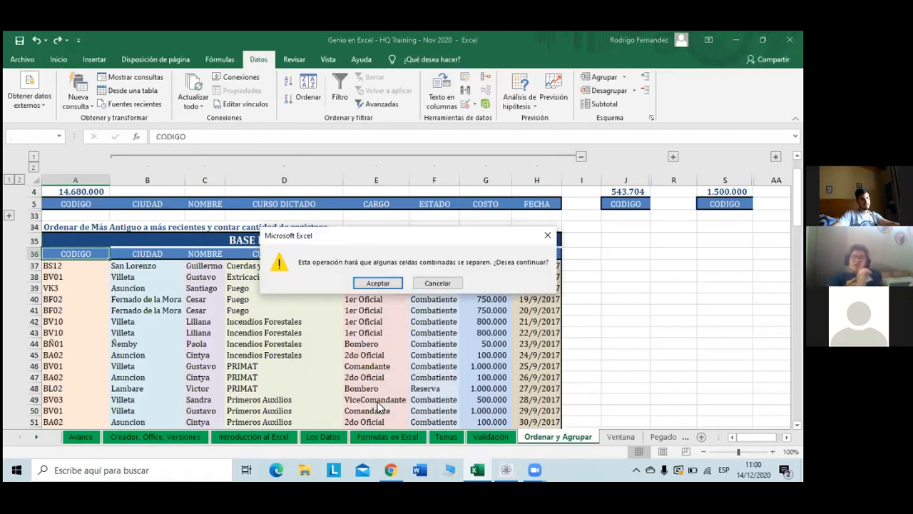
left_click(395, 282)
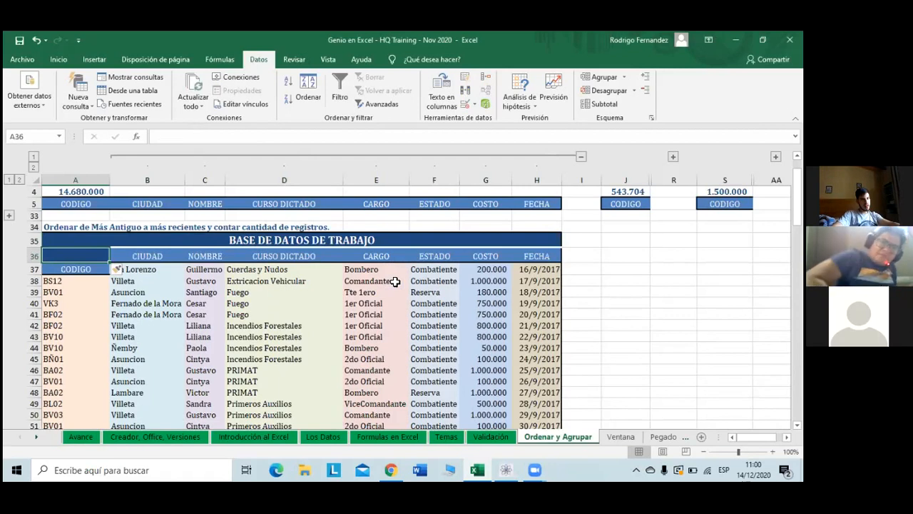
Undo the cell insertion at A36 and insert an entire row above the CODIGO to FECHA header row instead
key("ctrl+z")
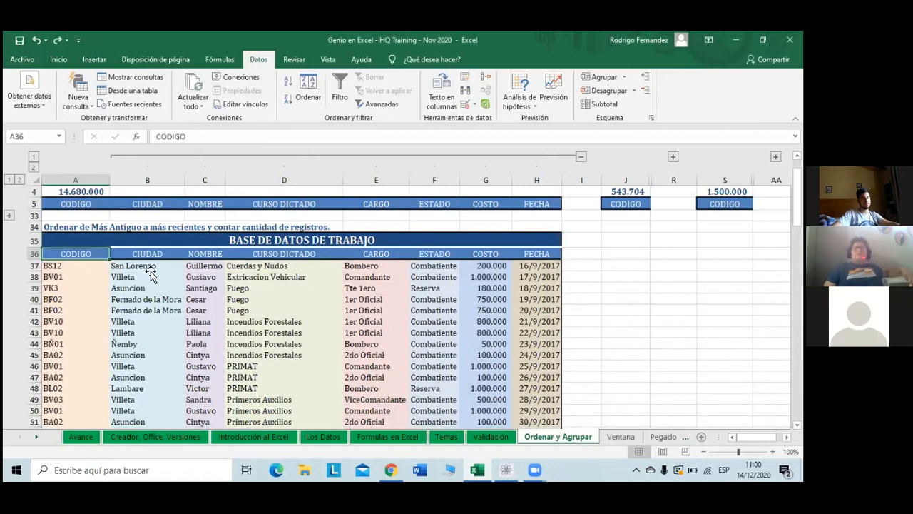
left_click(35, 253)
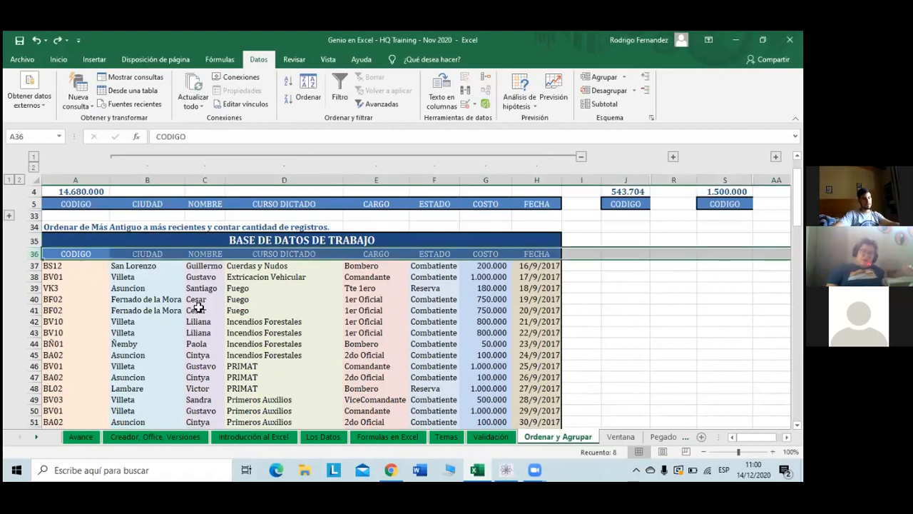
key("ctrl+plus")
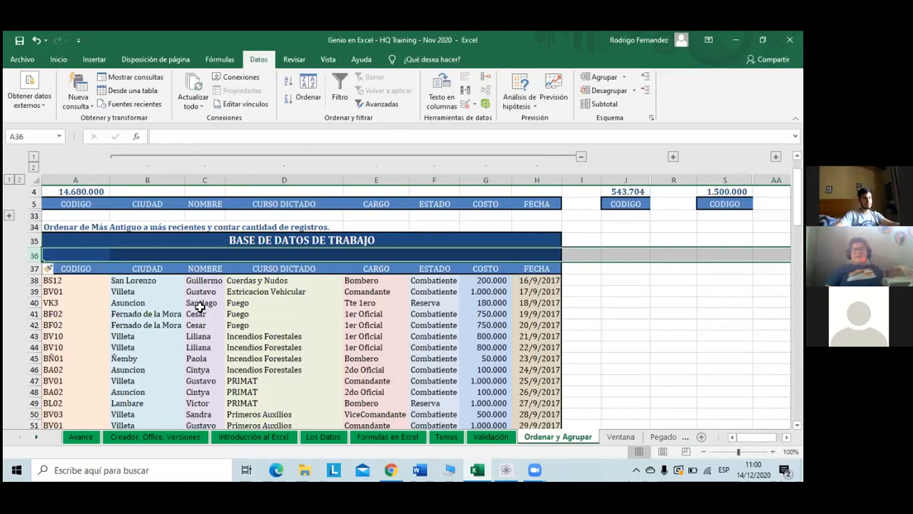
Clear the inherited formatting from the blank row 36 between the title and the column headers
left_click(49, 270)
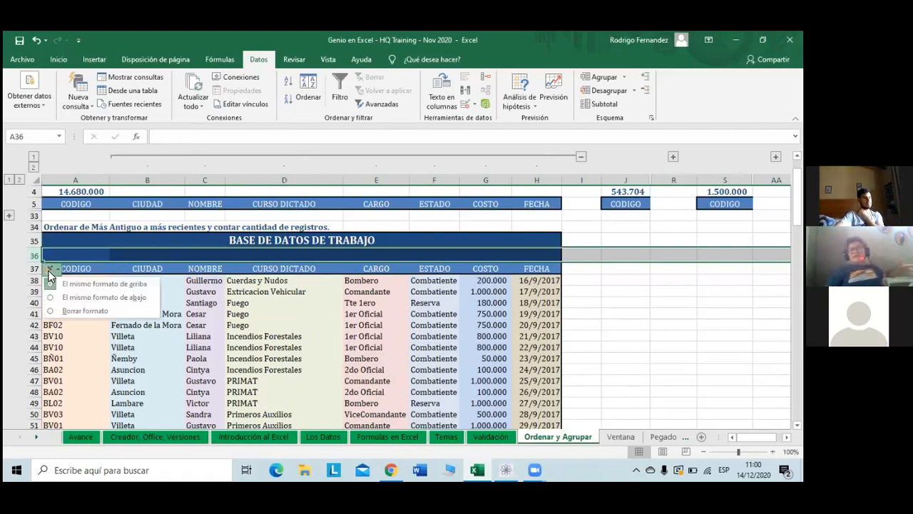
left_click(93, 310)
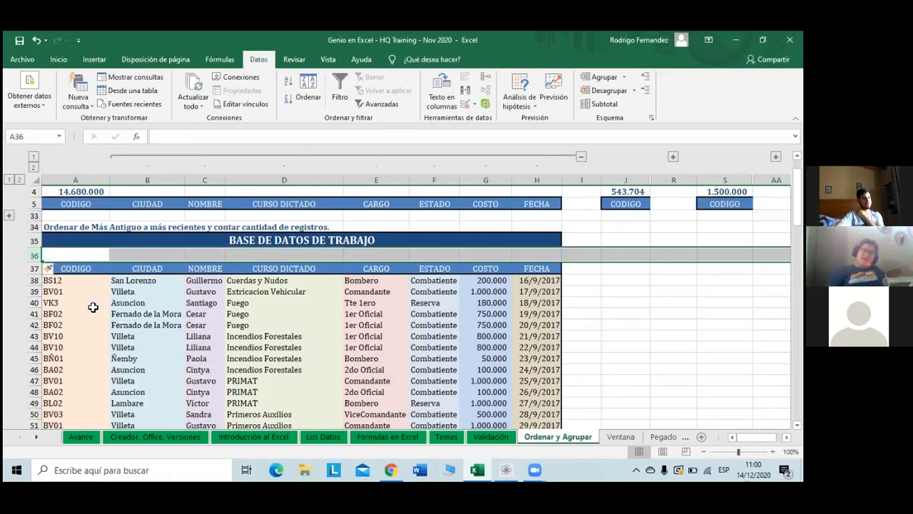
left_click(286, 257)
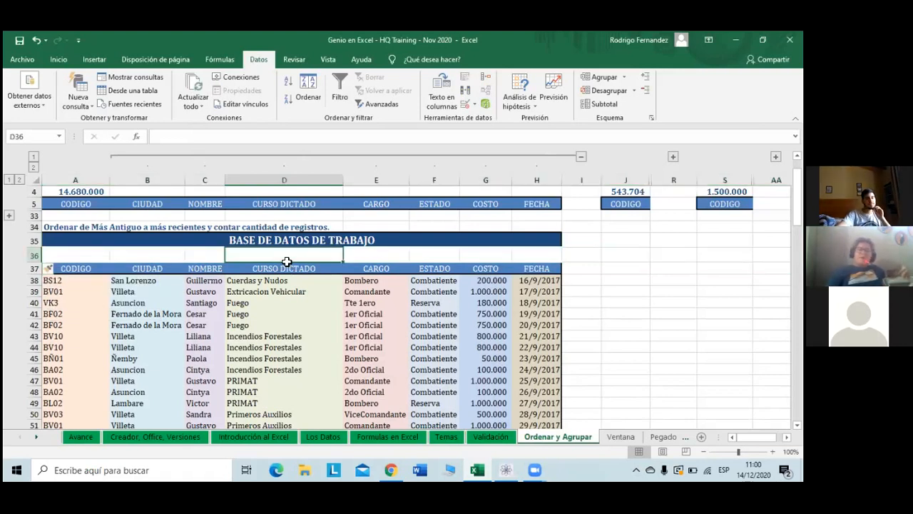
left_click(527, 252)
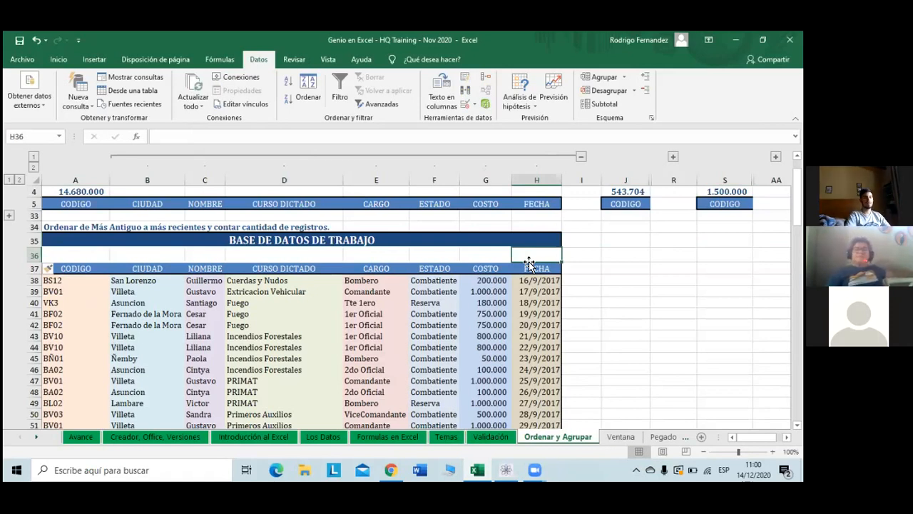
Sort the BASE DE DATOS DE TRABAJO table by FECHA from oldest to newest, and re-sort it by NOMBRE from A to Z
left_click(533, 283)
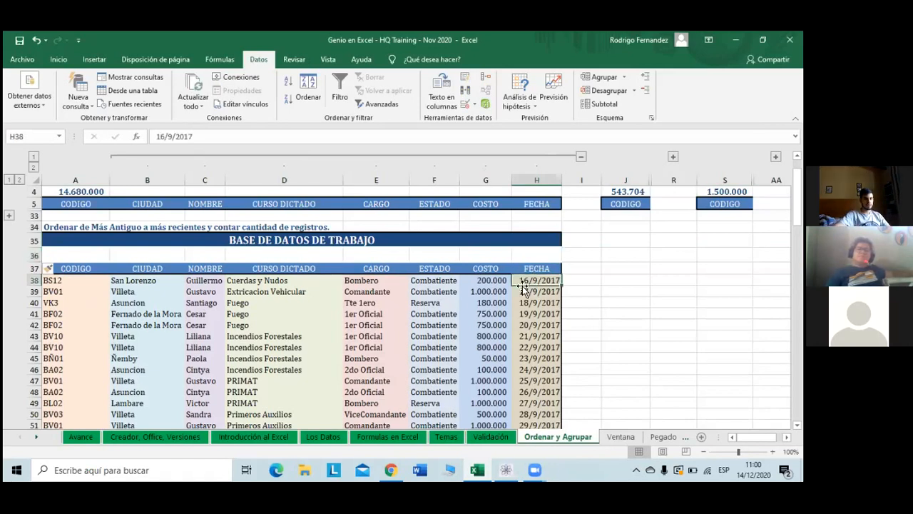
left_click(289, 83)
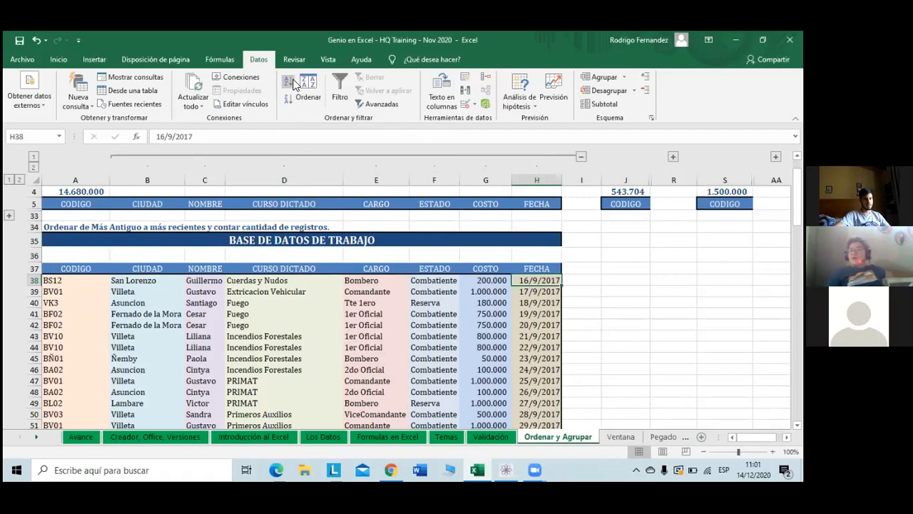
left_click(322, 284)
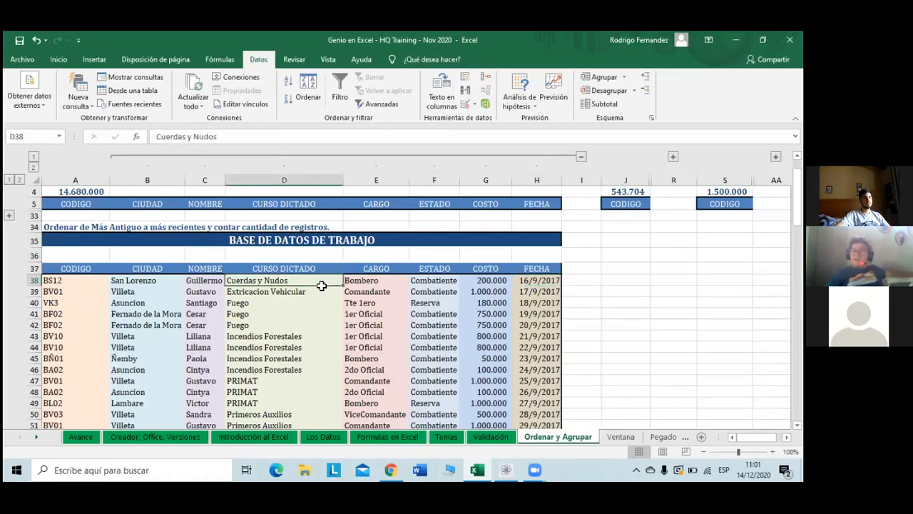
left_click(200, 280)
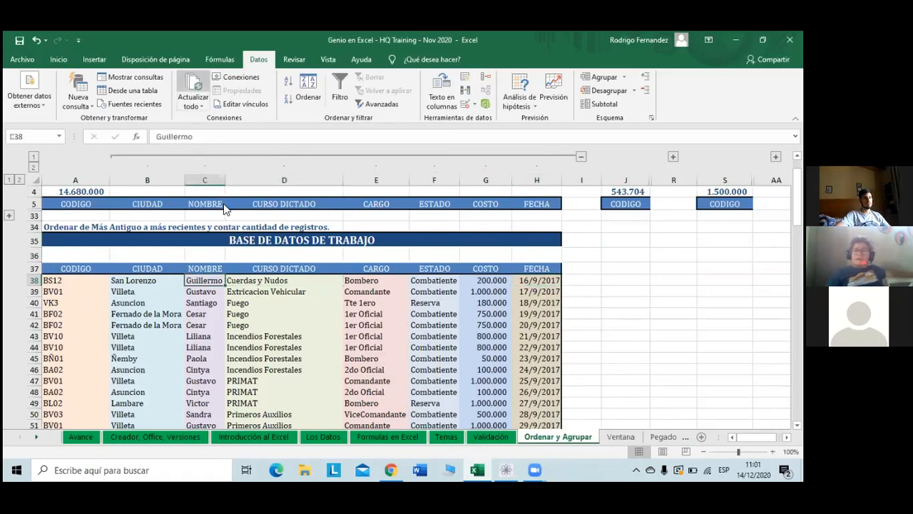
left_click(286, 82)
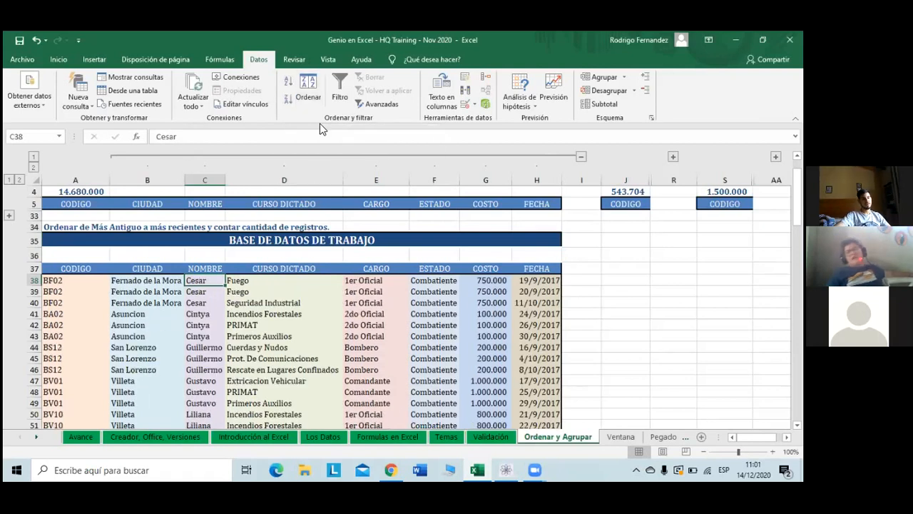
Sort the table below row 37 by the FECHA column from oldest to newest
left_click(544, 282)
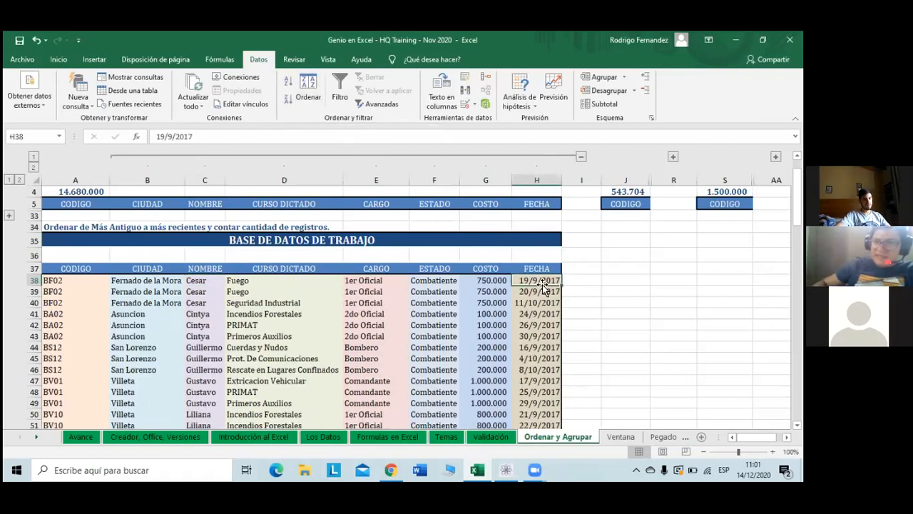
left_click(288, 82)
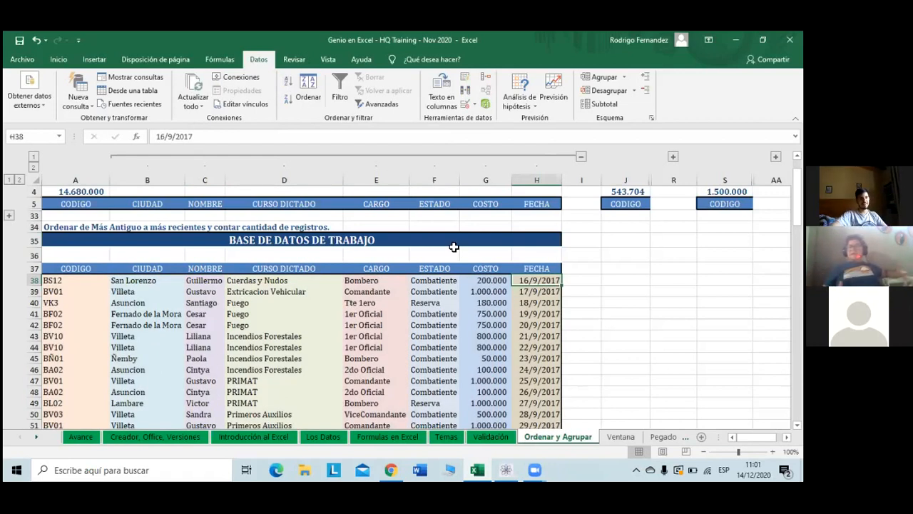
scroll(471, 316, "down", 4)
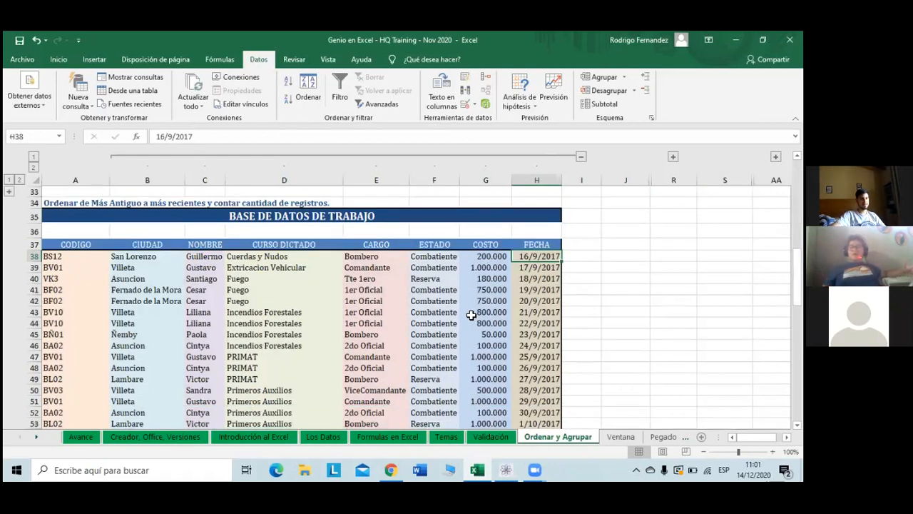
scroll(471, 316, "down", 1)
scroll(471, 314, "up", 4)
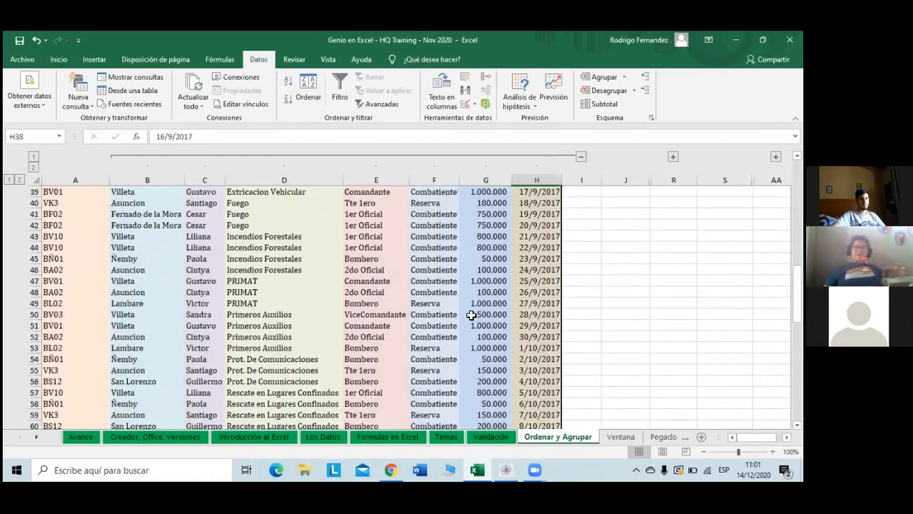
left_click(77, 243)
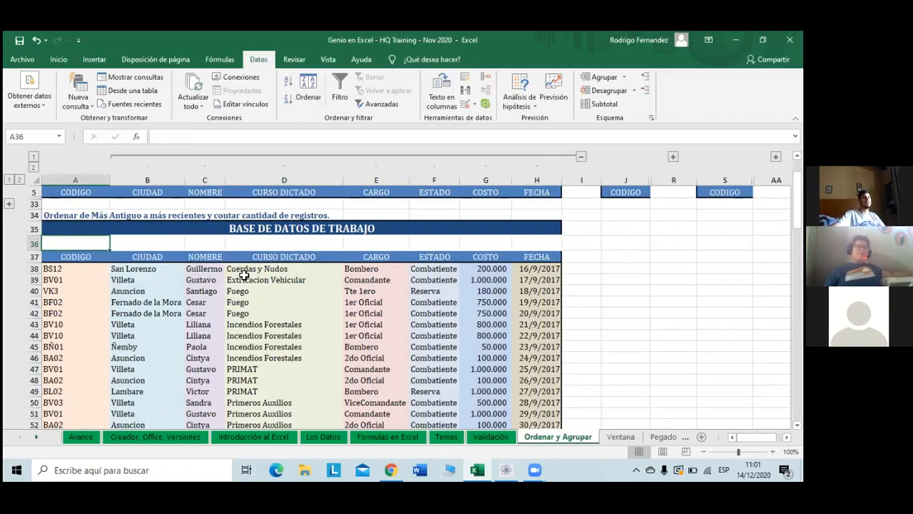
left_click(220, 61)
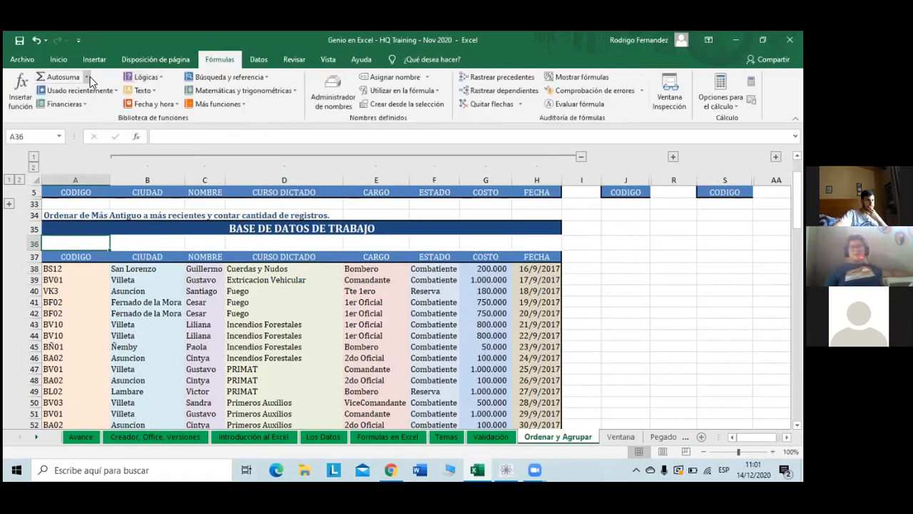
left_click(89, 78)
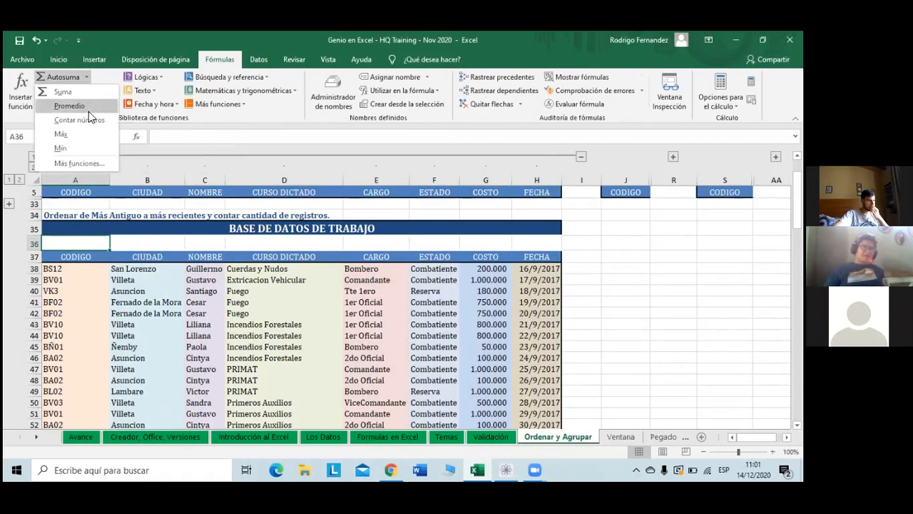
left_click(79, 164)
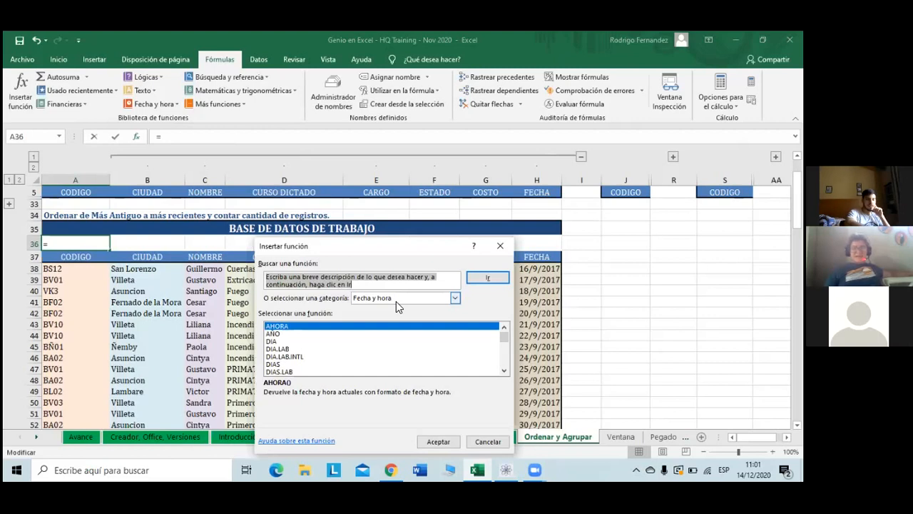
left_click(498, 245)
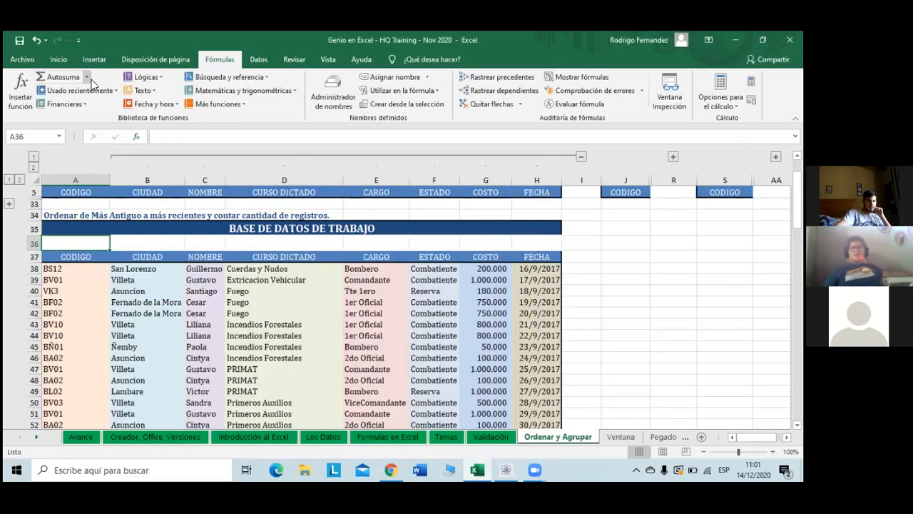
Try counting the COSTO values from G38 downward with a CONTAR formula in A36, and cancel the entry
left_click(91, 79)
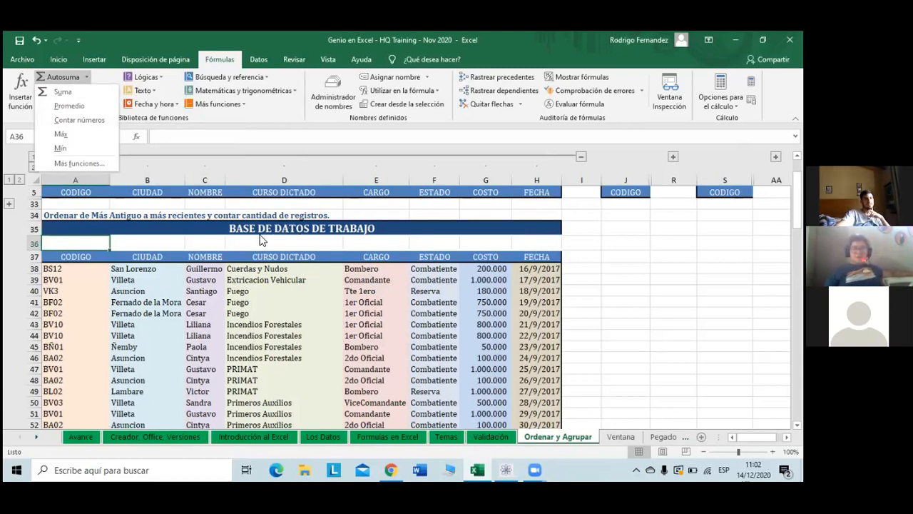
left_click(89, 121)
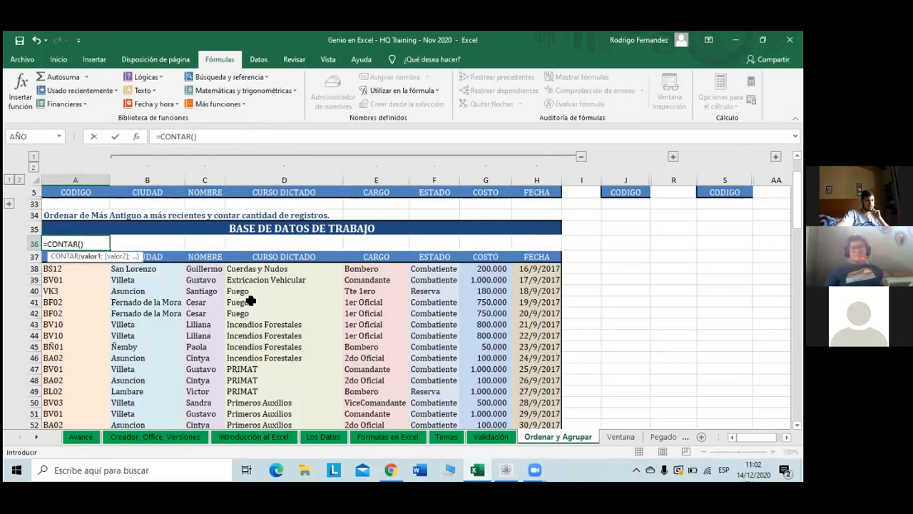
scroll(388, 295, "down", 1)
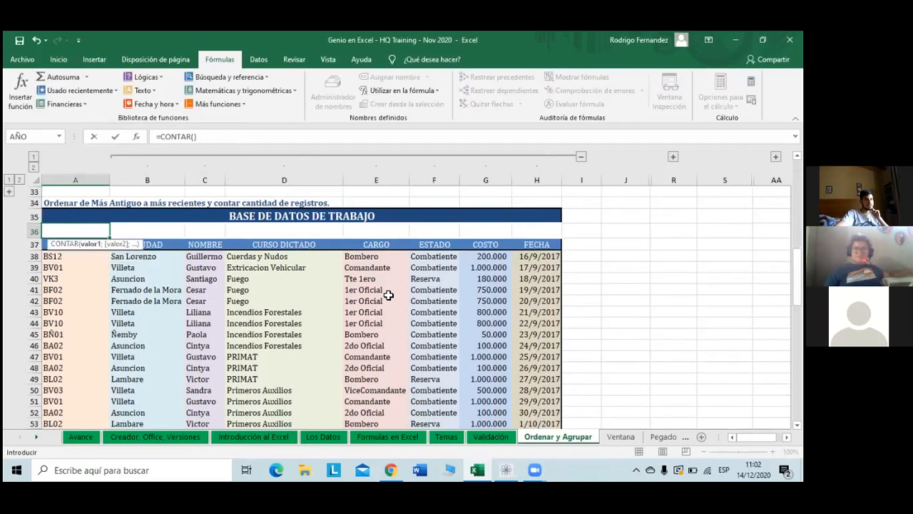
scroll(388, 295, "down", 4)
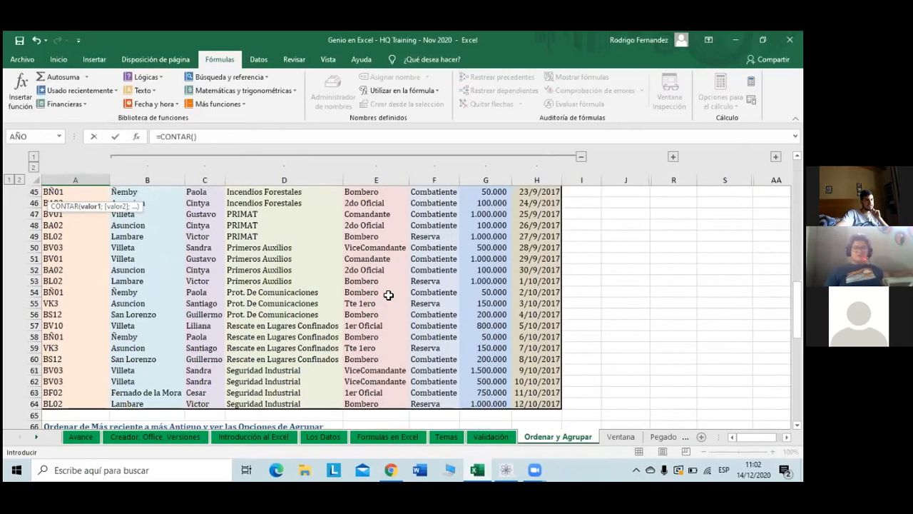
scroll(388, 294, "up", 3)
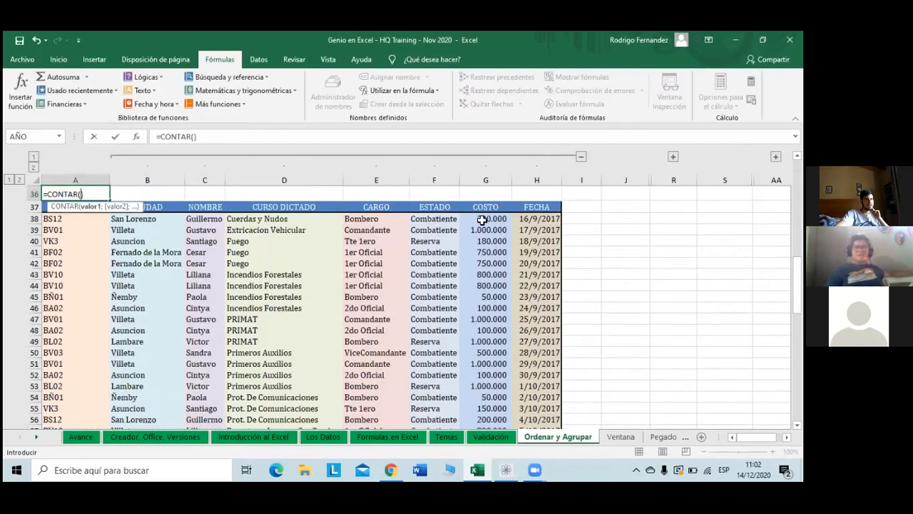
left_click_drag(482, 219, 470, 278)
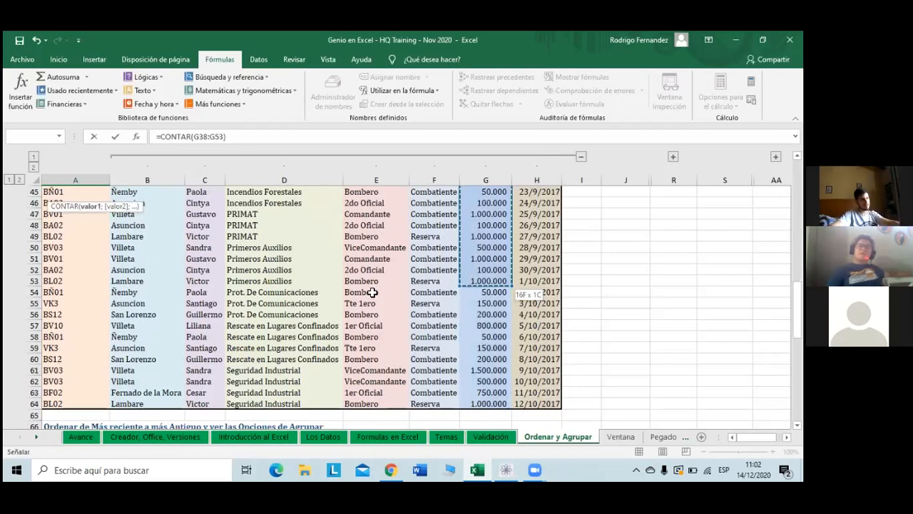
key("Escape")
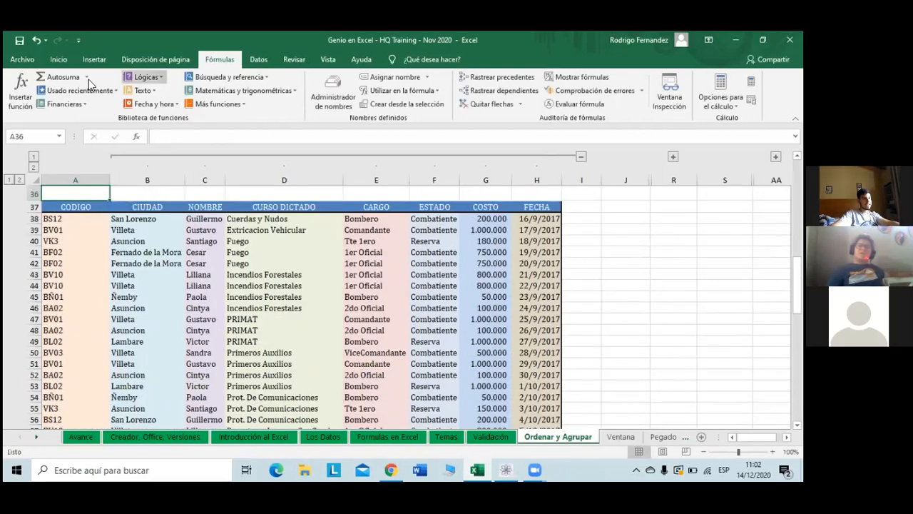
Count the ESTADO range F38:F64 with CONTAR in A36 and format the result as a number with two decimals
left_click(87, 78)
left_click(80, 121)
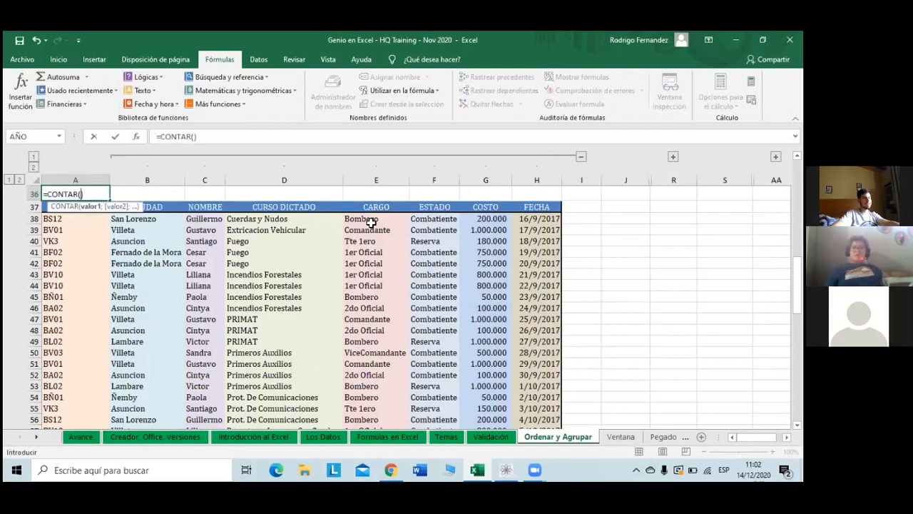
left_click_drag(425, 214, 435, 398)
key("Return")
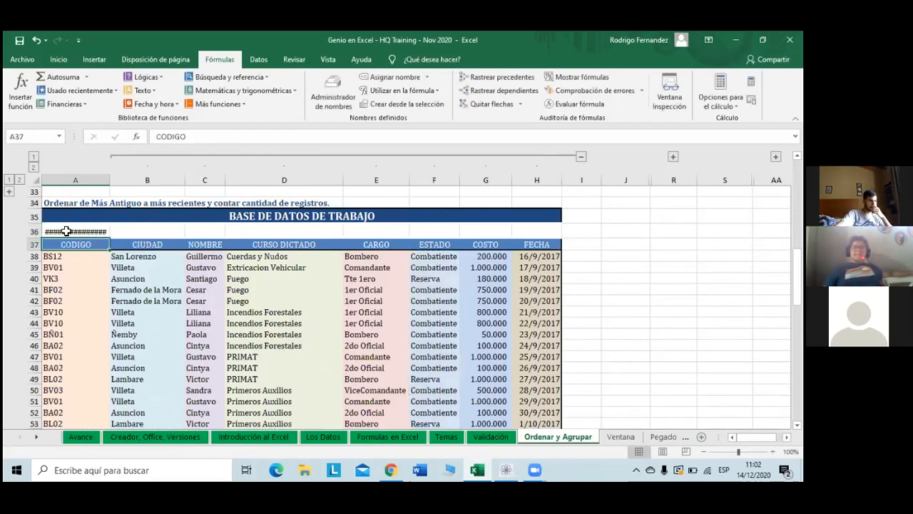
key("Up")
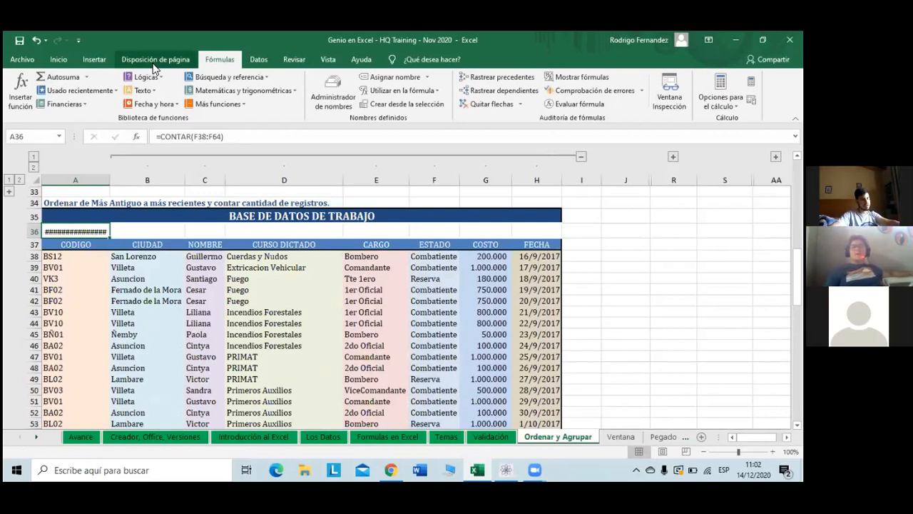
key("ctrl+shift+1")
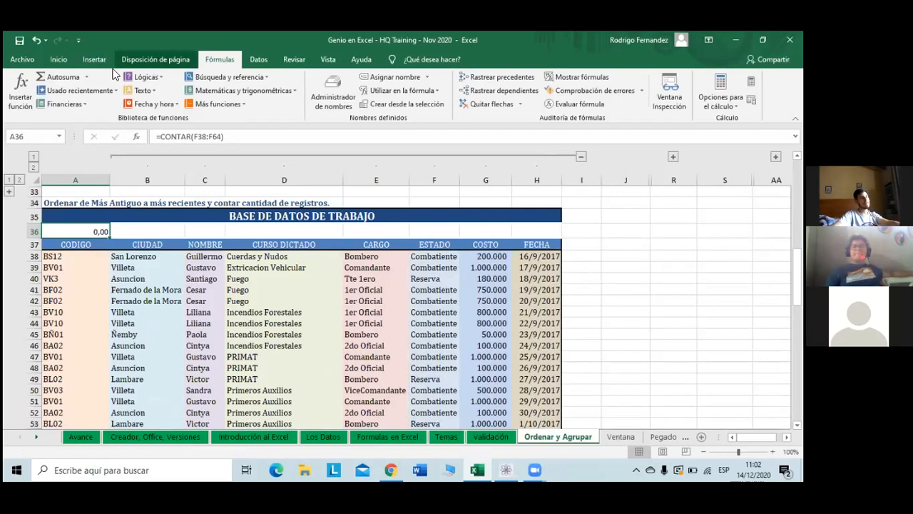
Compare the number format of the ESTADO values in column F with that of the CONTAR formula in A36
left_click(57, 60)
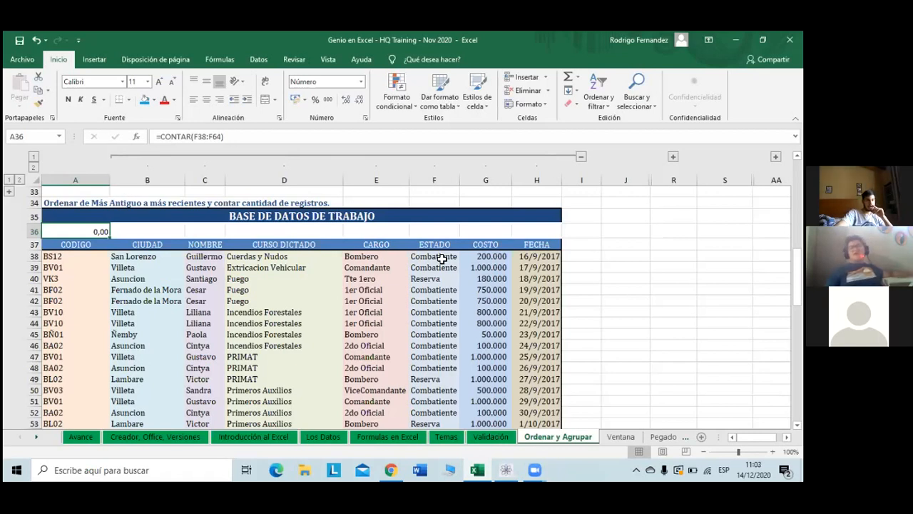
left_click_drag(443, 258, 435, 425)
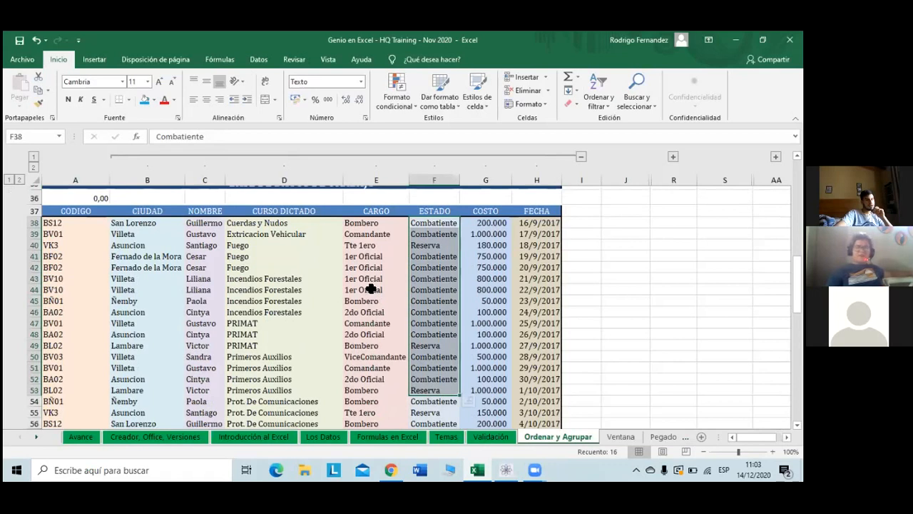
scroll(118, 204, "up", 1)
left_click(104, 243)
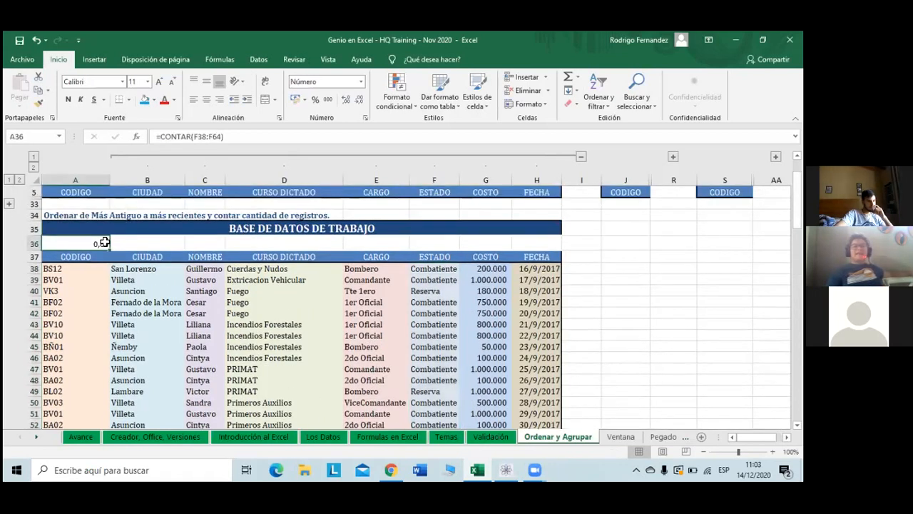
Change the CONTAR range in A36 to the CARGO cells E38:E64
left_click(200, 139)
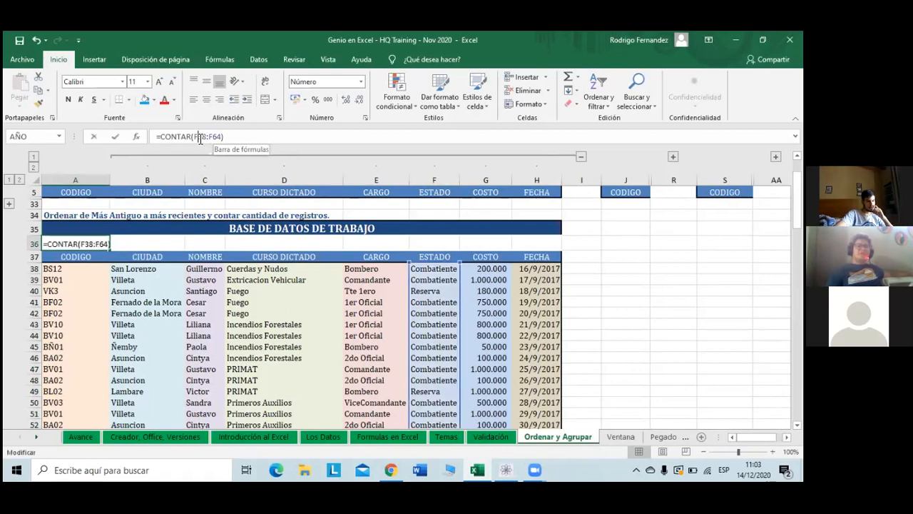
key("BackSpace")
type("E")
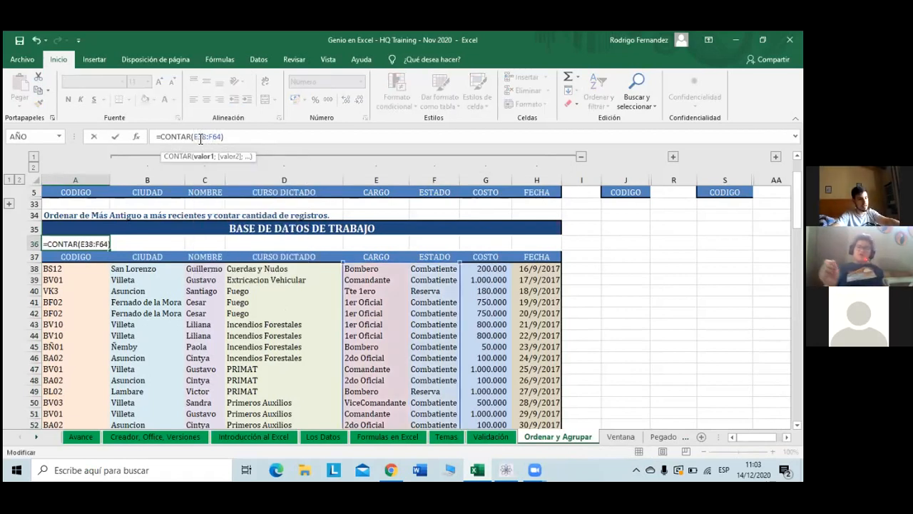
key("BackSpace")
type("E")
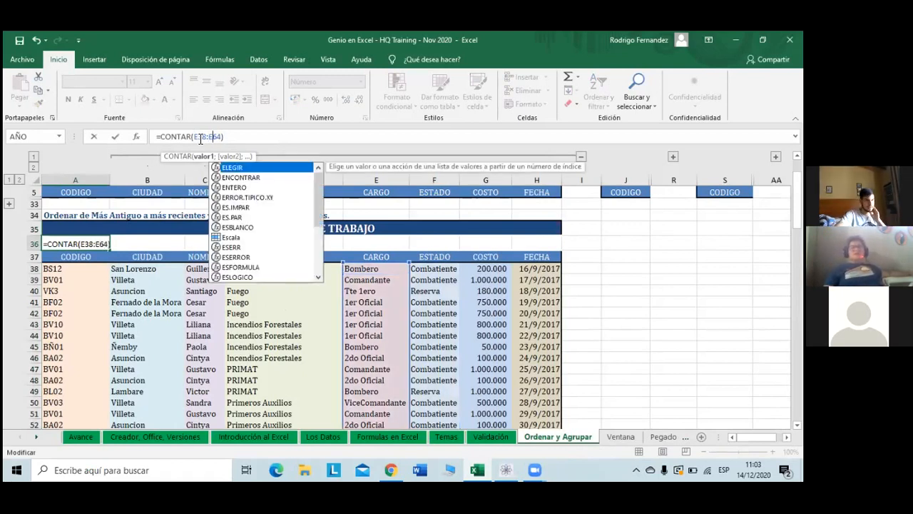
left_click(232, 135)
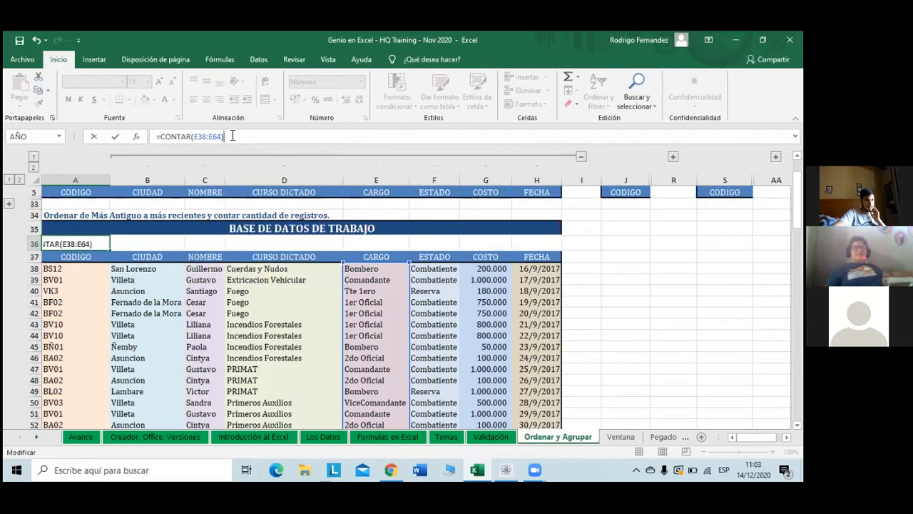
key("Return")
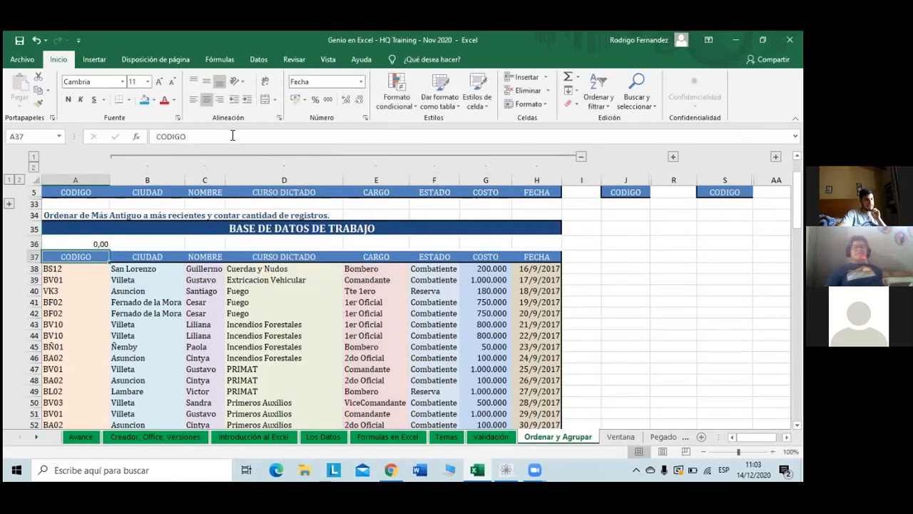
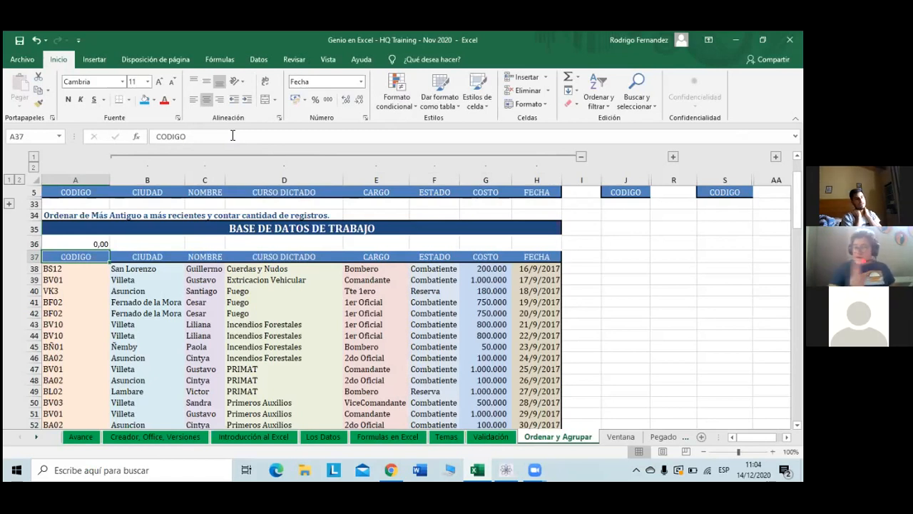
Compare the number format of the first CARGO value in E38 with that of the CONTAR formula in A36
key("Up")
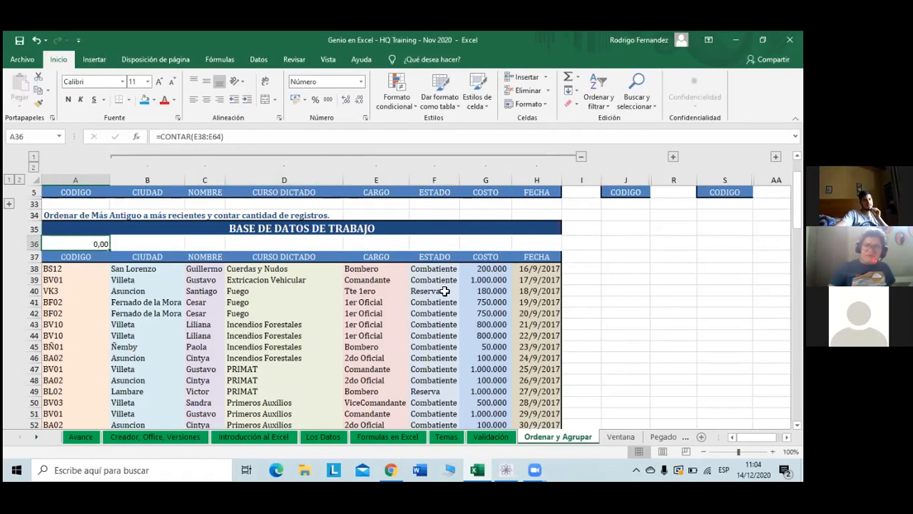
left_click(282, 136)
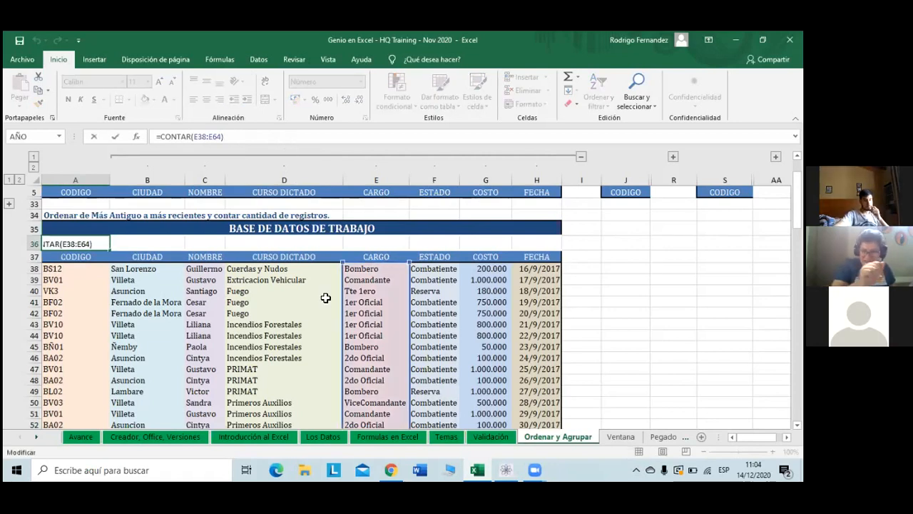
left_click(371, 269)
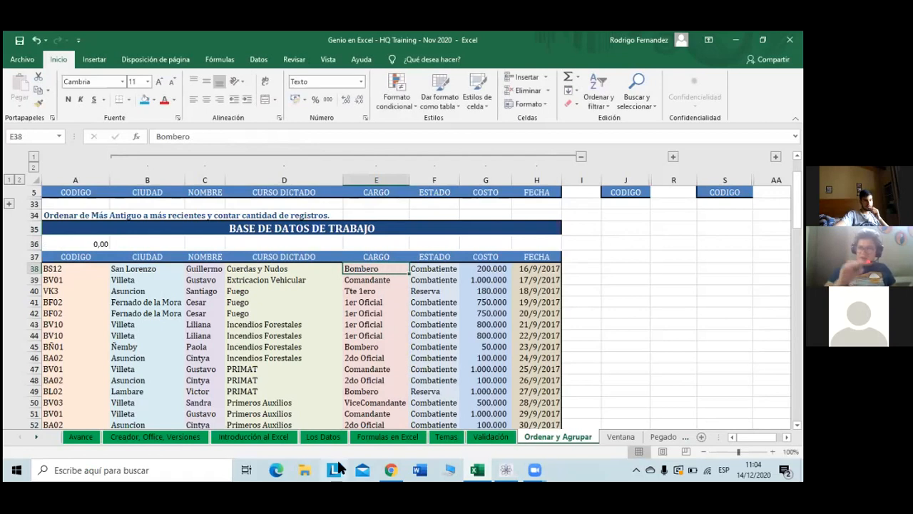
left_click(104, 246)
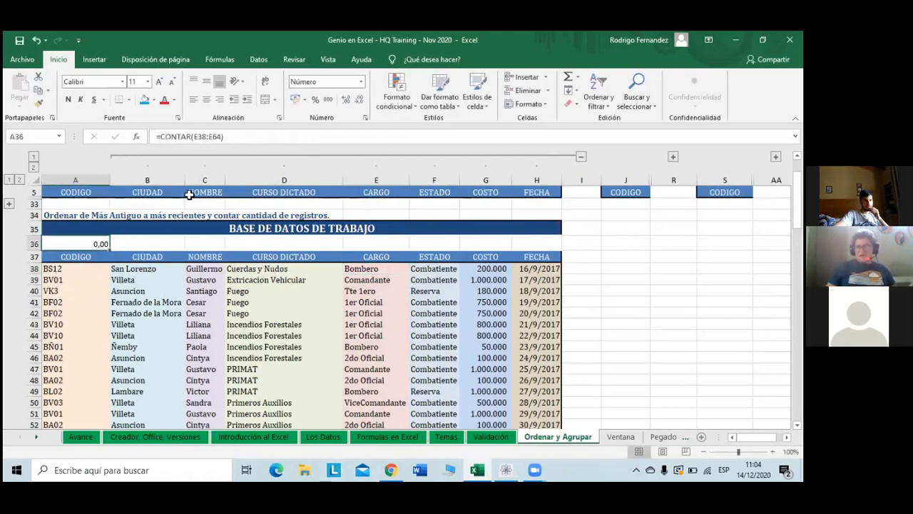
Move the CONTAR range in A36 to the COSTO values G38:G64 and check it against the table's rows
left_click(244, 134)
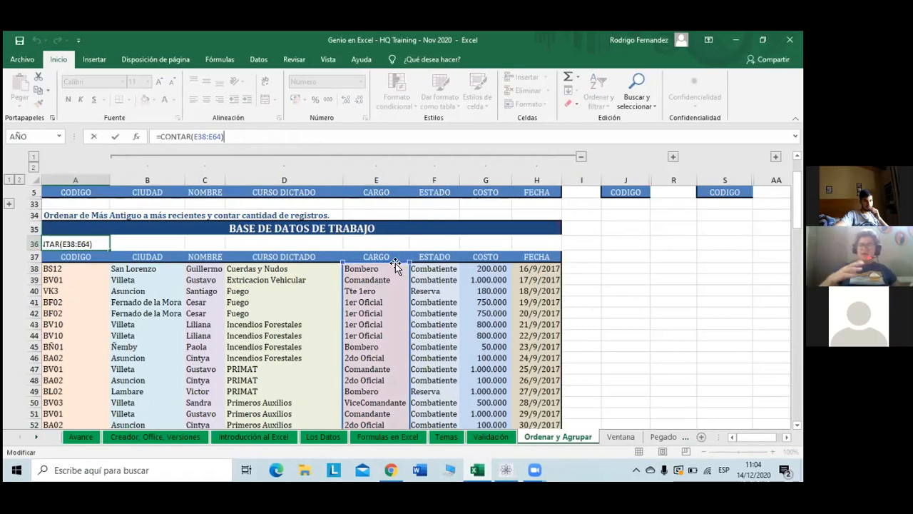
left_click_drag(409, 266, 467, 266)
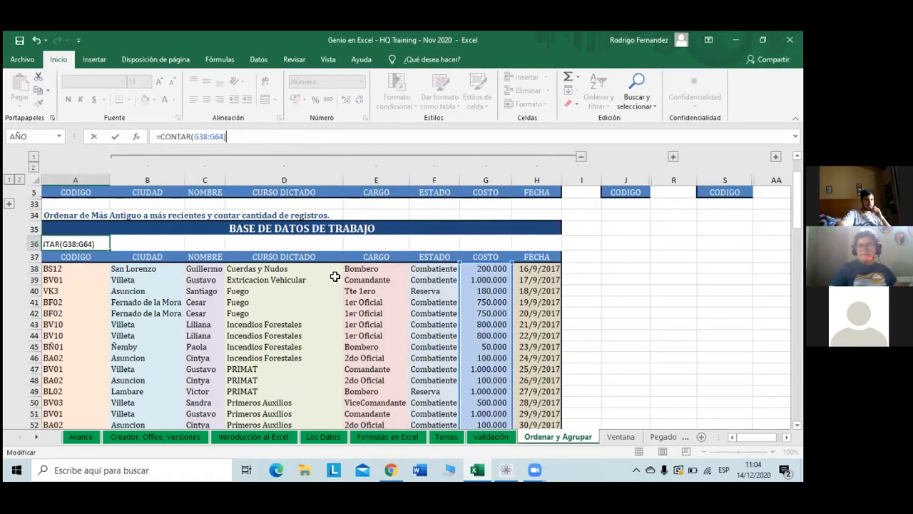
key("Return")
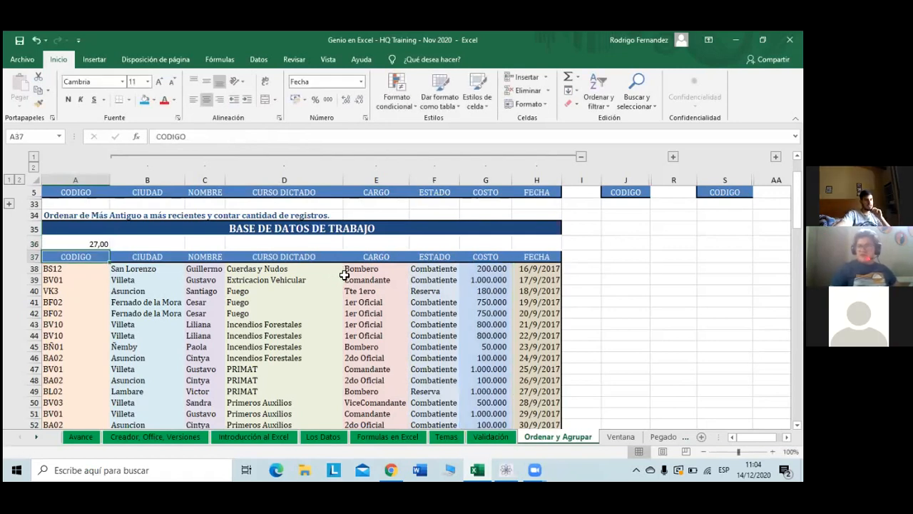
scroll(339, 275, "down", 4)
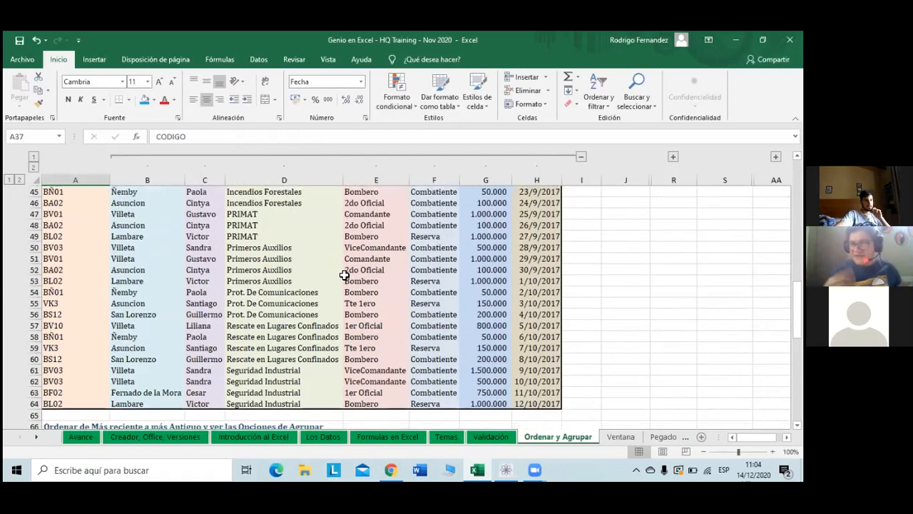
scroll(345, 275, "up", 4)
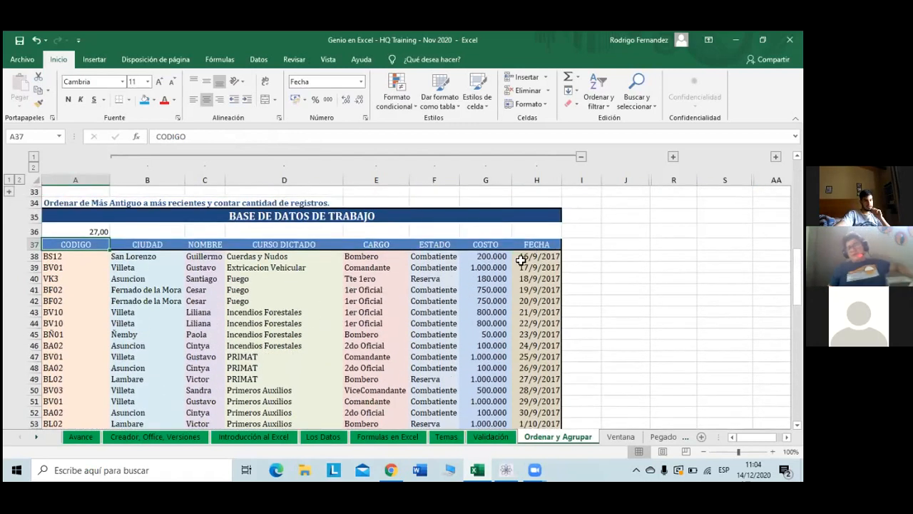
Move the CONTAR range in A36 to the FECHA values H38:H64
left_click(97, 233)
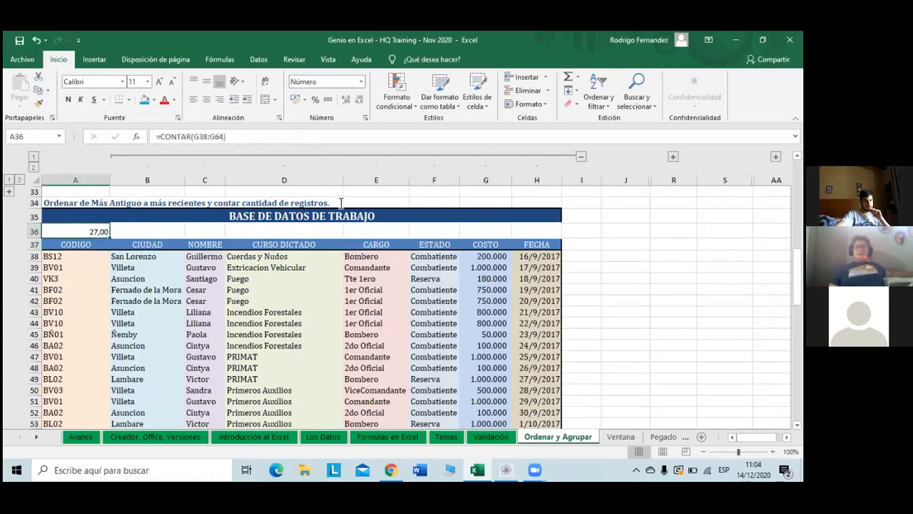
left_click(257, 136)
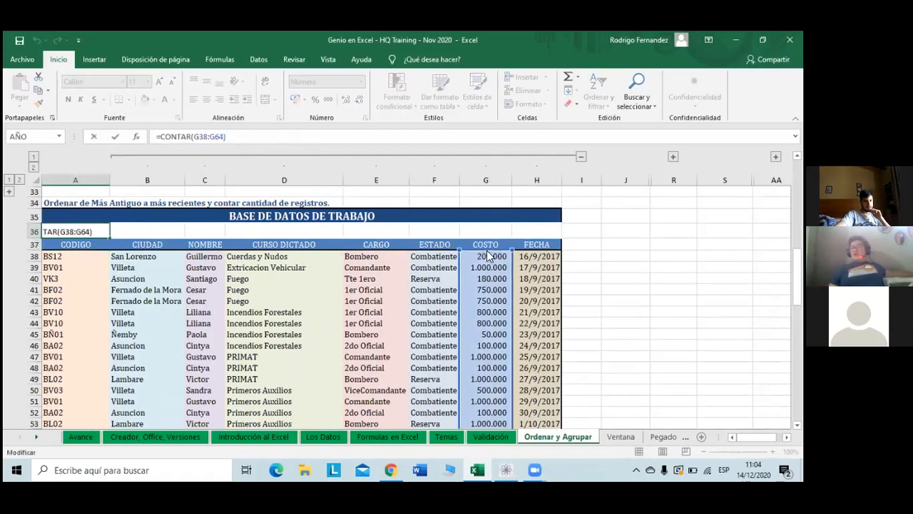
left_click_drag(508, 258, 517, 256)
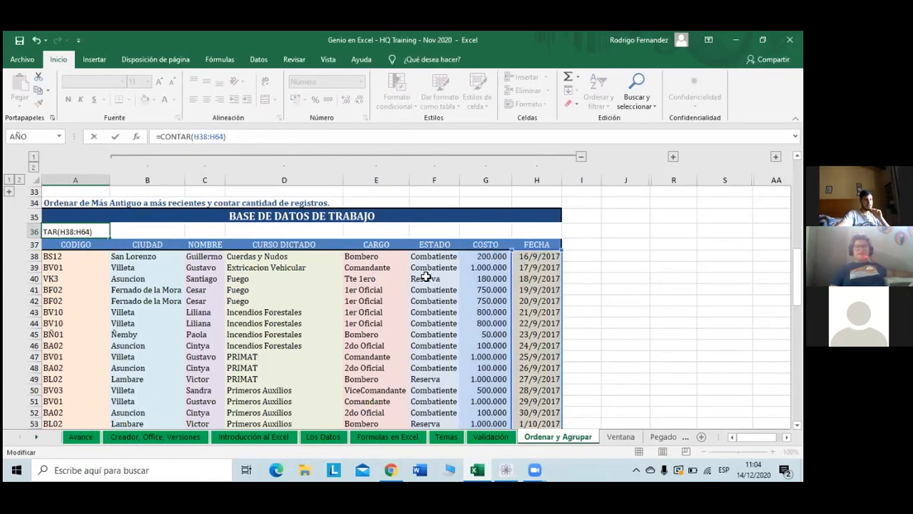
key("Return")
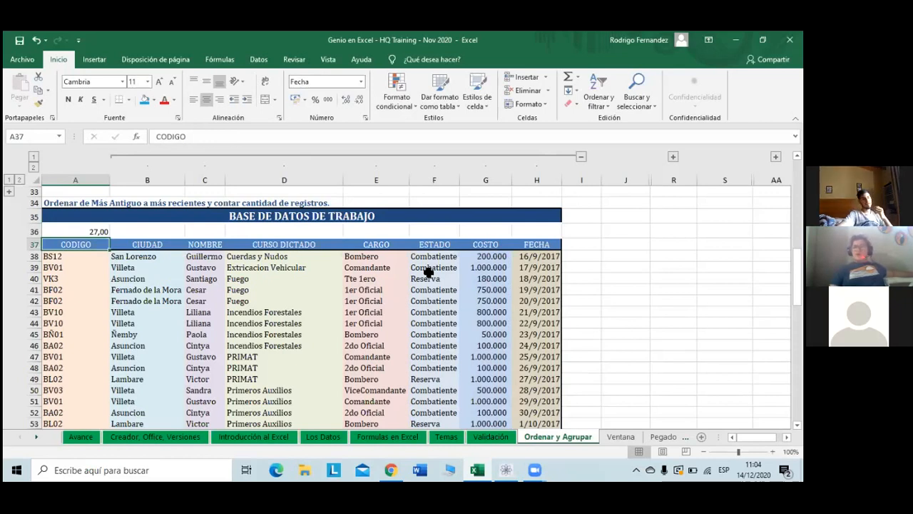
Review the date-sorted records in rows 38 to 64 and the exercise instructions above and below the table
scroll(468, 290, "down", 1)
scroll(468, 290, "up", 1)
scroll(468, 291, "down", 1)
scroll(467, 290, "down", 5)
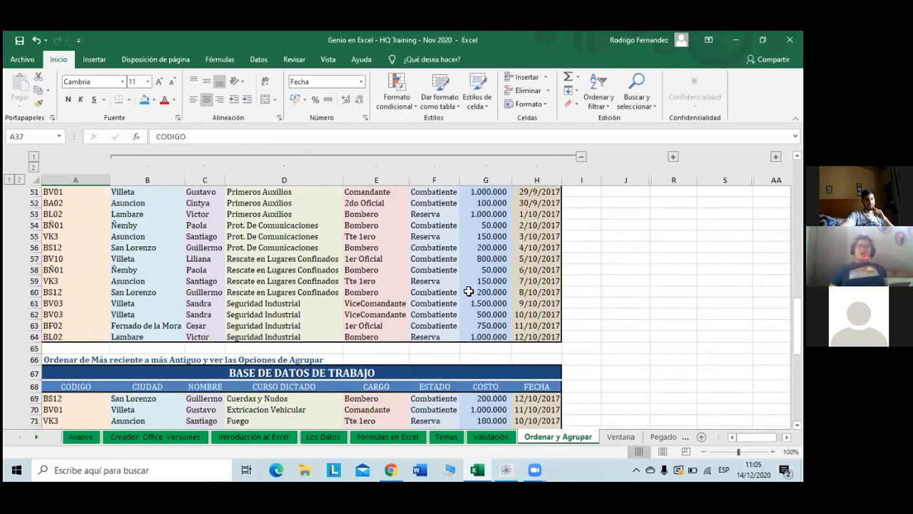
scroll(468, 290, "up", 5)
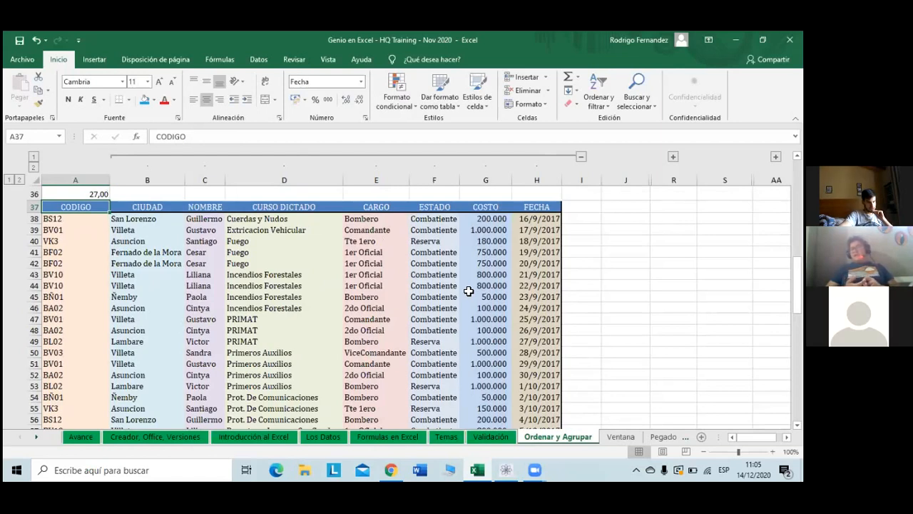
scroll(468, 290, "up", 2)
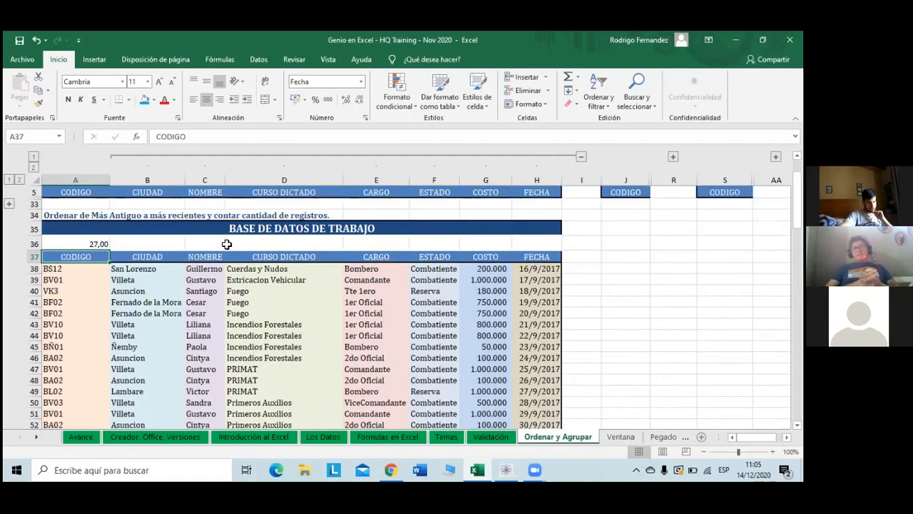
scroll(245, 302, "up", 2)
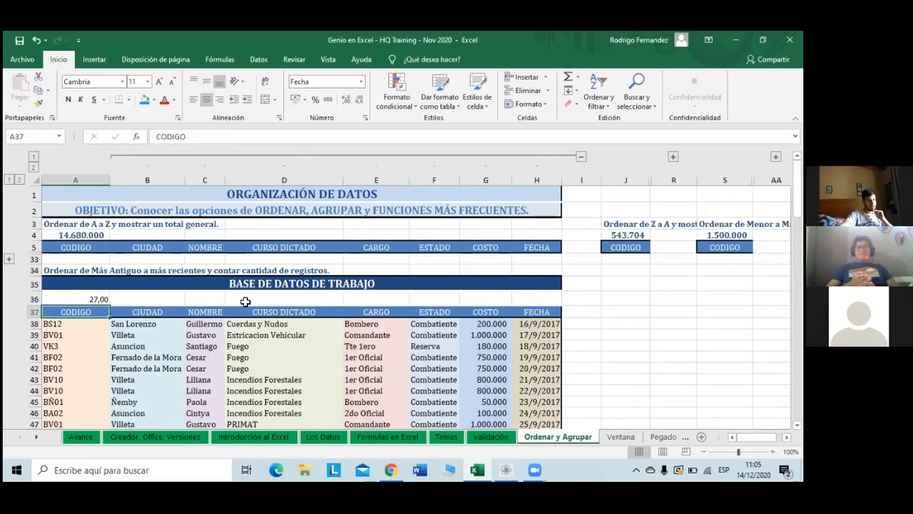
scroll(178, 303, "down", 2)
Select the table's record rows 38 to 64 and group them
left_click_drag(75, 281, 62, 408)
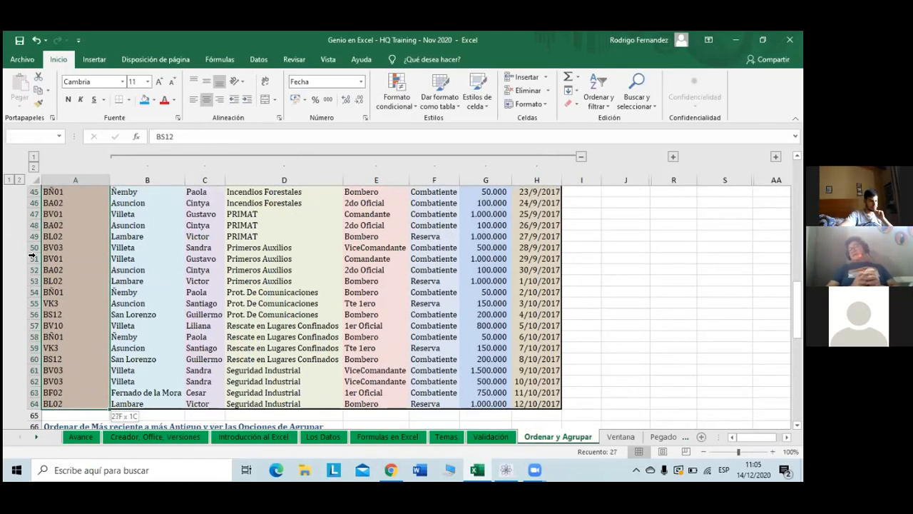
scroll(29, 316, "up", 4)
left_click(28, 316, "shift")
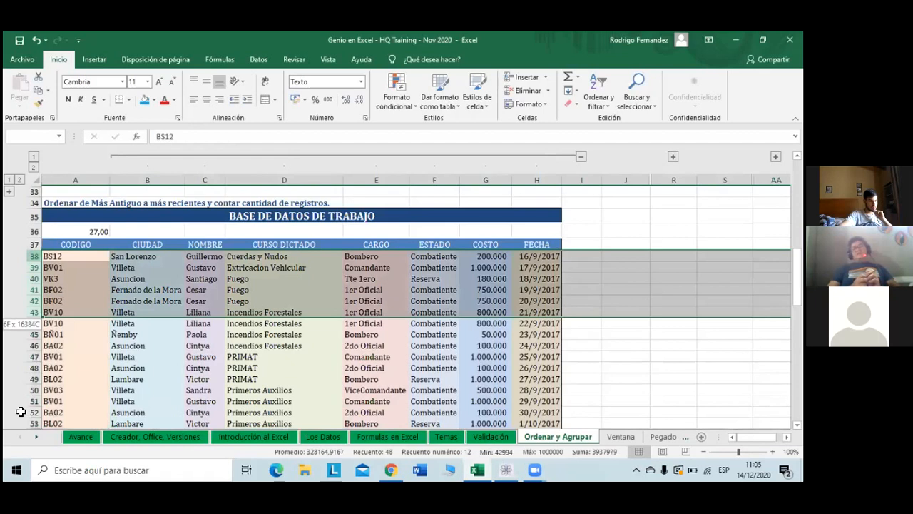
left_click_drag(30, 442, 33, 408)
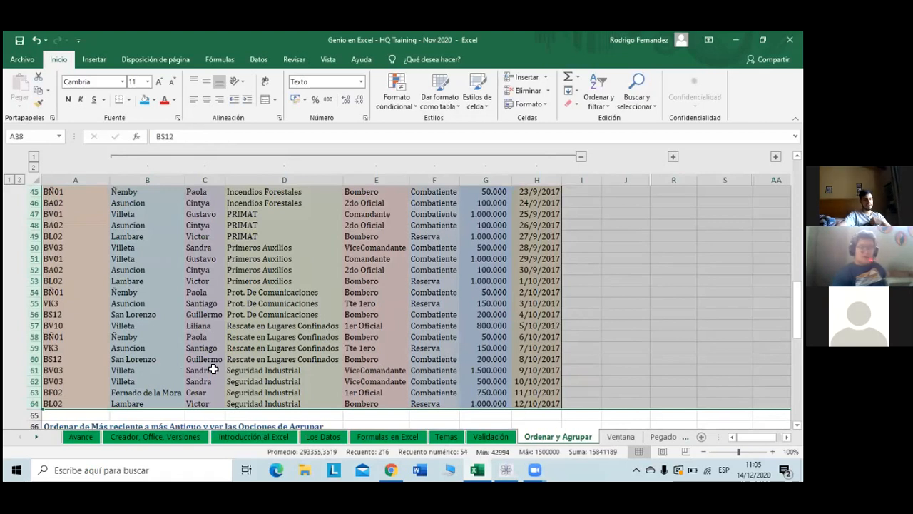
scroll(213, 369, "up", 4)
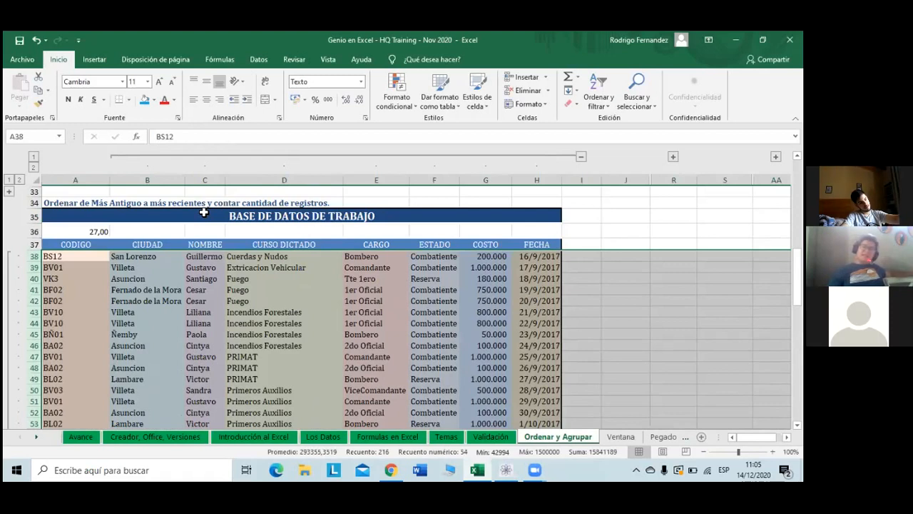
Group rows 38 to 64 a second time, then collapse the outline to level 2 and expand it to level 3
key("alt+shift+Right")
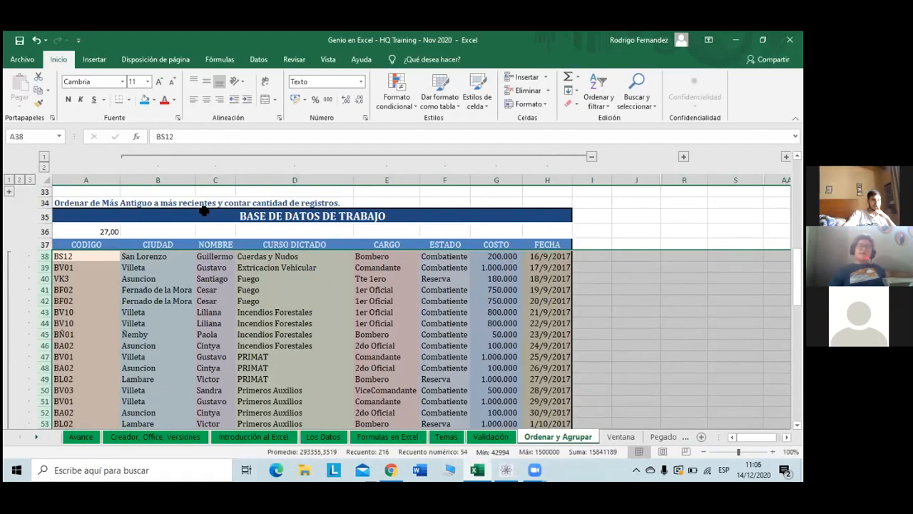
scroll(194, 228, "down", 4)
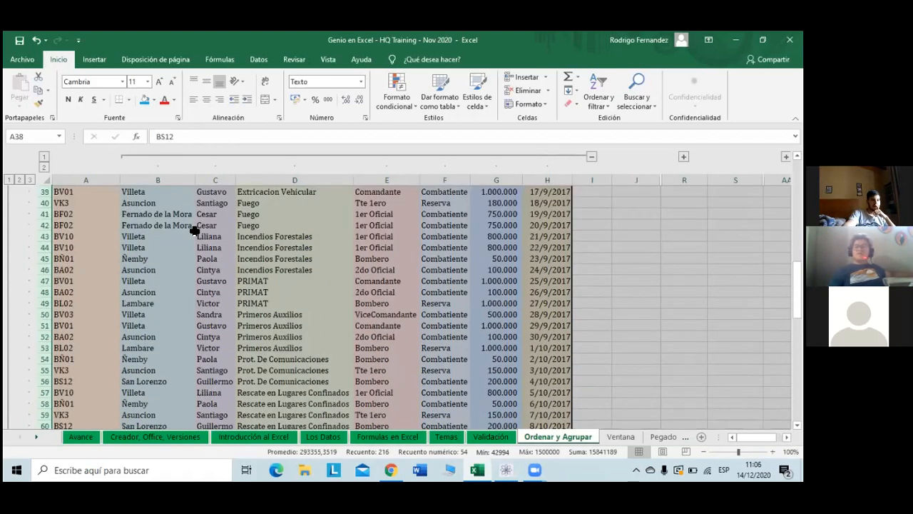
scroll(193, 236, "up", 5)
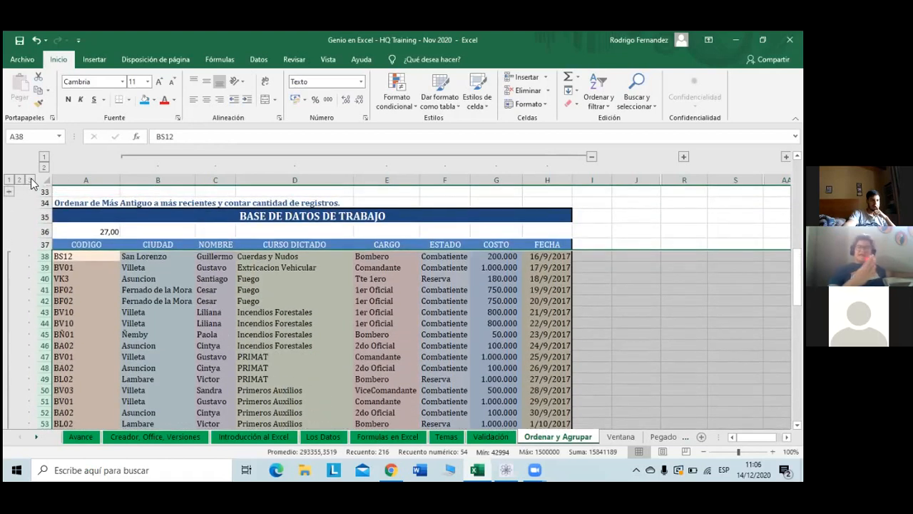
left_click(20, 180)
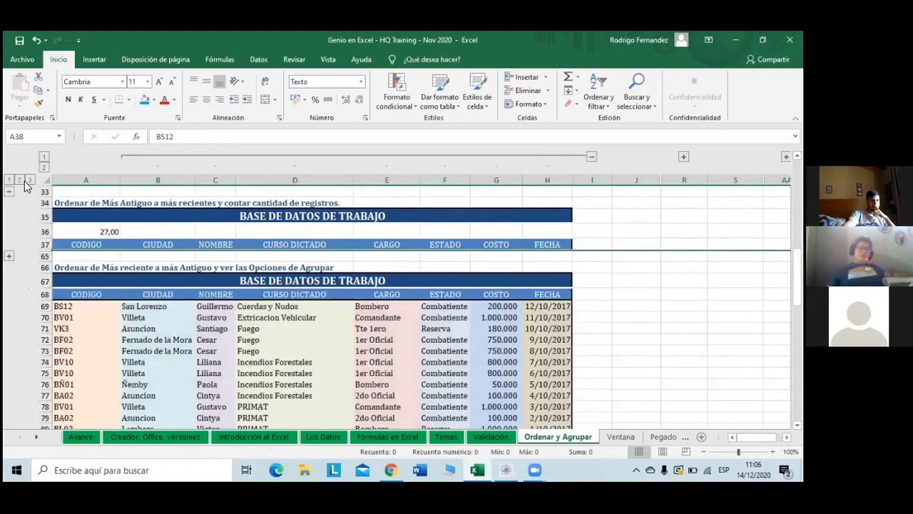
left_click(29, 180)
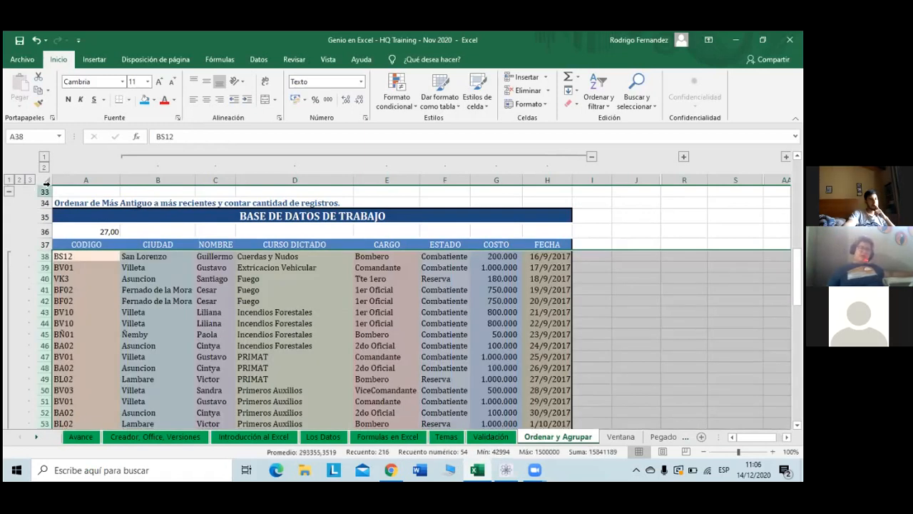
Undo the outline level changes and the extra nested grouping of rows 38 to 64
scroll(47, 183, "down", 1)
key("ctrl+z")
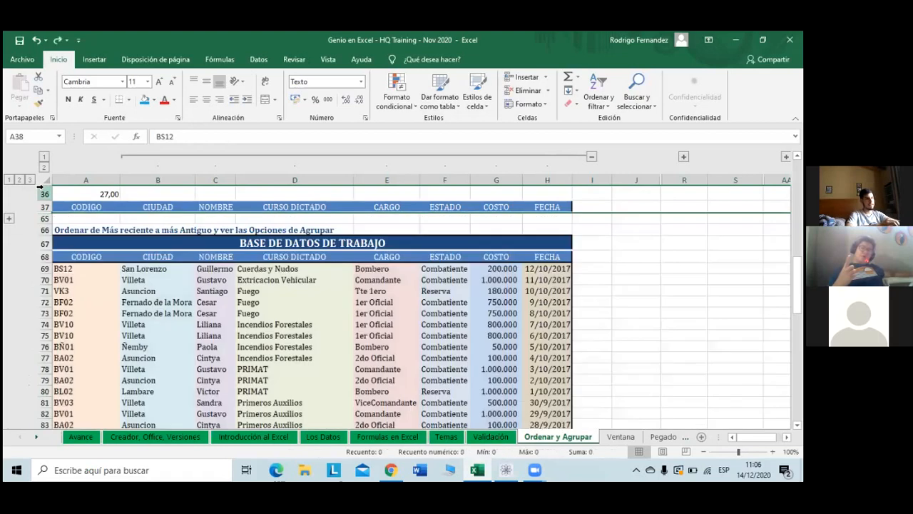
key("ctrl+y")
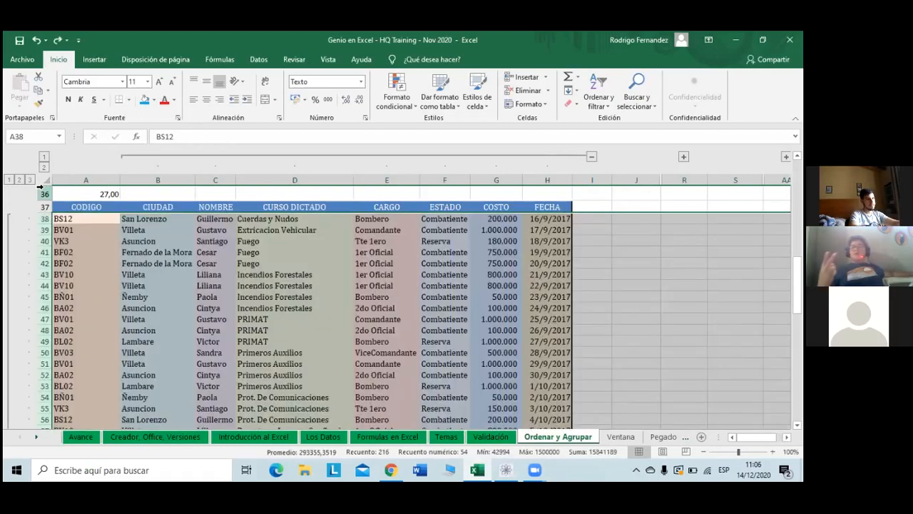
key("ctrl+z")
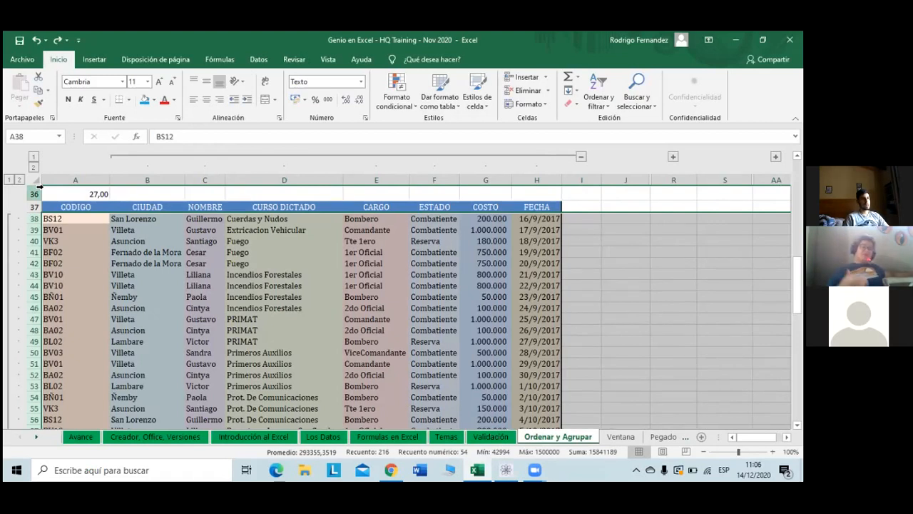
Review the grouped records in rows 38 to 64 and highlight rows 43 to 64
left_click(62, 222)
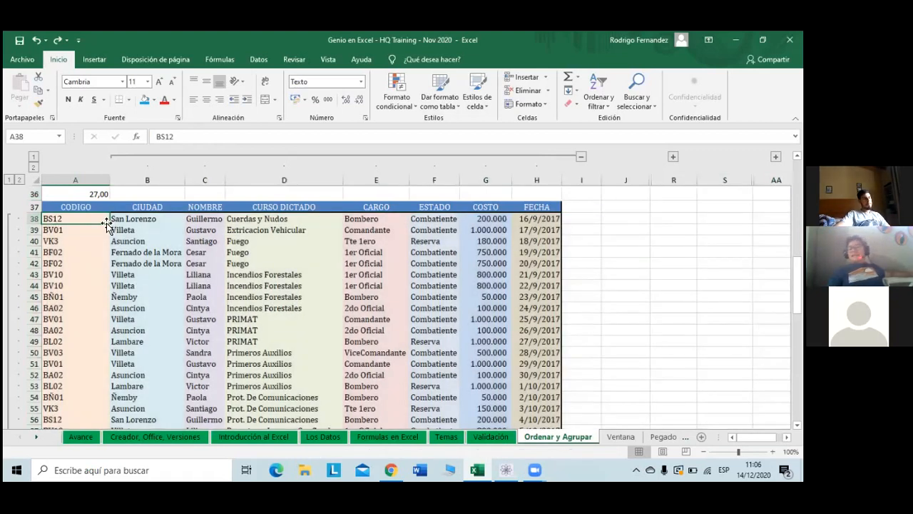
scroll(100, 221, "down", 4)
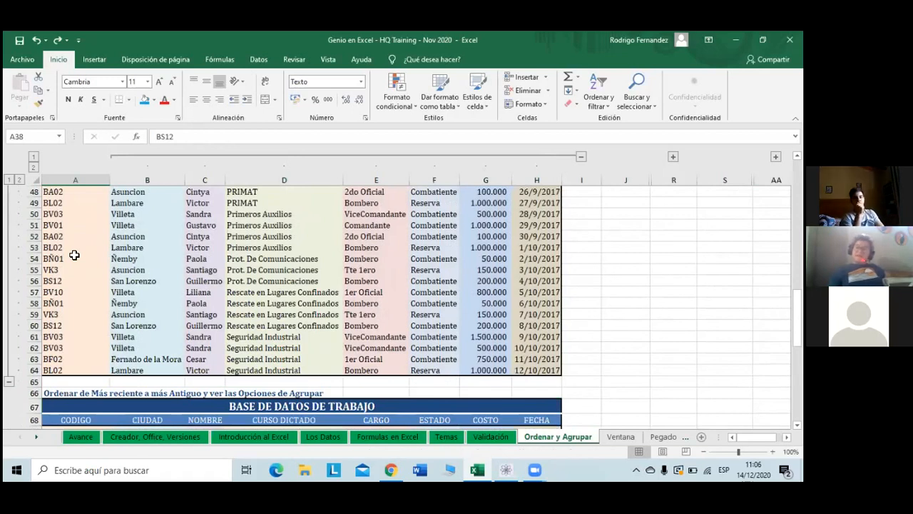
scroll(74, 255, "up", 5)
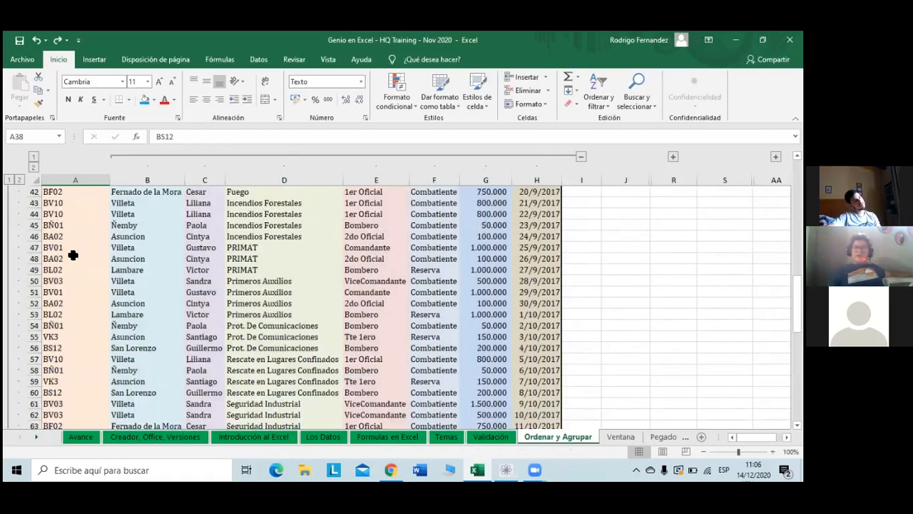
key("Down")
key("Down")
key("Down")
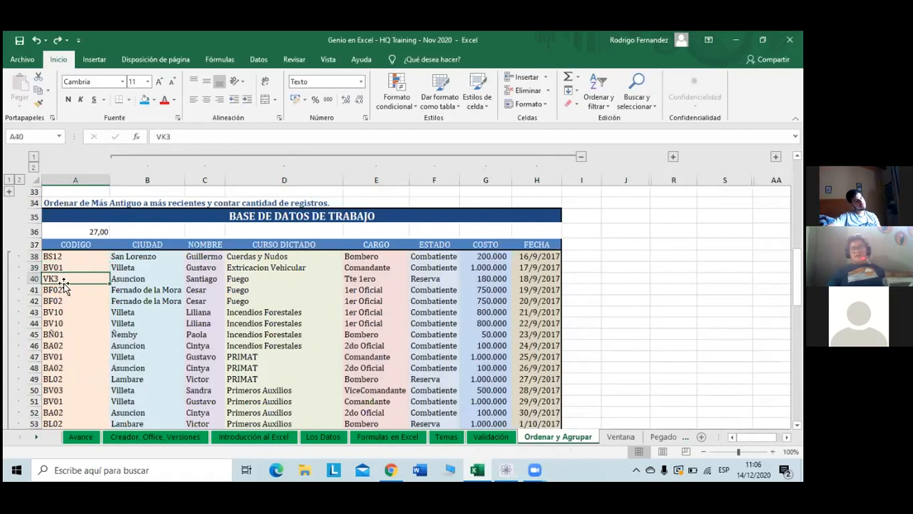
left_click(57, 311)
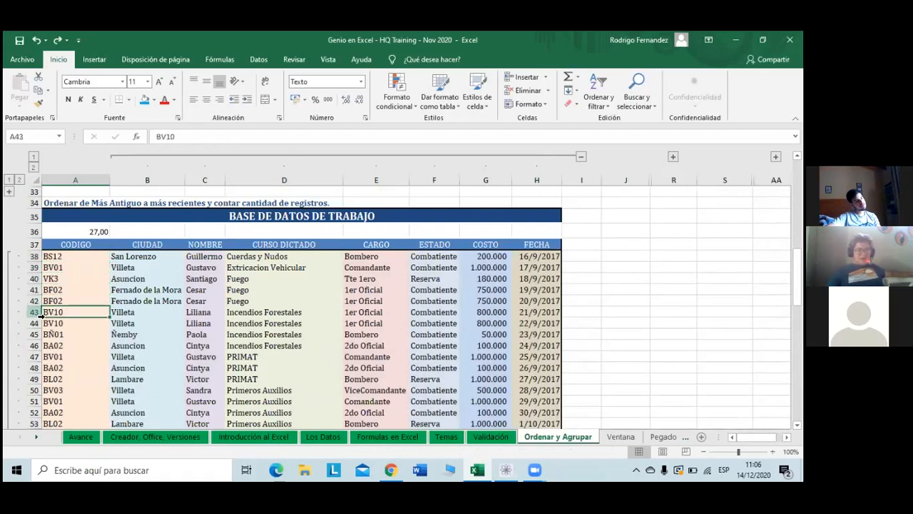
left_click_drag(36, 315, 36, 405)
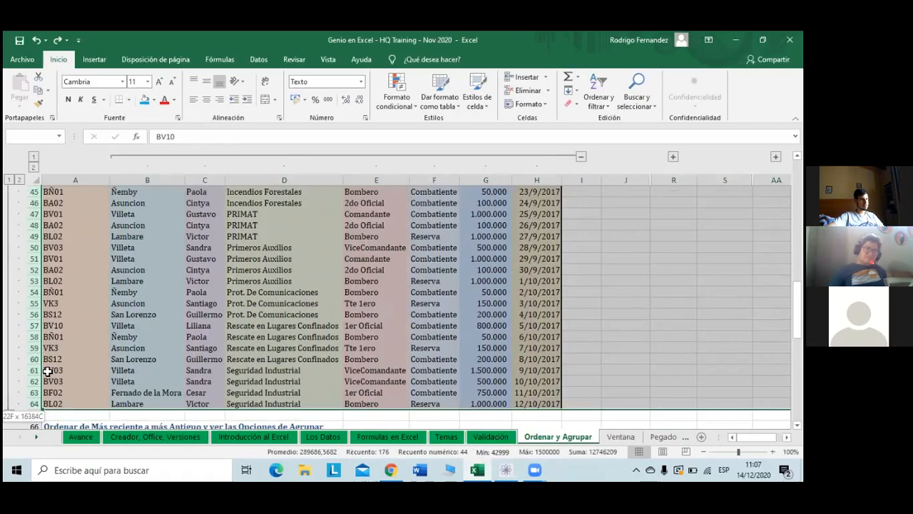
scroll(52, 353, "up", 4)
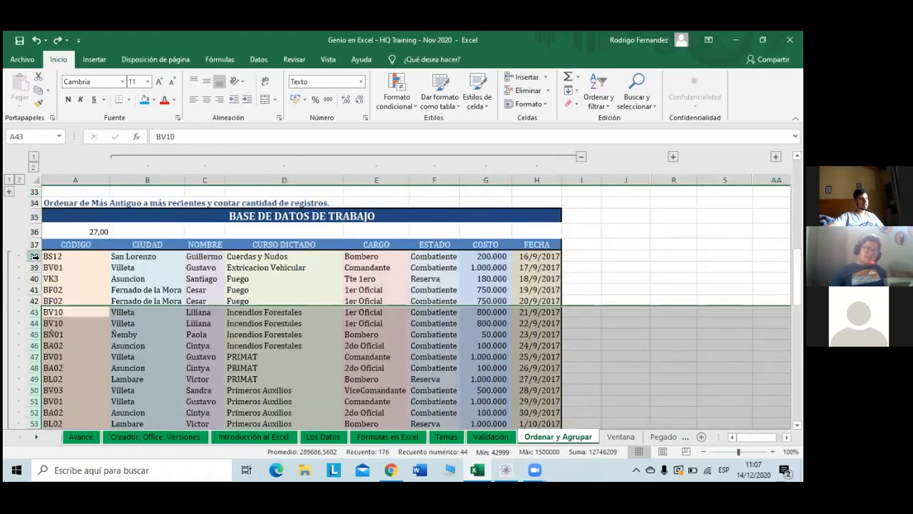
Group rows 38 to 42 as a nested subgroup of the table, then collapse and expand it
left_click_drag(34, 255, 33, 303)
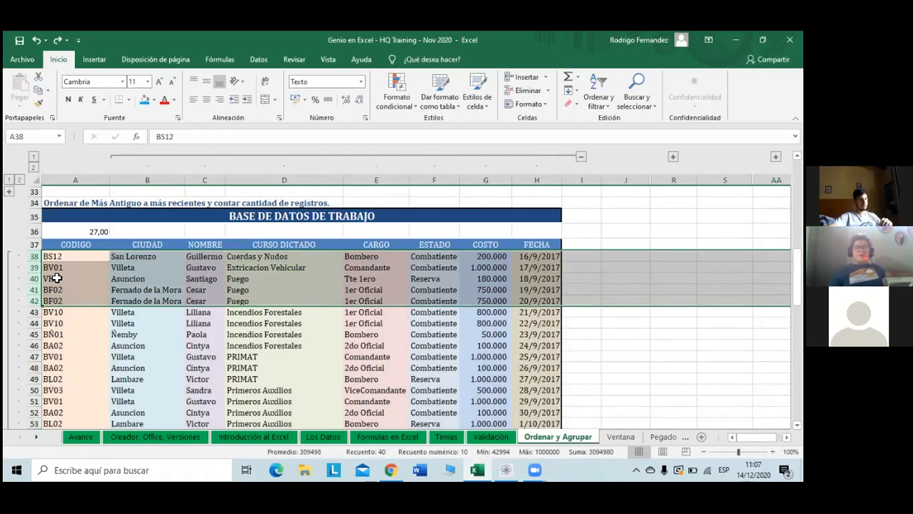
left_click(256, 60)
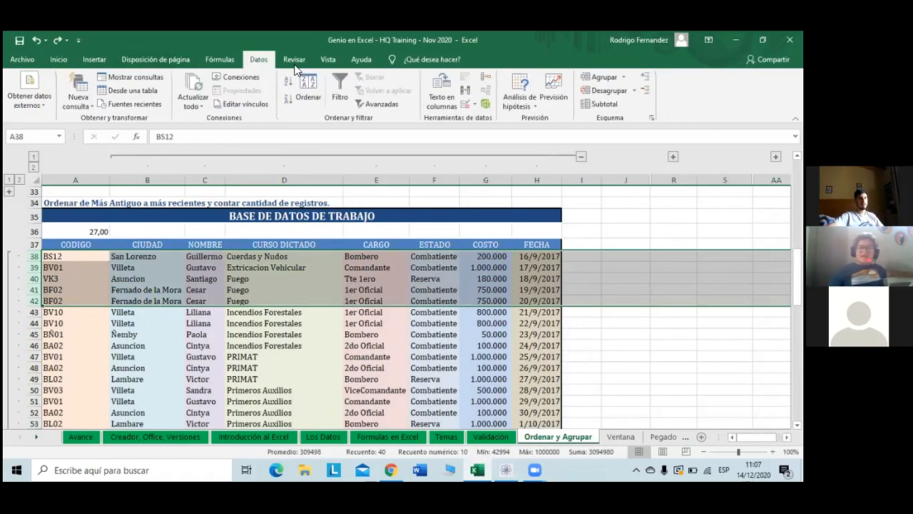
left_click(608, 77)
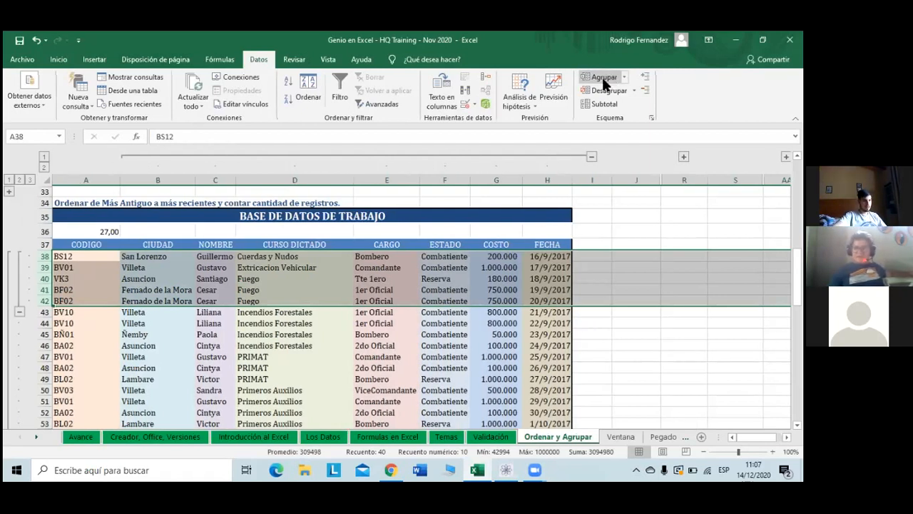
left_click(19, 313)
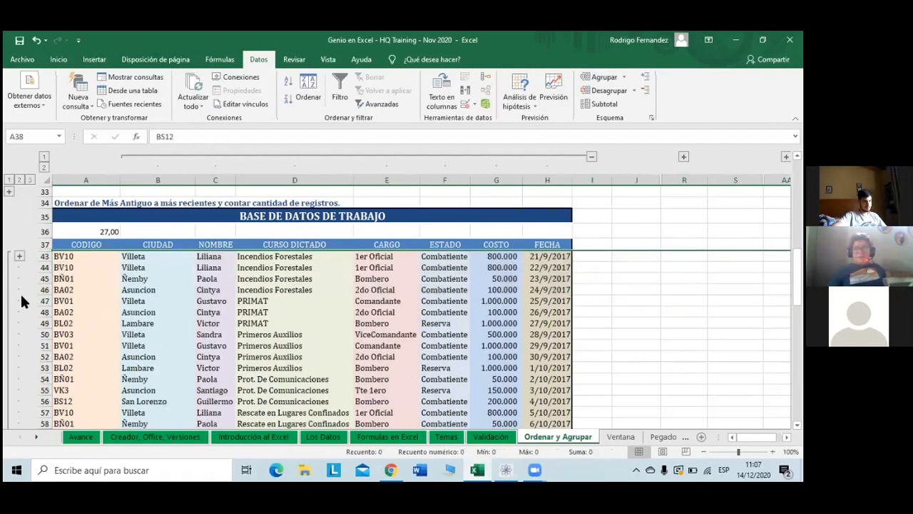
left_click(20, 255)
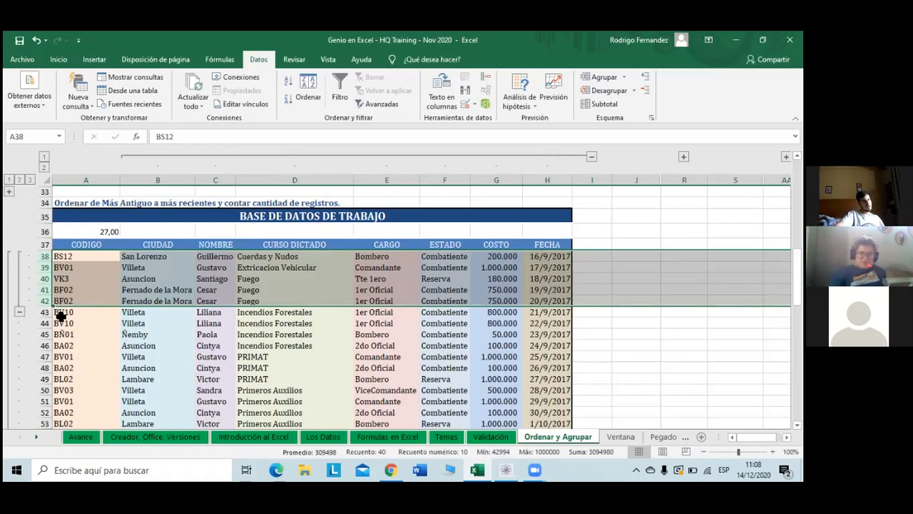
Group rows 44 to 48 as a second nested subgroup, then collapse and expand both subgroups
left_click_drag(45, 322, 45, 369)
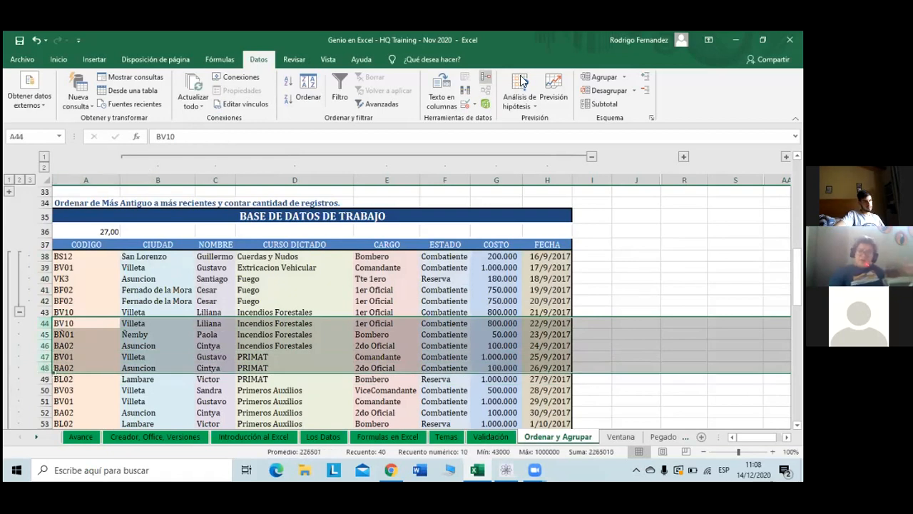
left_click(597, 78)
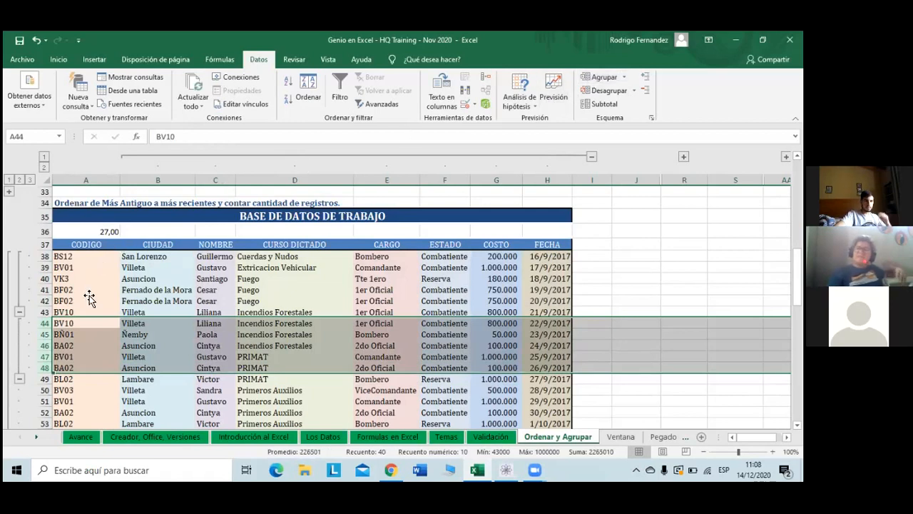
left_click(20, 312)
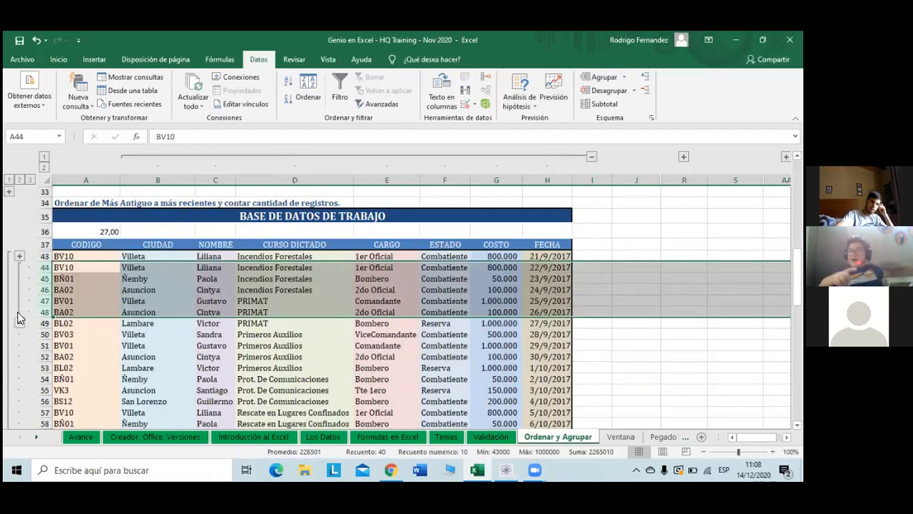
left_click(19, 323)
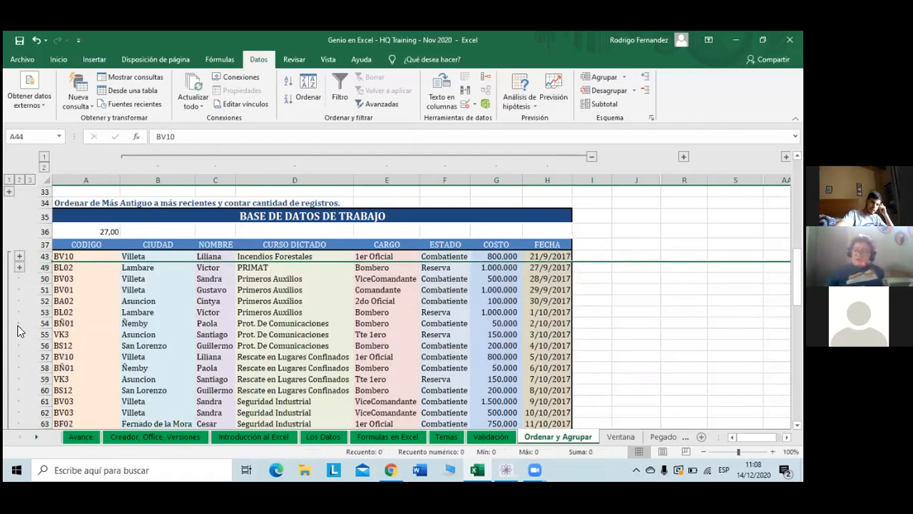
left_click(96, 258)
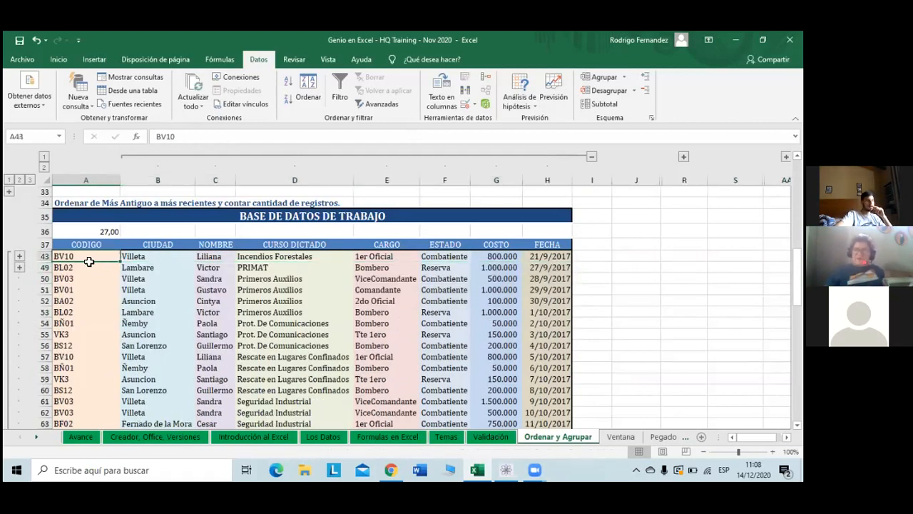
left_click(20, 255)
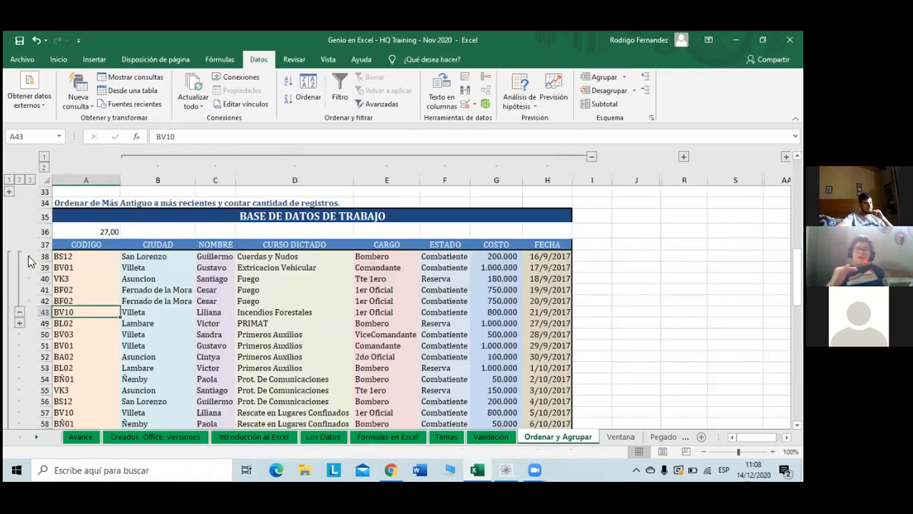
left_click(19, 323)
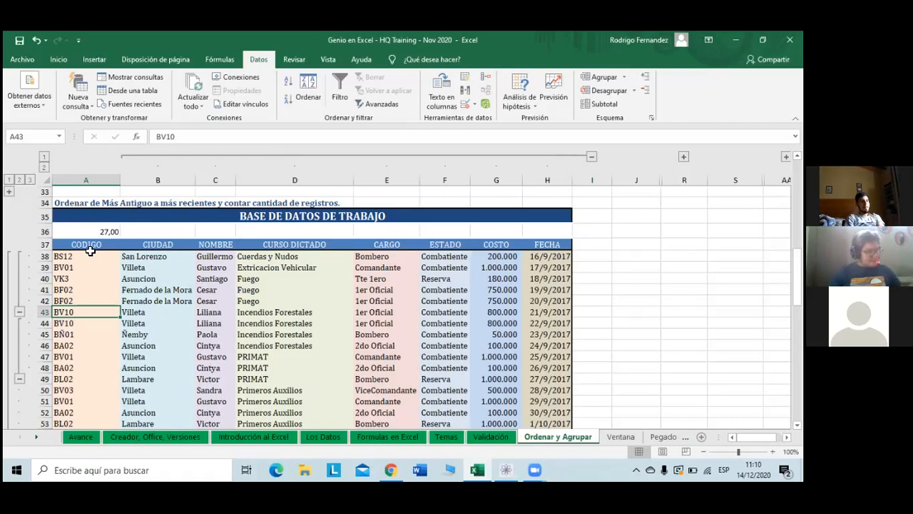
Slightly reduce the height of row 36, which holds the record count, and highlight header row 37
left_click(85, 234)
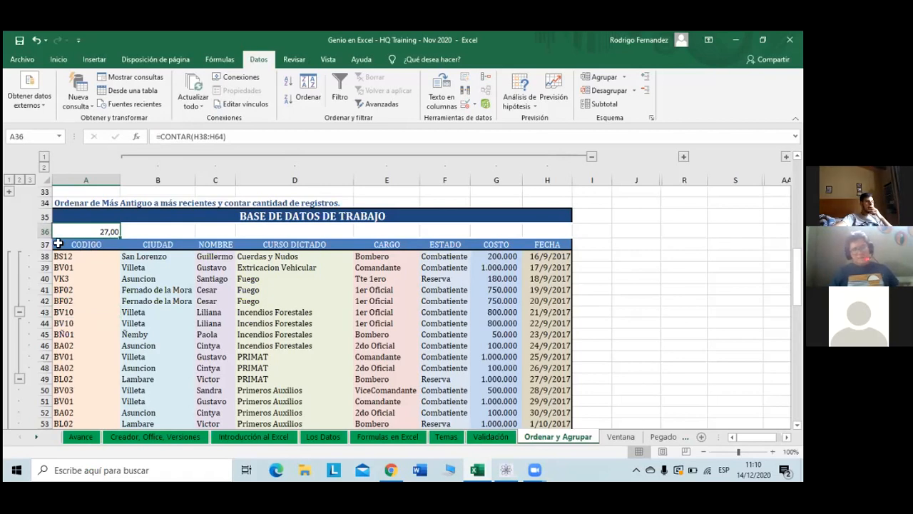
left_click_drag(45, 239, 45, 235)
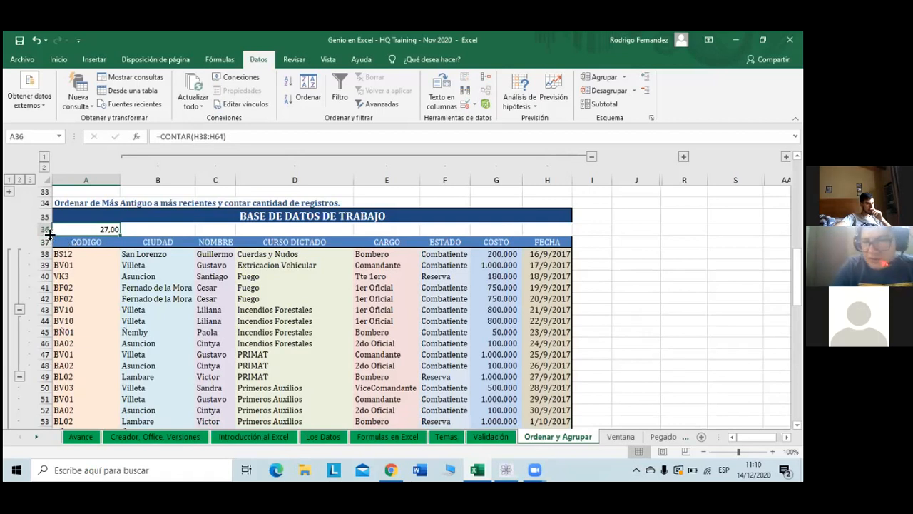
left_click_drag(49, 234, 46, 236)
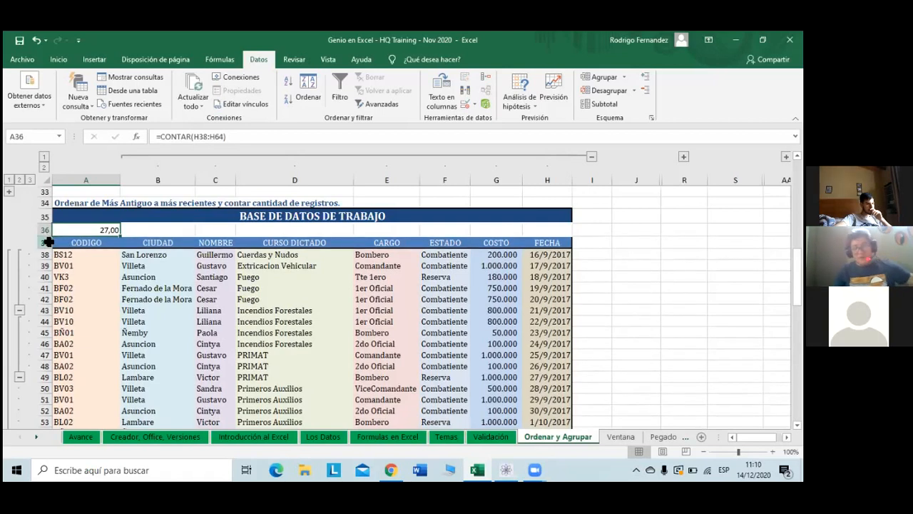
left_click(46, 243)
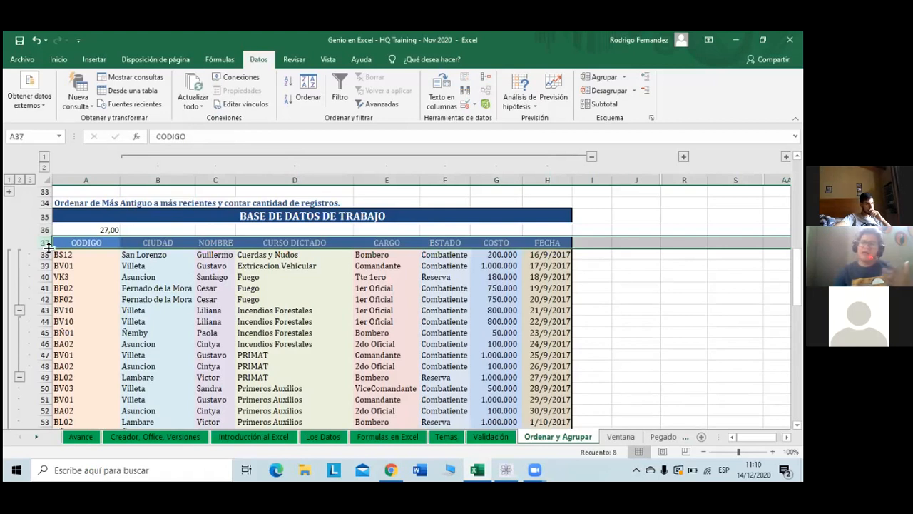
left_click(118, 287)
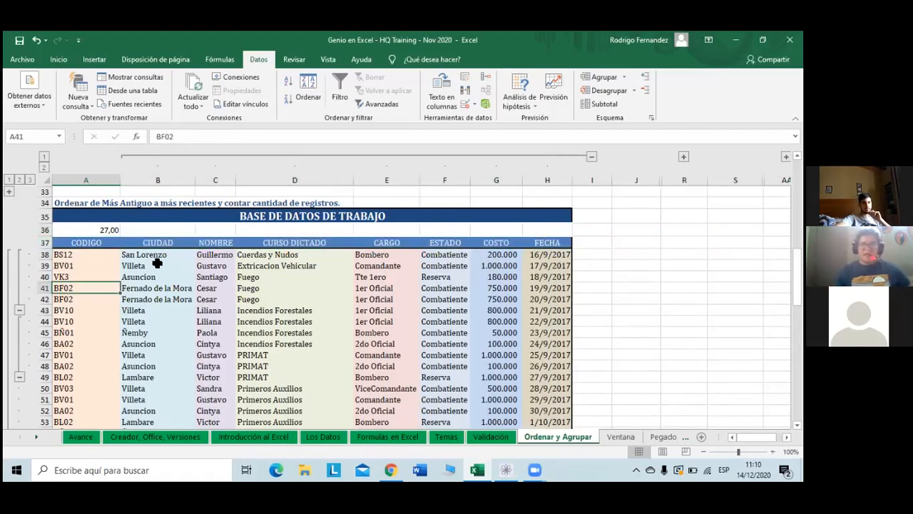
Collapse the nested subgroups of rows 38 to 42 and 44 to 48, then expand them again
left_click(21, 311)
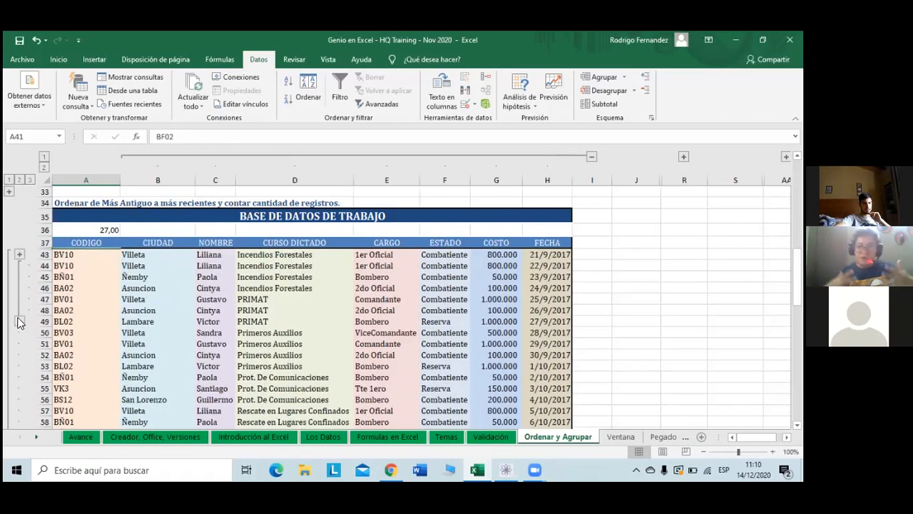
left_click(20, 321)
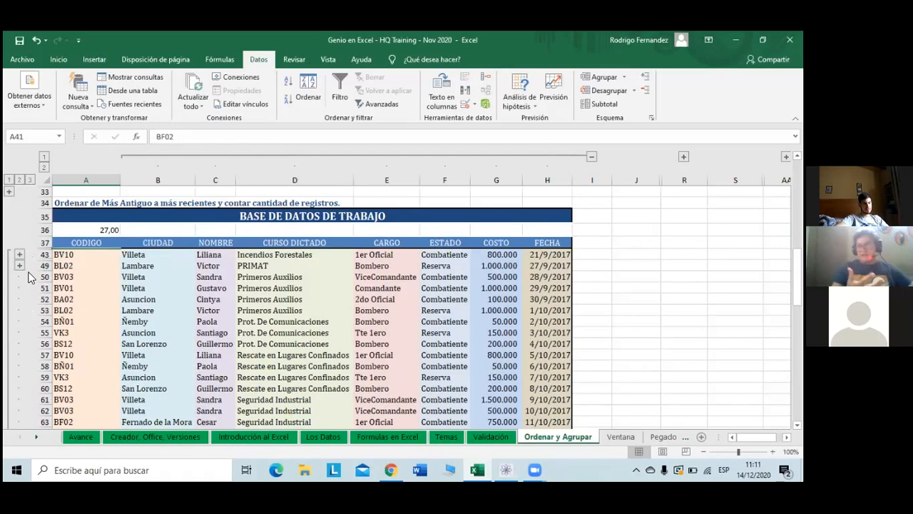
left_click(19, 254)
left_click(20, 321)
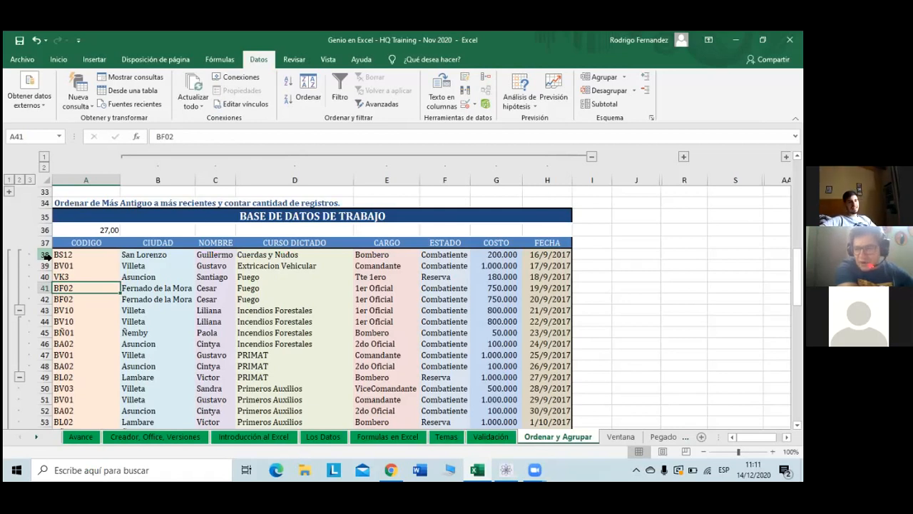
Ungroup rows 38 to 48 by one level to remove the nested subgroups
left_click_drag(45, 255, 54, 378)
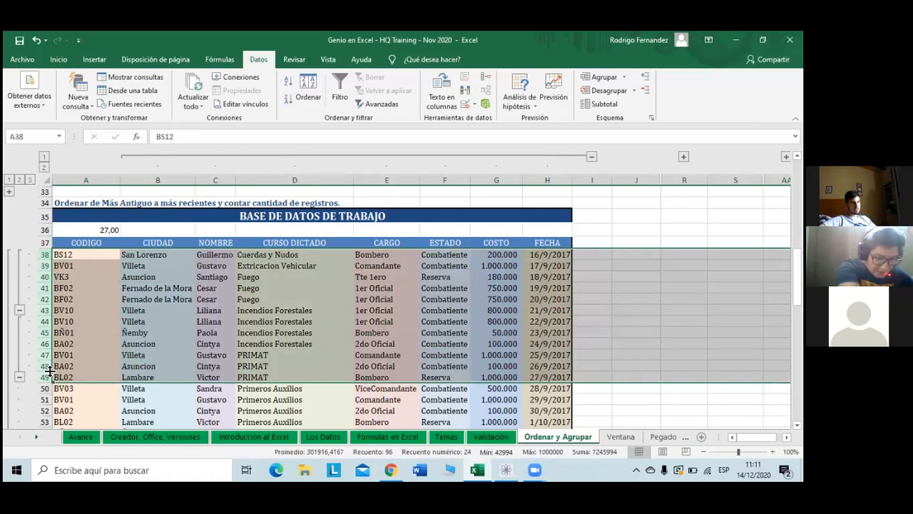
left_click_drag(49, 366, 46, 255)
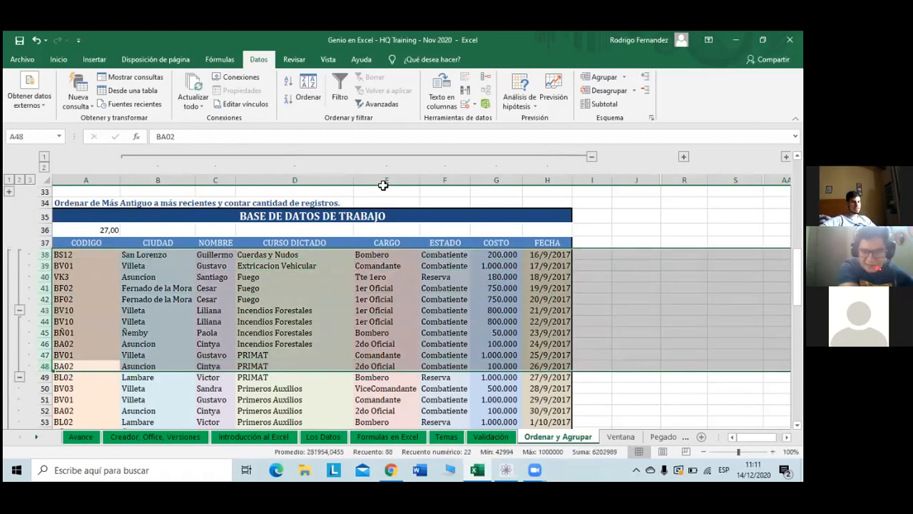
left_click(591, 90)
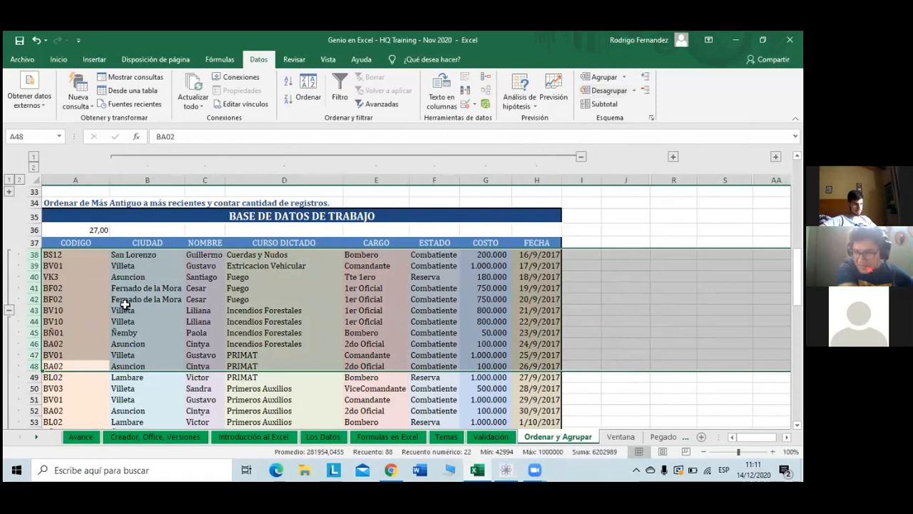
Collapse and expand the group of rows 38 to 42, then group row 43 to rejoin the table's records
left_click(58, 333)
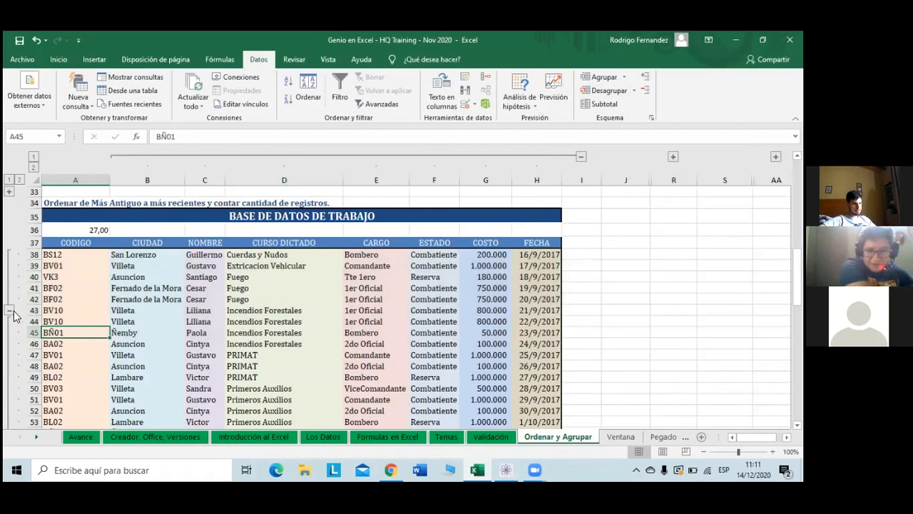
left_click(10, 311)
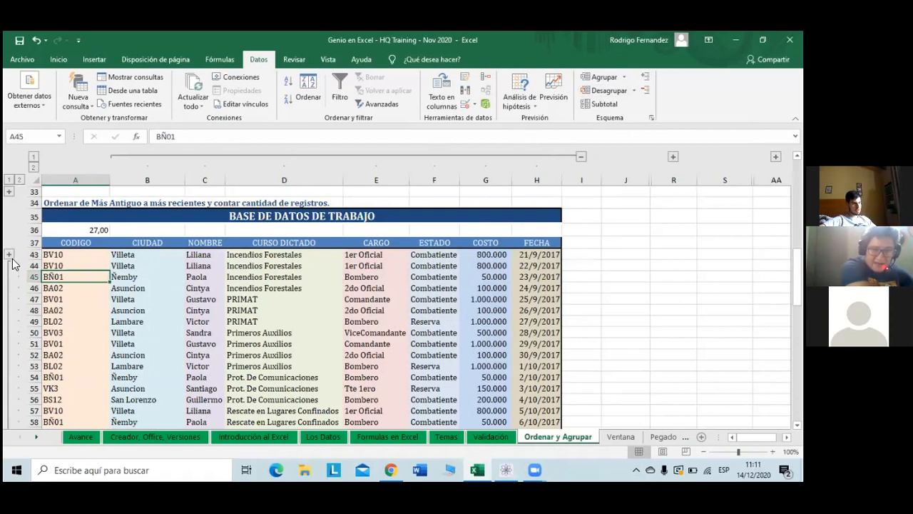
left_click(10, 254)
left_click(34, 310)
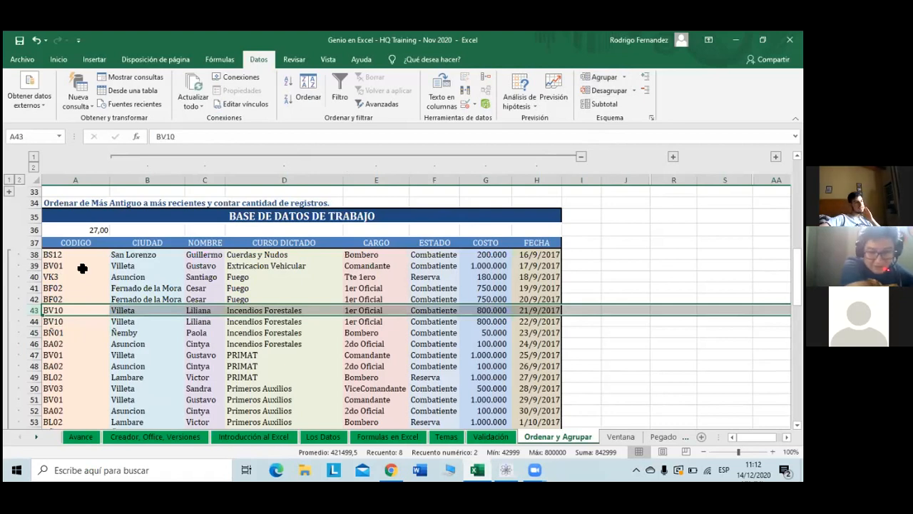
Collapse the row outline to level 1 and return to the start of the sheet
left_click(11, 180)
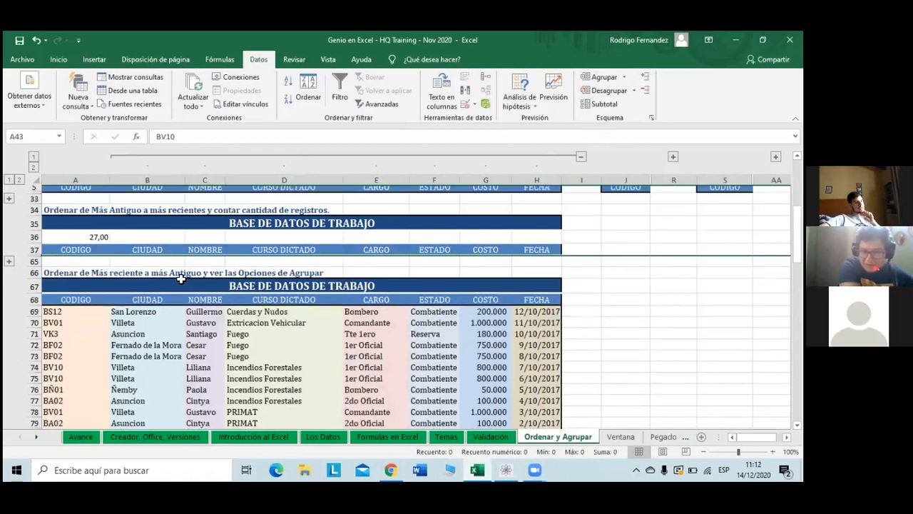
scroll(181, 278, "up", 2)
scroll(181, 279, "up", 1)
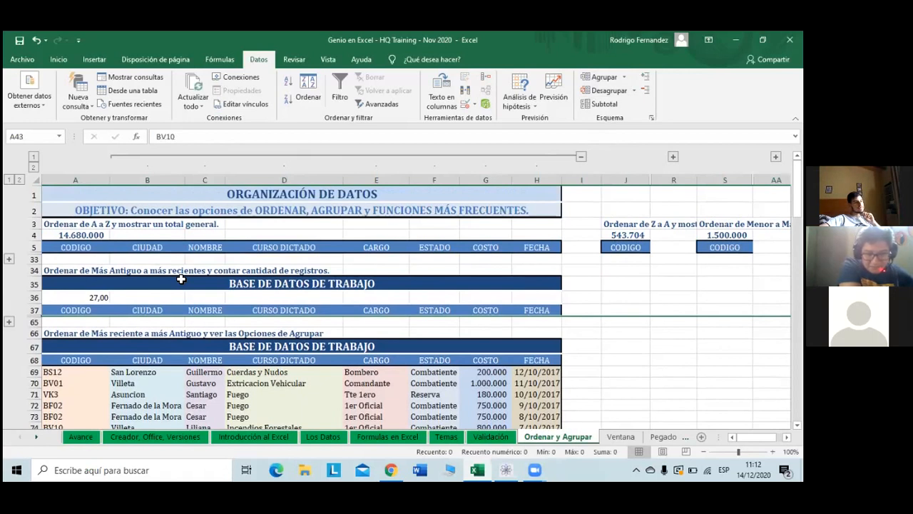
Insert a blank row above the header row 68 of the third table and clear its inherited formatting
scroll(181, 279, "down", 3)
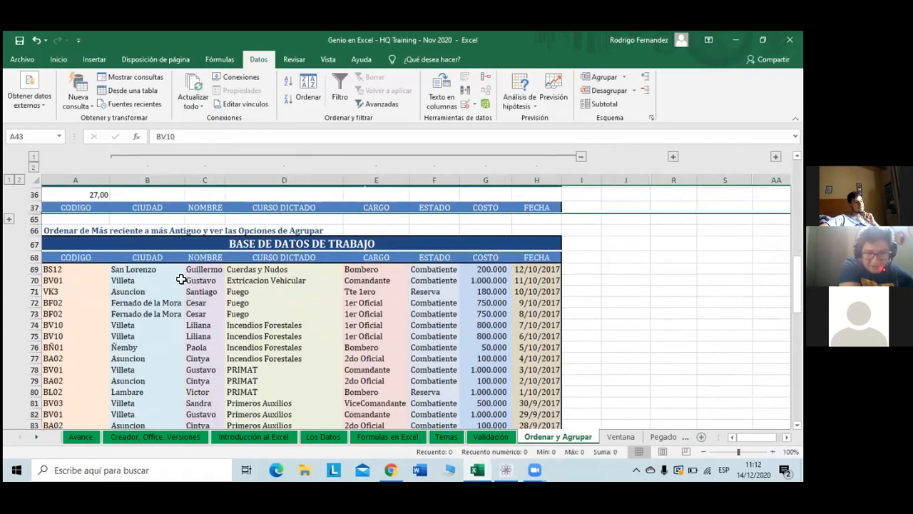
left_click(78, 253)
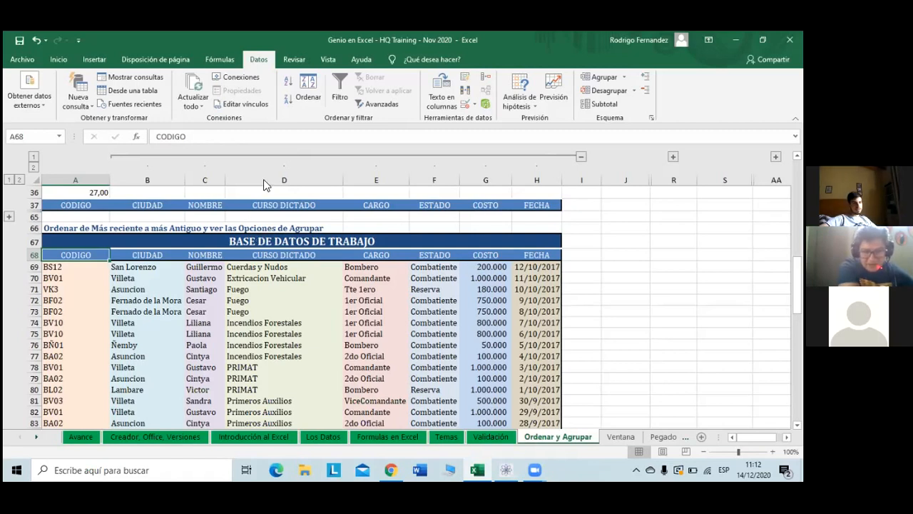
left_click(28, 254)
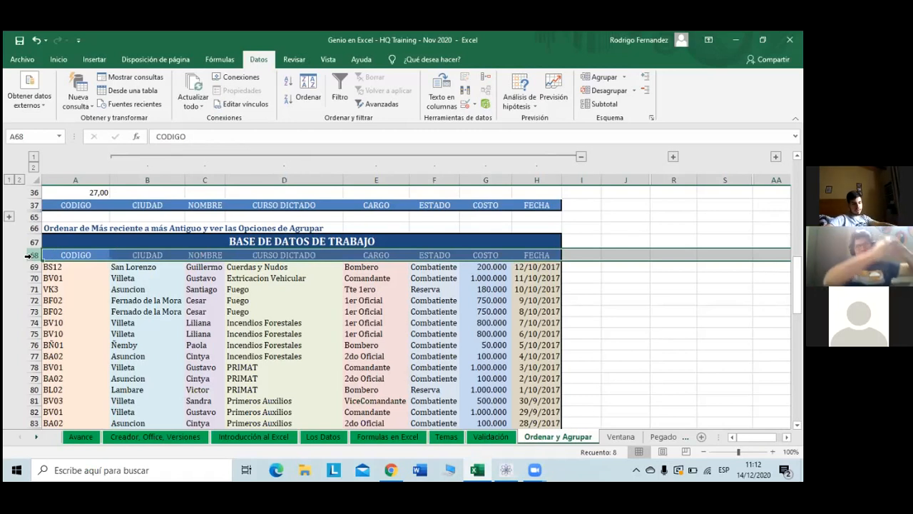
key("ctrl+plus")
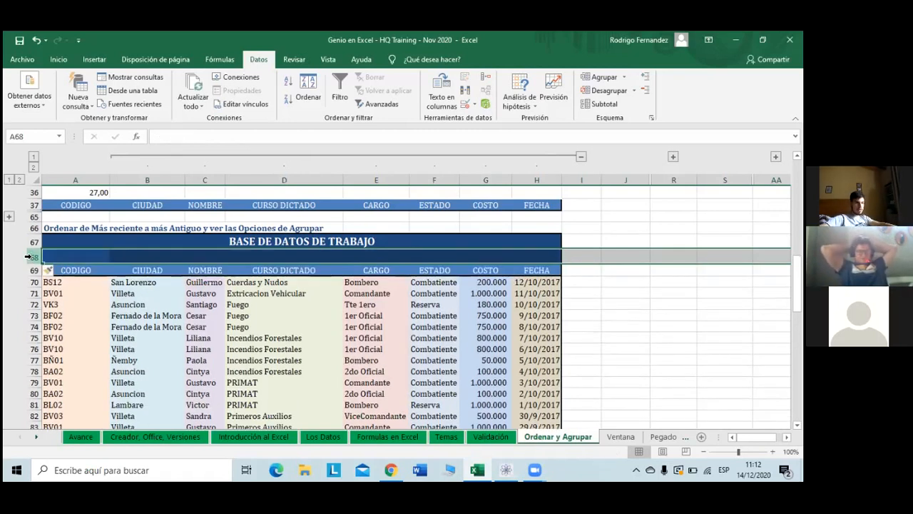
left_click(50, 271)
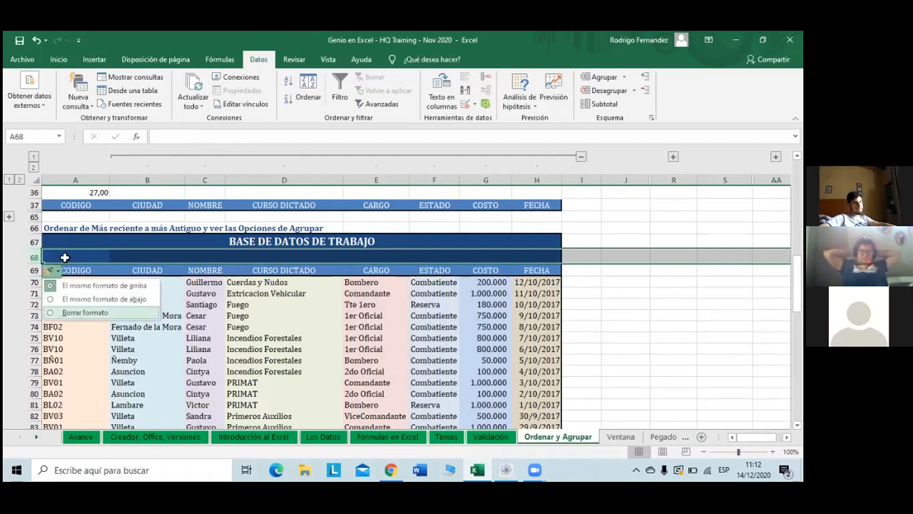
left_click(73, 312)
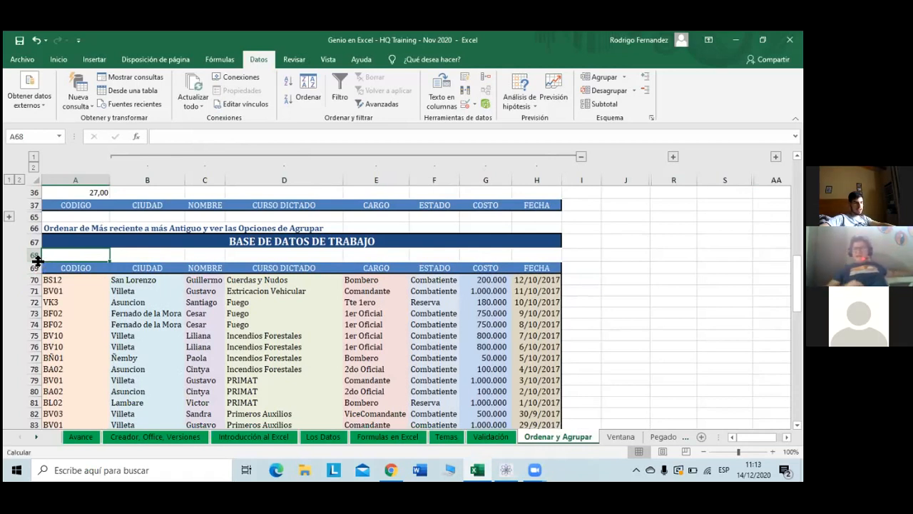
Slightly reduce the height of the blank row 68 above the third table's headers
key("Right")
left_click_drag(76, 255, 552, 256)
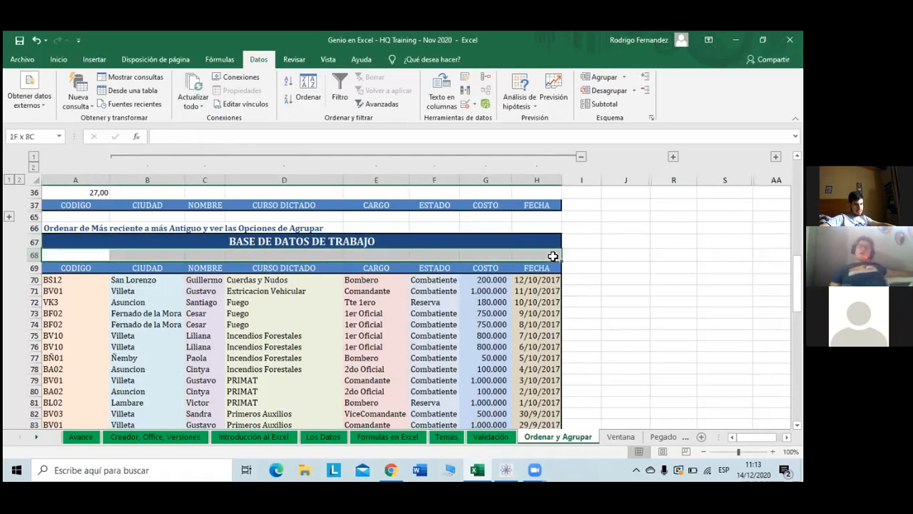
left_click(325, 240)
left_click(69, 254)
left_click(33, 255)
left_click_drag(37, 261, 36, 258)
left_click(105, 265)
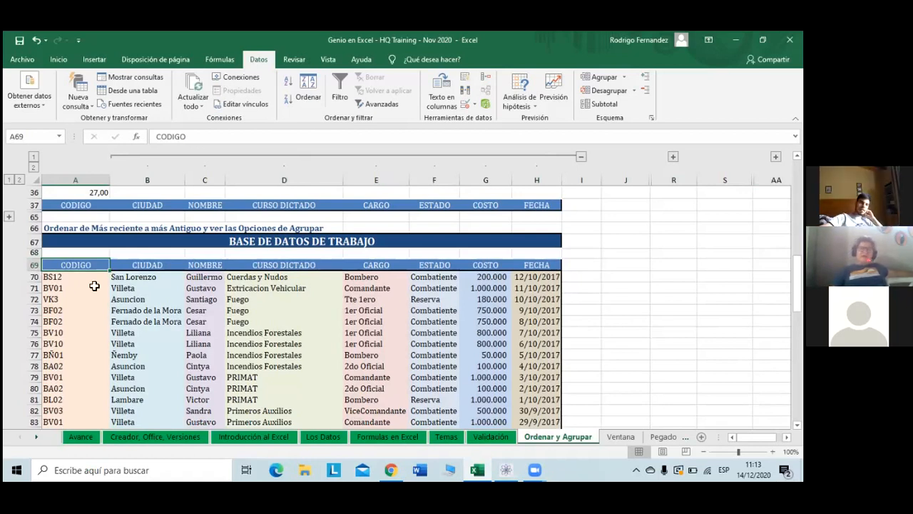
Sort the third table's records by NOMBRE from A to Z
left_click(131, 277)
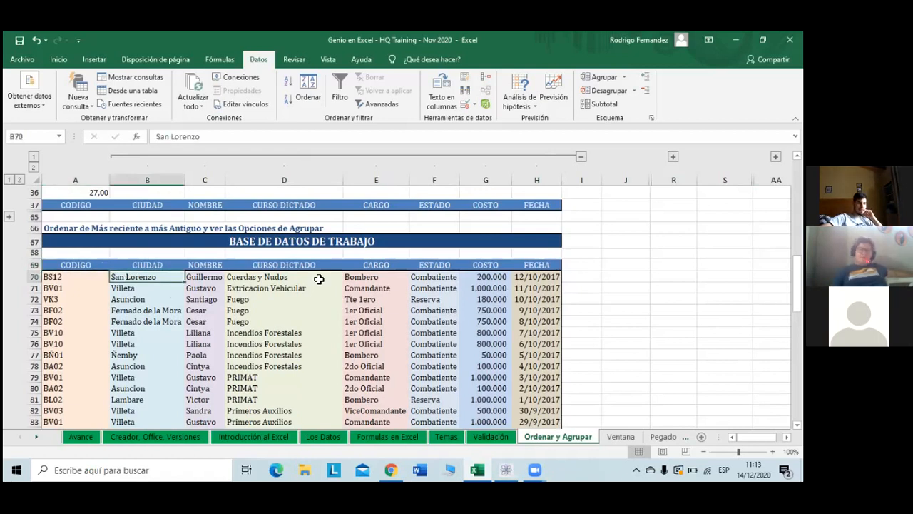
left_click(204, 278)
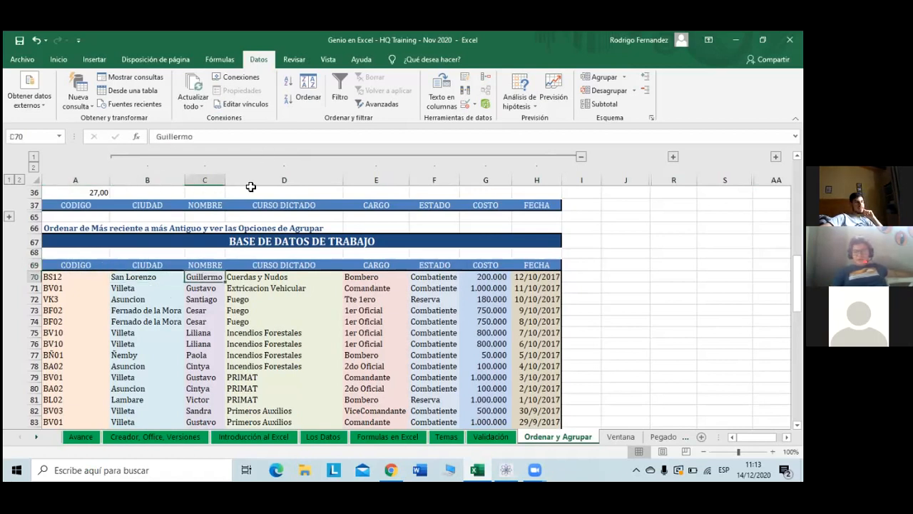
left_click(289, 80)
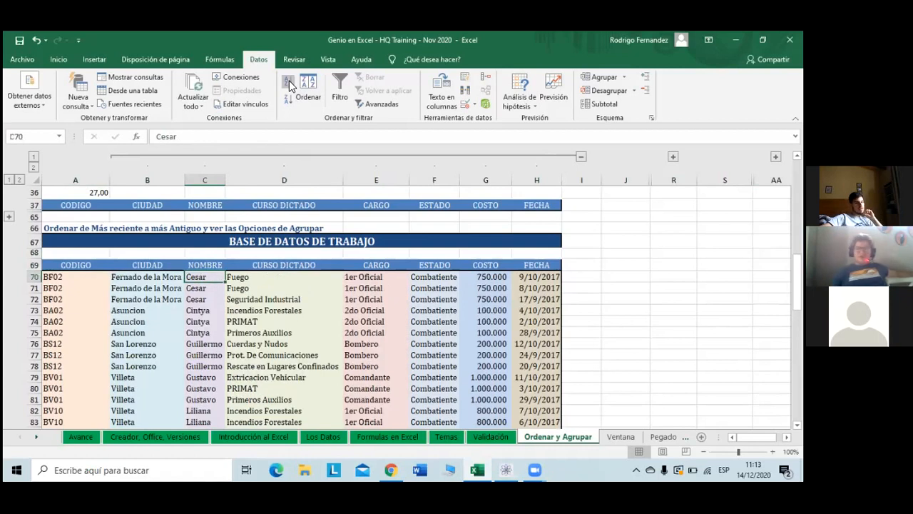
Sort the third table's records by FECHA from most recent to oldest
left_click(540, 279)
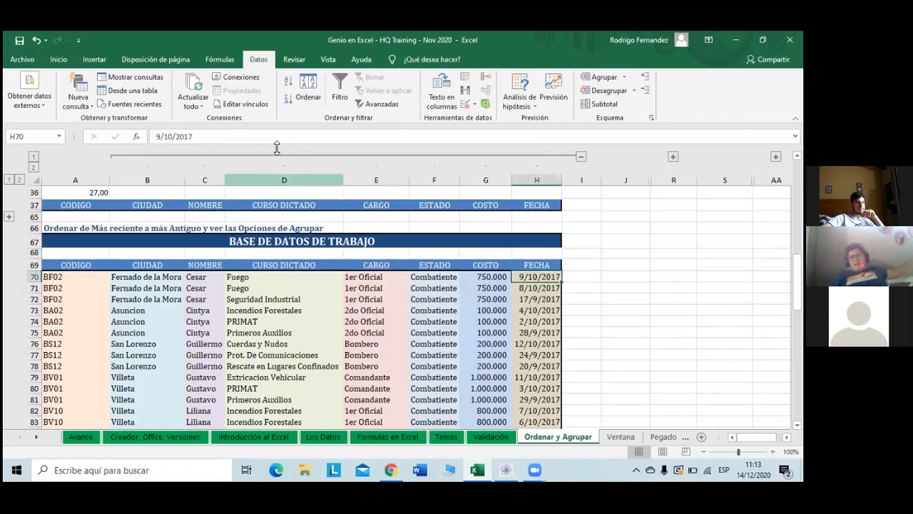
left_click(286, 97)
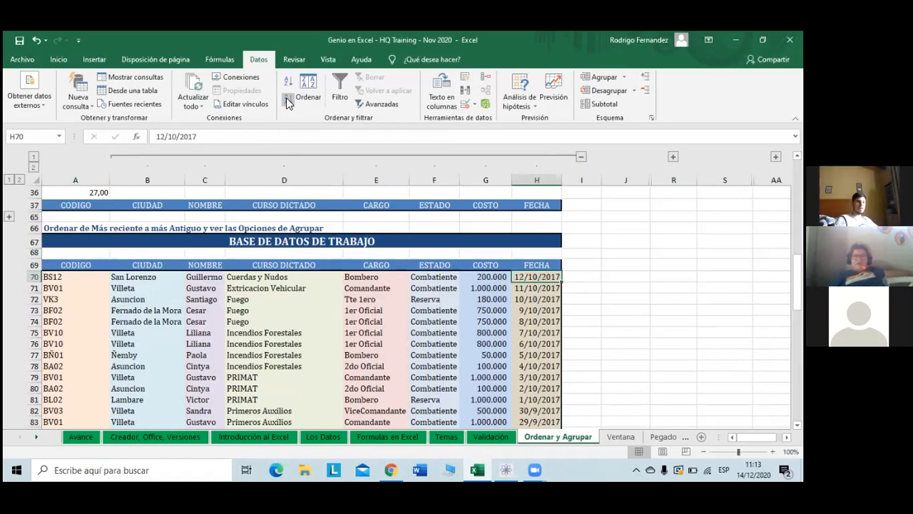
left_click(91, 281)
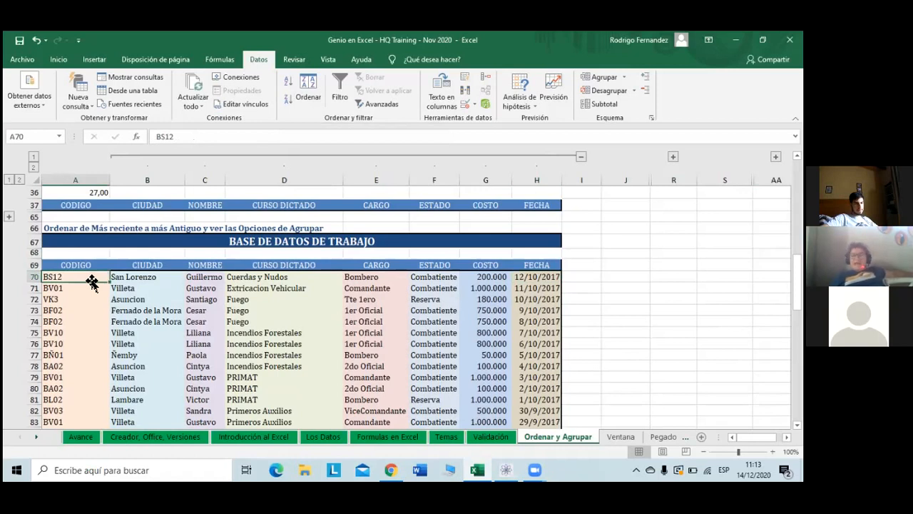
scroll(91, 281, "up", 2)
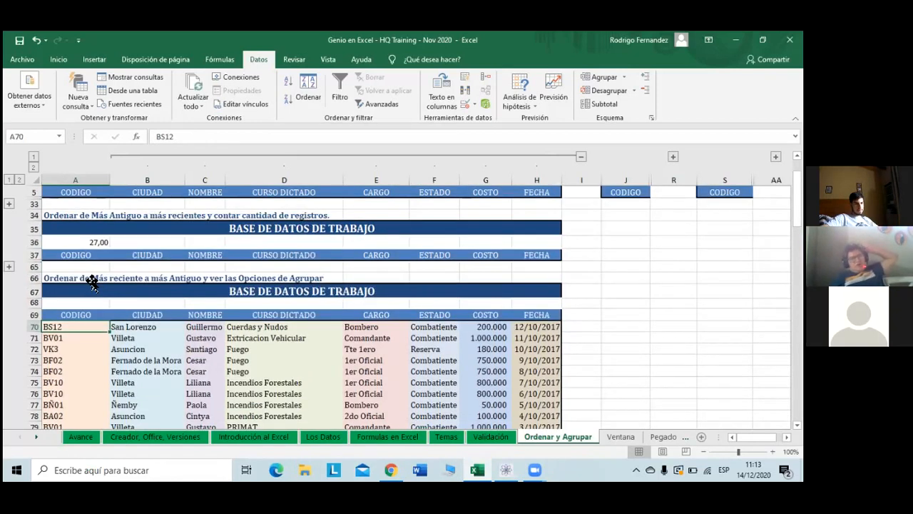
scroll(91, 281, "down", 2)
left_click(90, 254)
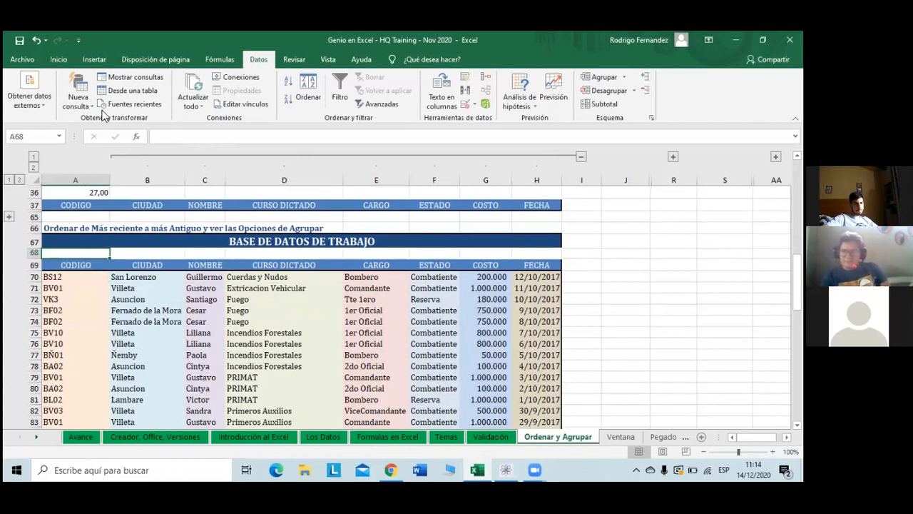
left_click(234, 60)
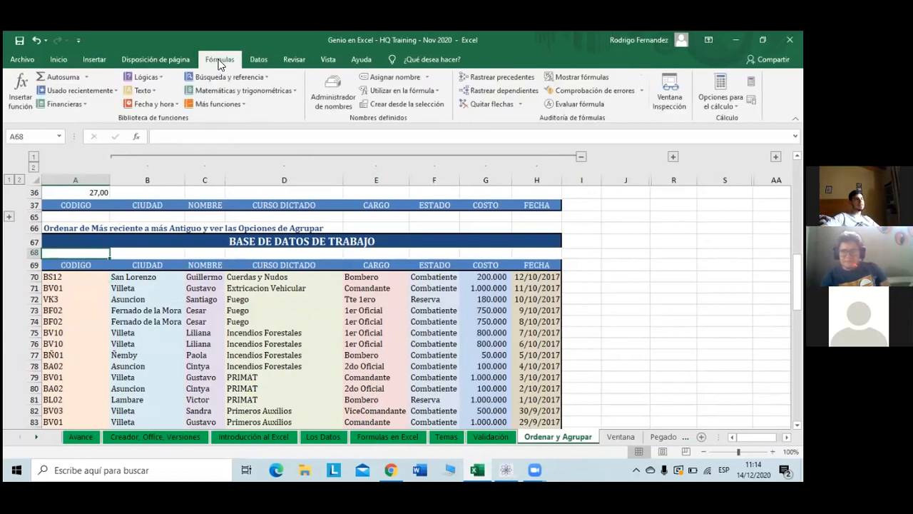
left_click(86, 77)
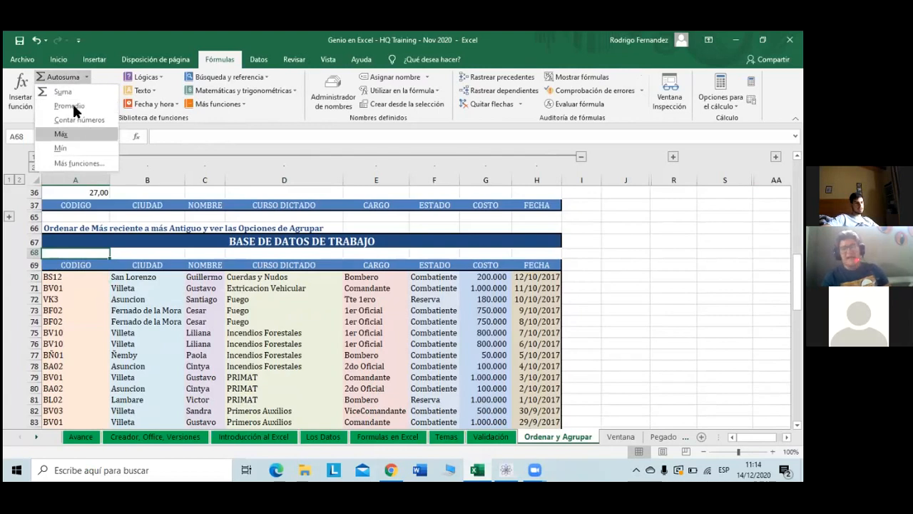
left_click(86, 163)
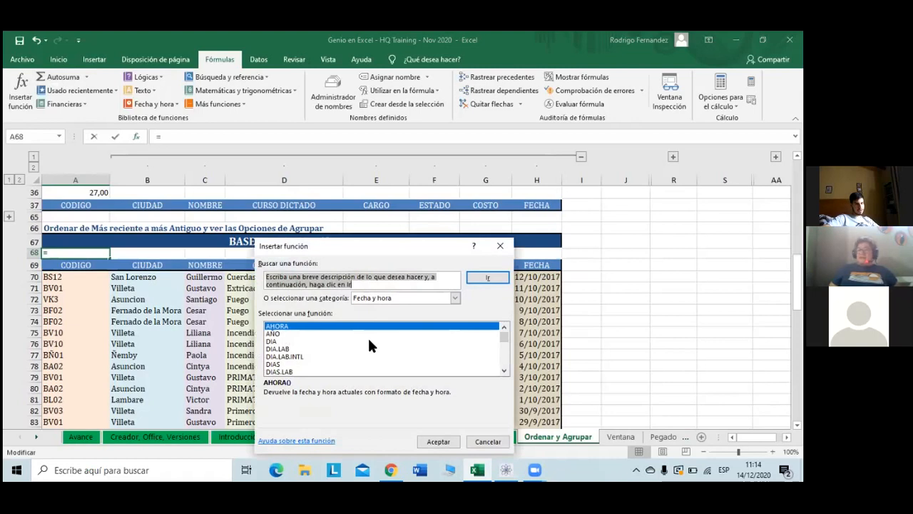
left_click(511, 249)
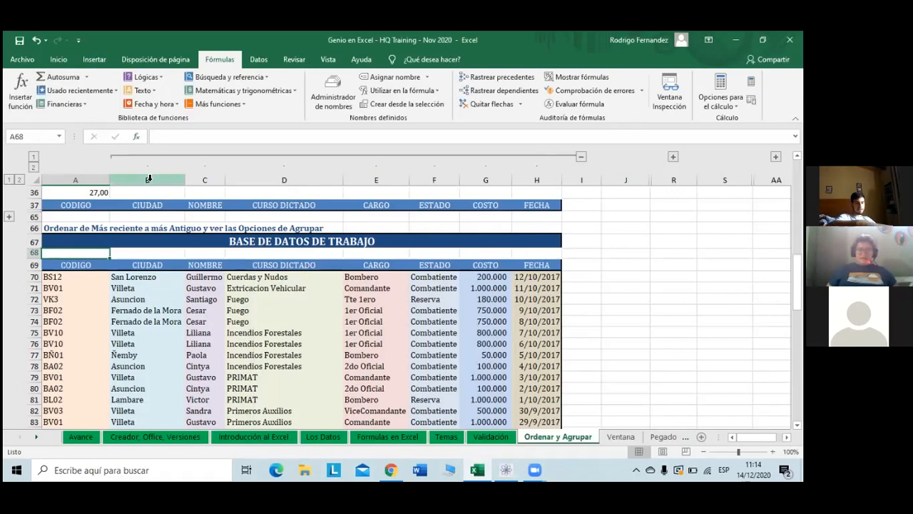
Enter =CONTARA(C70:C96) in cell A68 to count the third table's names
type("=")
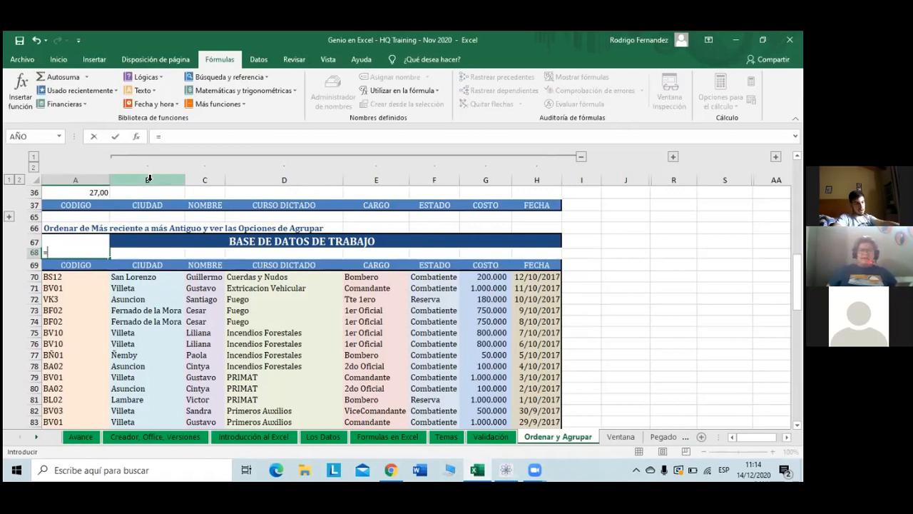
type("CONTARA")
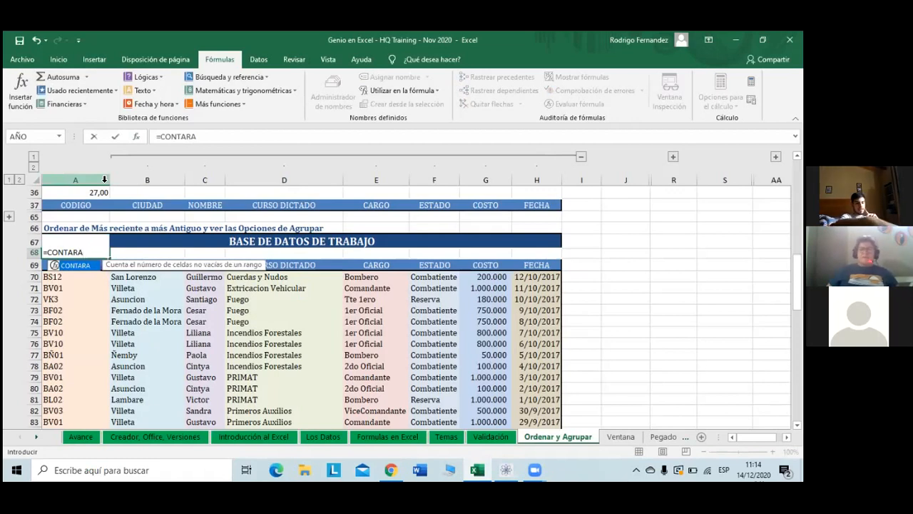
type("(")
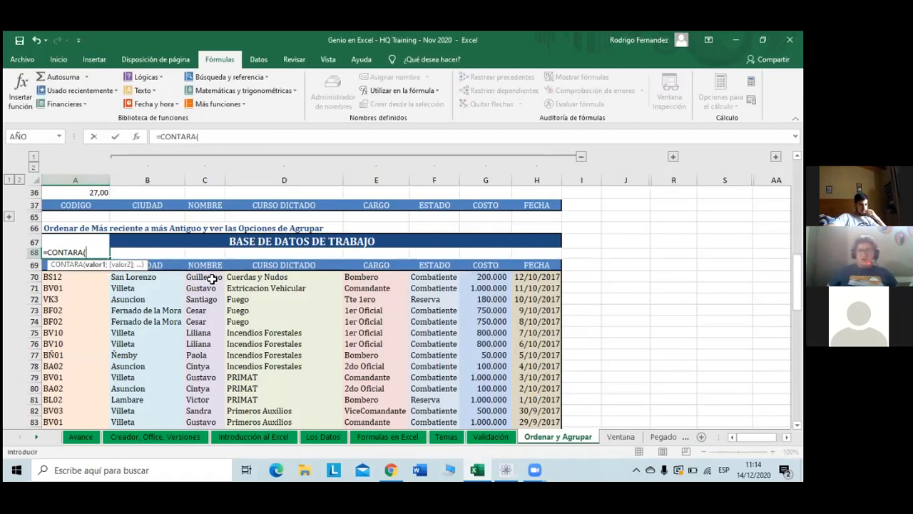
mouse_move(210, 279)
left_mouse_down()
mouse_move(211, 439)
mouse_move(198, 400)
mouse_move(206, 396)
left_mouse_up()
scroll(206, 397, "up", 4)
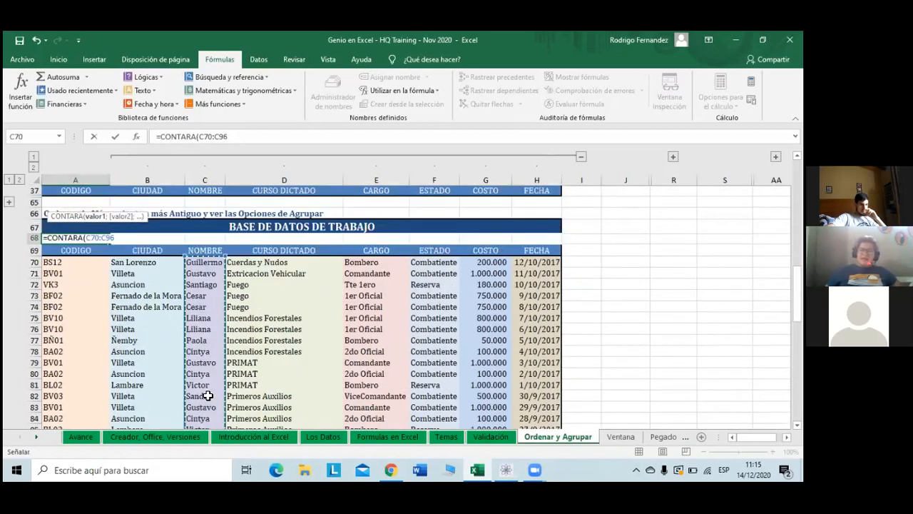
key("Return")
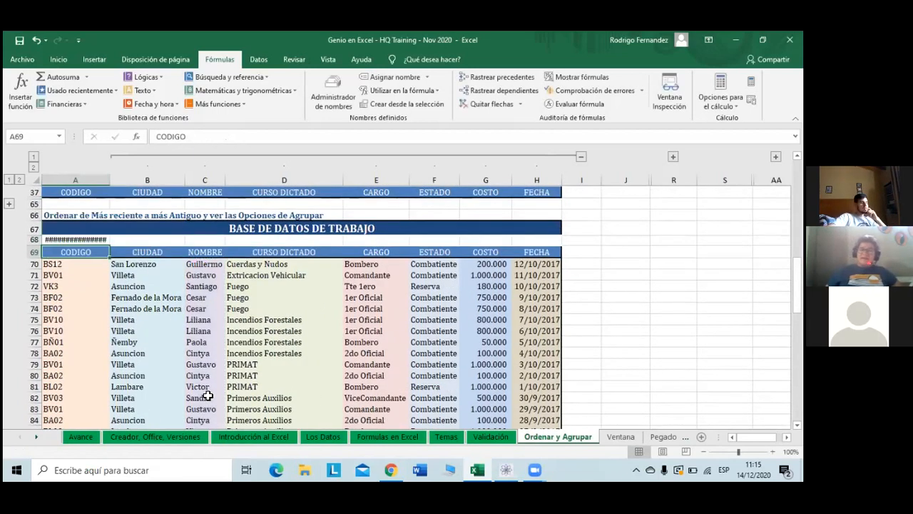
Apply the Número format to the record count in cell A68
left_click(91, 240)
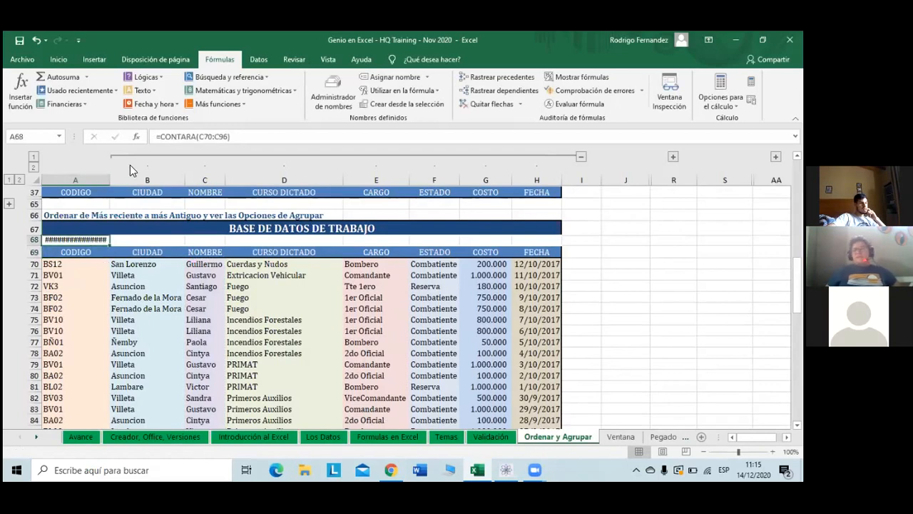
left_click(63, 64)
left_click(361, 82)
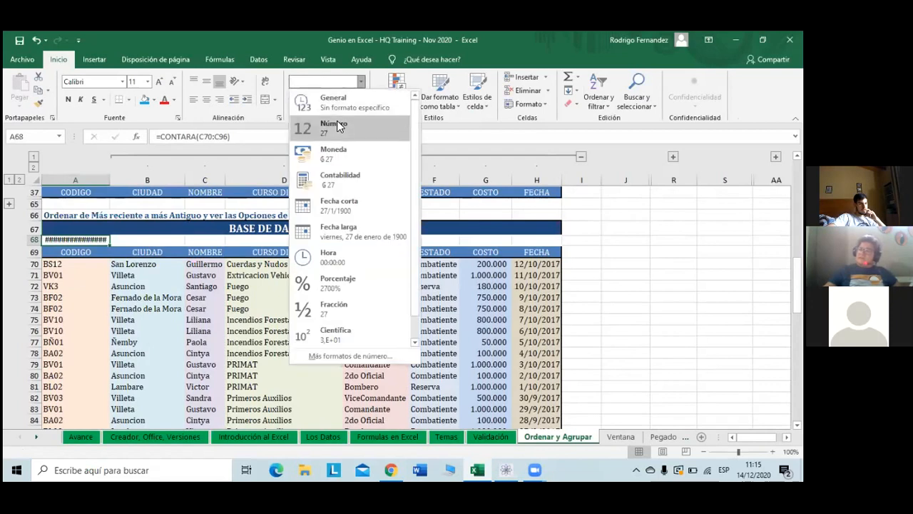
left_click(338, 126)
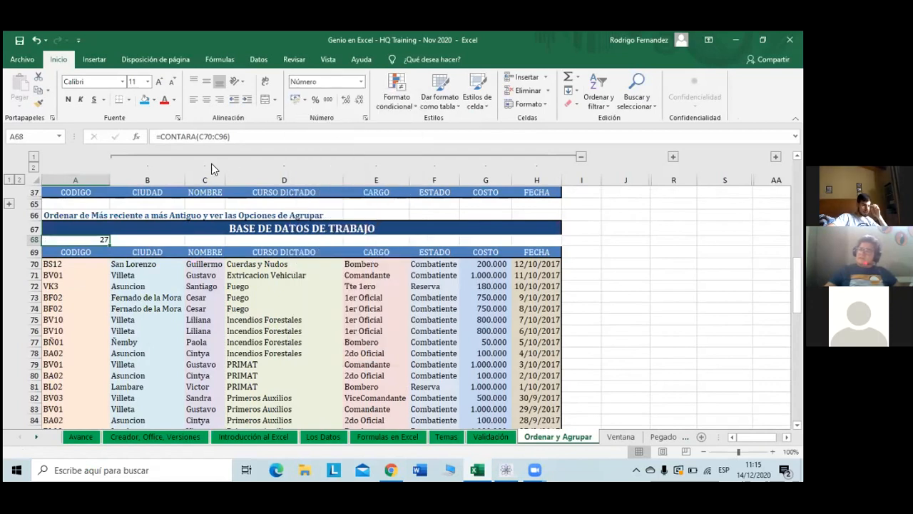
Autofit column A, narrow it to the CODIGO header, and widen it enough to display the total in A4
double_click(109, 180)
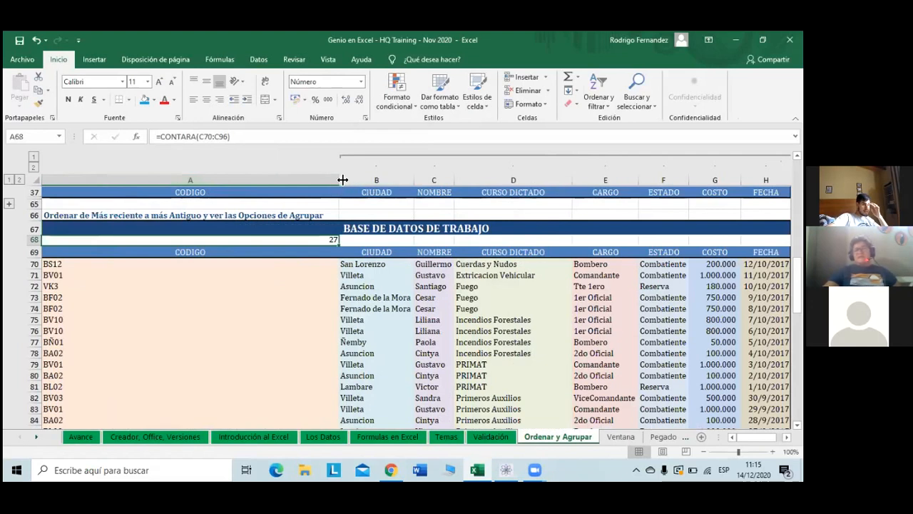
left_click_drag(342, 180, 76, 180)
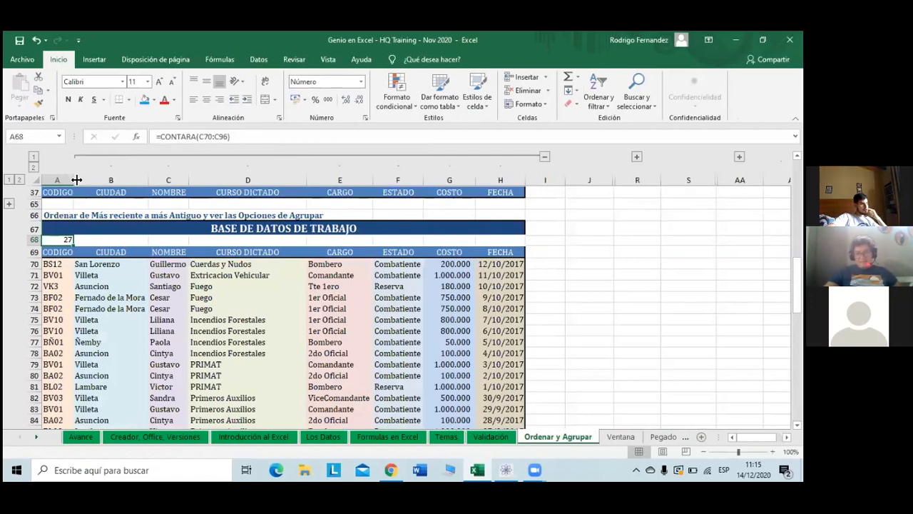
scroll(76, 180, "up", 1)
scroll(66, 240, "up", 2)
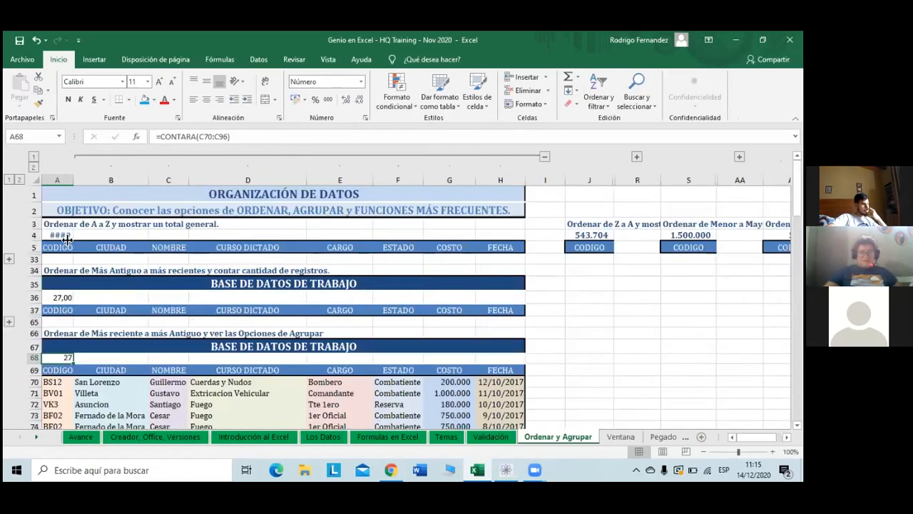
left_click_drag(70, 185, 116, 179)
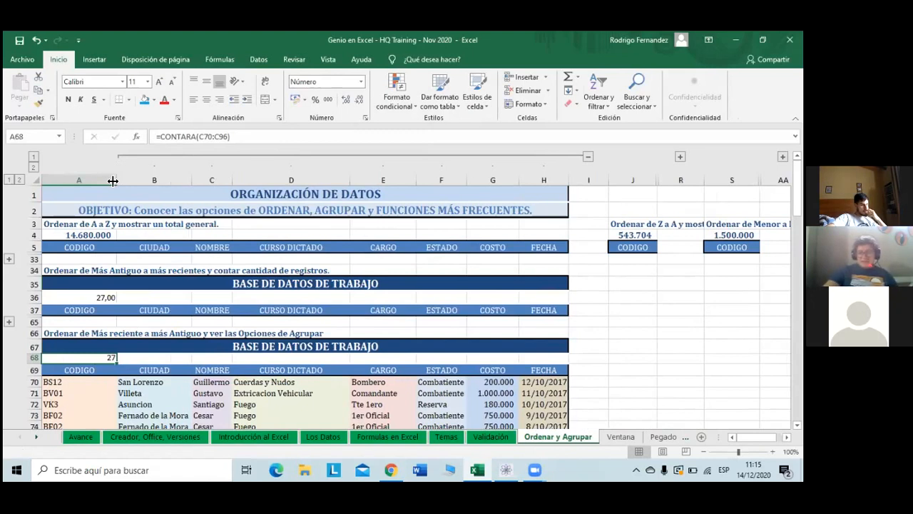
left_click_drag(113, 180, 104, 181)
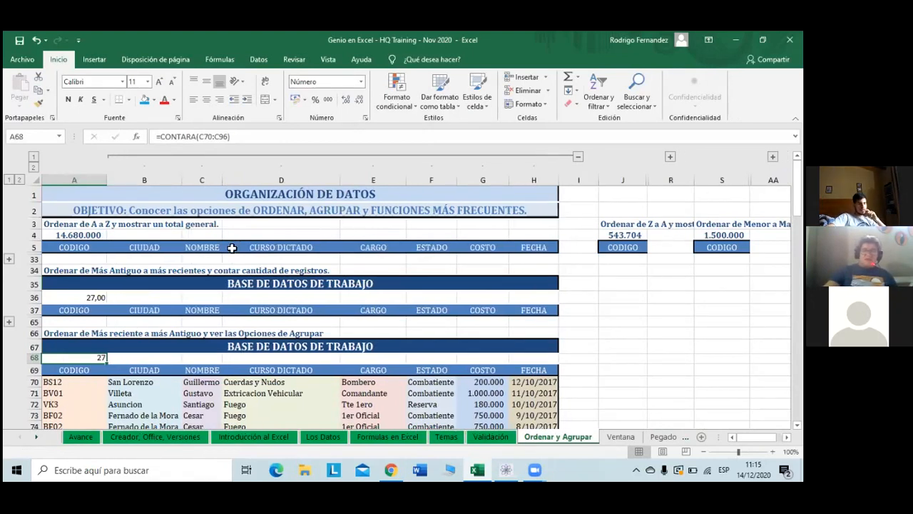
Clear the name in cell C79 to test the third table's CONTARA count, and undo the deletion
scroll(226, 282, "down", 5)
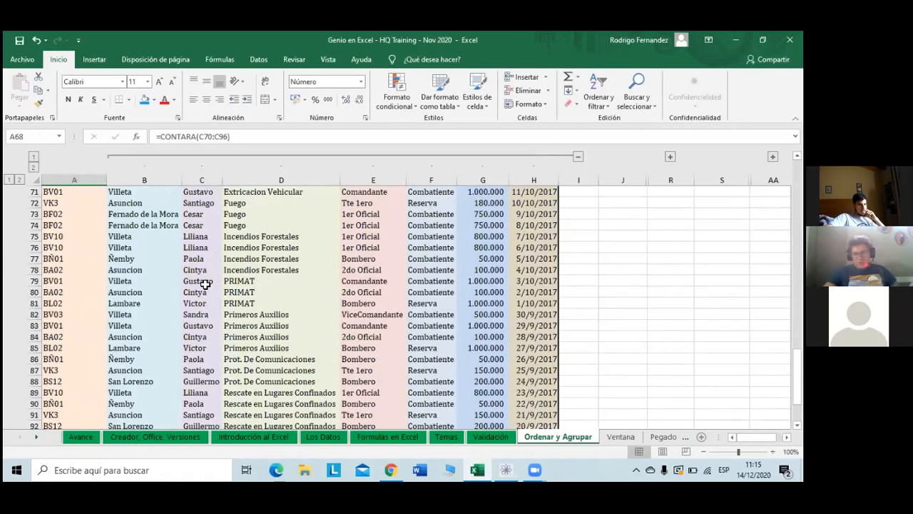
left_click(206, 284)
key("BackSpace")
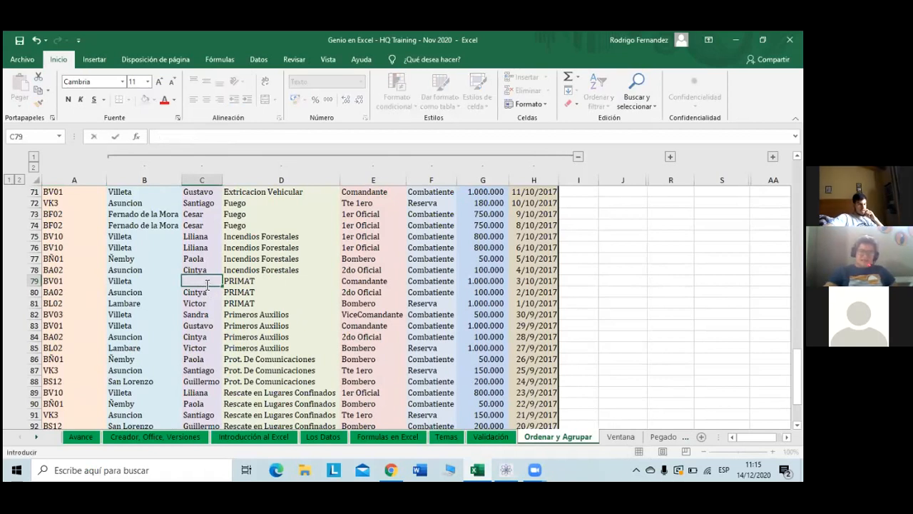
scroll(207, 284, "up", 2)
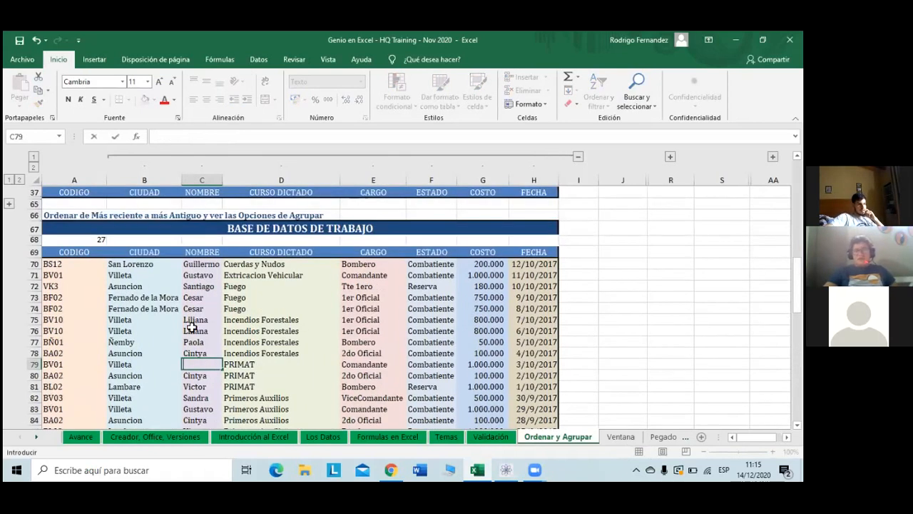
key("Return")
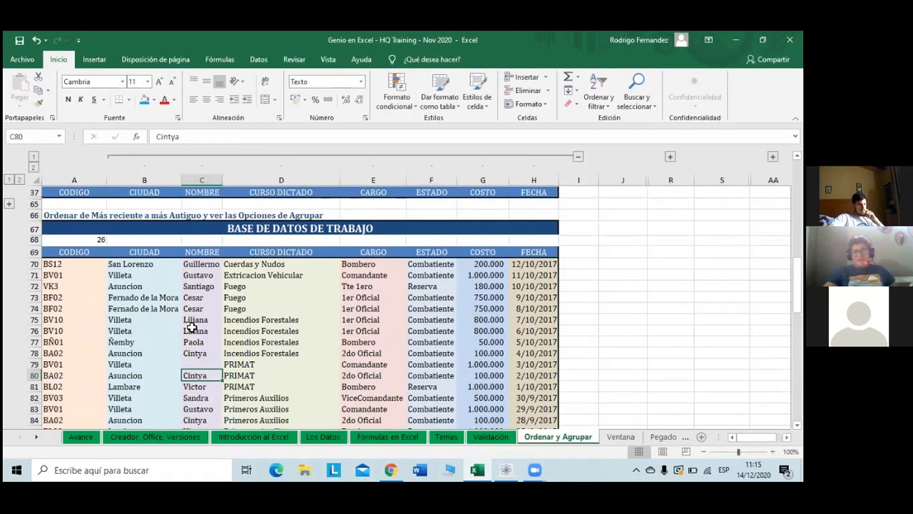
left_click(192, 365)
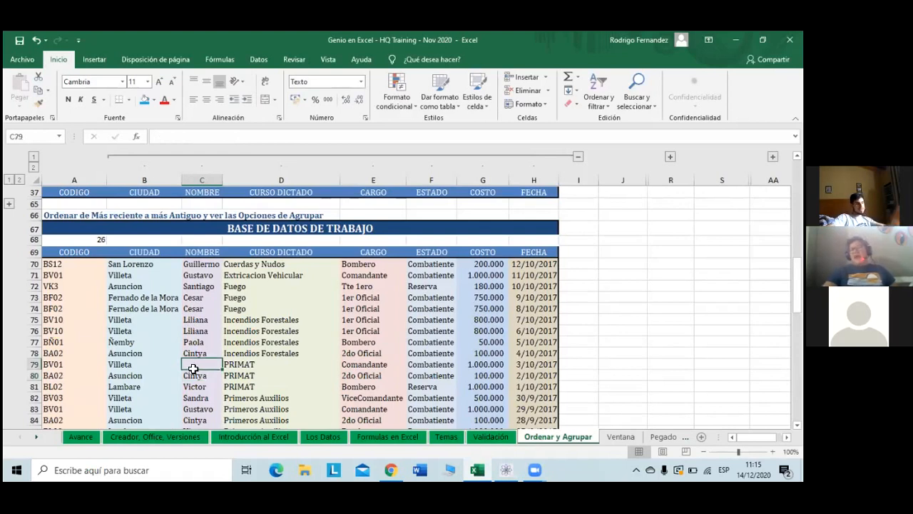
key("ctrl+z")
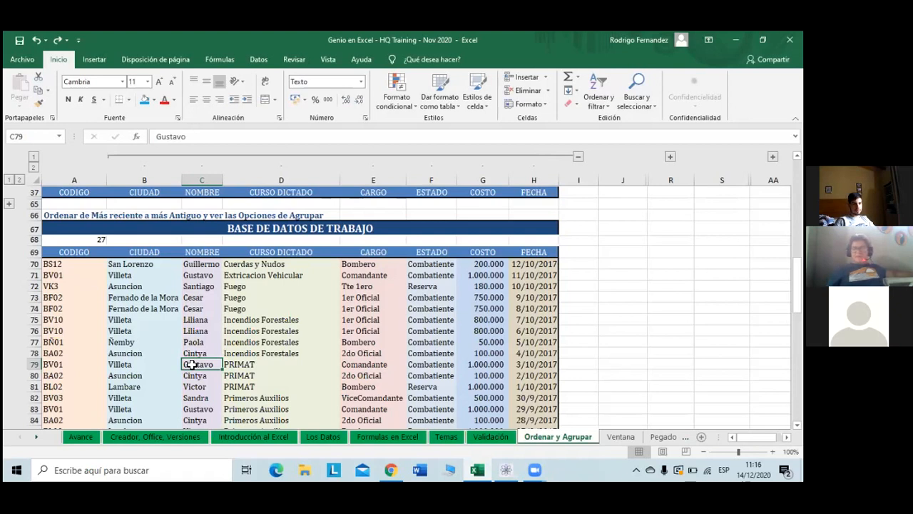
Group the third table's record rows 70 to 96
key("Left")
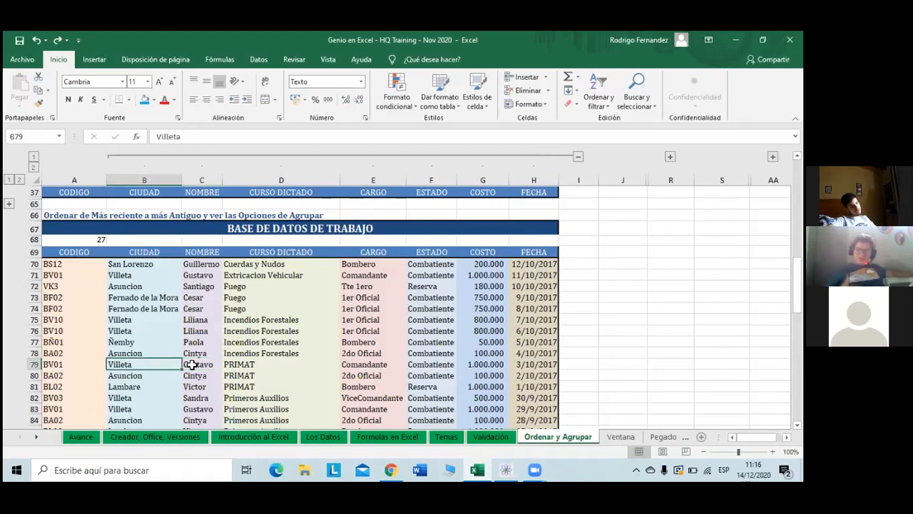
key("Left")
key("Up")
key("Up")
key("Up")
key("Up")
key("Up")
key("Up")
key("Up")
key("Up")
key("Up")
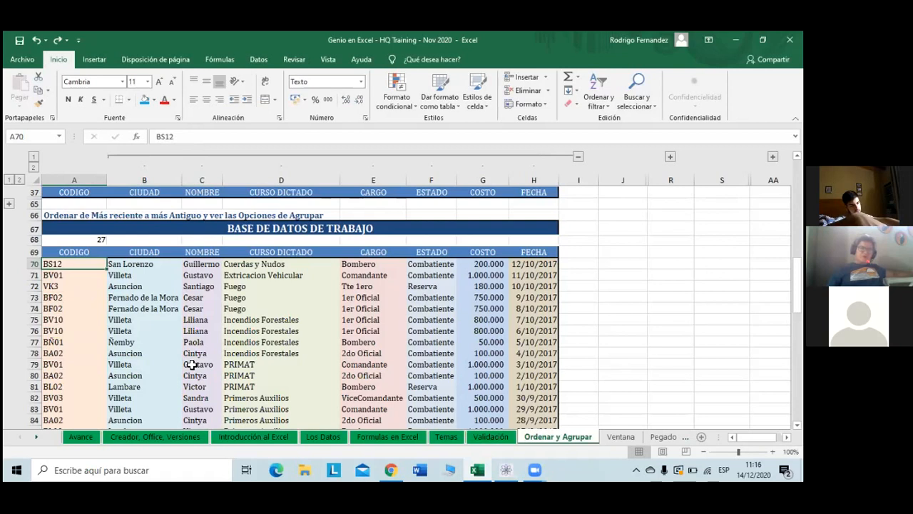
key("shift+space")
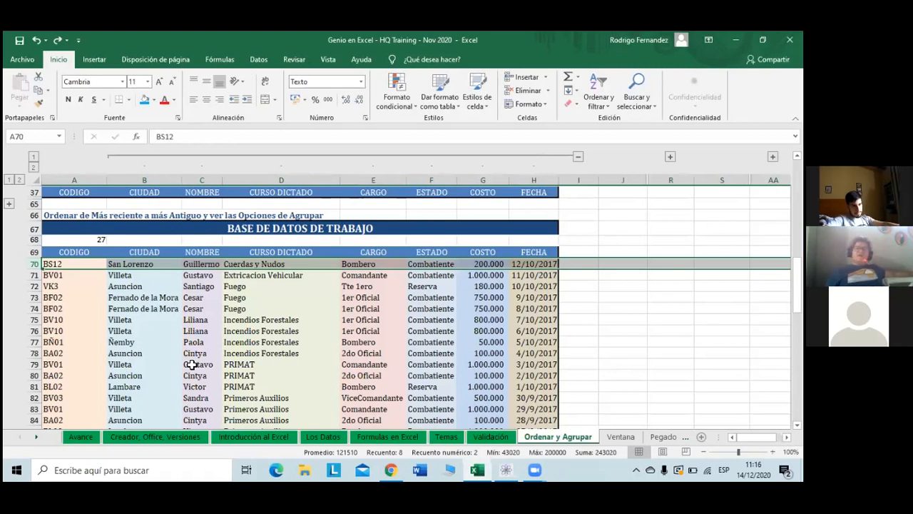
key("ctrl+shift+Down")
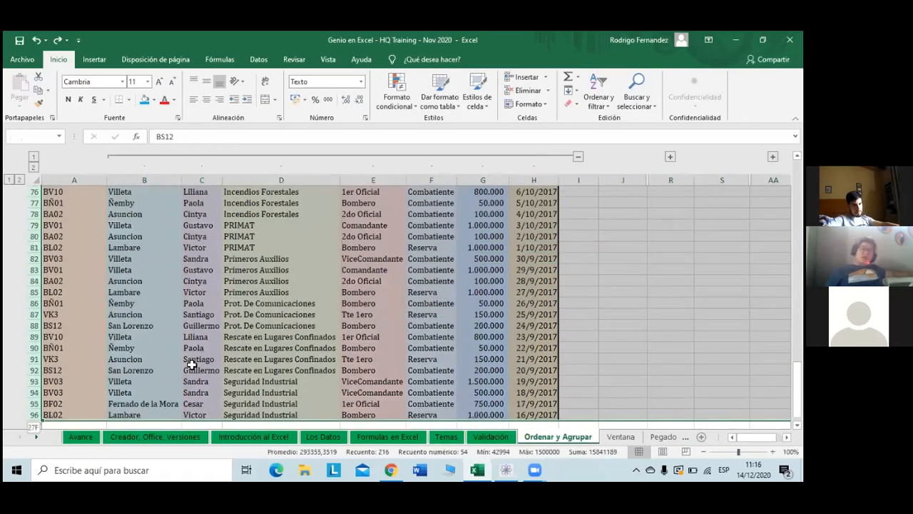
scroll(246, 358, "up", 2)
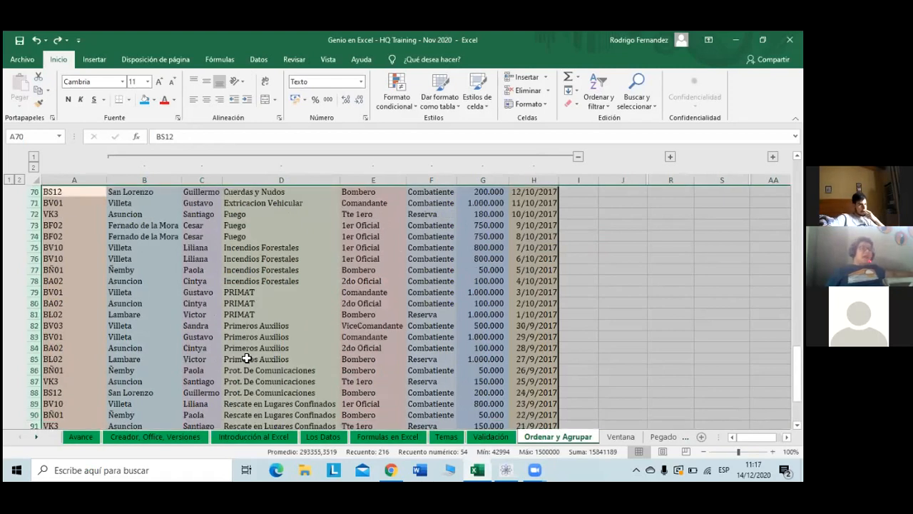
scroll(246, 358, "up", 3)
scroll(247, 359, "down", 3)
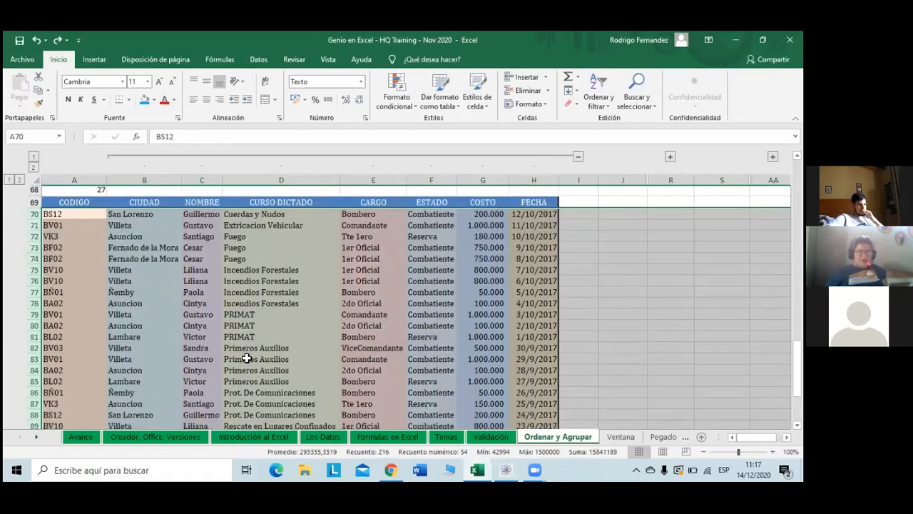
scroll(246, 359, "down", 3)
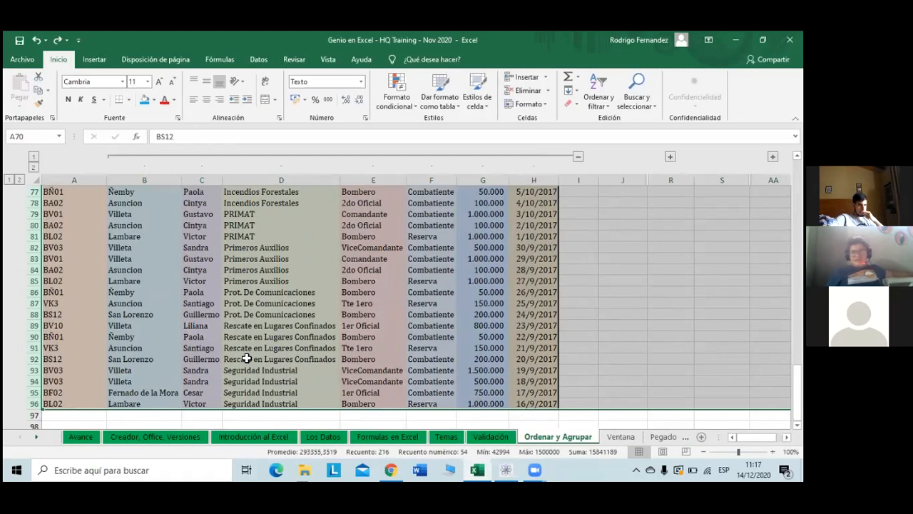
scroll(246, 358, "up", 4)
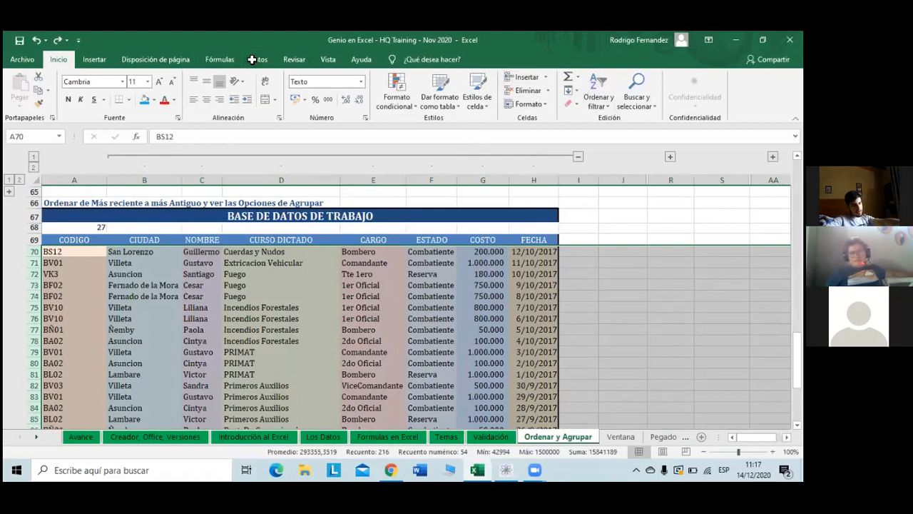
key("alt+shift+Right")
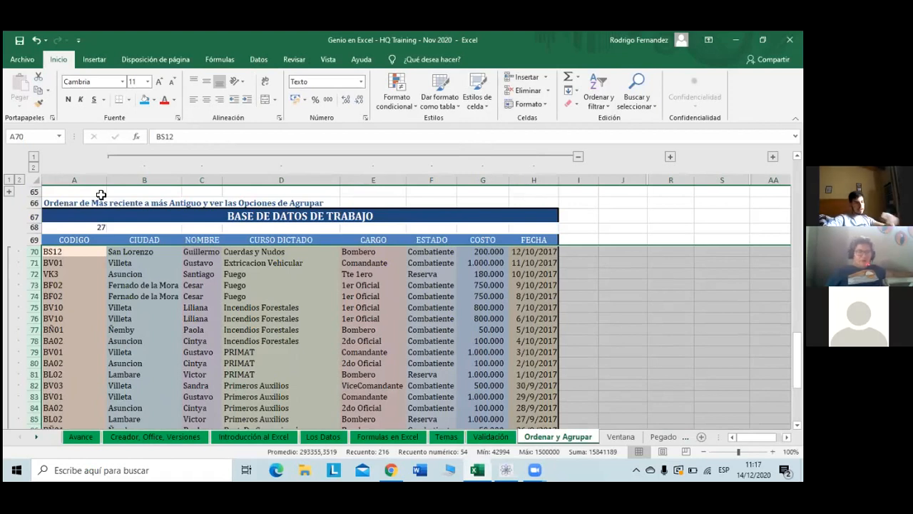
Collapse all row groups and all column groups on the sheet to outline level 1
scroll(97, 274, "down", 2)
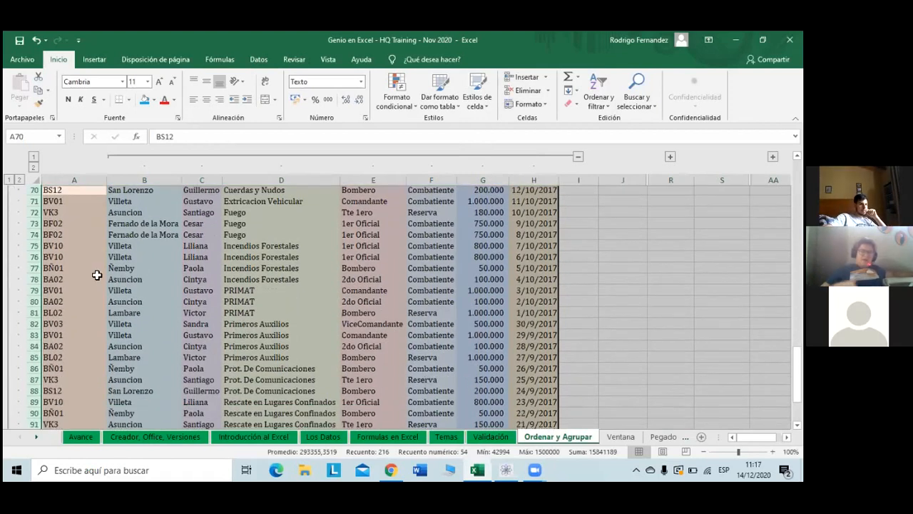
left_click(11, 180)
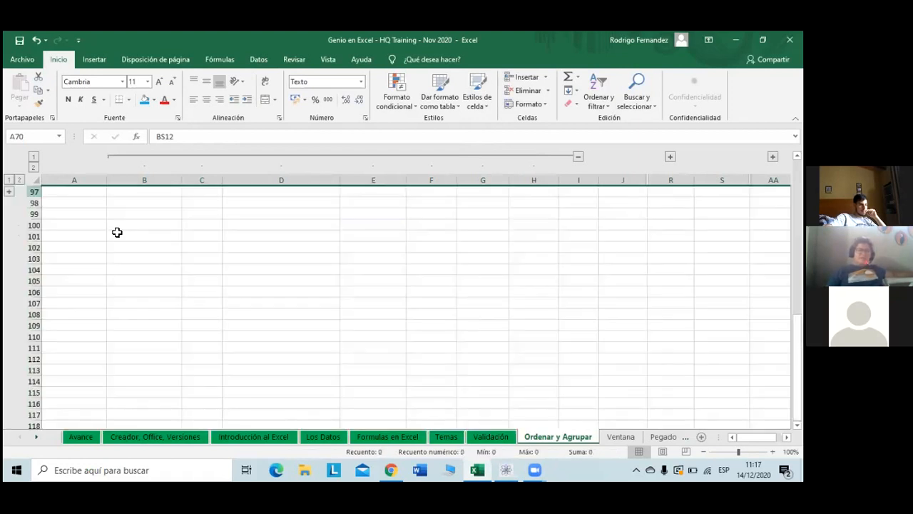
scroll(125, 257, "up", 3)
scroll(130, 277, "up", 1)
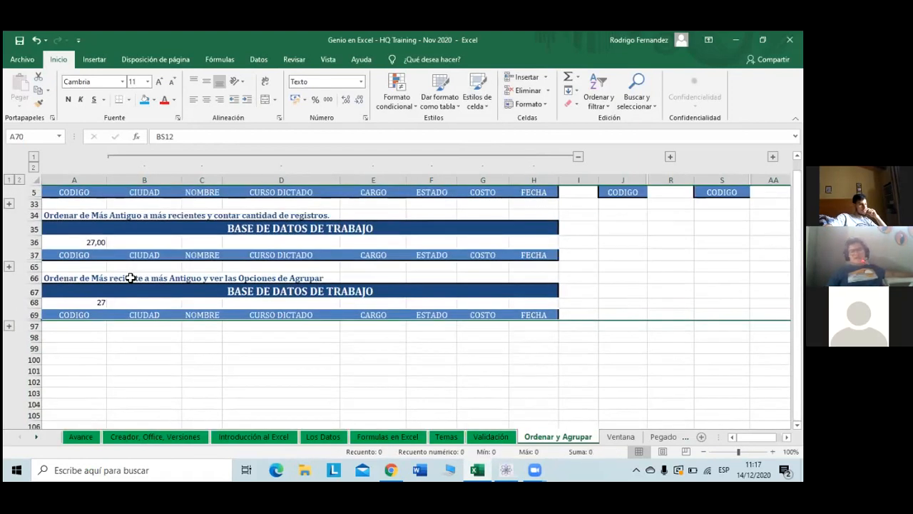
scroll(130, 278, "up", 2)
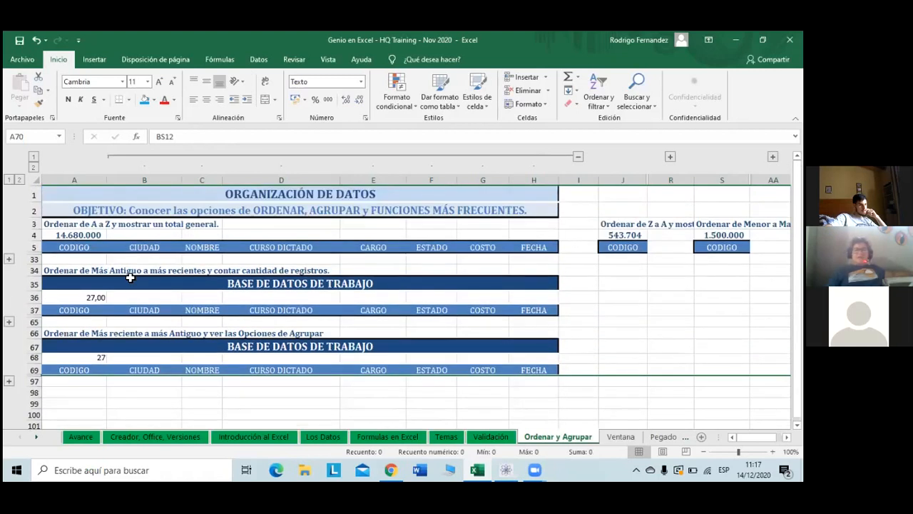
left_click(34, 157)
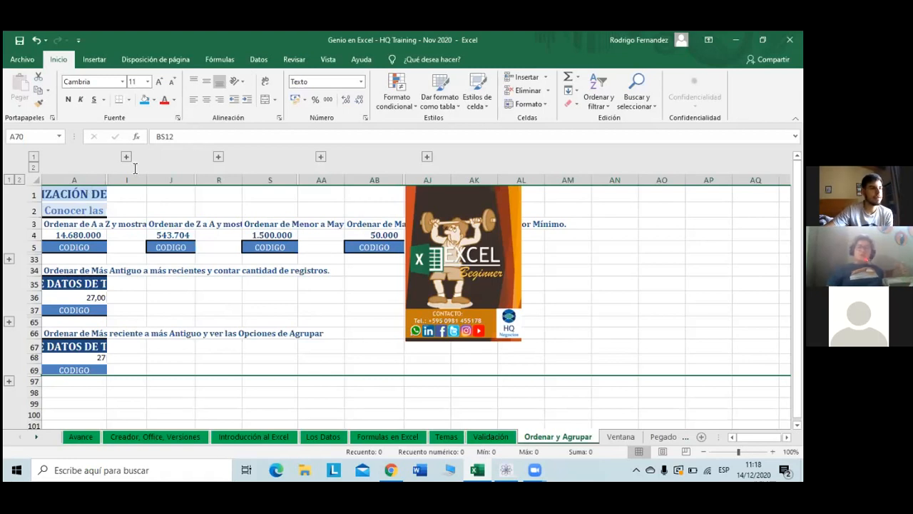
Look at the available options for ungrouping data, including Borrar esquema, without applying any
left_click(254, 62)
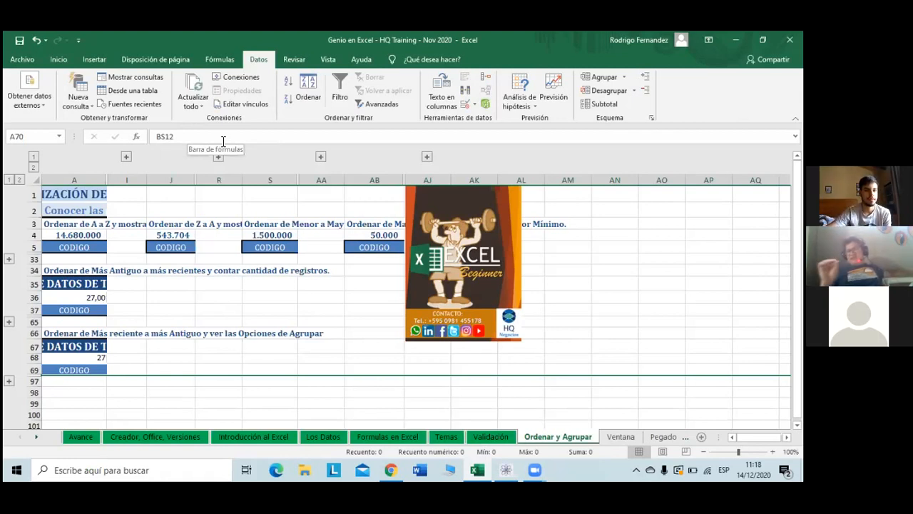
left_click(636, 89)
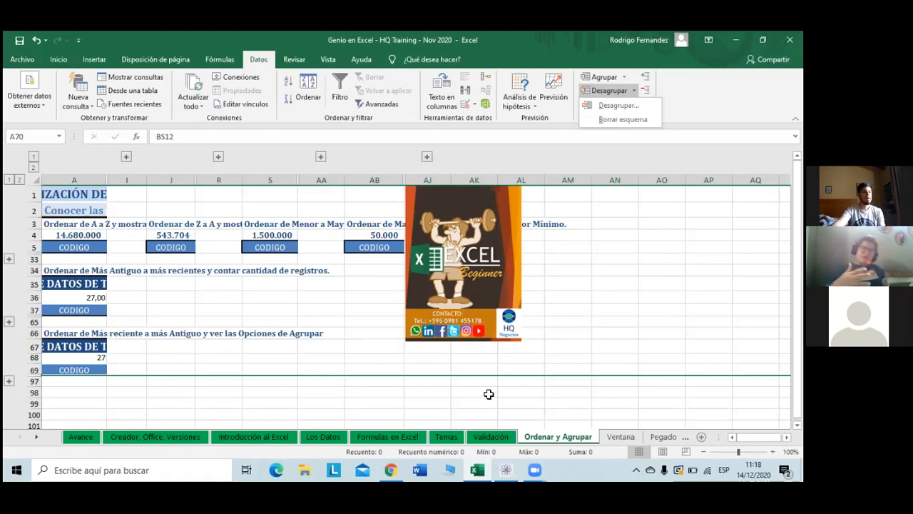
left_click(227, 370)
left_click(272, 315)
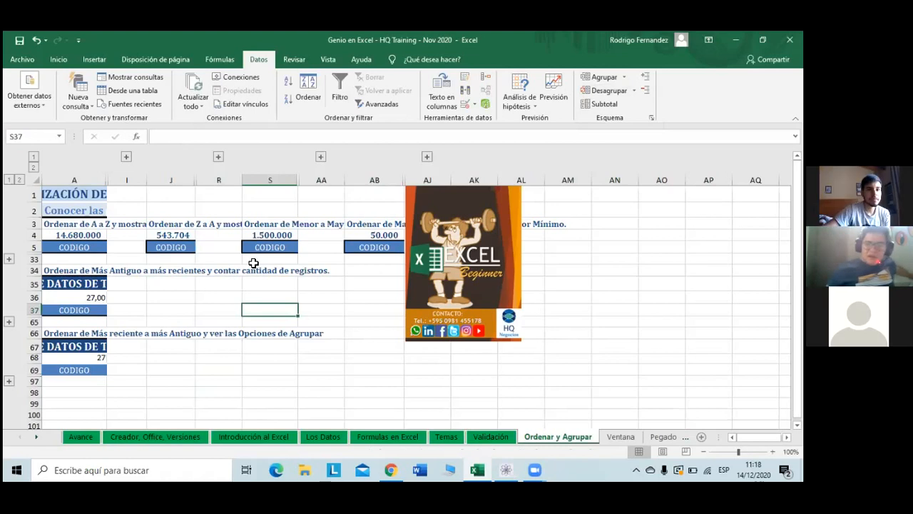
left_click(634, 91)
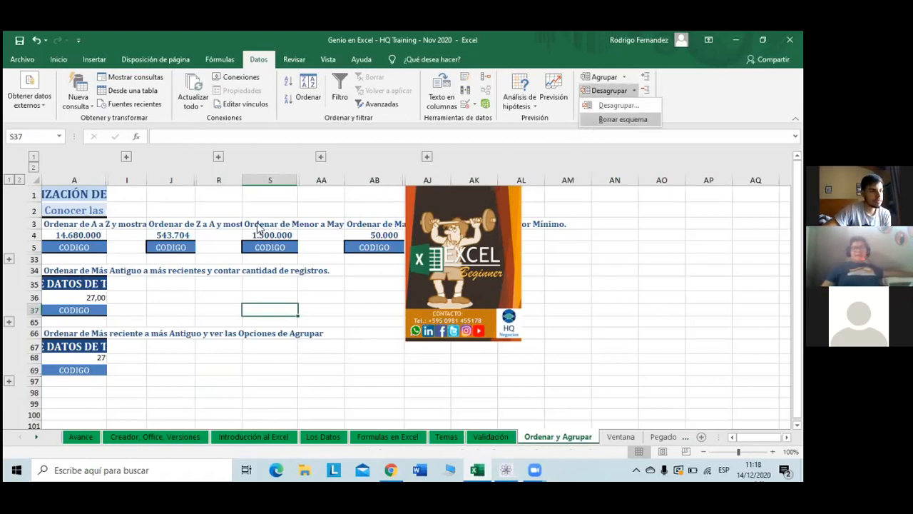
scroll(103, 184, "down", 3)
scroll(104, 184, "up", 2)
scroll(103, 184, "up", 1)
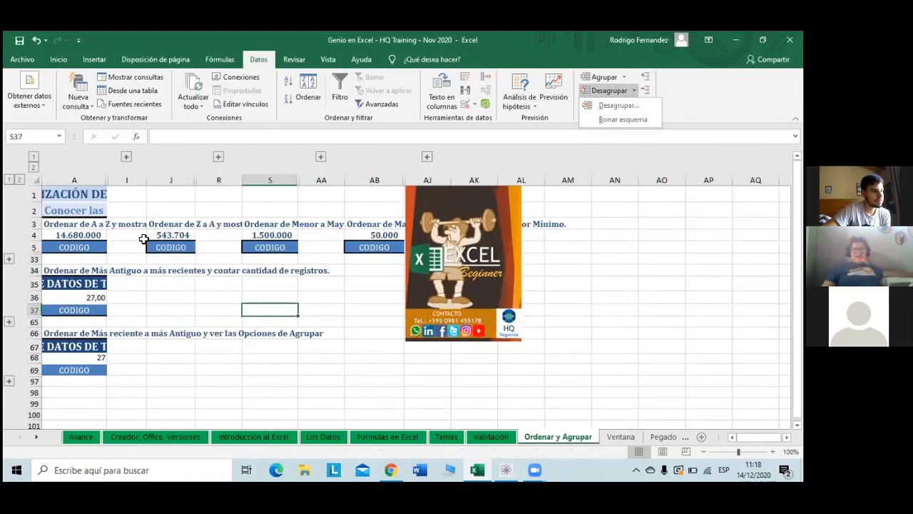
left_click(128, 283)
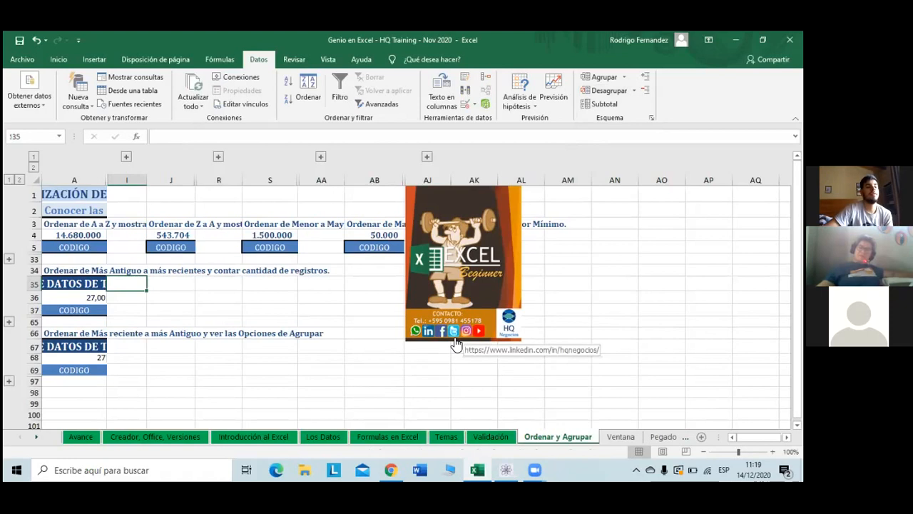
Set the tab colour of the Ordenar y Agrupar sheet to green
right_click(560, 444)
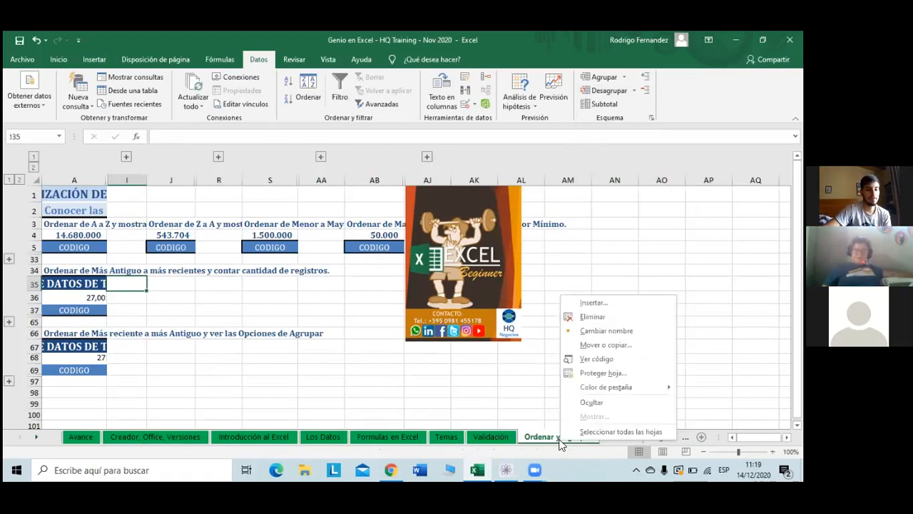
mouse_move(633, 391)
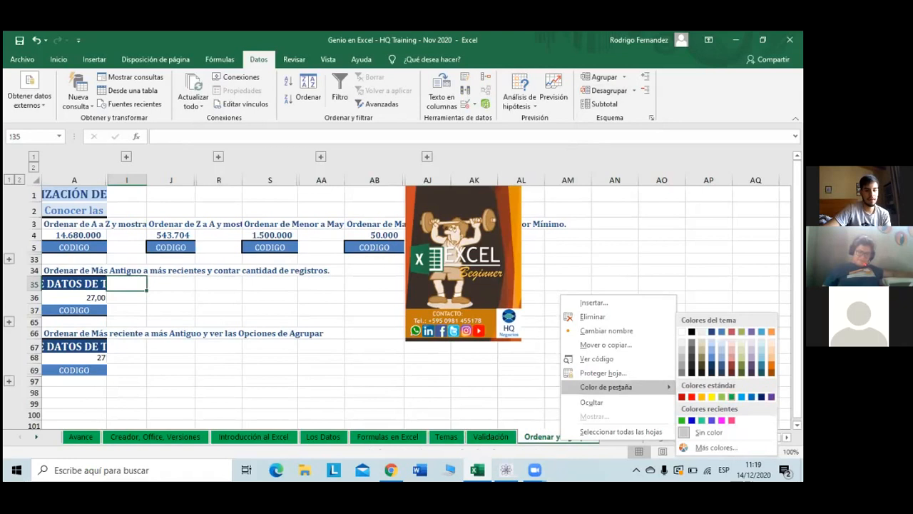
key("Escape")
key("Escape")
Move the Excel Beginner picture on the Ventana sheet away from the DIVIDIR column to columns X to Z
left_click(619, 437)
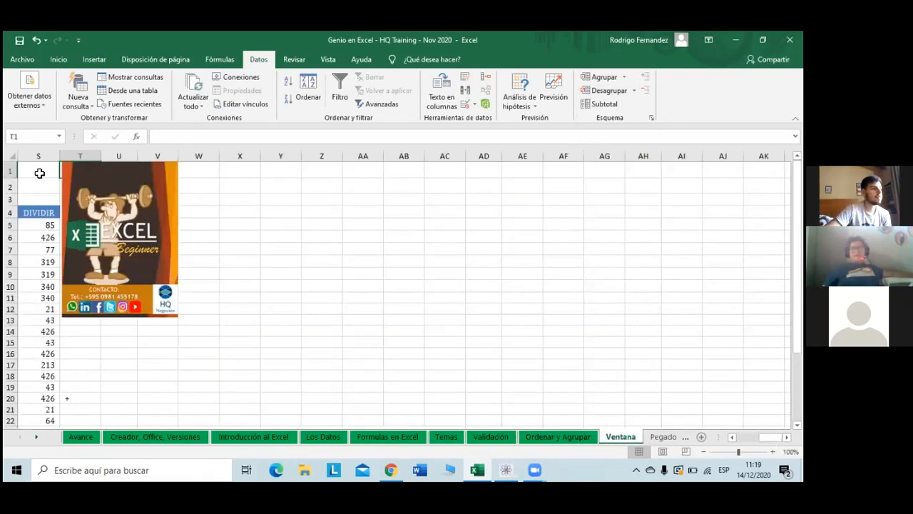
scroll(37, 223, "down", 4)
scroll(38, 230, "up", 4)
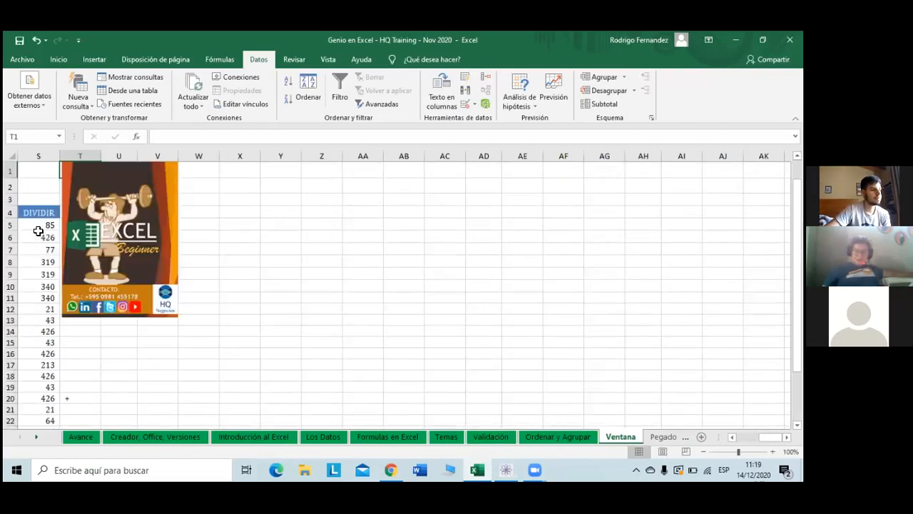
left_click(103, 224)
left_click_drag(103, 225, 266, 218)
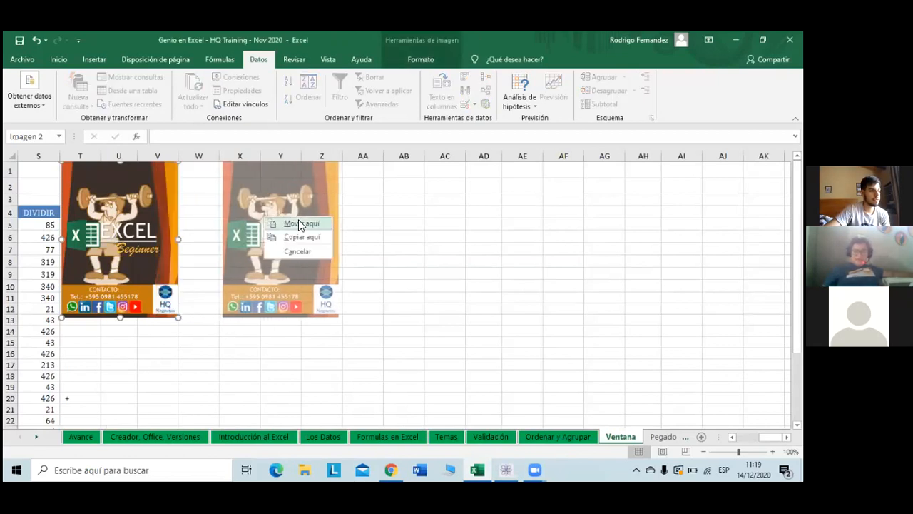
left_click(294, 223)
Inspect the contents of cells T20 and S20 beside the DIVIDIR data
scroll(141, 245, "down", 2)
scroll(141, 245, "down", 1)
scroll(141, 245, "up", 2)
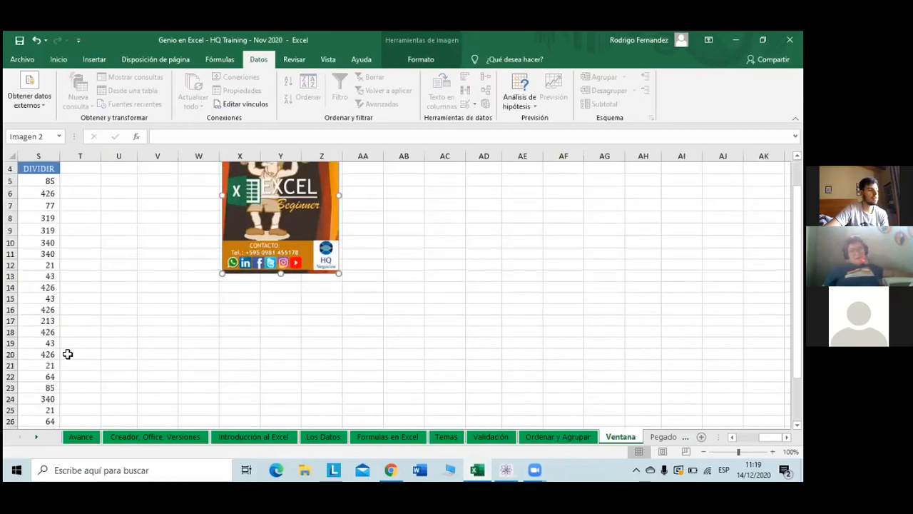
left_click(70, 354)
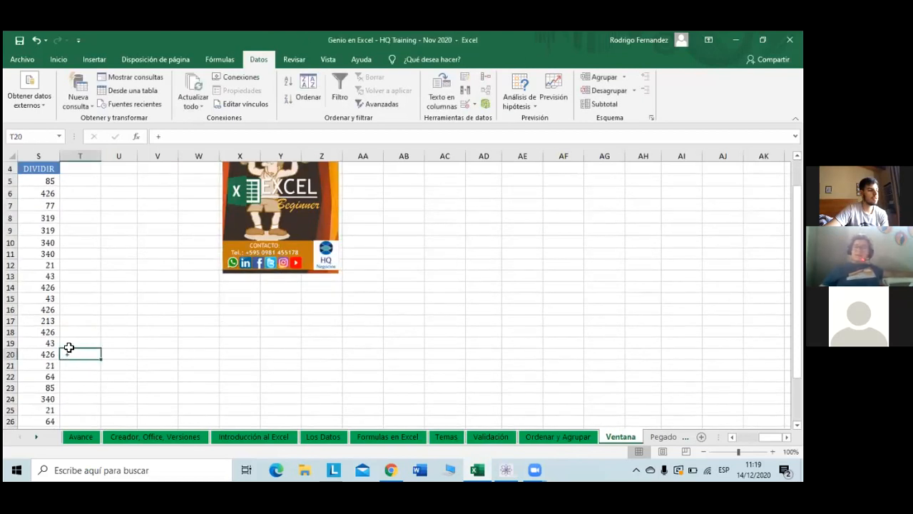
left_click(45, 353)
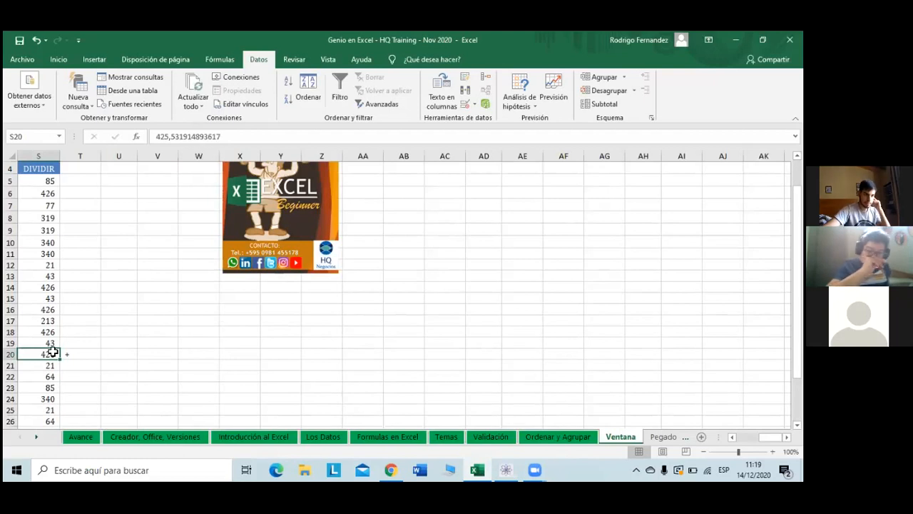
scroll(82, 303, "up", 1)
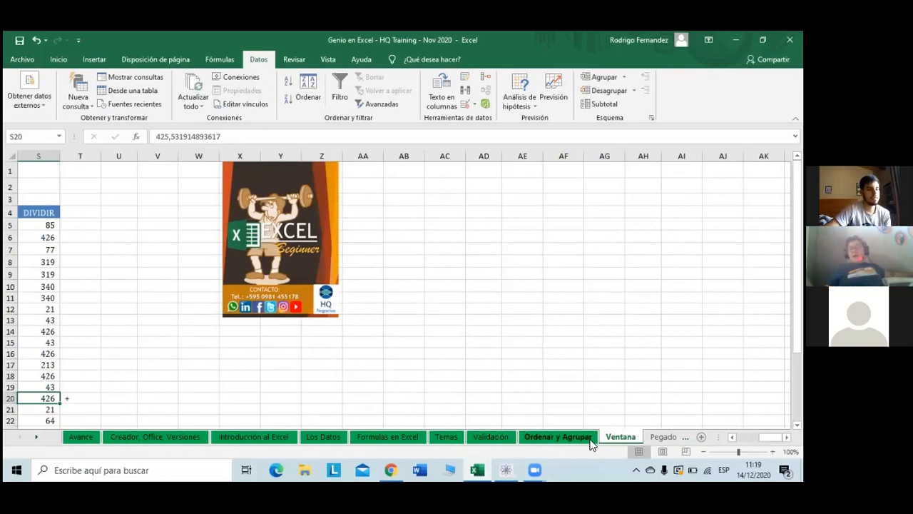
Return to the start of the Ventana sheet and select its title cell, TRABAJAR CON VENTANAS
scroll(591, 442, "down", 3)
scroll(591, 442, "up", 1)
scroll(596, 441, "up", 3)
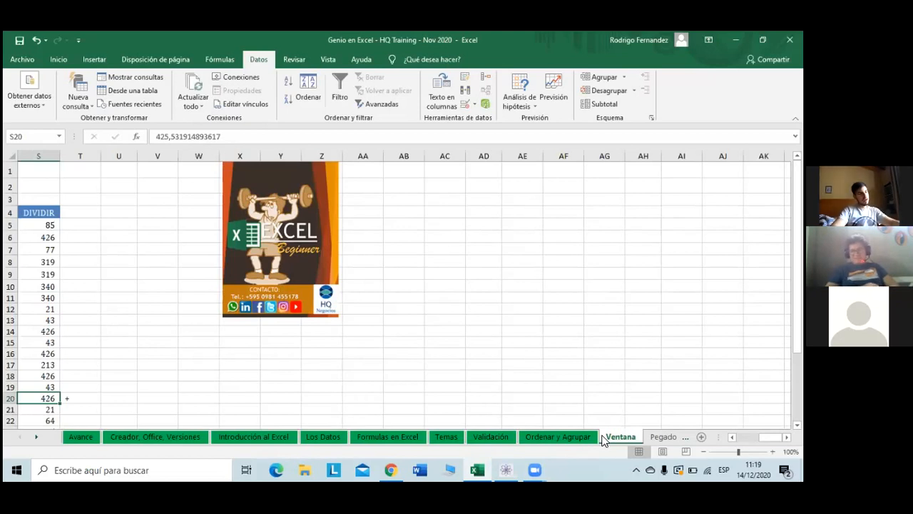
key("ctrl+Left")
key("ctrl+Left")
key("ctrl+Left")
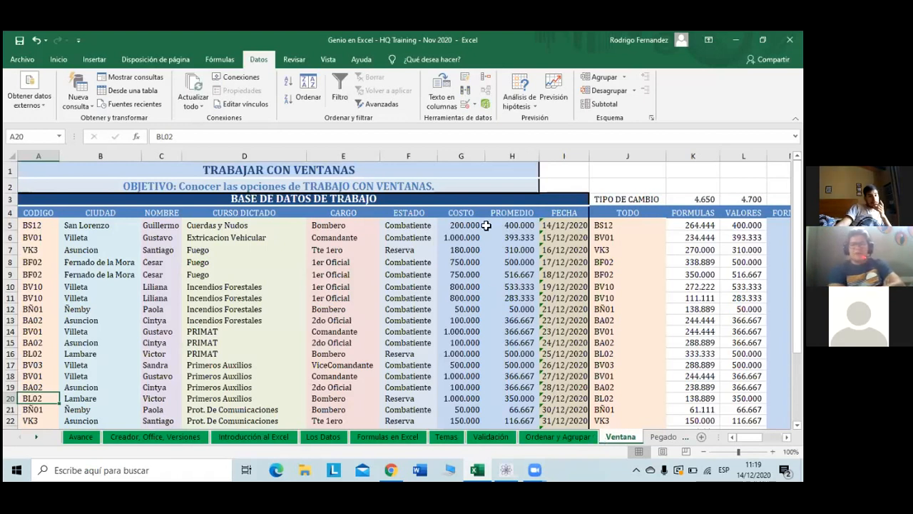
left_click(438, 166)
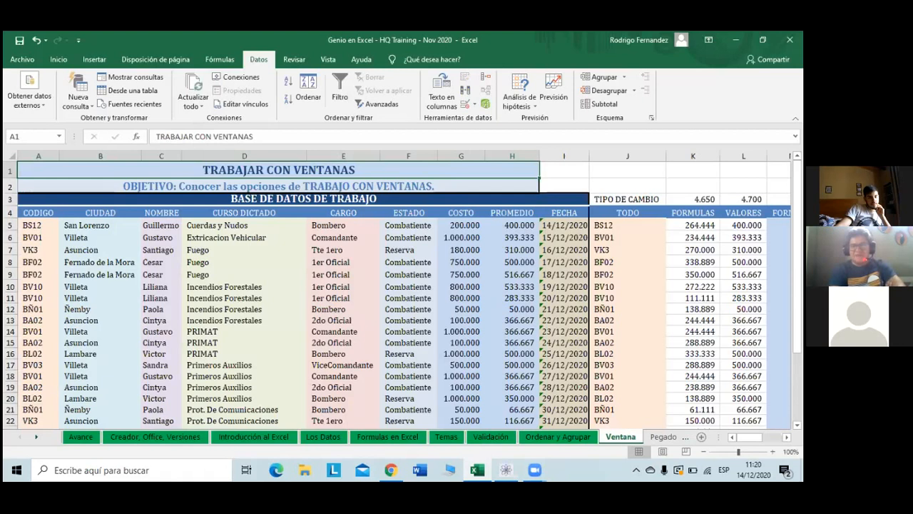
Look through the sheets that follow, from Pegado Especial to Comentario, and return to the Ventana sheet
left_click(663, 437)
left_click(685, 436)
left_click(684, 436)
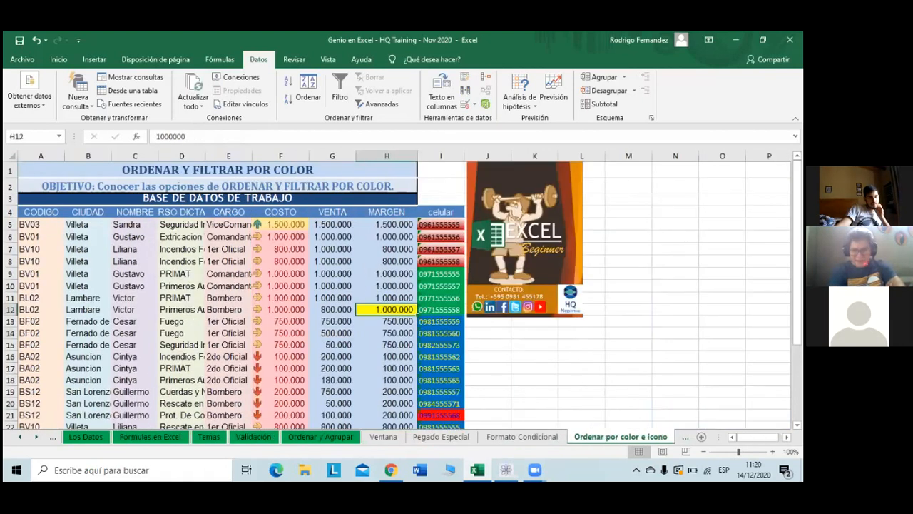
left_click(684, 437)
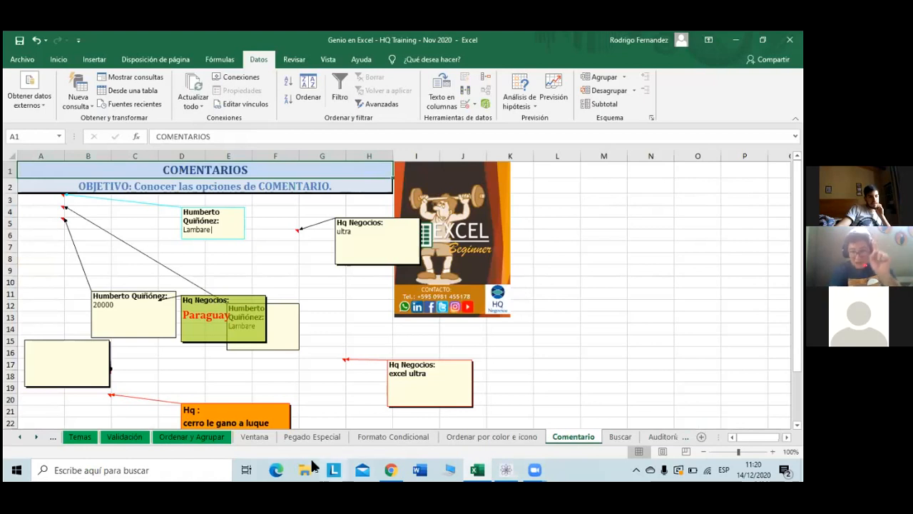
left_click(258, 438)
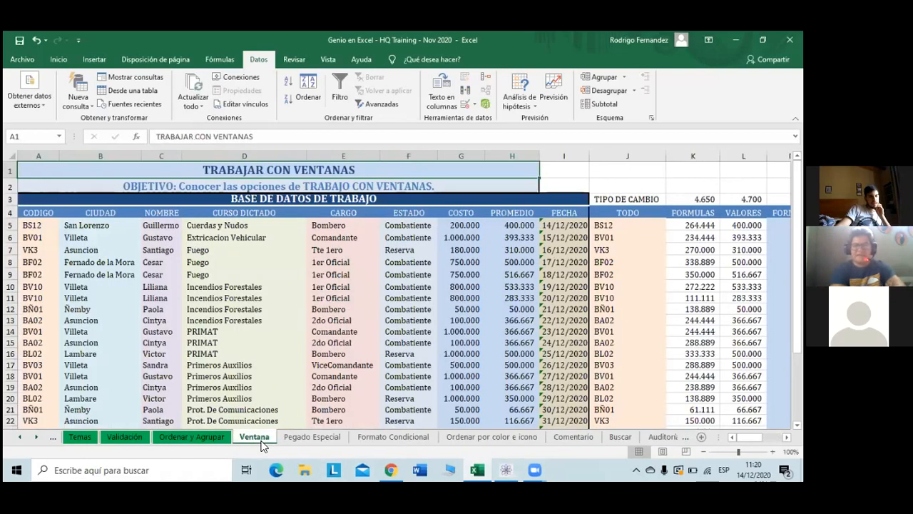
Open a second window of the same workbook
left_click(328, 59)
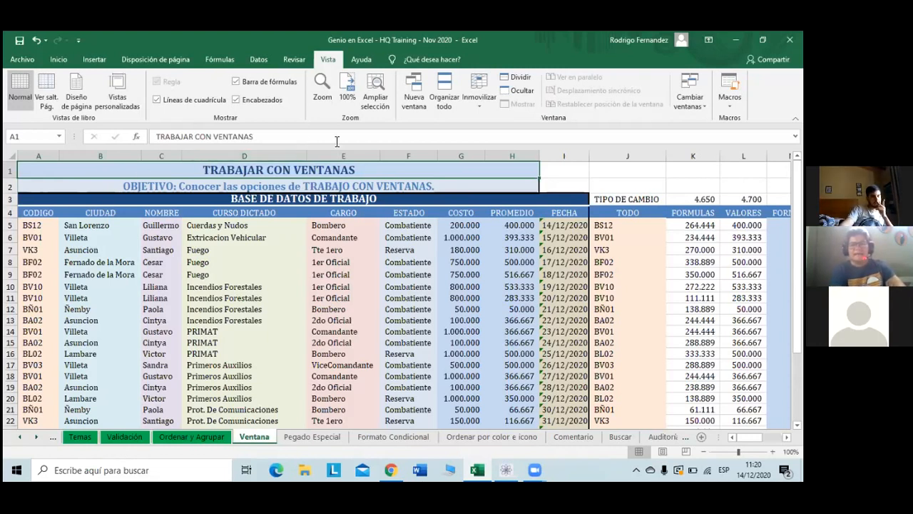
left_click(415, 80)
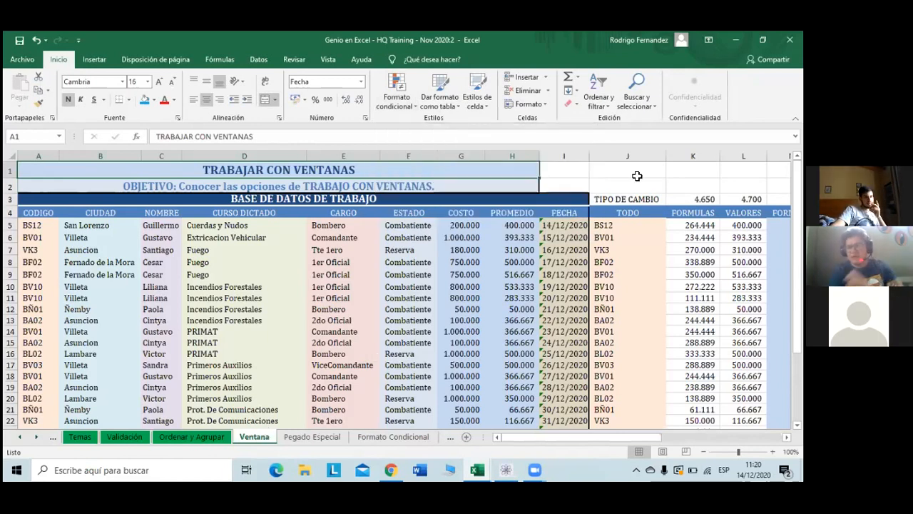
scroll(635, 174, "down", 3)
scroll(635, 174, "up", 3)
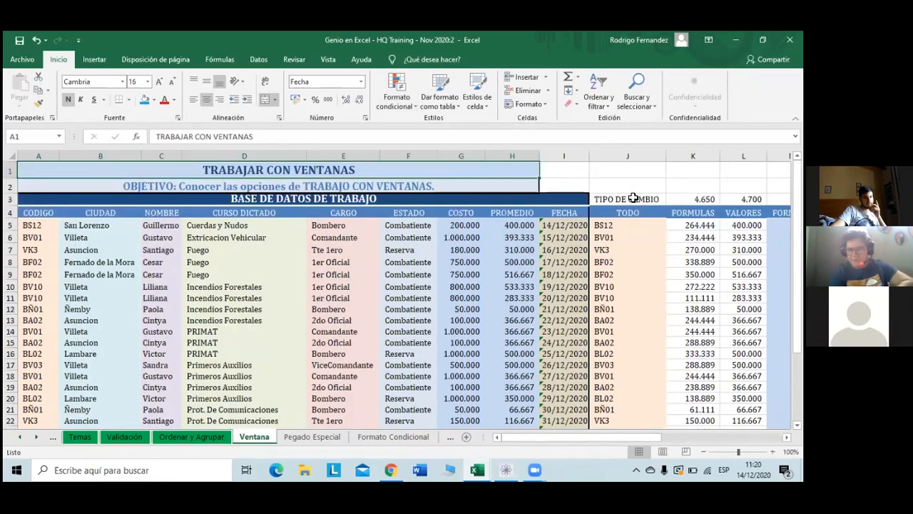
left_click(560, 175)
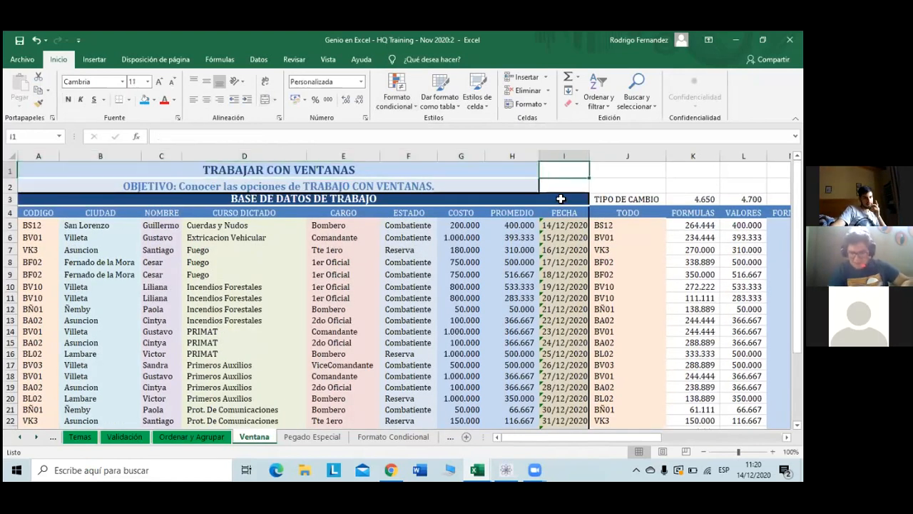
left_click(515, 171)
left_click(528, 188)
left_click(521, 171)
left_click(559, 174)
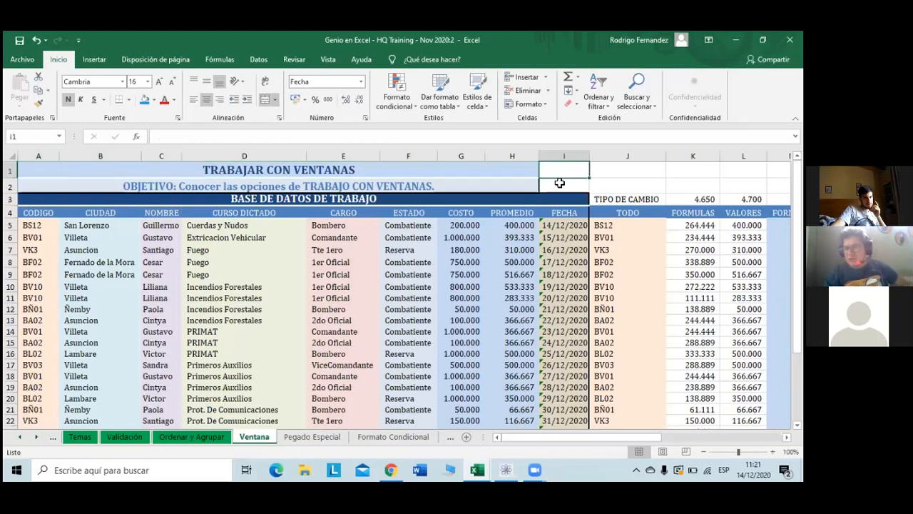
left_click(512, 170)
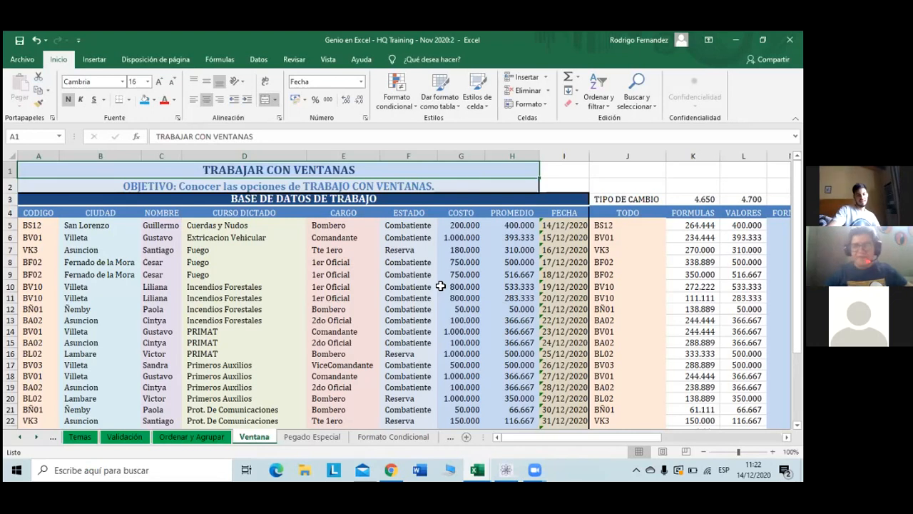
Look across the Ventana columns as far as column Y in the new window, and return to cell A1
key("Right")
key("Right")
key("Right")
key("Right")
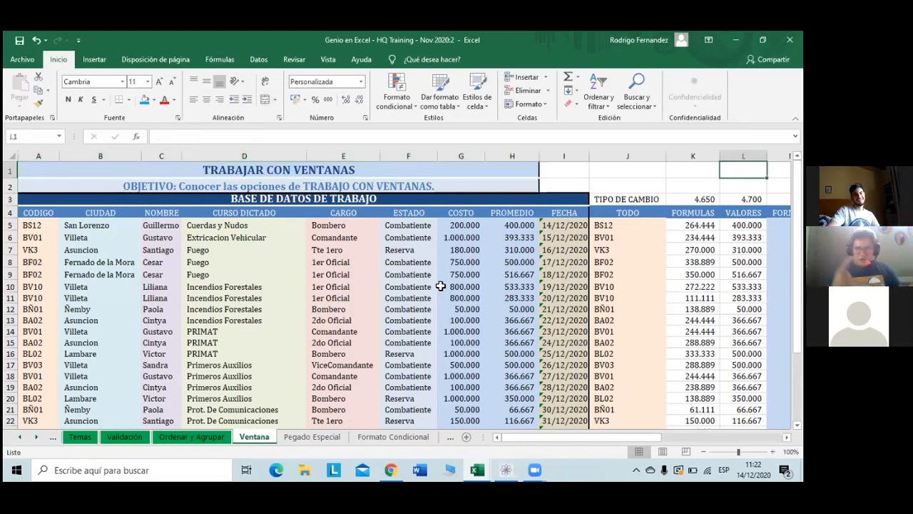
key("Right")
key("Right")
key("Right")
key("Right")
key("Right")
key("Right")
key("Right")
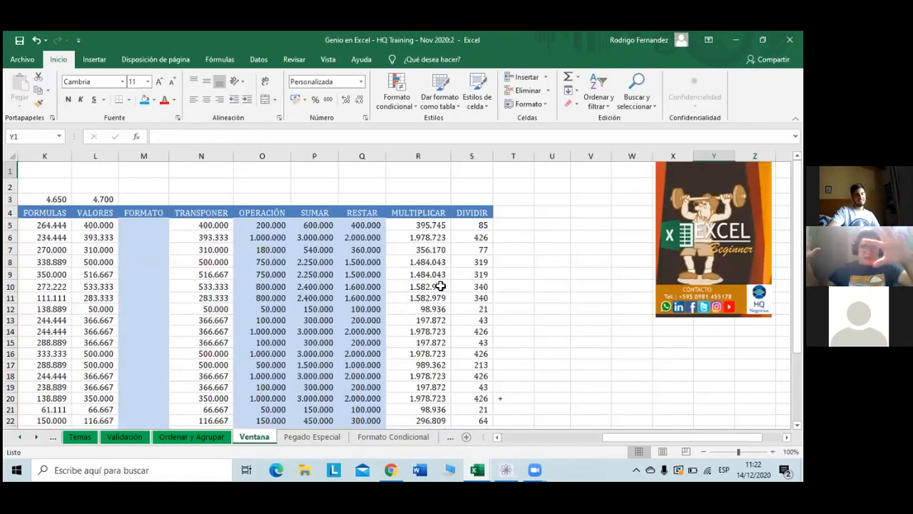
key("ctrl+Home")
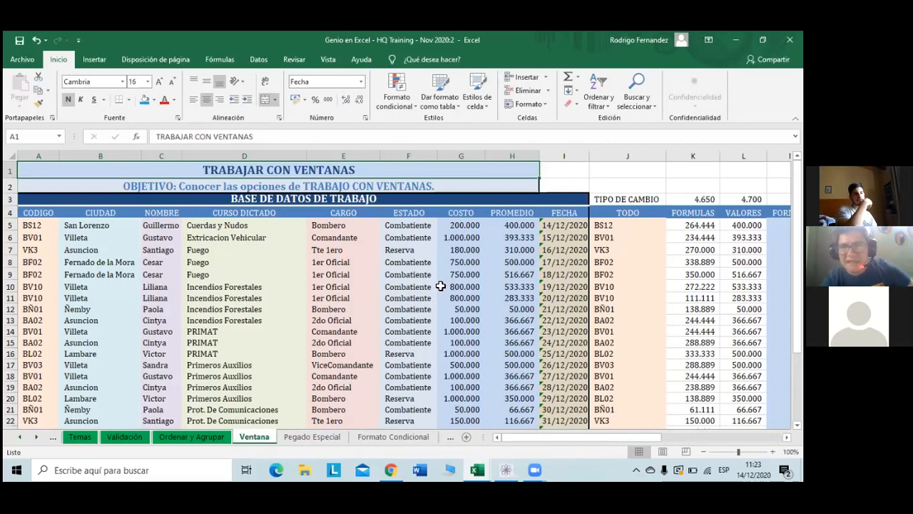
Arrange all open workbook windows with the Mosaico layout
left_click(328, 59)
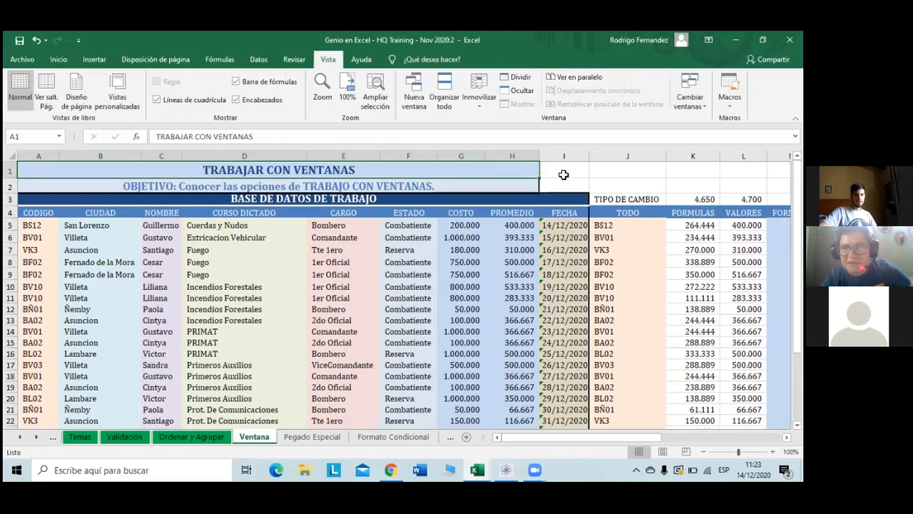
left_click(444, 100)
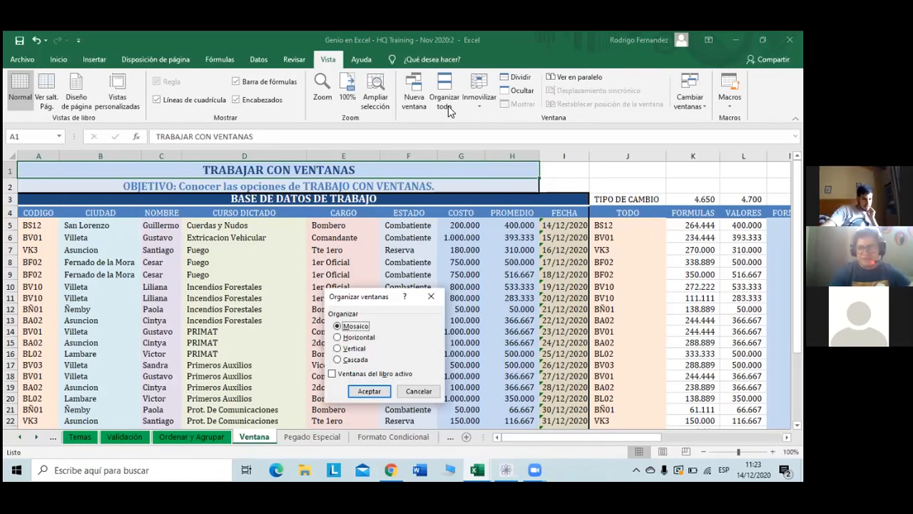
left_click(372, 390)
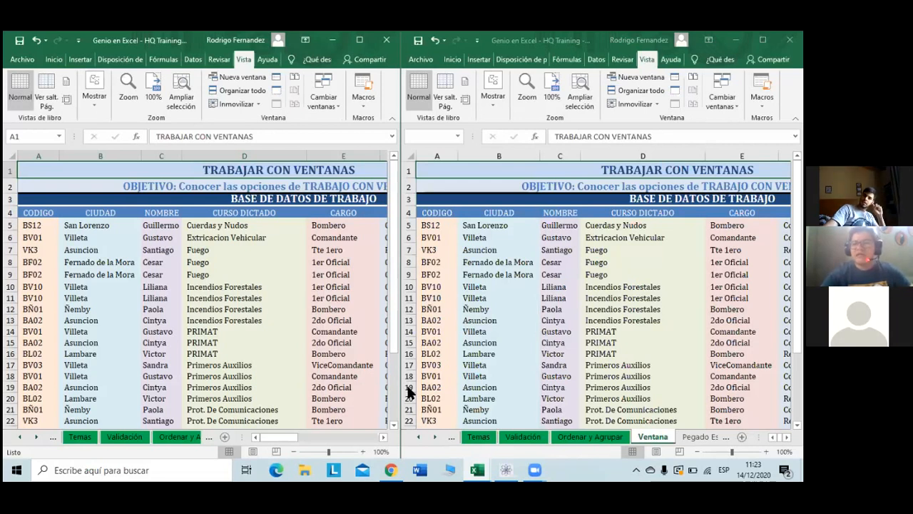
Fill cell C16 of the Ventana sheet with blue, working in the original workbook window
left_click(532, 364)
left_click(540, 364)
left_click(547, 353)
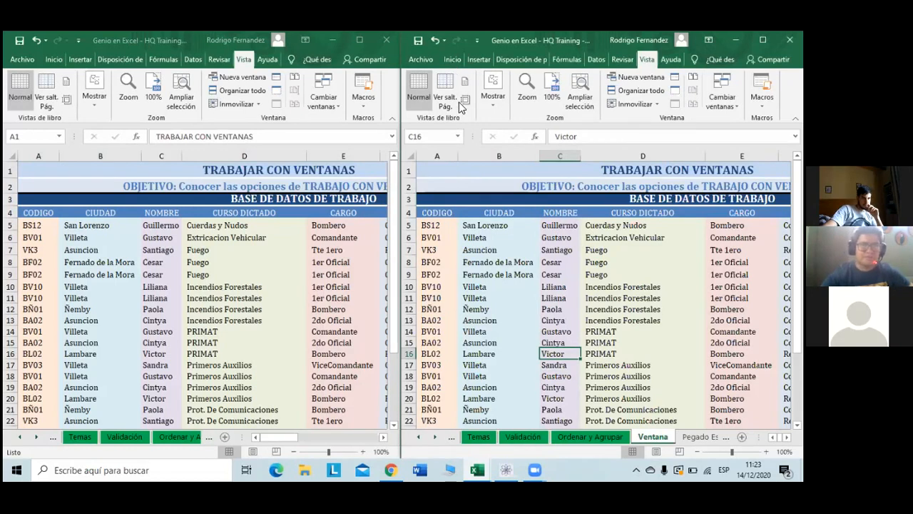
left_click(452, 61)
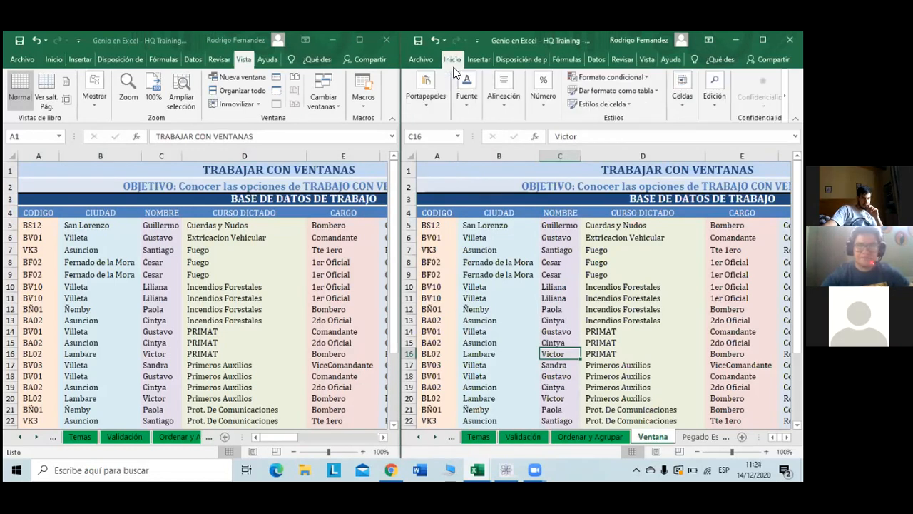
left_click(473, 101)
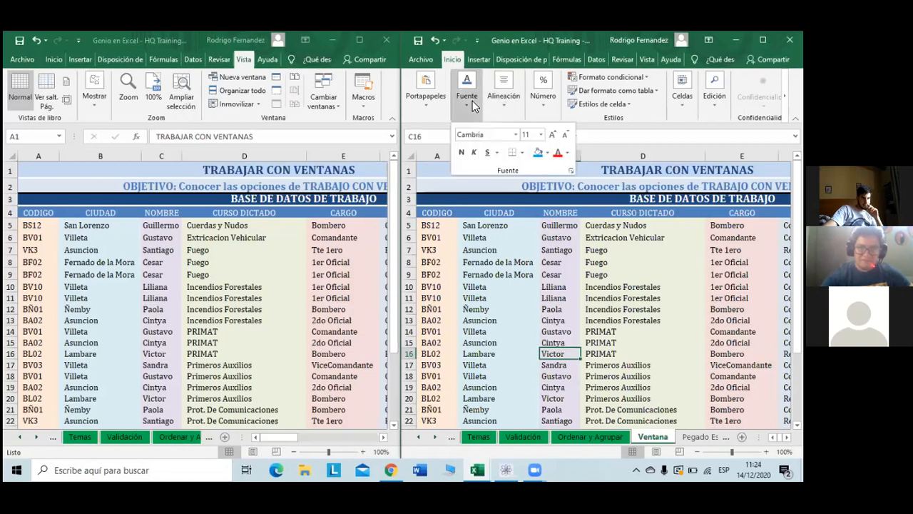
left_click(537, 151)
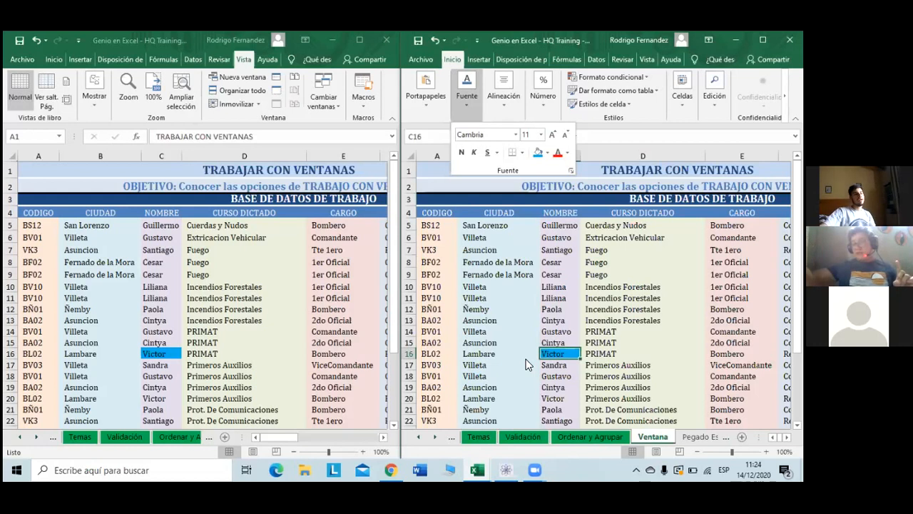
Look through the Ventana rows down to about row 45 in one window and compare them with the other tiled window
scroll(584, 345, "down", 5)
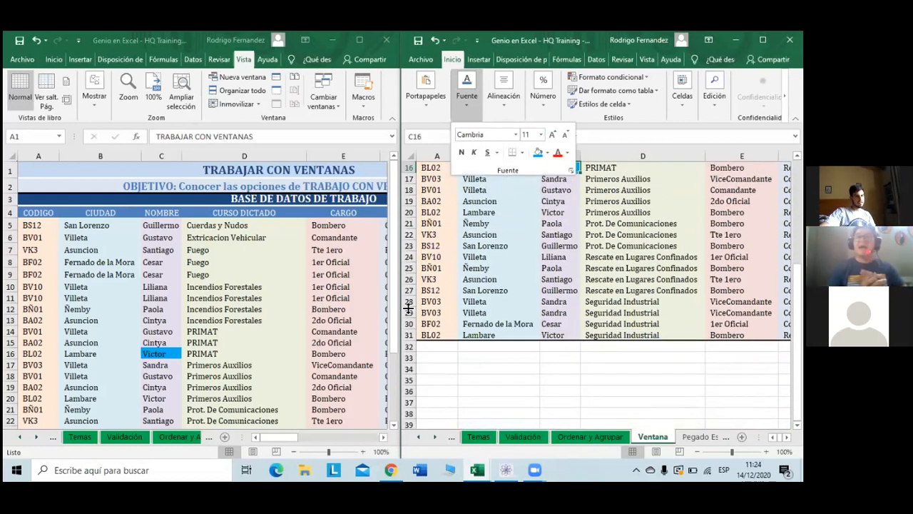
scroll(445, 291, "down", 3)
scroll(445, 291, "up", 1)
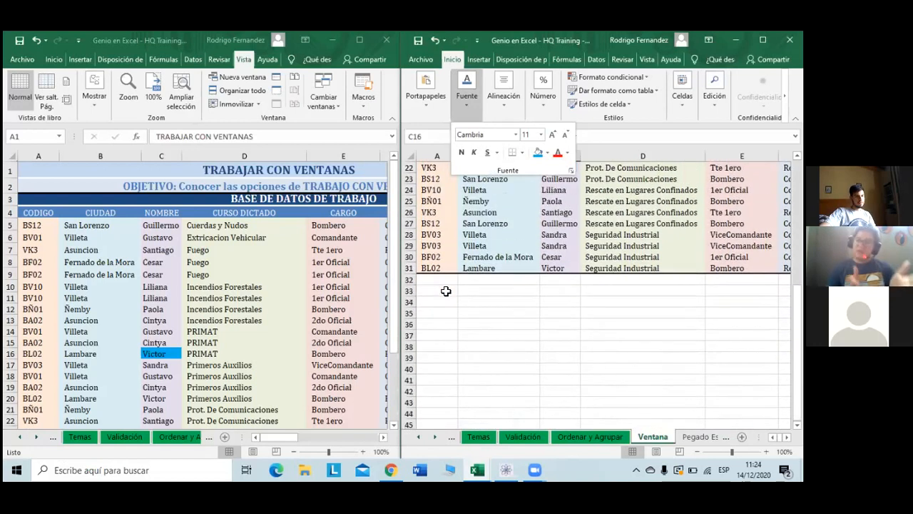
left_click(639, 376)
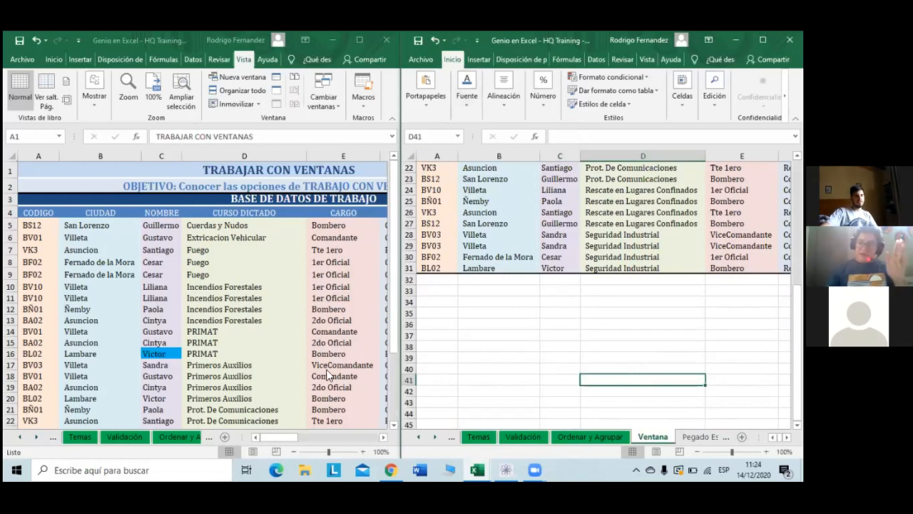
left_click(167, 356)
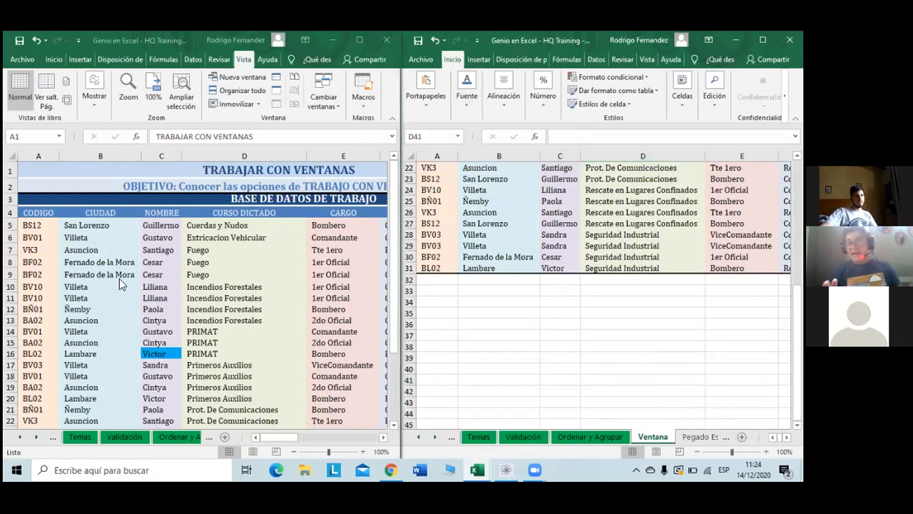
left_click(63, 57)
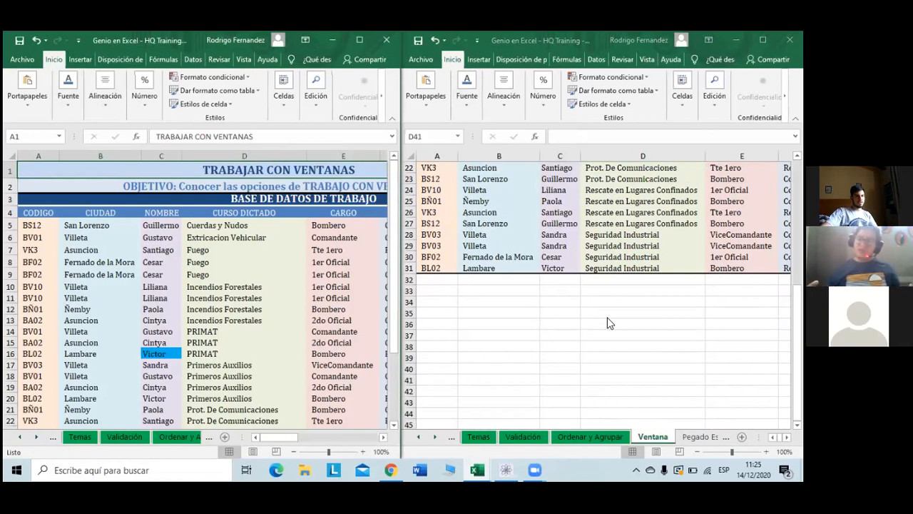
scroll(664, 365, "up", 7)
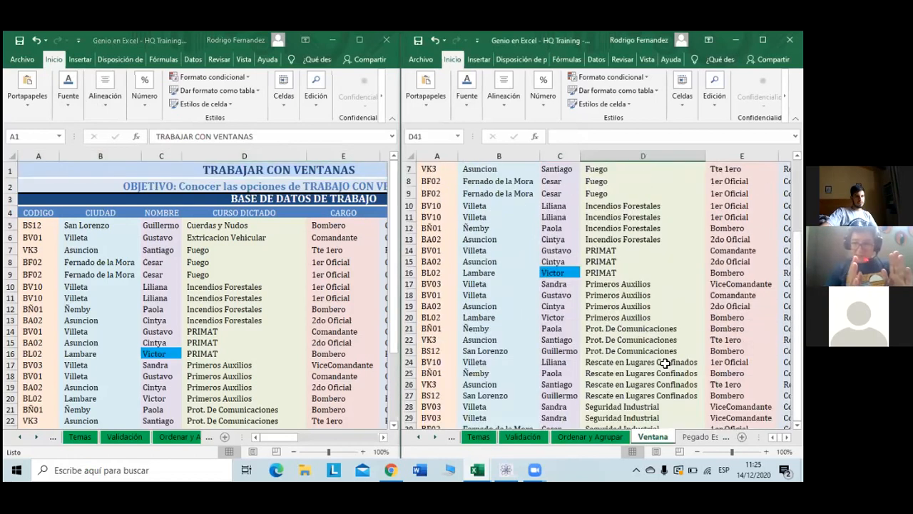
scroll(664, 364, "down", 1)
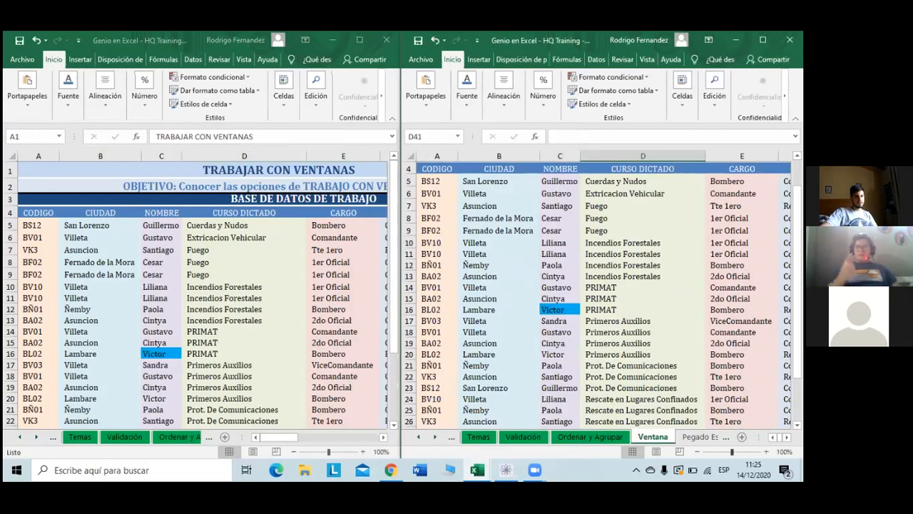
Look across the Ventana columns as far as VALORES in the original workbook window, and return to cell A1
scroll(664, 363, "down", 1)
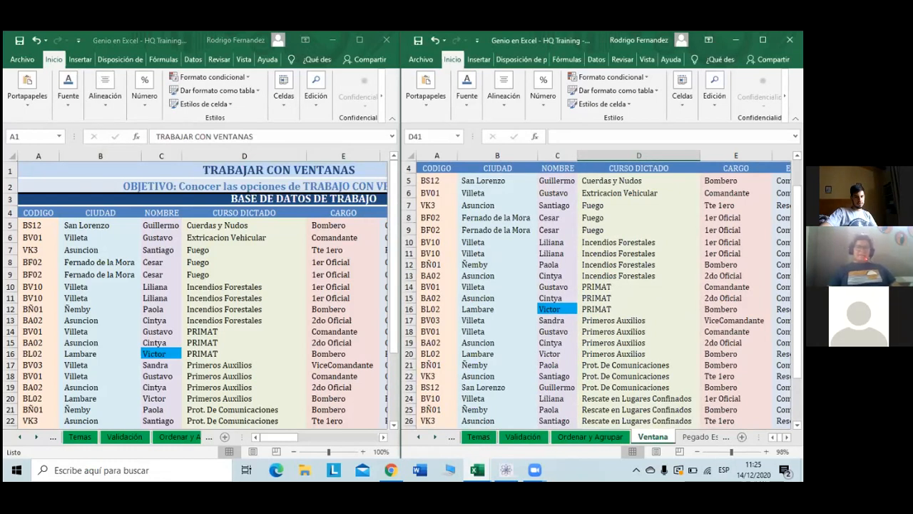
scroll(604, 296, "right", 3)
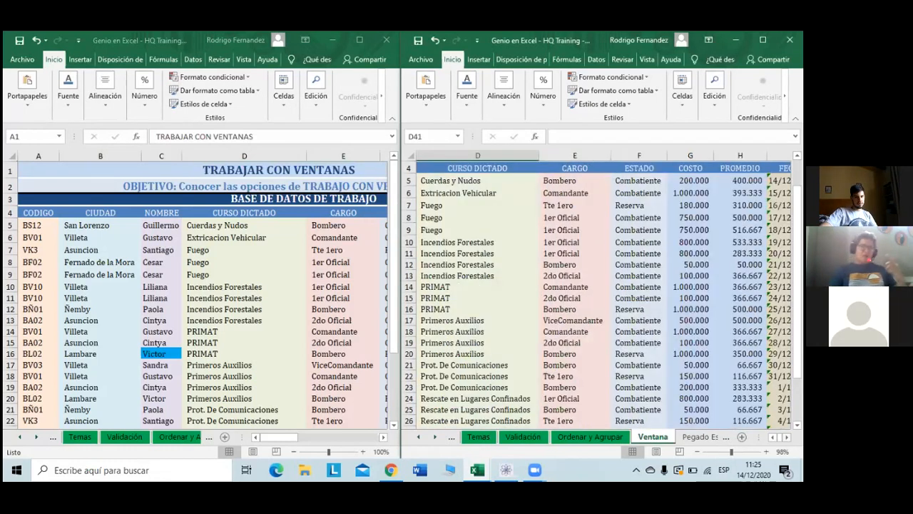
scroll(604, 296, "right", 2)
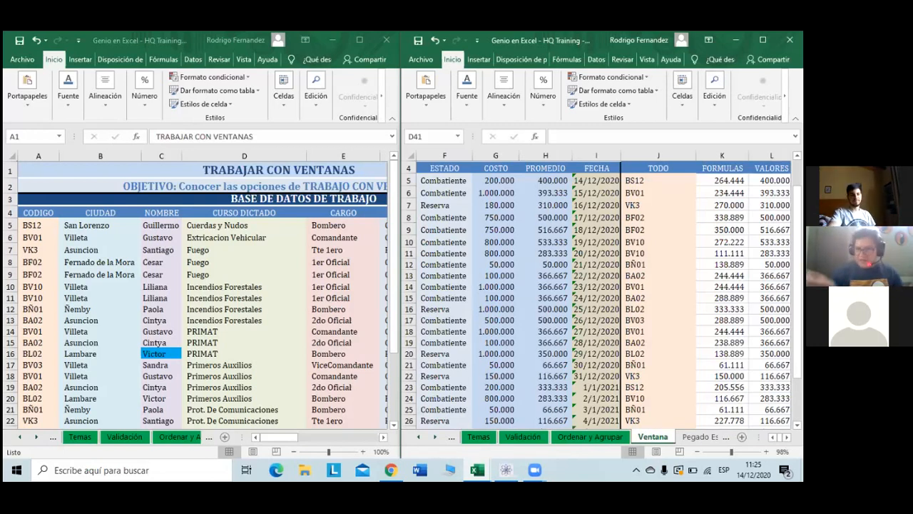
key("Right")
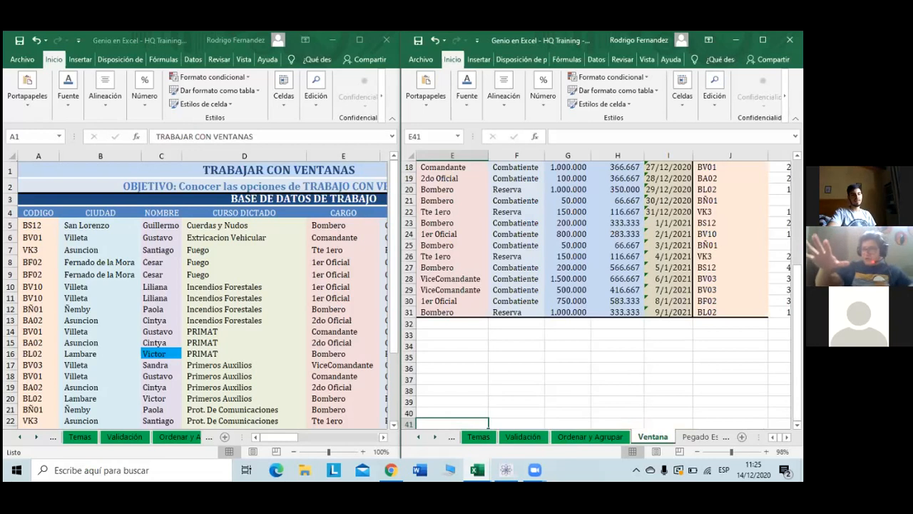
key("Left")
key("Up")
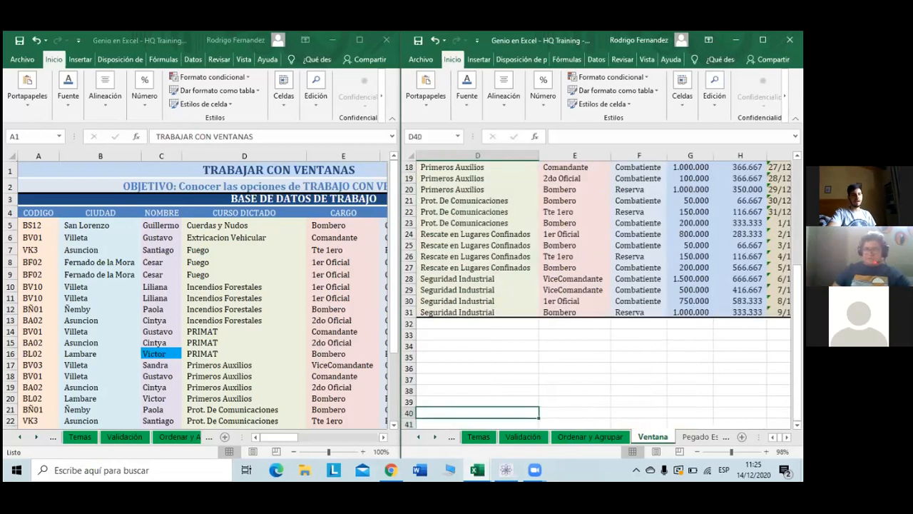
key("ctrl+Home")
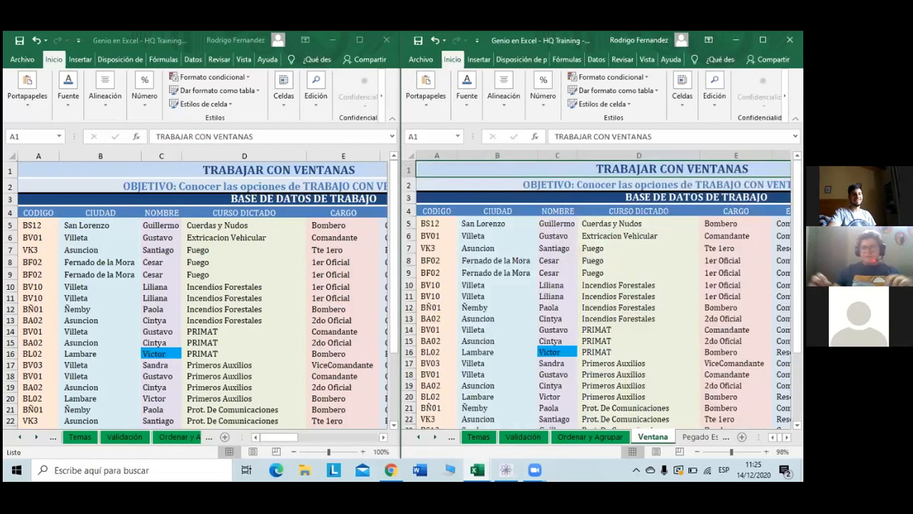
Go through the FECHA cell I5 and the FORMULAS cell K5 of the Ventana sheet in the original workbook window
key("Right")
key("Down")
key("Down")
key("Down")
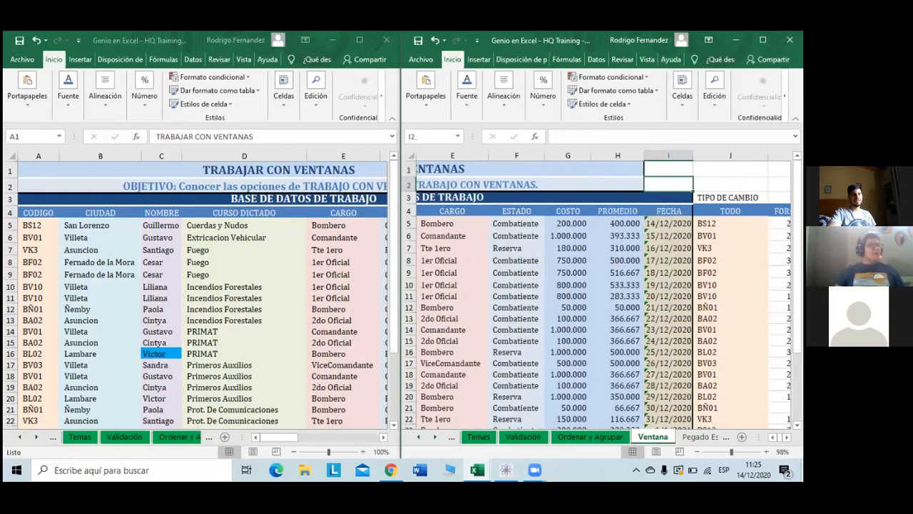
key("Down")
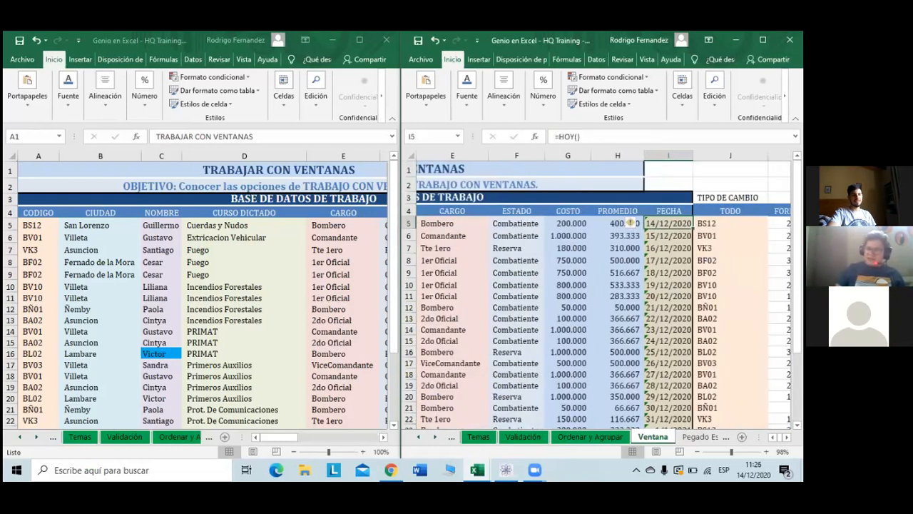
key("Right")
key("Right")
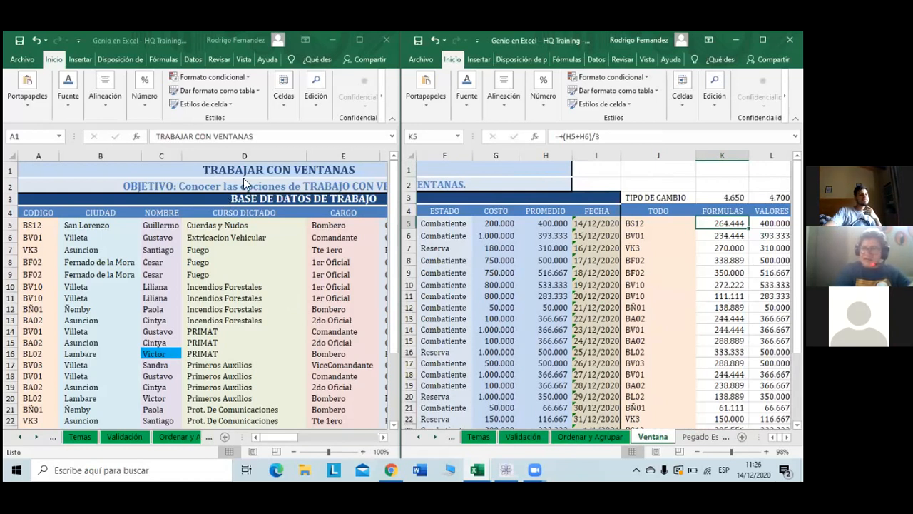
View the second window of the workbook side by side with the original one
left_click(232, 214)
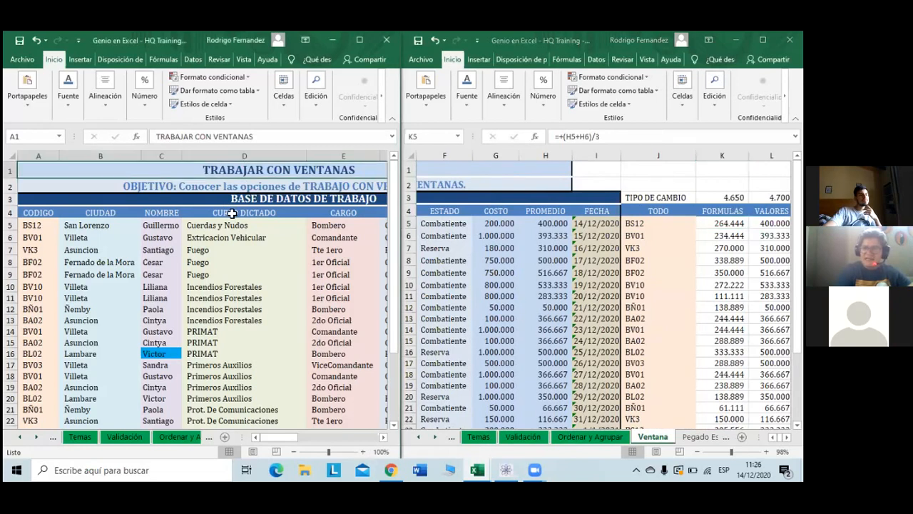
left_click(244, 60)
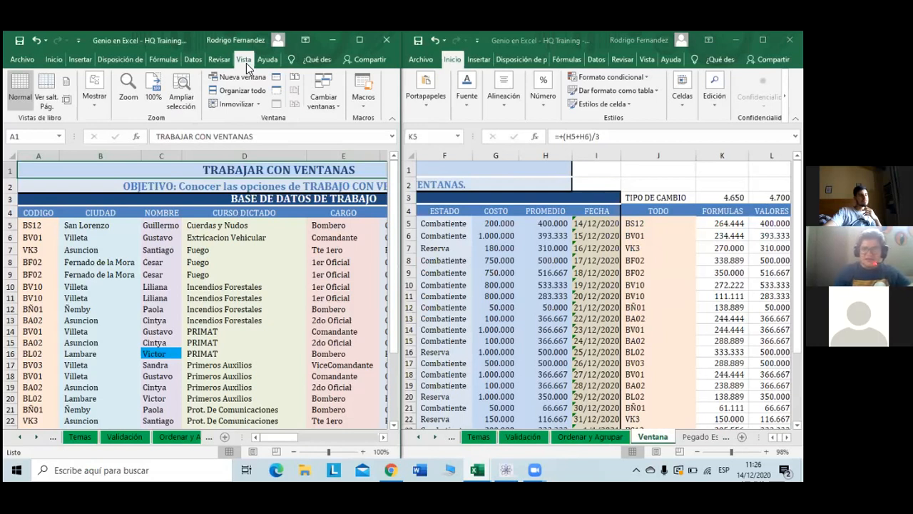
left_click(295, 83)
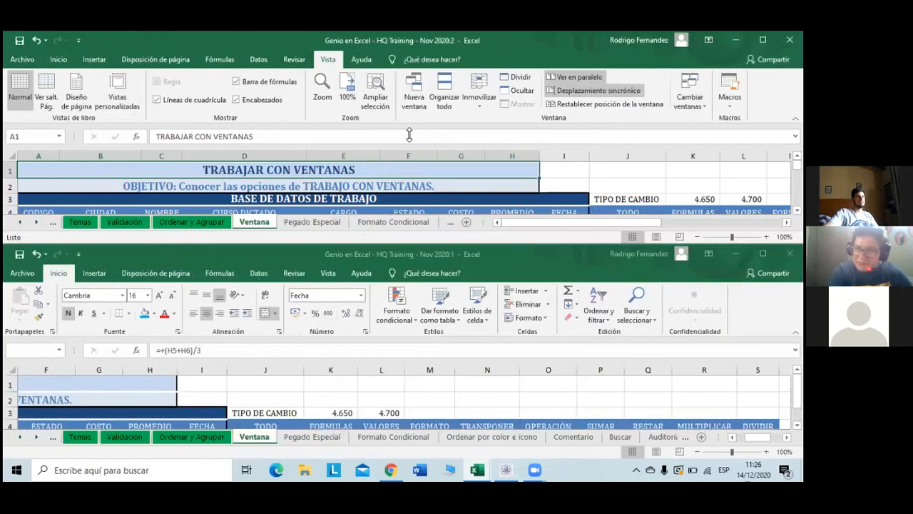
Look through the Ventana rows down to about row 44 in both windows with synchronous scrolling
scroll(404, 208, "down", 6)
scroll(404, 208, "up", 5)
scroll(404, 208, "down", 1)
scroll(404, 208, "down", 6)
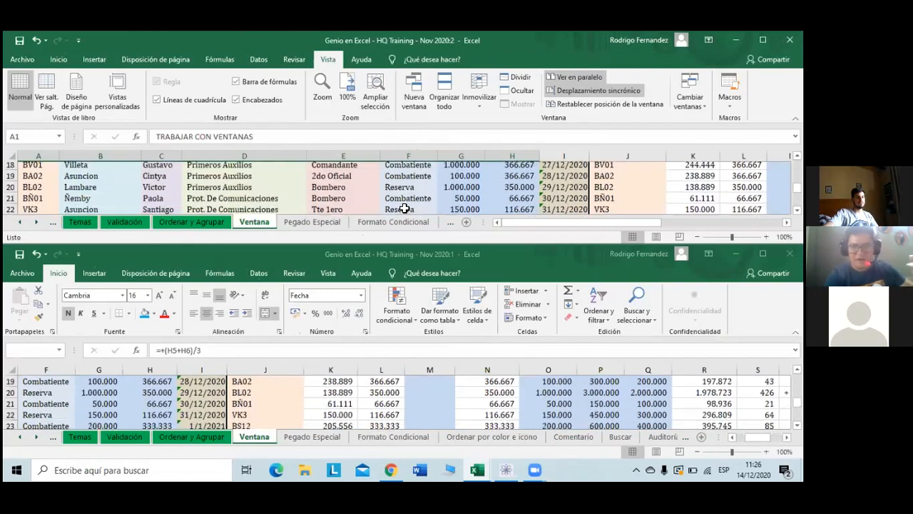
scroll(404, 208, "down", 2)
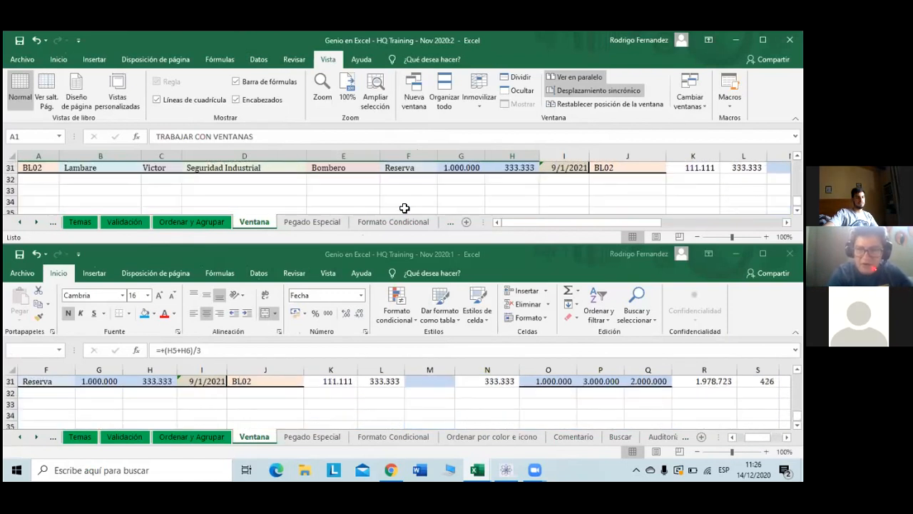
scroll(404, 207, "up", 4)
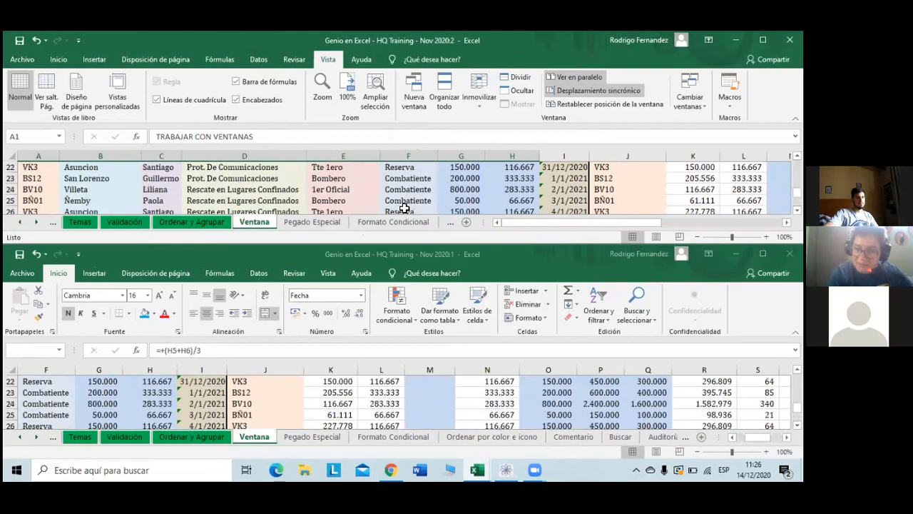
scroll(403, 208, "up", 3)
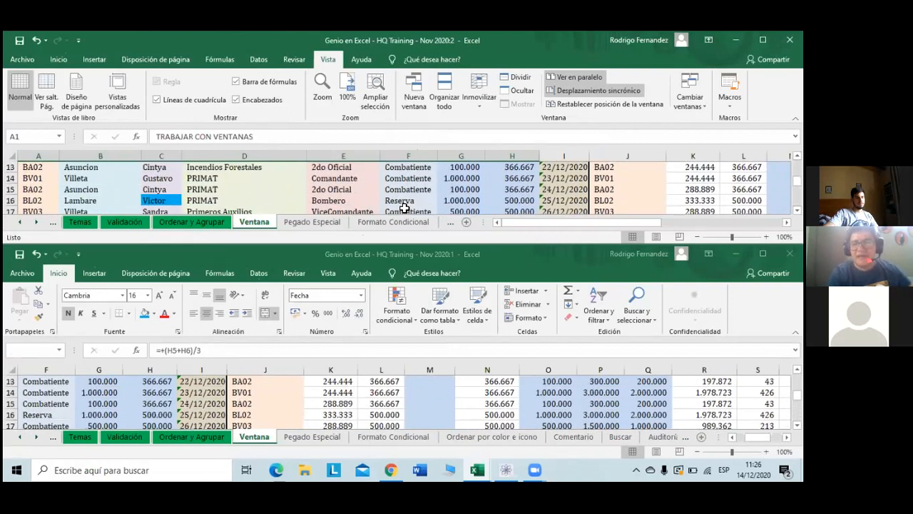
scroll(403, 207, "up", 3)
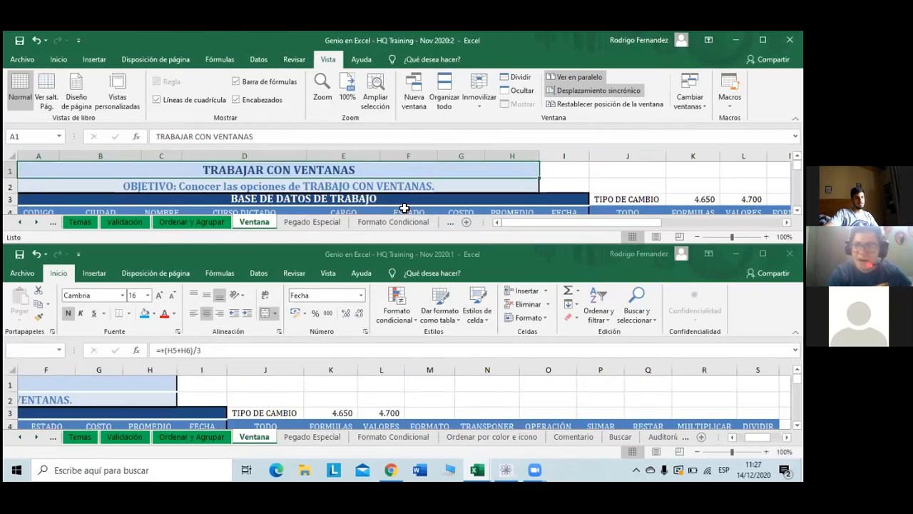
scroll(404, 208, "down", 6)
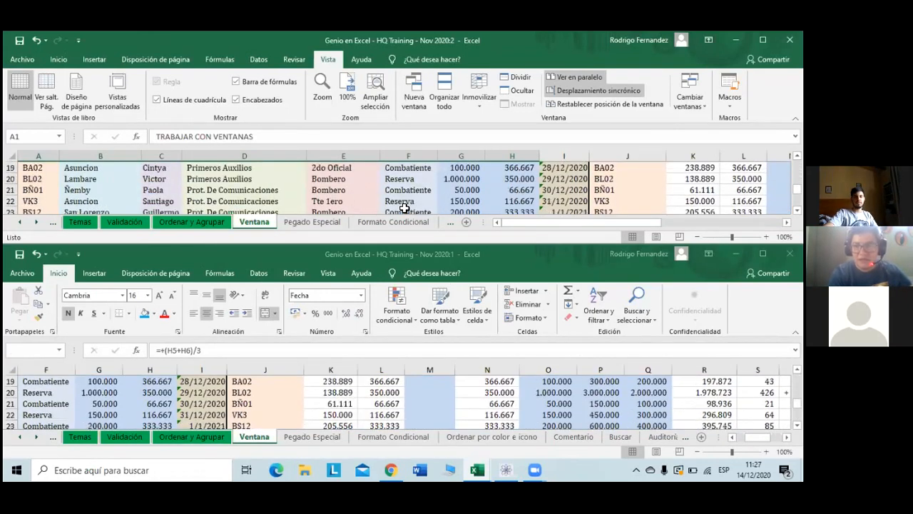
scroll(404, 207, "down", 5)
scroll(404, 207, "down", 2)
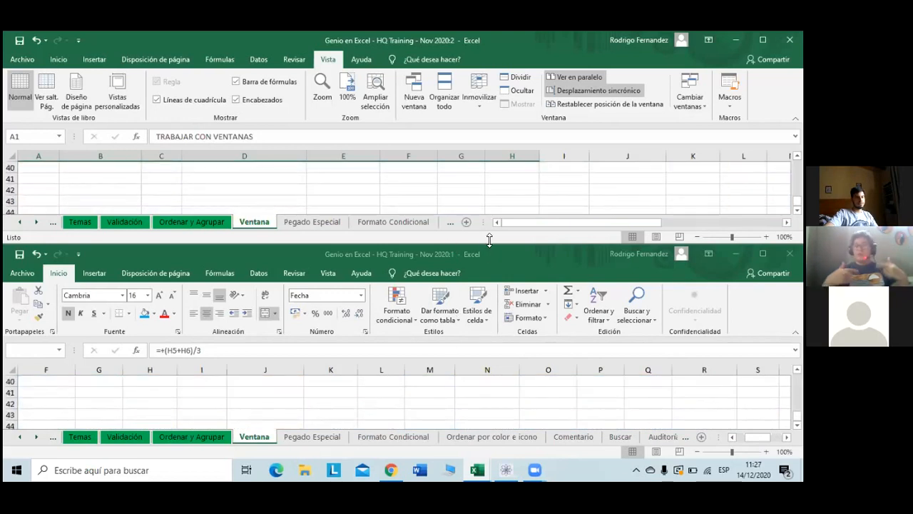
Collapse the ribbon in both workbook windows and bring the Ventana data from row 22 into view
left_click(364, 243)
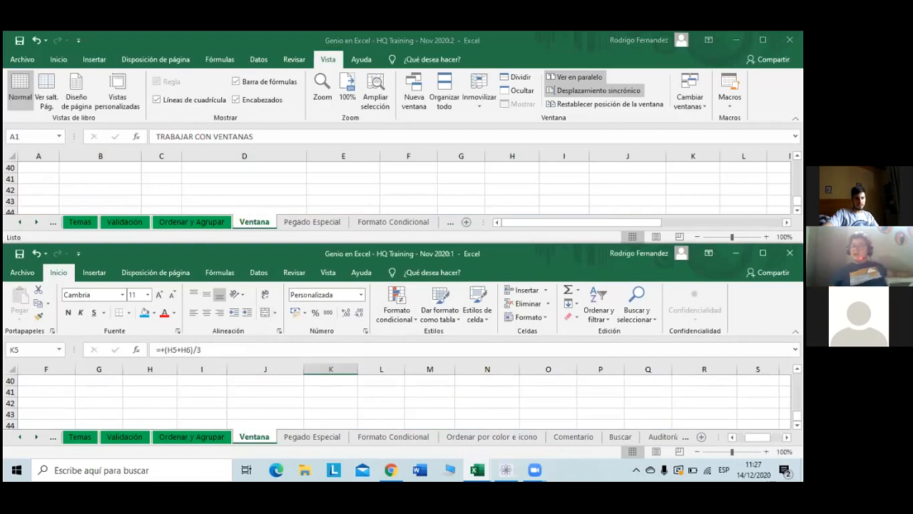
left_click(795, 331)
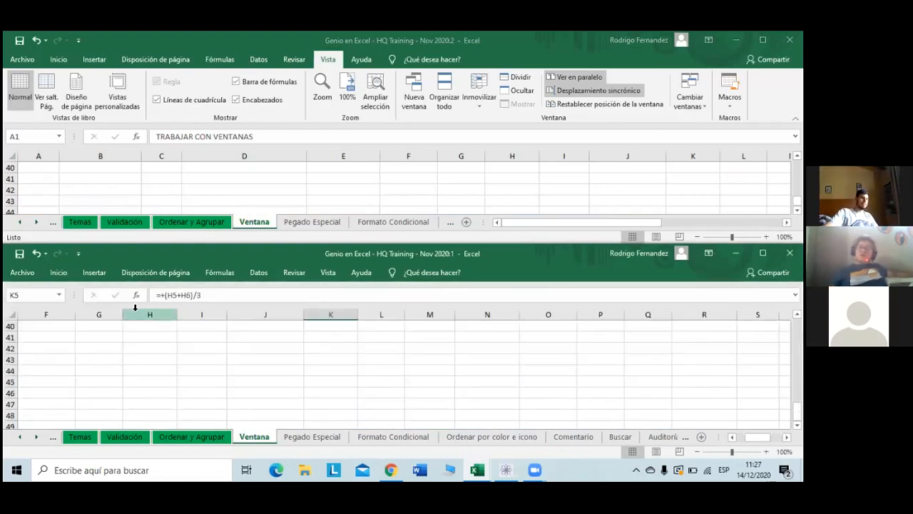
scroll(269, 382, "up", 2)
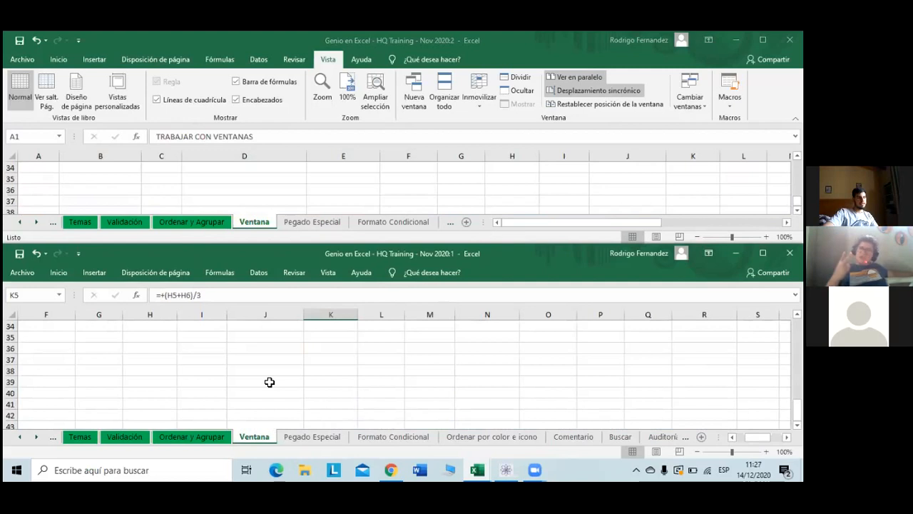
scroll(269, 382, "up", 4)
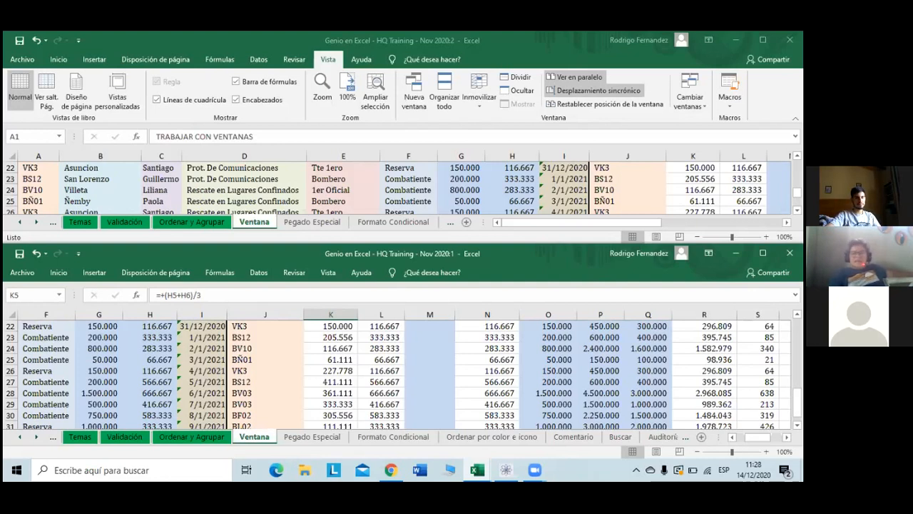
left_click(795, 119)
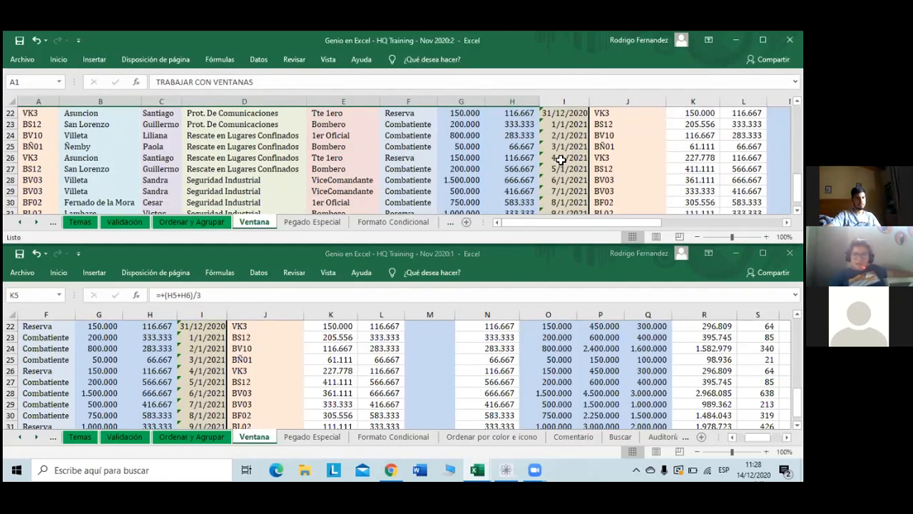
Check the synchronized Ventana rows between about 13 and 28 in the two enlarged windows
scroll(561, 160, "up", 1)
scroll(561, 160, "up", 1)
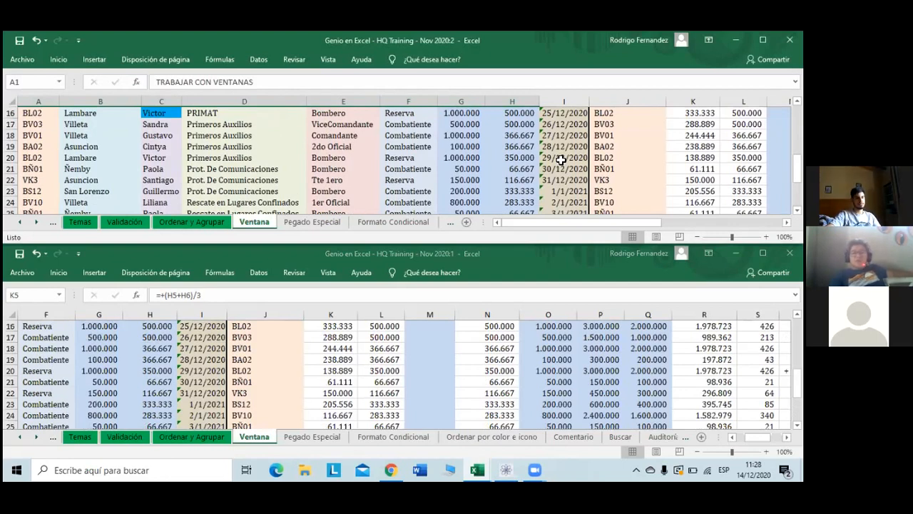
scroll(562, 160, "down", 1)
scroll(562, 160, "up", 1)
scroll(562, 159, "down", 1)
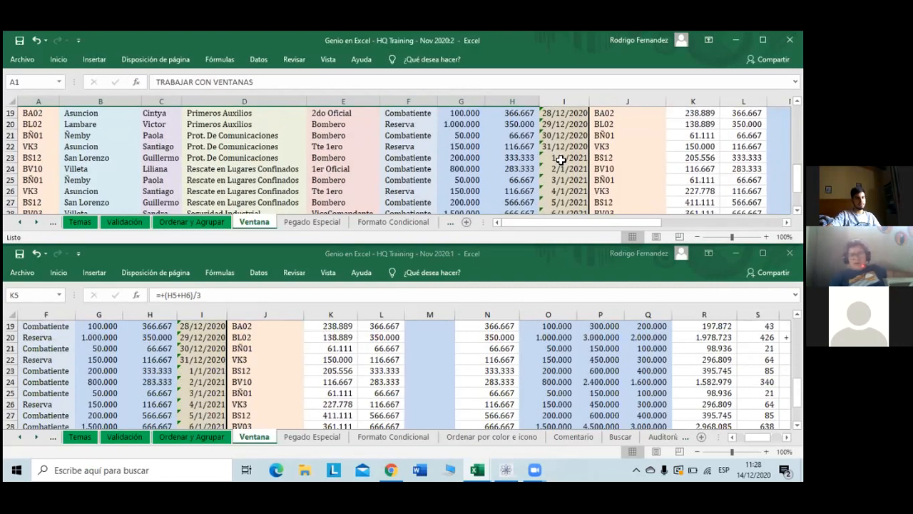
scroll(562, 160, "up", 1)
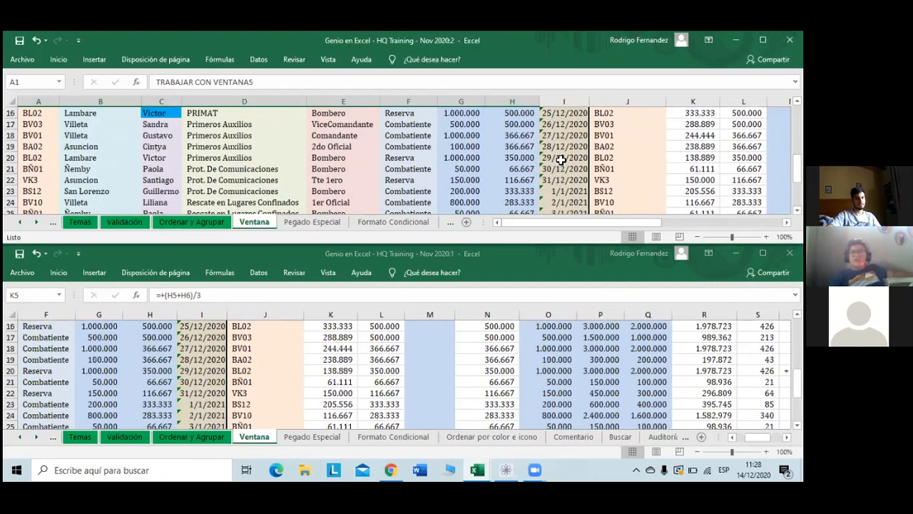
scroll(561, 159, "up", 1)
Show the Pegado Especial sheet in the second window while the original window stays on Ventana
left_click(320, 222)
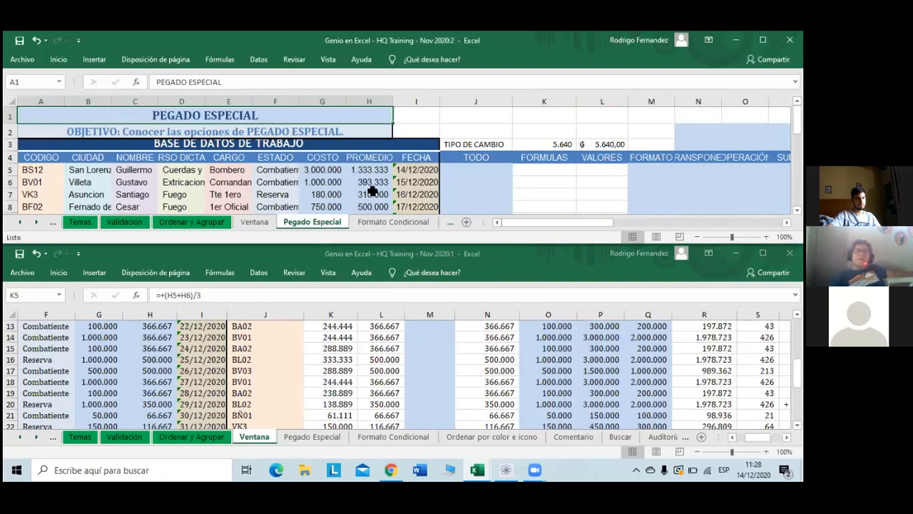
scroll(372, 190, "down", 3)
scroll(371, 189, "up", 3)
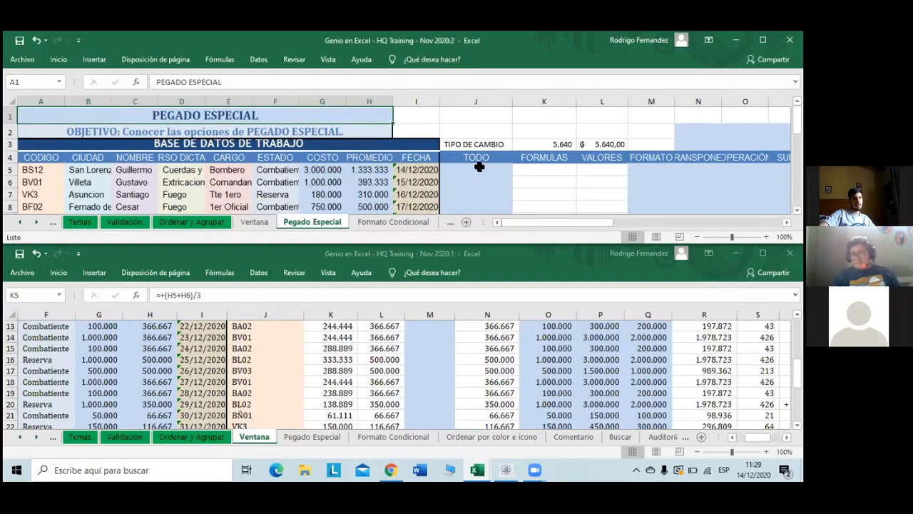
Arrange the open workbook windows with the Vertical layout, working from the original window
left_click(330, 275)
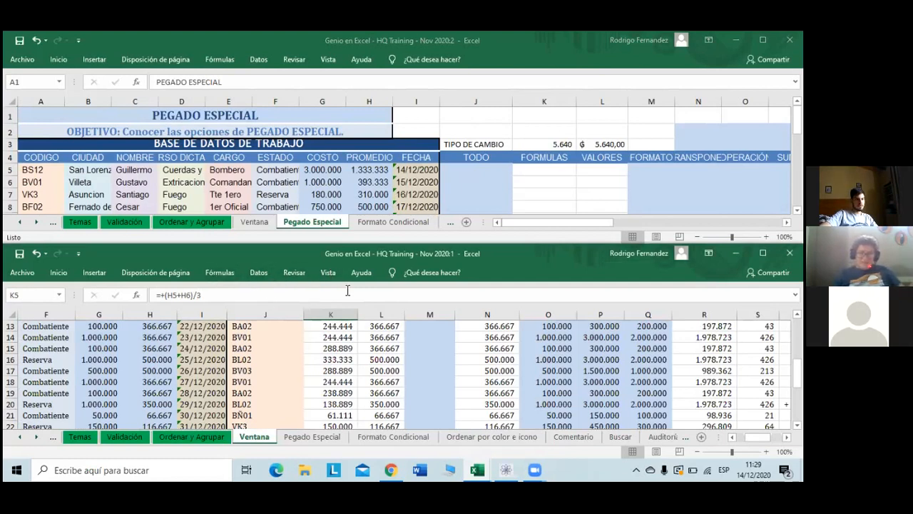
left_click(329, 273)
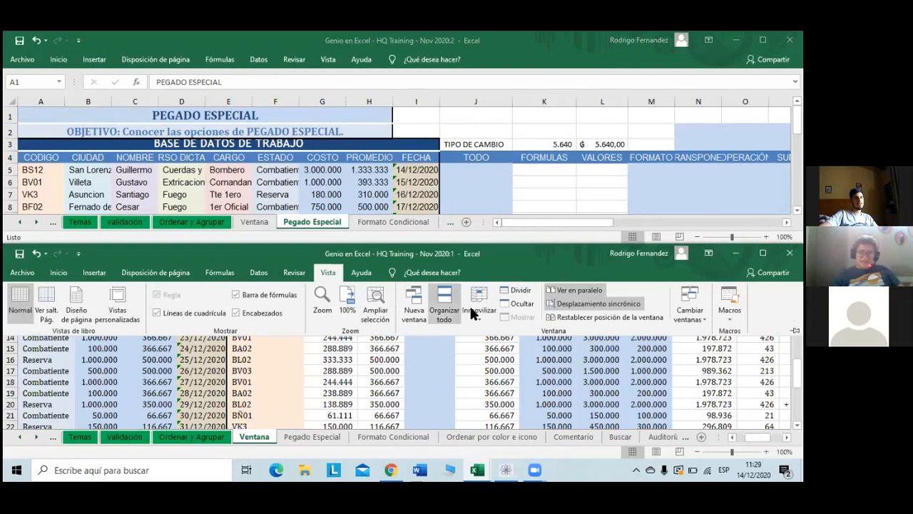
left_click(453, 307)
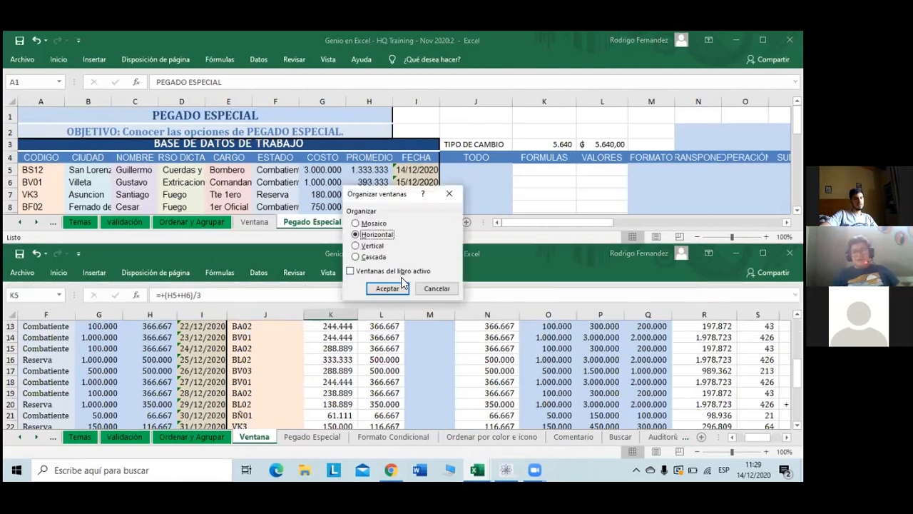
left_click(376, 246)
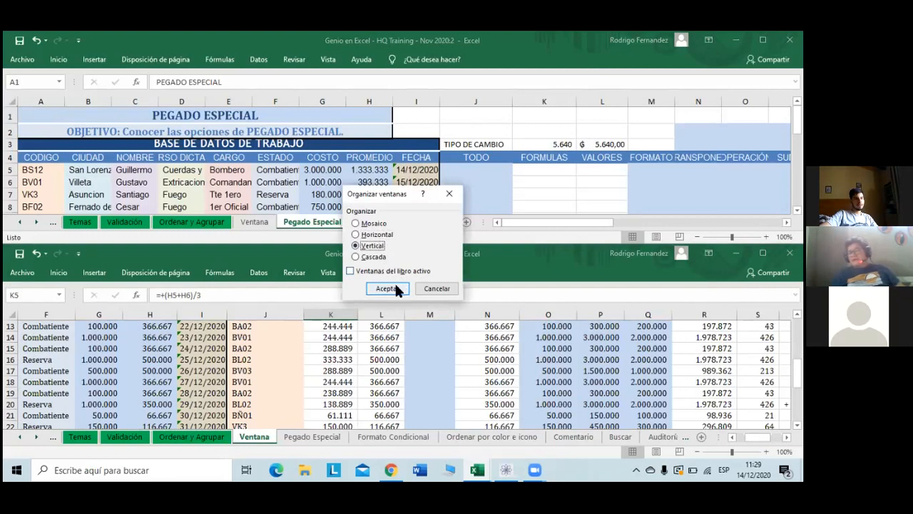
left_click(397, 290)
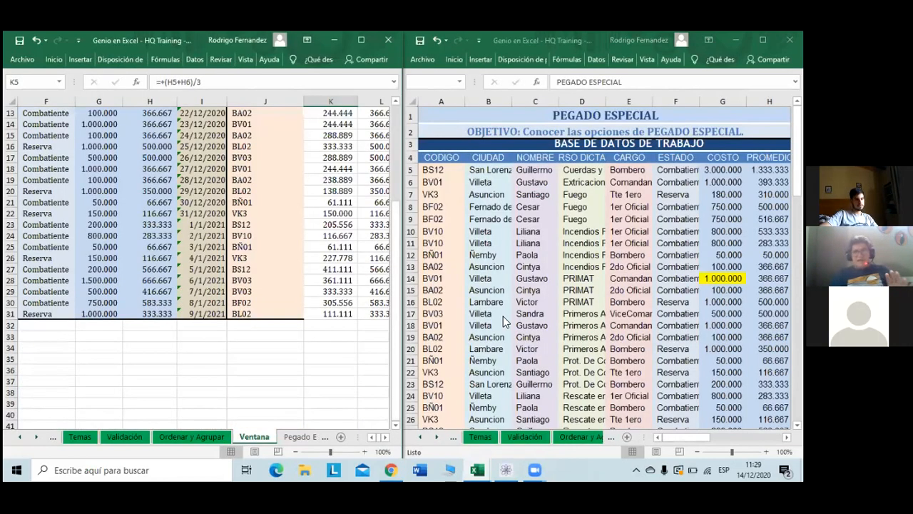
Compare the rows of Ventana and Pegado Especial by scrolling both windows together, and return to row 1
scroll(503, 316, "up", 4)
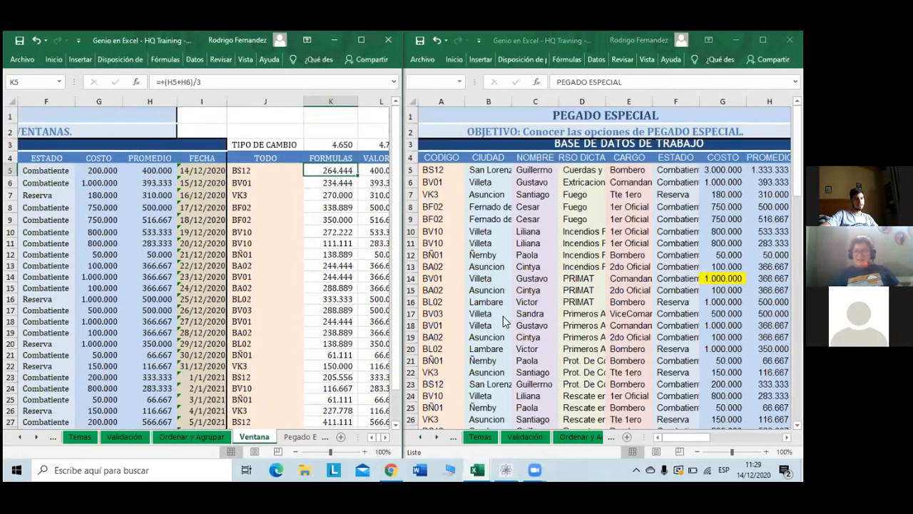
scroll(503, 319, "down", 10)
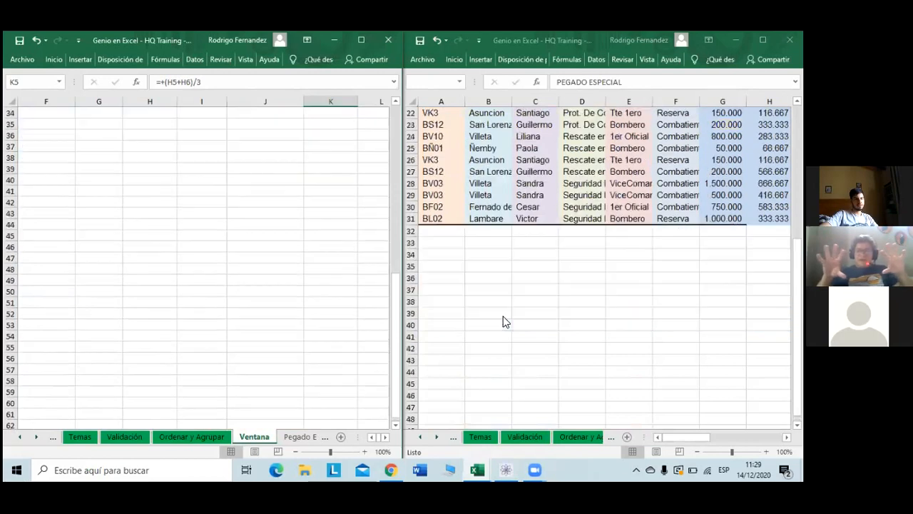
scroll(503, 317, "down", 3)
scroll(503, 317, "down", 3)
scroll(503, 317, "up", 13)
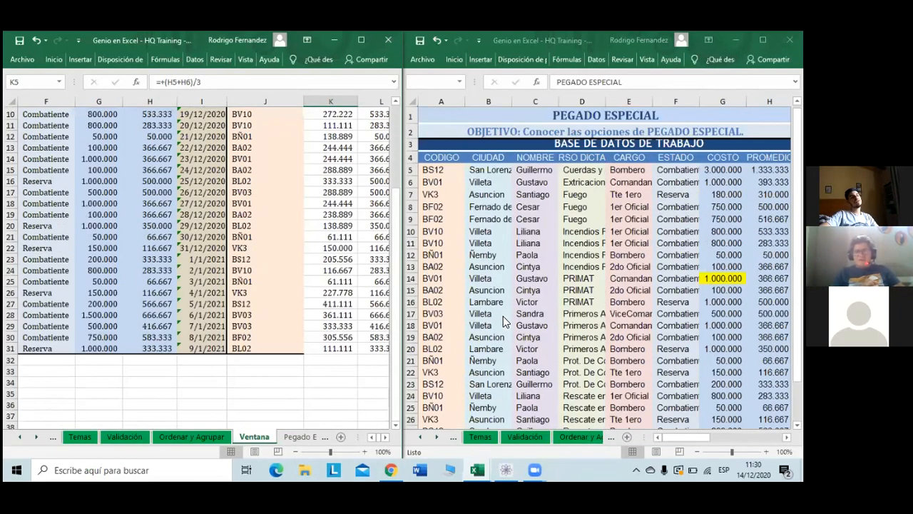
scroll(503, 317, "up", 3)
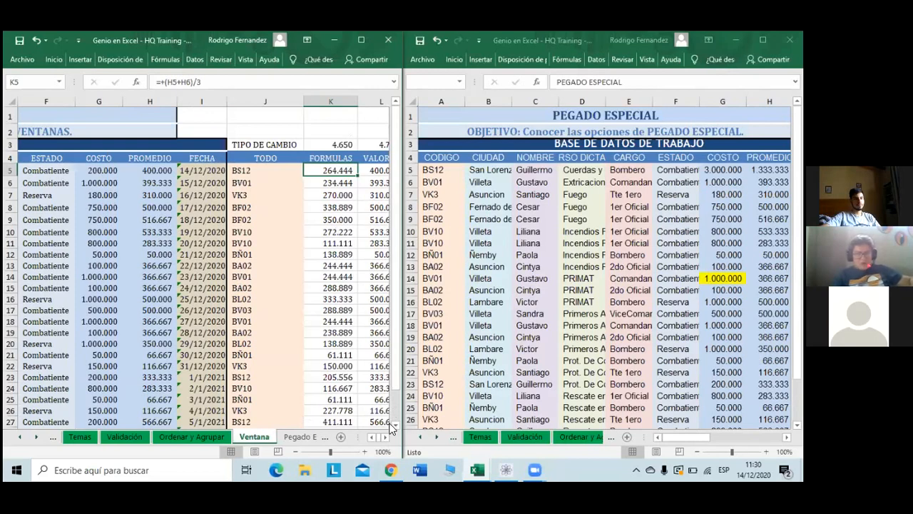
Return the Ventana window to column A and arrange the open workbook windows with the Cascada layout
left_click(370, 438)
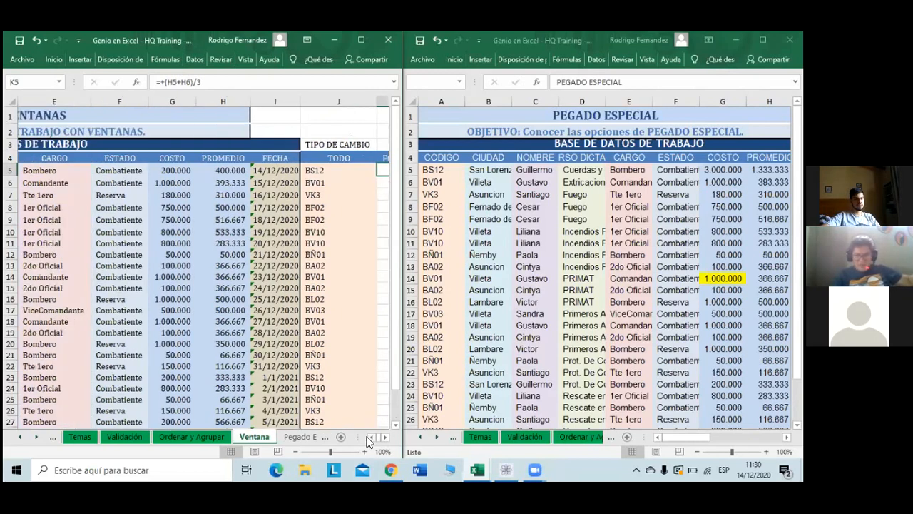
left_click(369, 438)
left_click(370, 437)
left_click(369, 437)
left_click(369, 437)
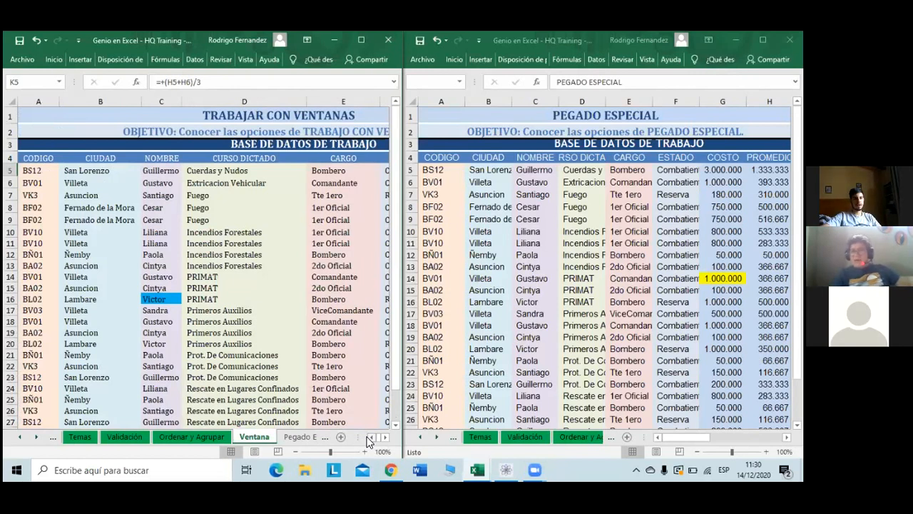
left_click(246, 65)
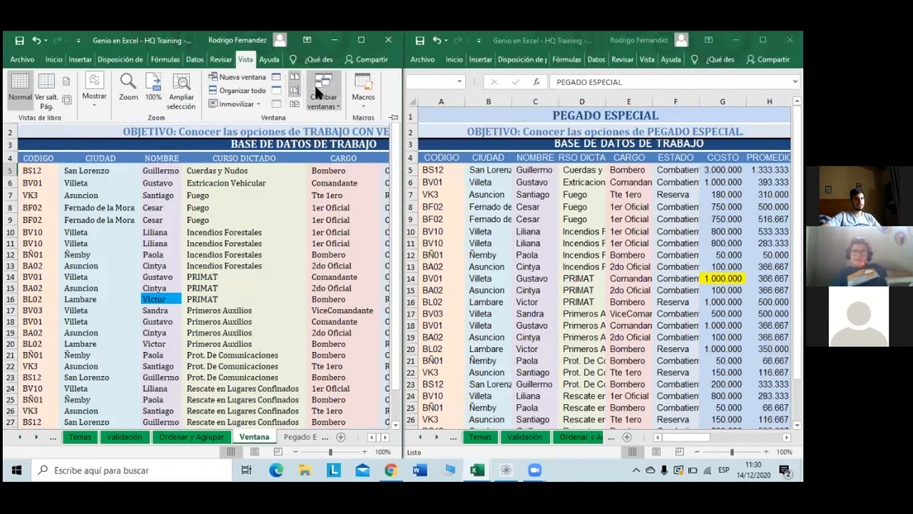
left_click(240, 91)
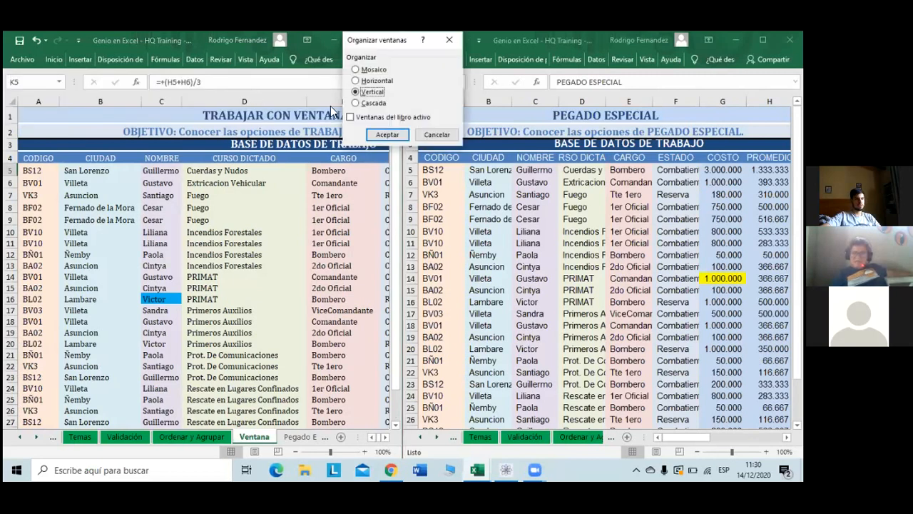
left_click(356, 103)
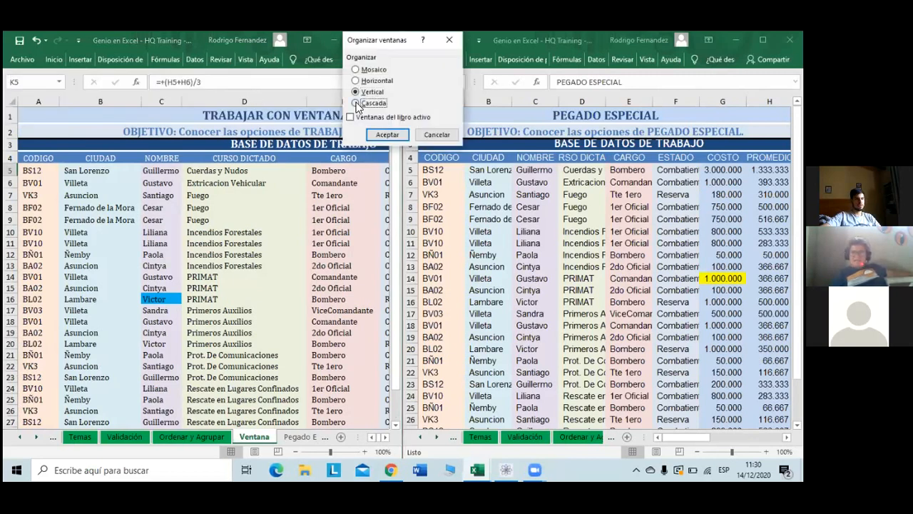
left_click(390, 135)
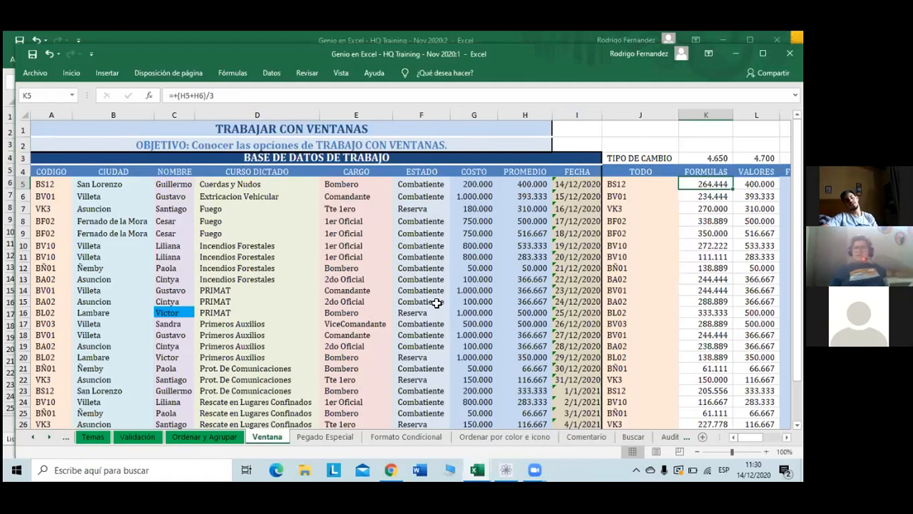
Move the Ventana window down to uncover the Pegado Especial window behind it
scroll(436, 303, "down", 1)
scroll(436, 303, "down", 2)
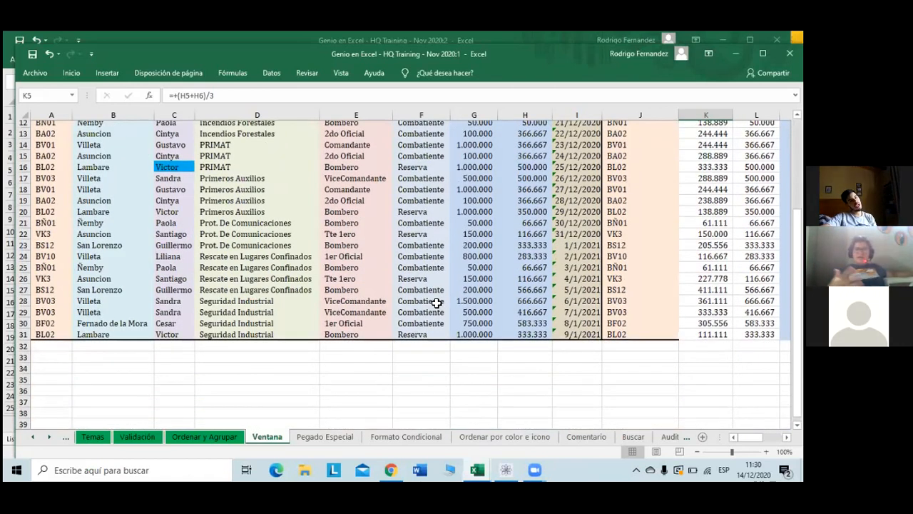
scroll(436, 303, "up", 4)
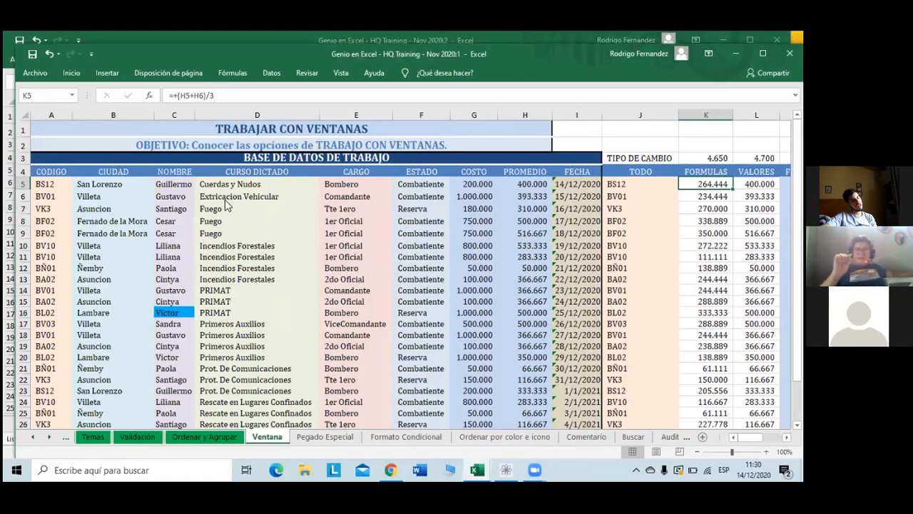
left_click_drag(201, 53, 226, 206)
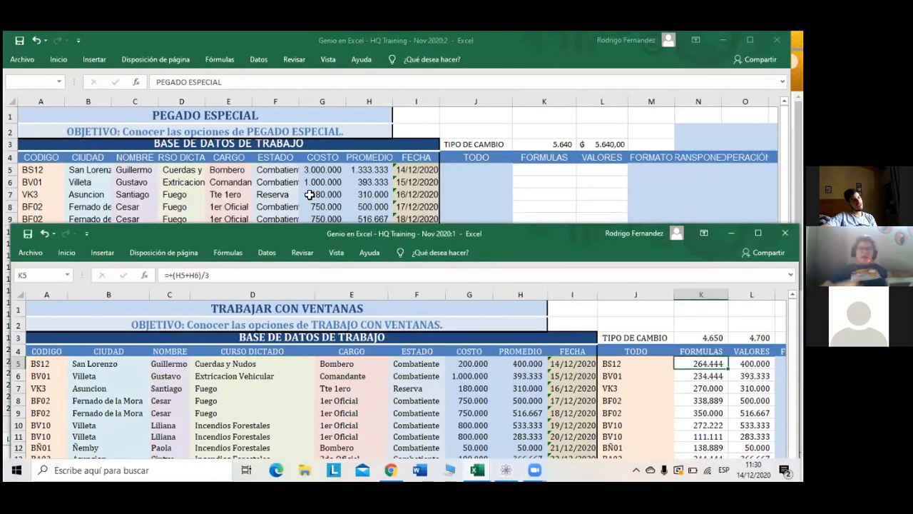
Switch to the Pegado Especial window and move its cell selection to A7
left_click(309, 194)
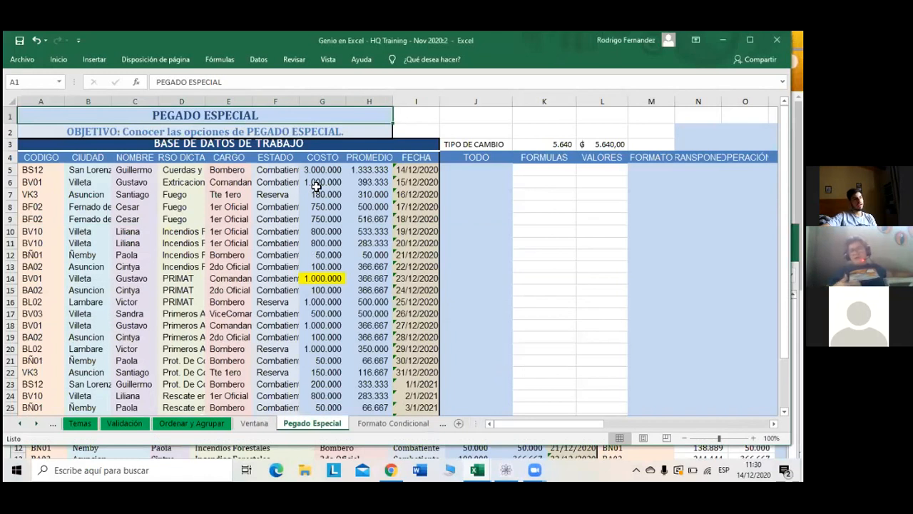
left_click(423, 119)
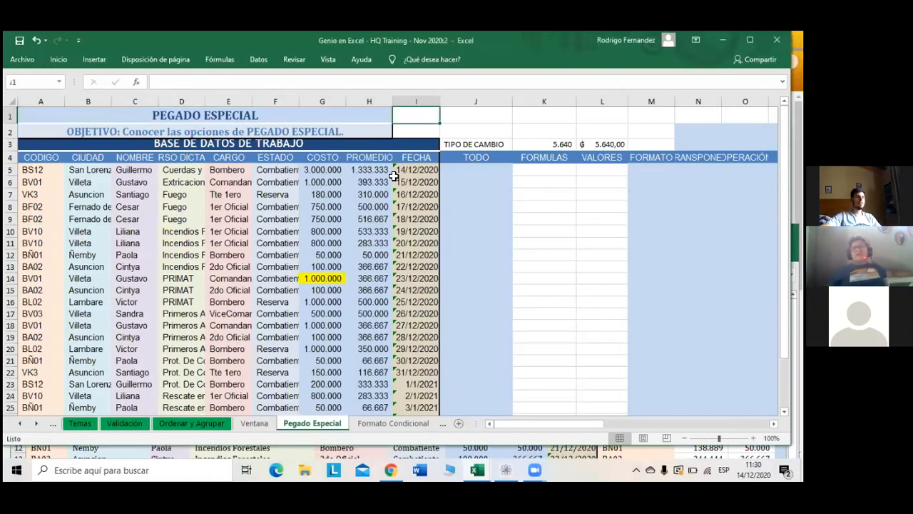
left_click(374, 181)
left_click(363, 133)
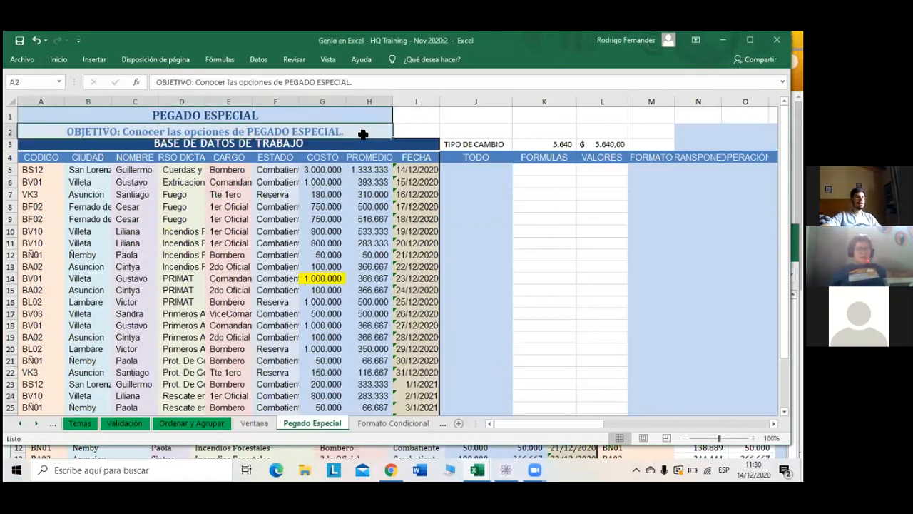
key("Down")
key("Down")
key("Down")
key("Down")
key("Down")
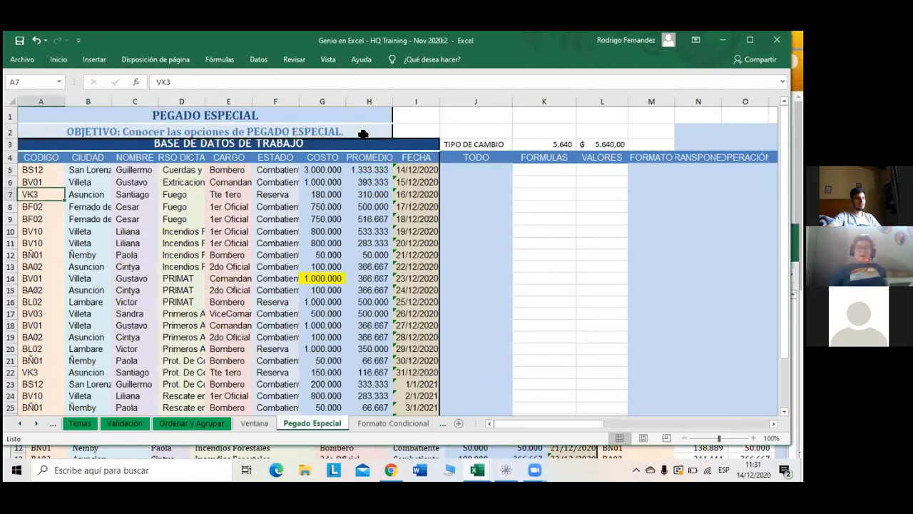
left_click(330, 457)
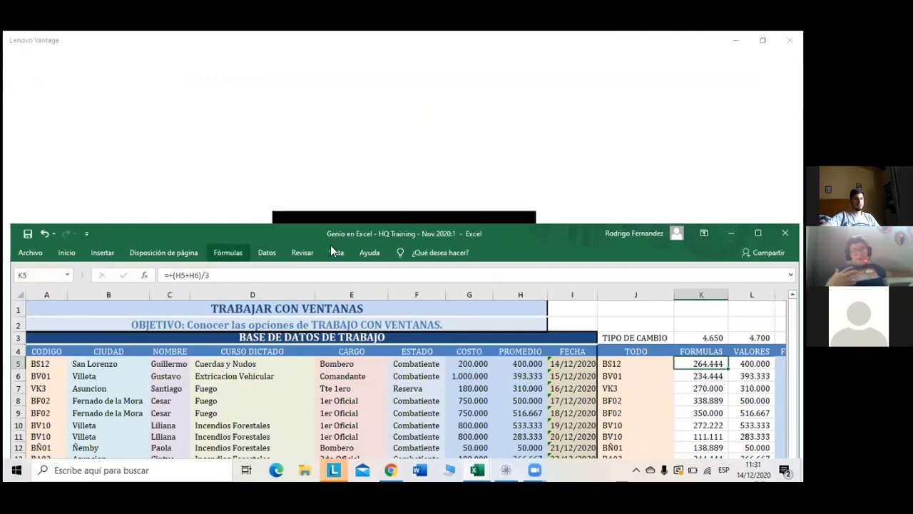
left_click(371, 168)
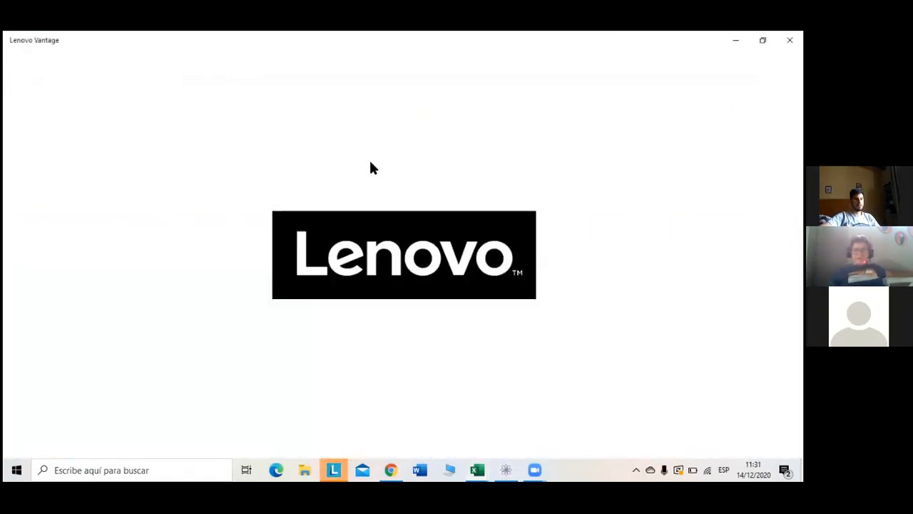
left_click(479, 468)
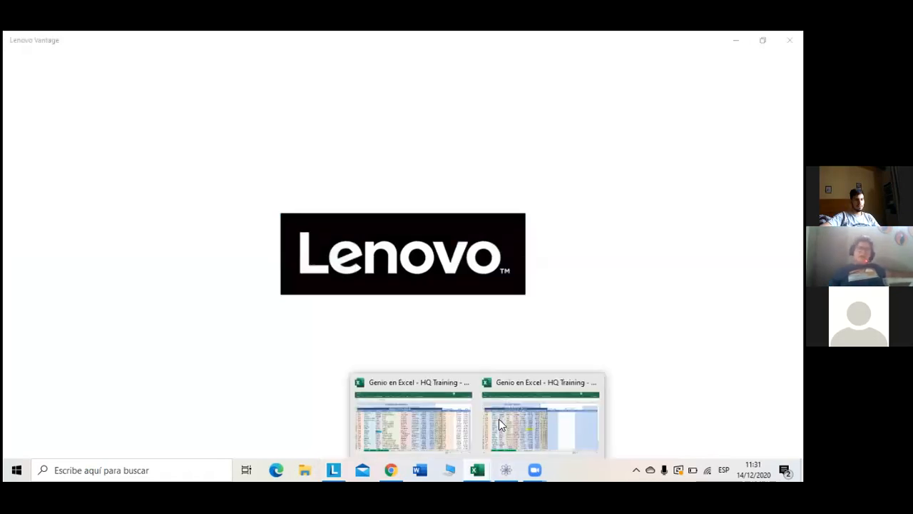
left_click(522, 430)
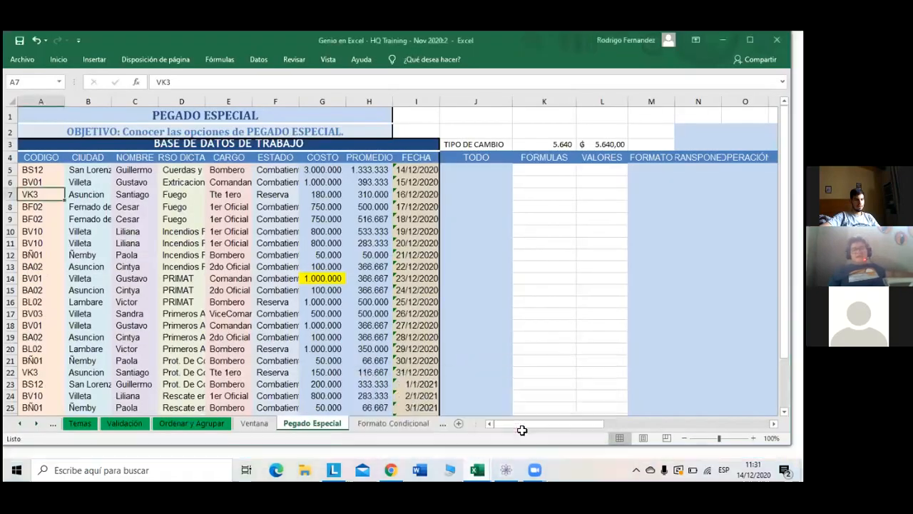
left_click(469, 454)
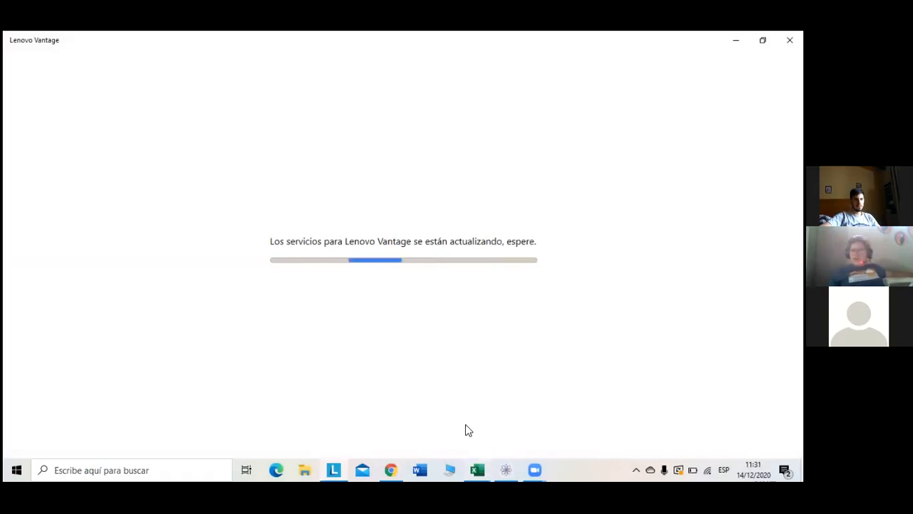
Bring the maximized Pegado Especial window to the front and open a new window of the workbook from it
mouse_move(530, 413)
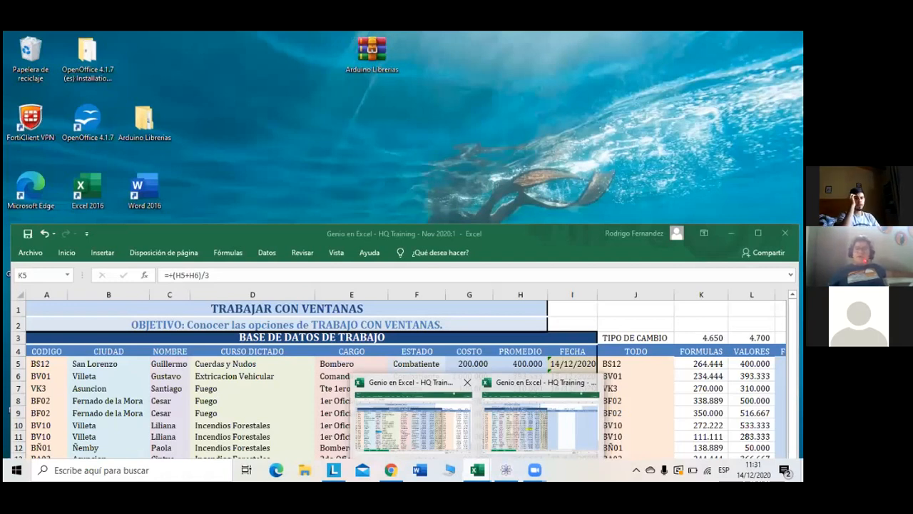
left_click(540, 421)
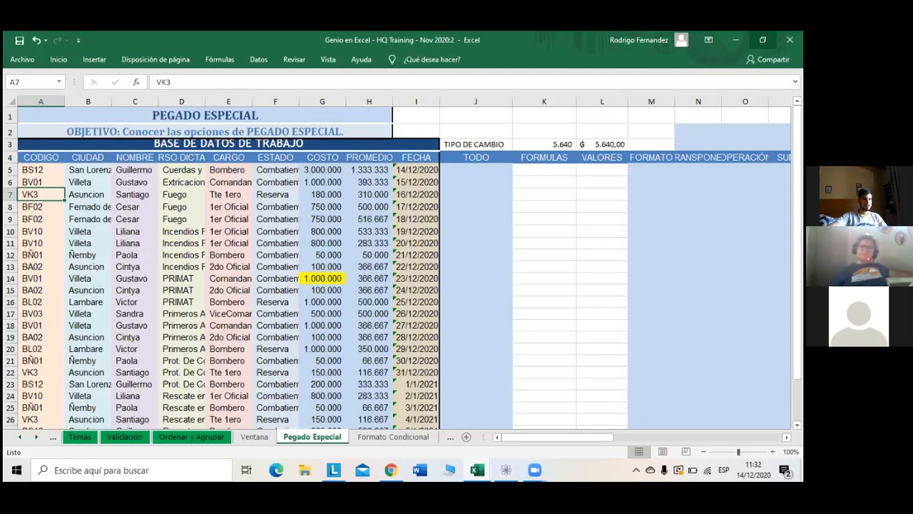
left_click(328, 59)
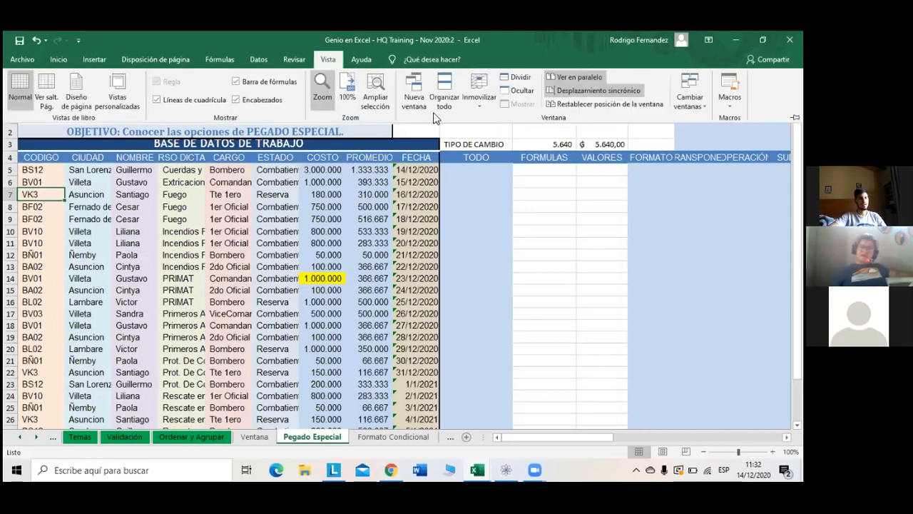
left_click(414, 102)
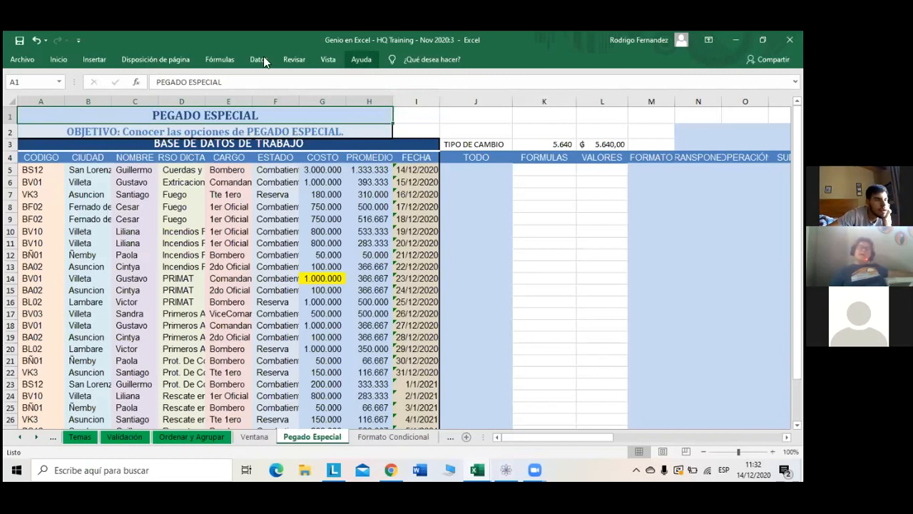
Arrange the three open workbook windows with the Mosaico layout
left_click(322, 57)
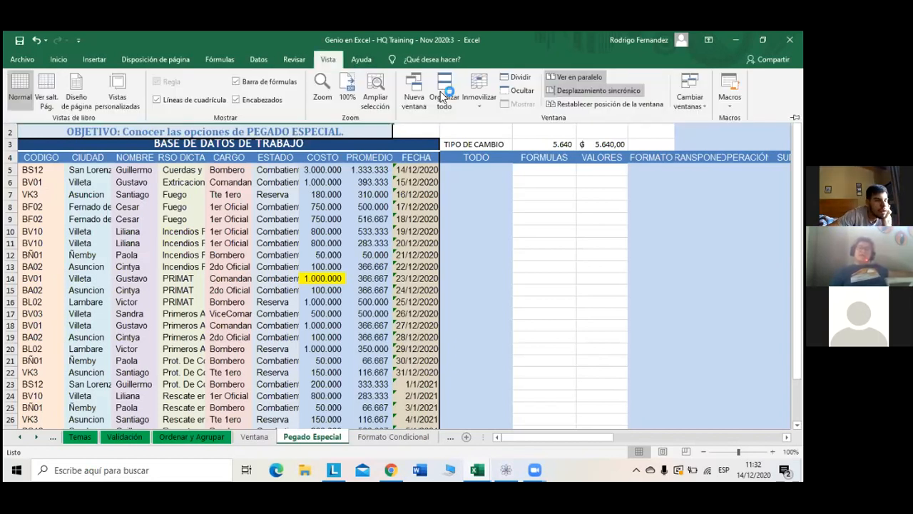
left_click(443, 97)
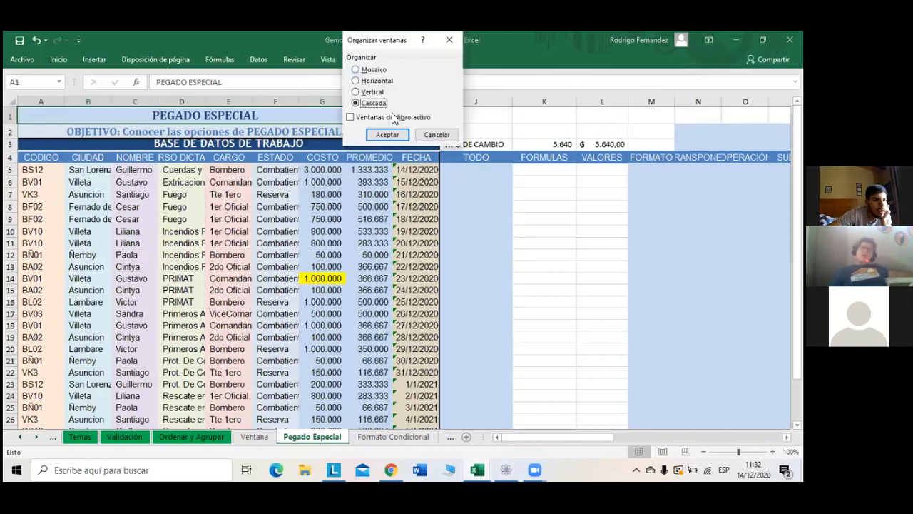
key("m")
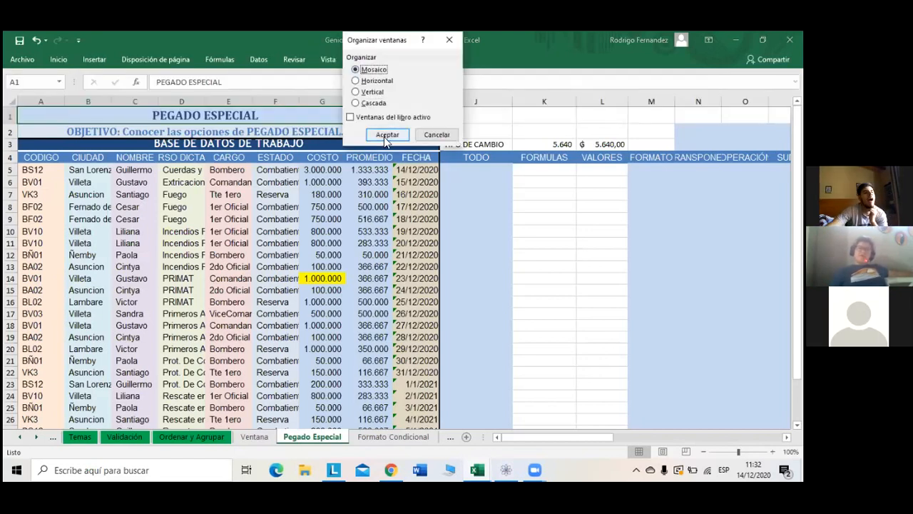
left_click(386, 135)
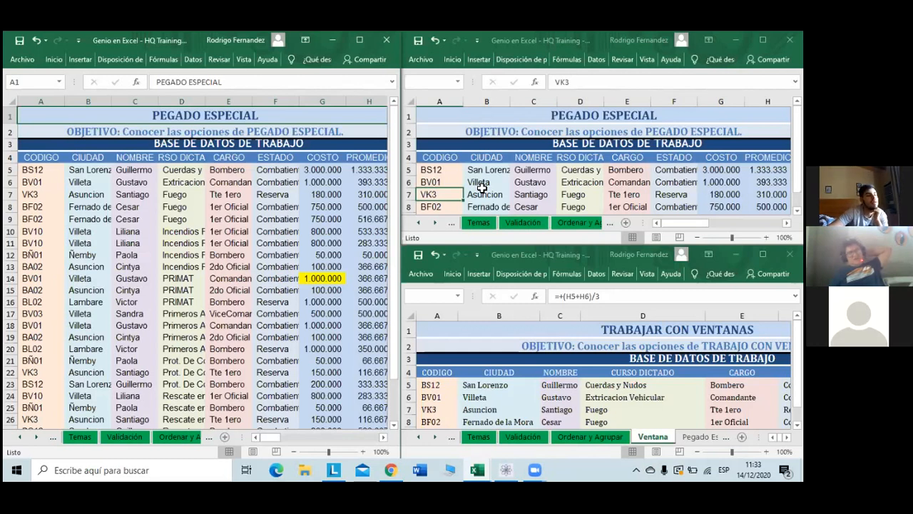
Examine how scrolling each of the two tiled Pegado Especial windows affects the other windows
scroll(483, 188, "down", 1)
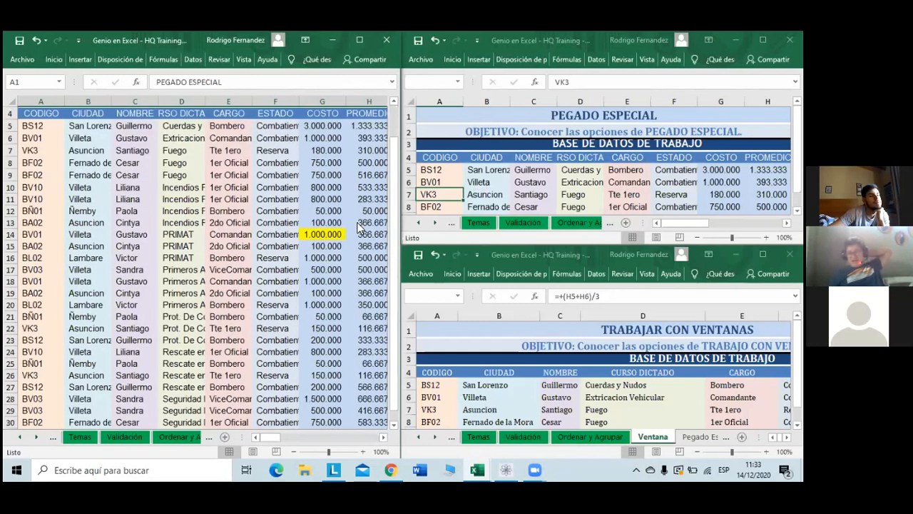
scroll(531, 211, "up", 1)
left_click(544, 194)
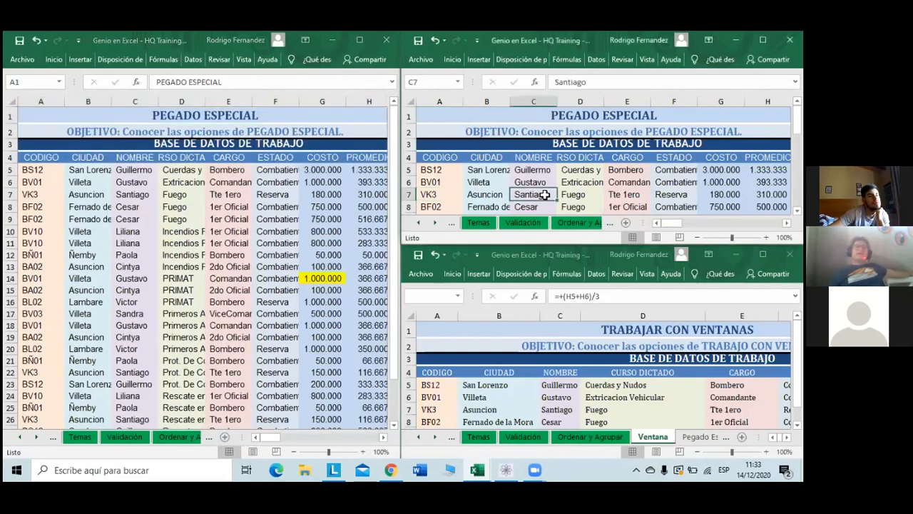
scroll(544, 194, "down", 7)
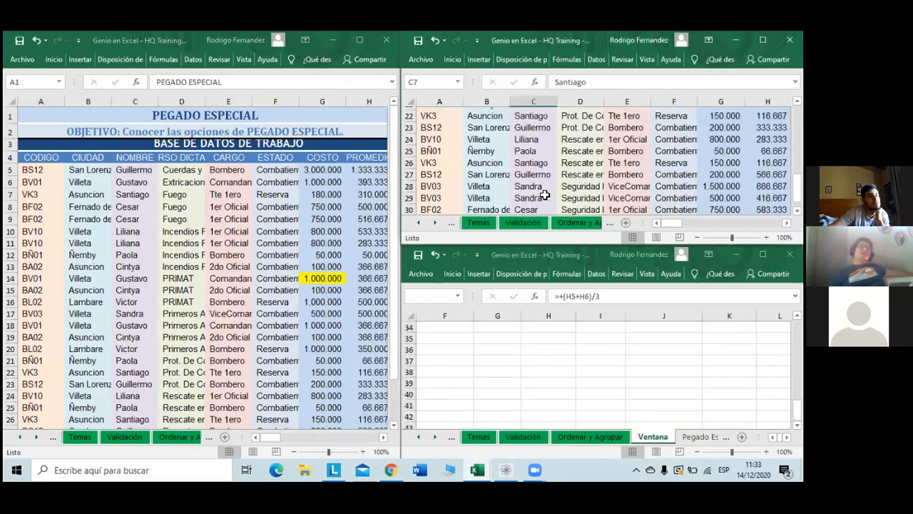
scroll(544, 194, "up", 7)
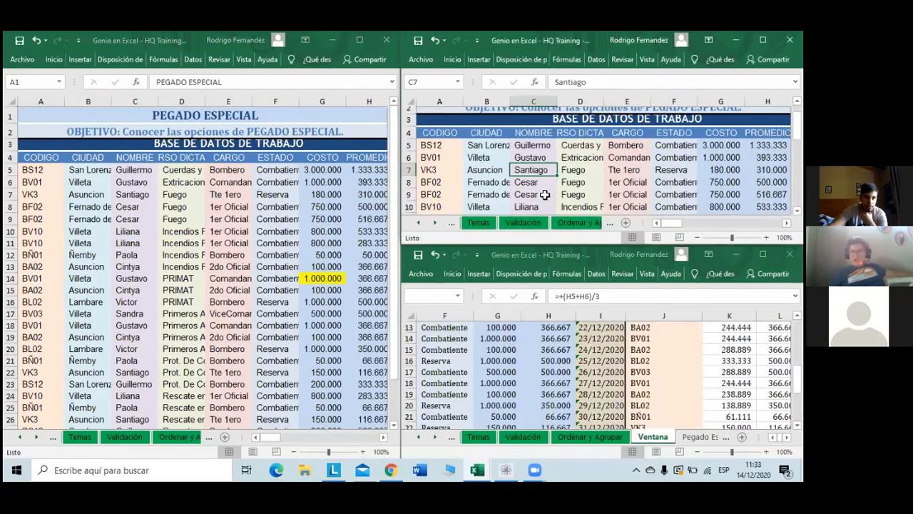
Rearrange the three workbook windows with the Horizontal layout, working from the newest Pegado Especial window
left_click(247, 59)
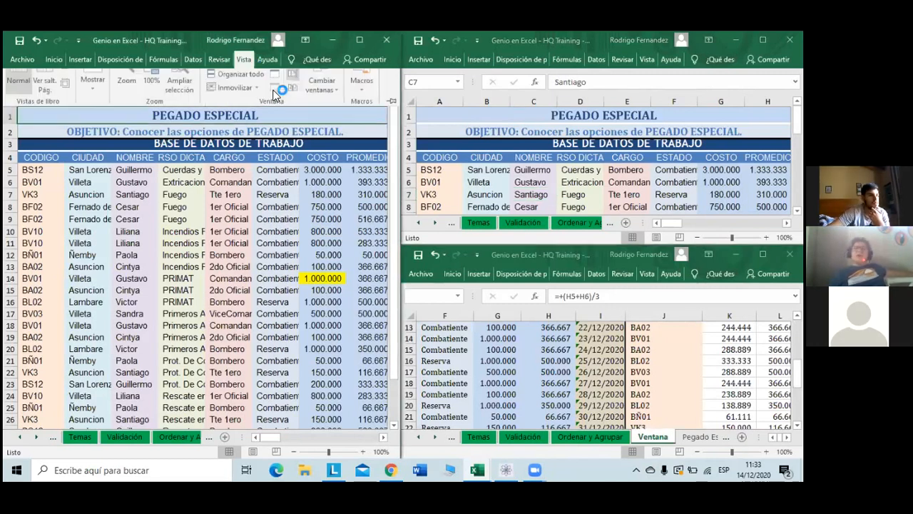
left_click(236, 74)
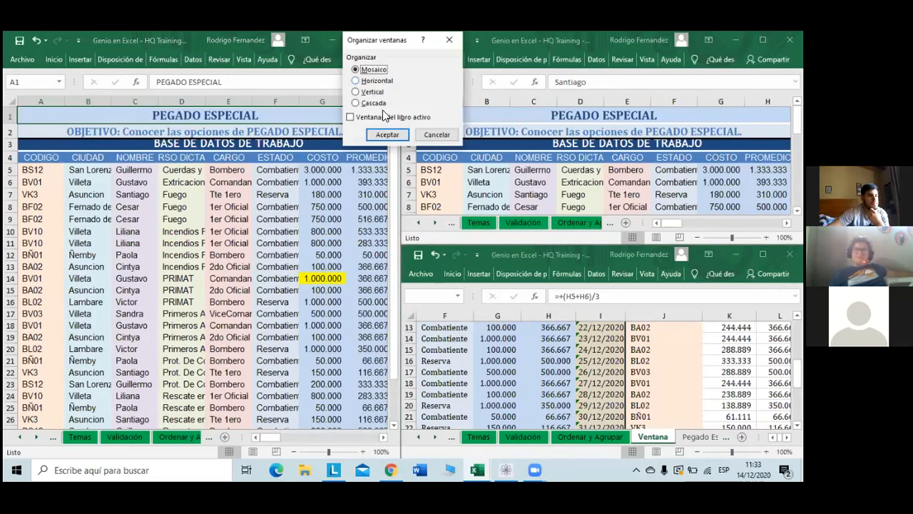
key("Down")
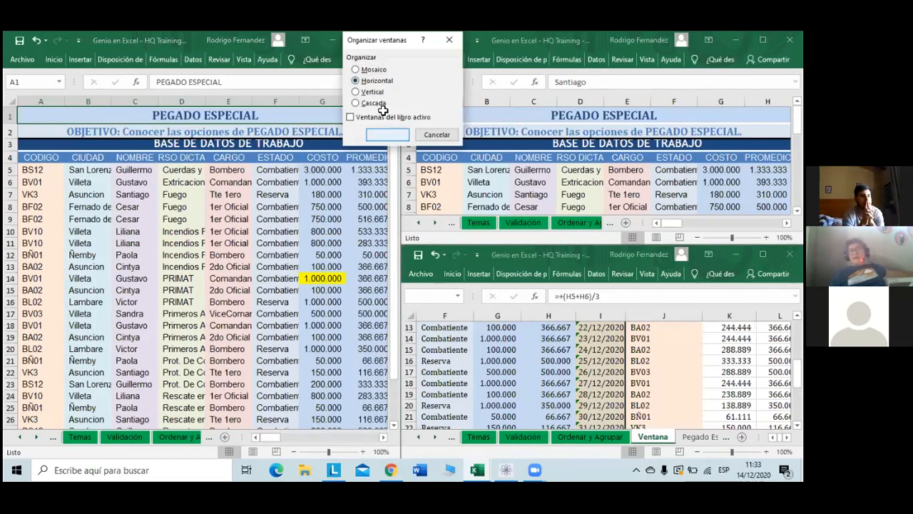
key("Return")
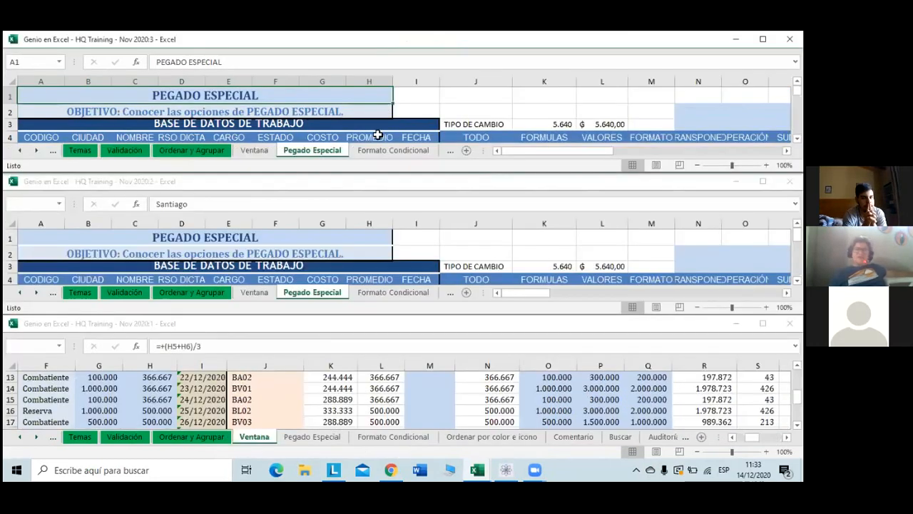
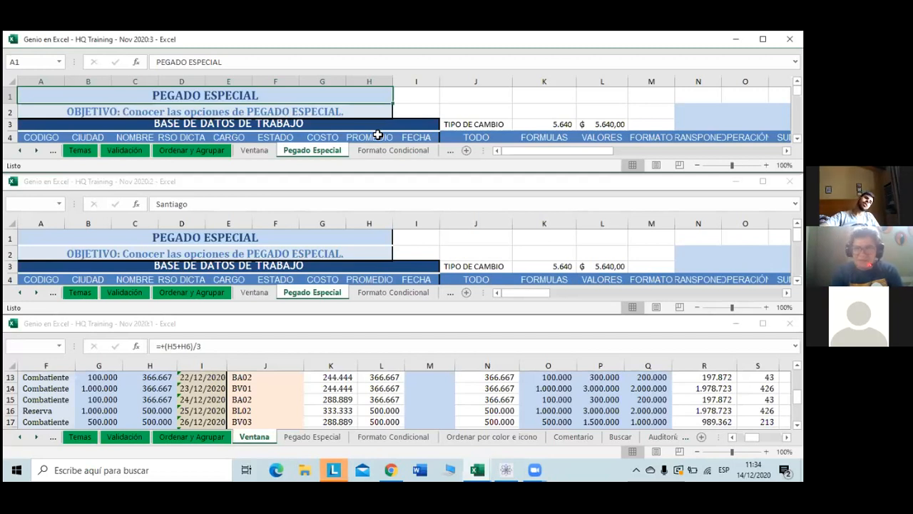
Display the Ventana sheet in both workbook windows that show Pegado Especial
left_click(258, 153)
left_click(263, 291)
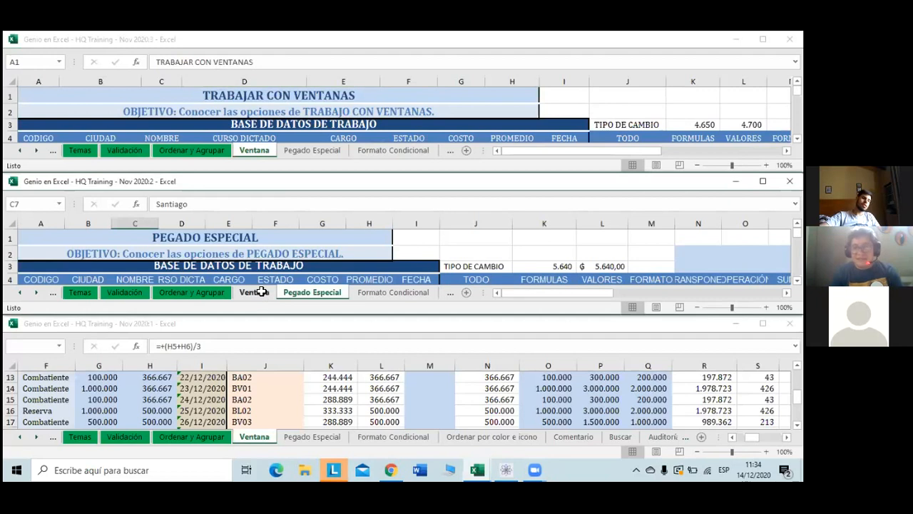
left_click(261, 292)
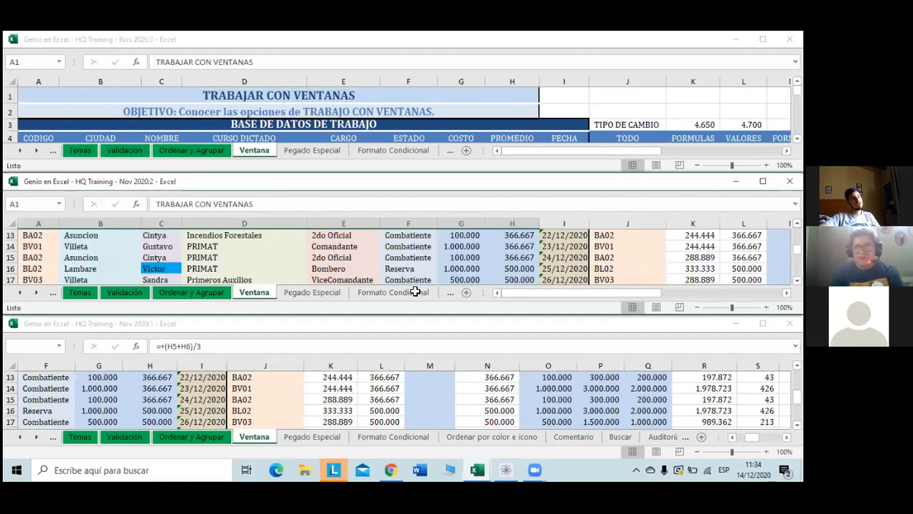
Return the middle window to cell A1 and examine how scrolling it and the upper window affects the other windows
key("ctrl+Home")
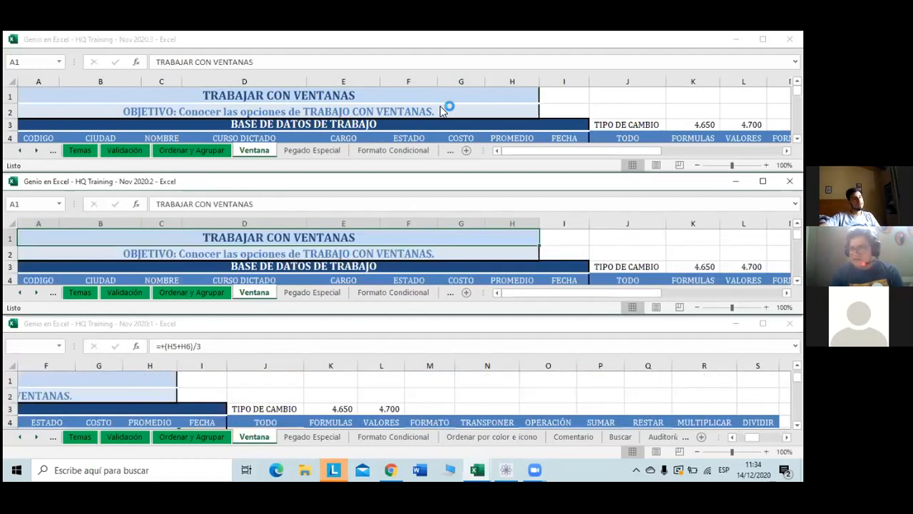
scroll(439, 107, "down", 5)
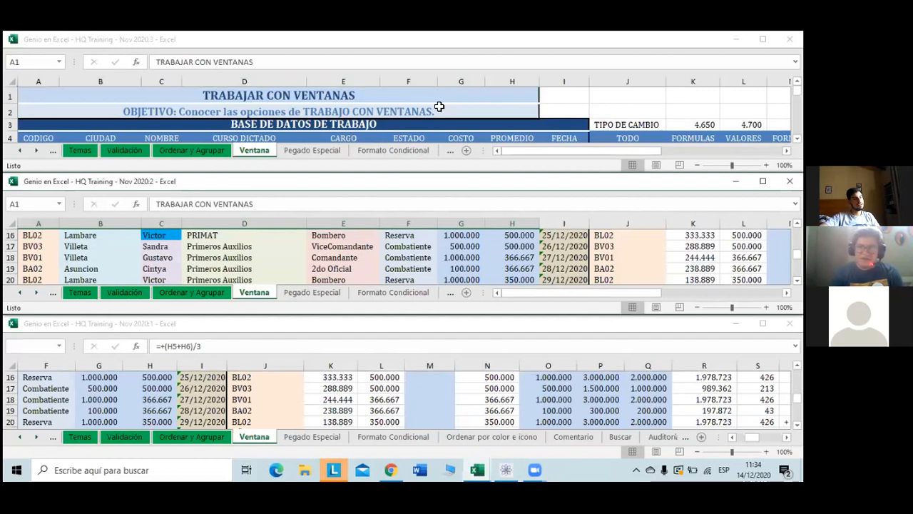
left_click(439, 107)
scroll(439, 107, "up", 1)
scroll(440, 107, "down", 4)
scroll(440, 107, "up", 4)
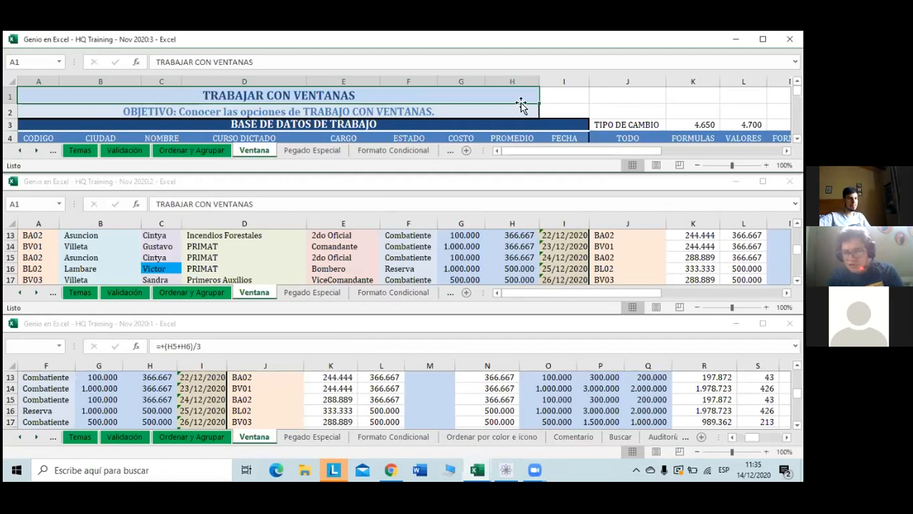
key("Right")
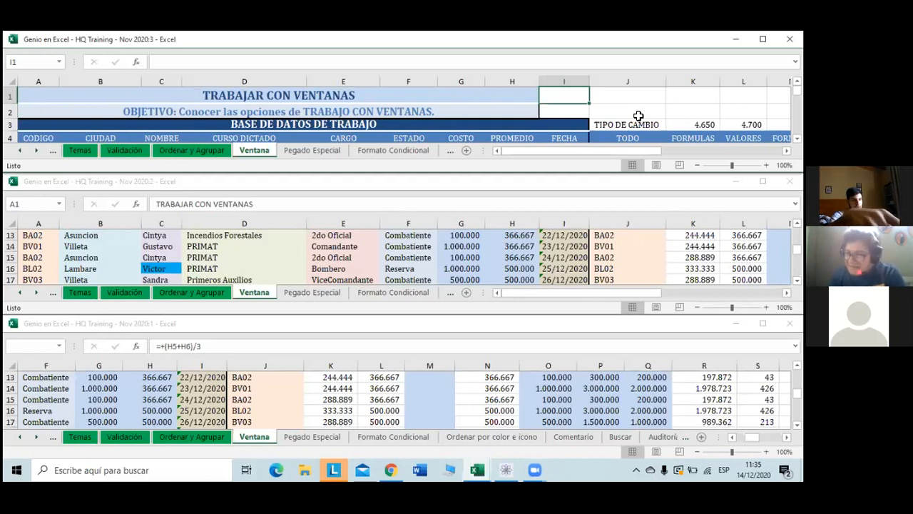
type("7")
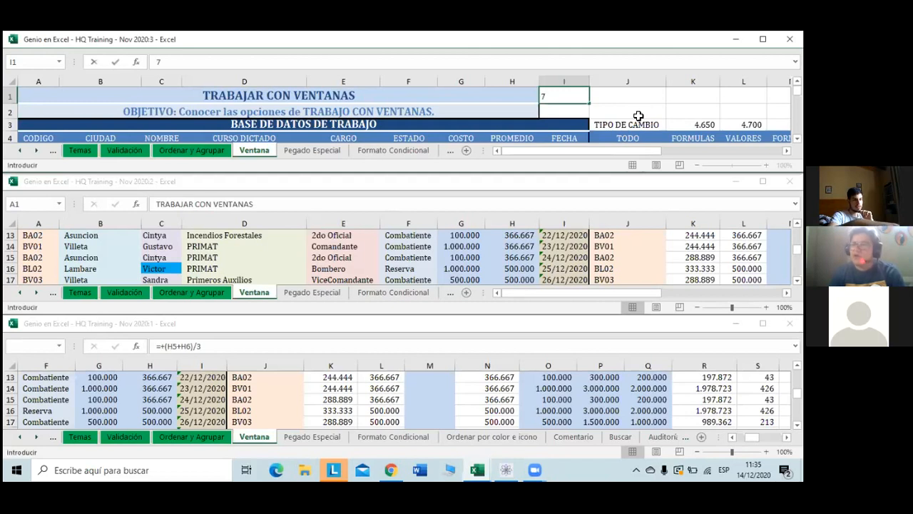
key("BackSpace")
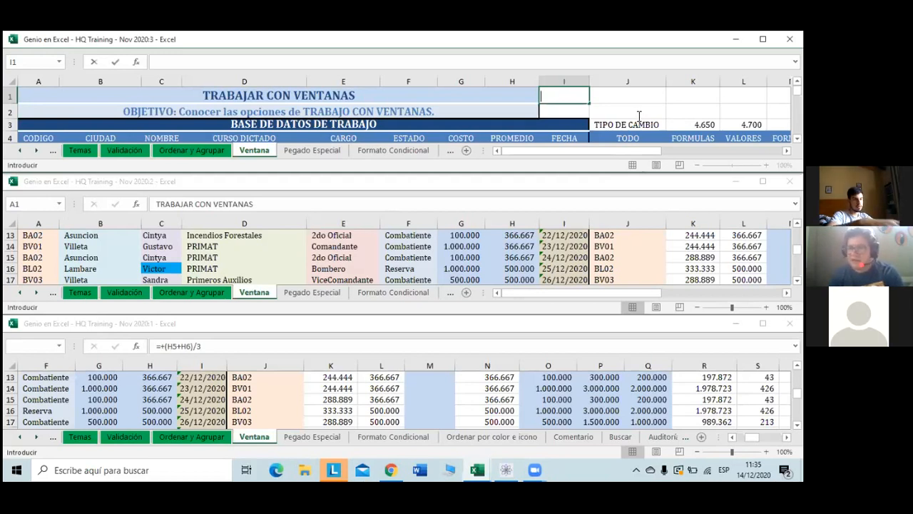
key("alt+shift+i")
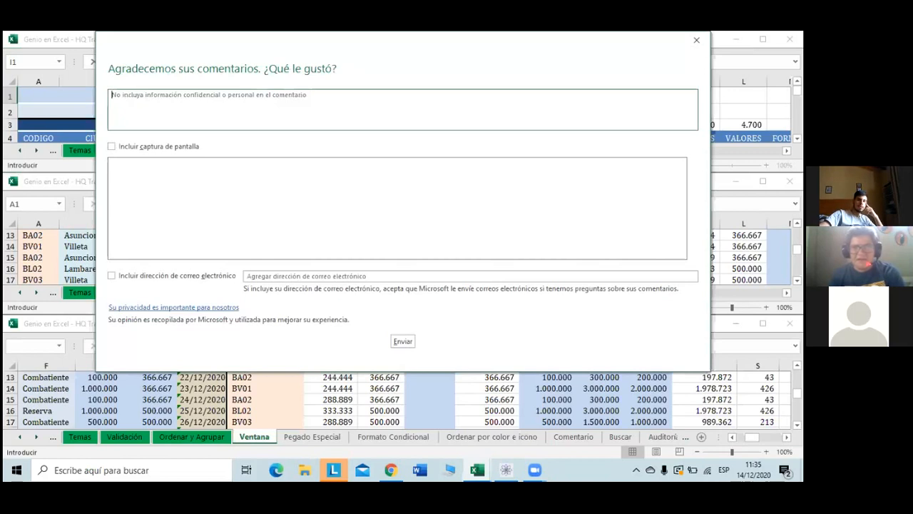
key("Escape")
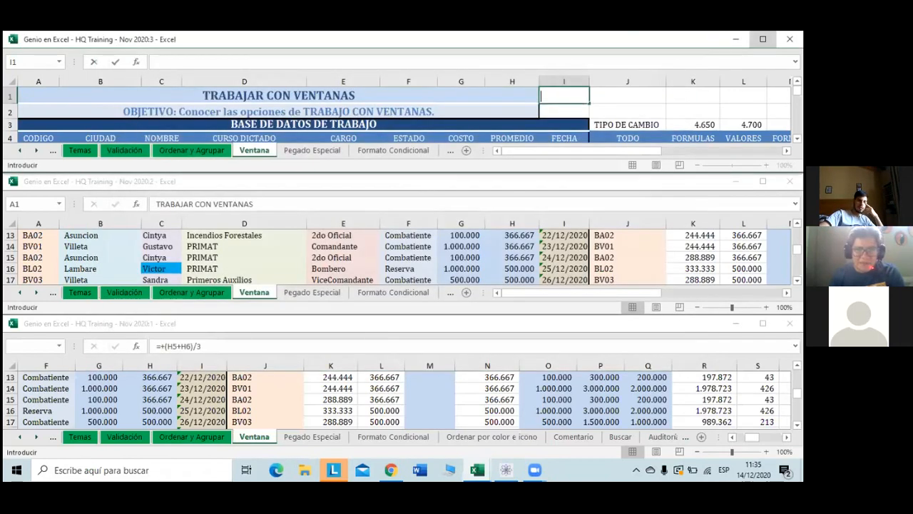
Maximize the third workbook window and arrange all open workbook windows with the Vertical layout
left_click(762, 40)
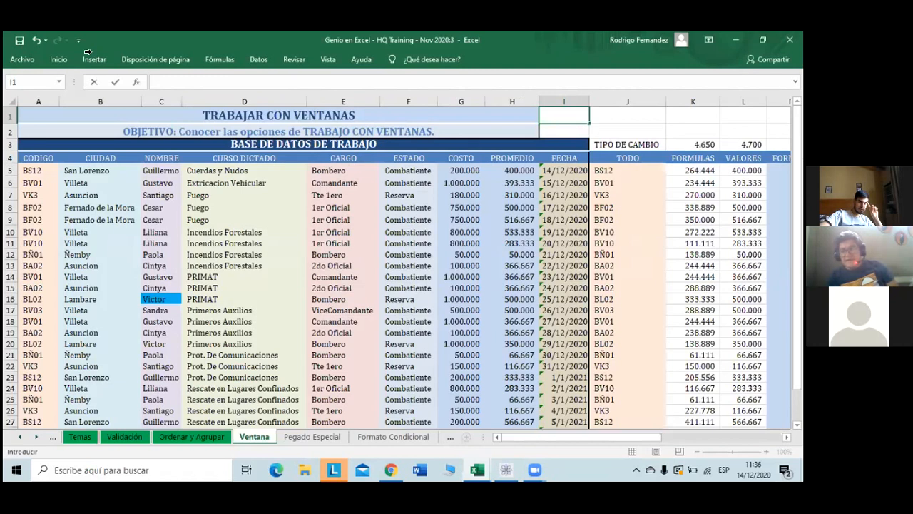
left_click(327, 61)
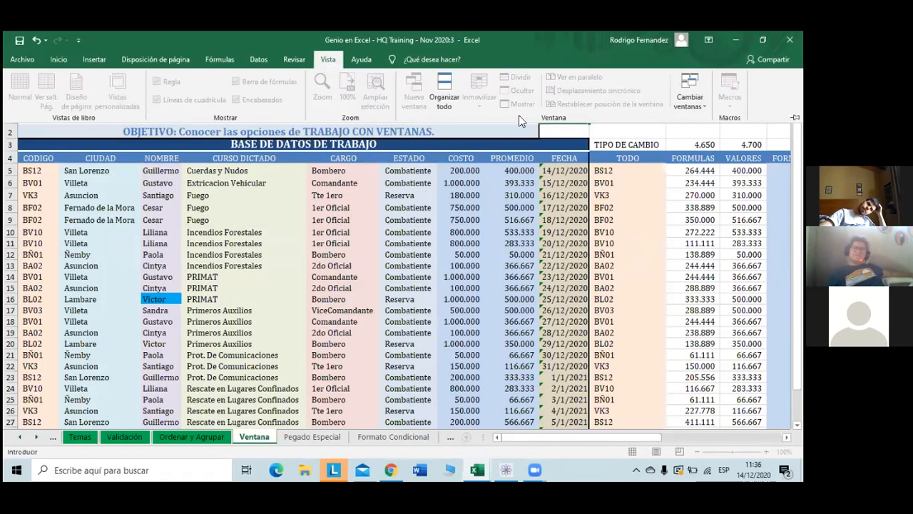
left_click(444, 91)
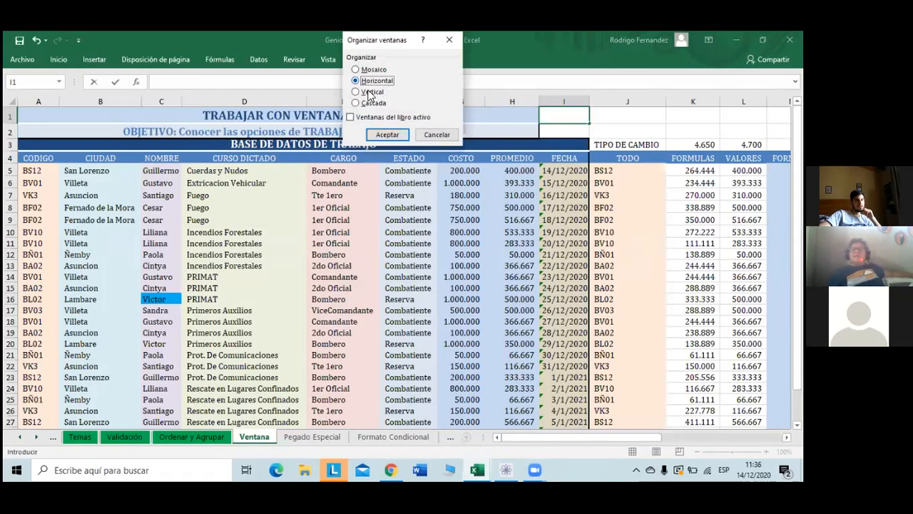
key("Down")
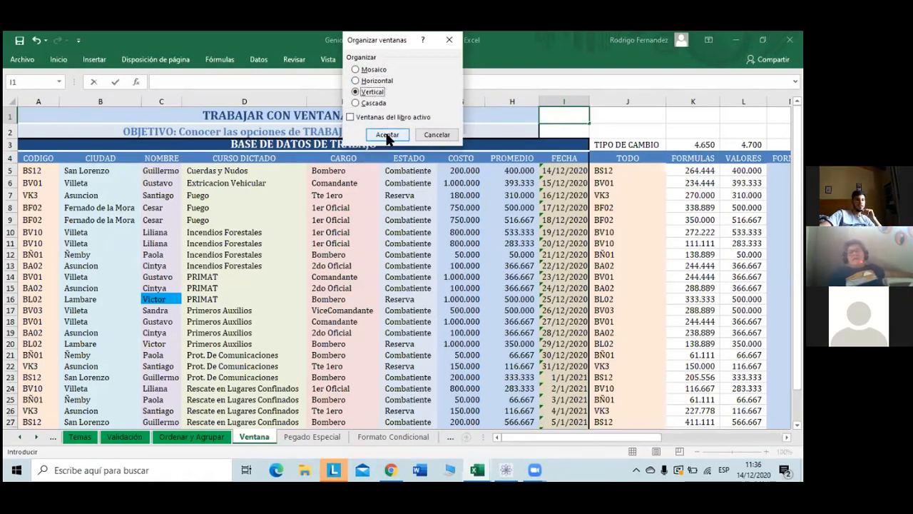
key("Return")
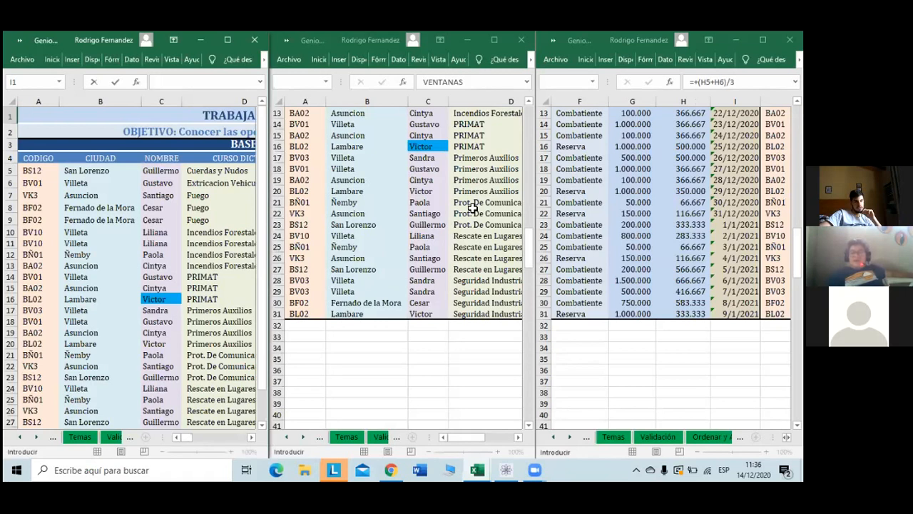
Examine how scrolling the middle window of the vertical layout affects the windows beside it
left_click(473, 207)
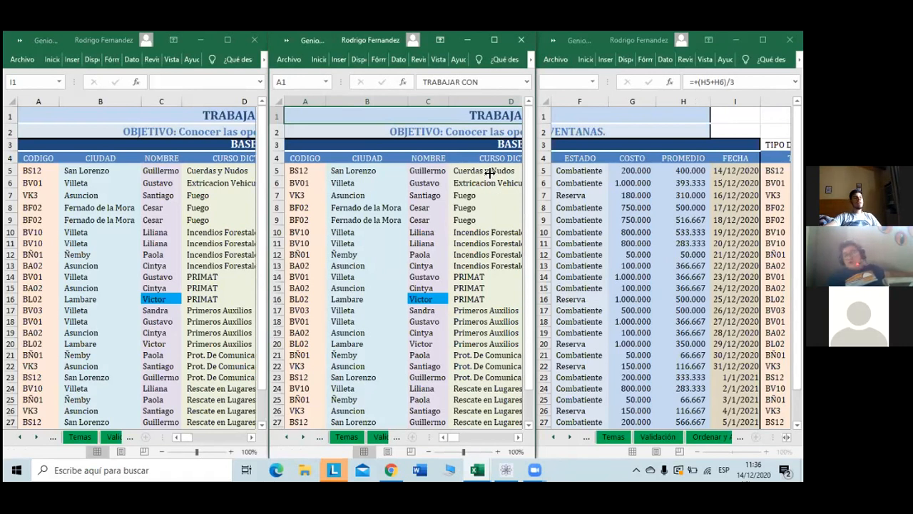
left_click(435, 59)
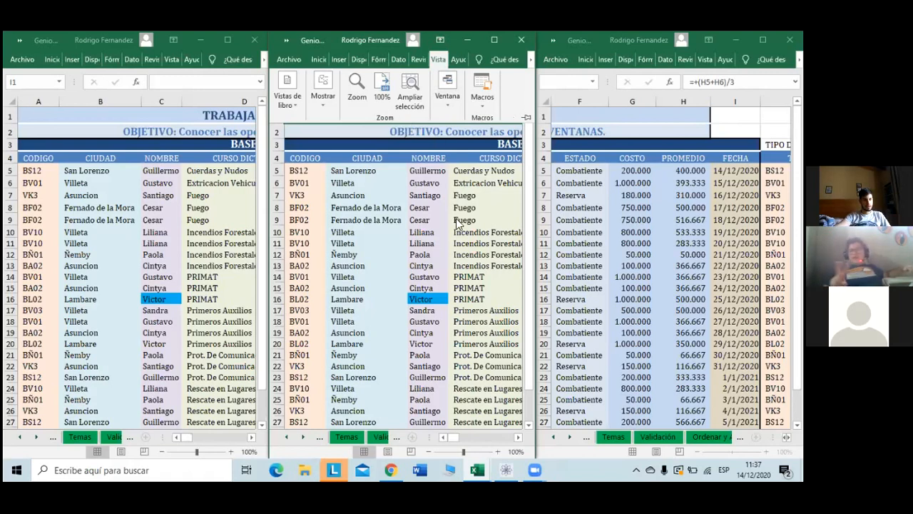
scroll(457, 219, "down", 3)
scroll(456, 219, "down", 1)
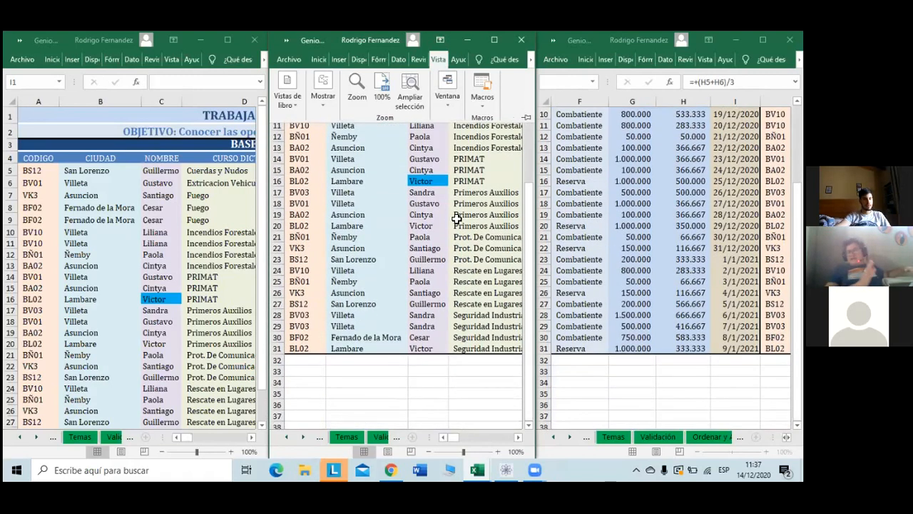
scroll(456, 219, "up", 4)
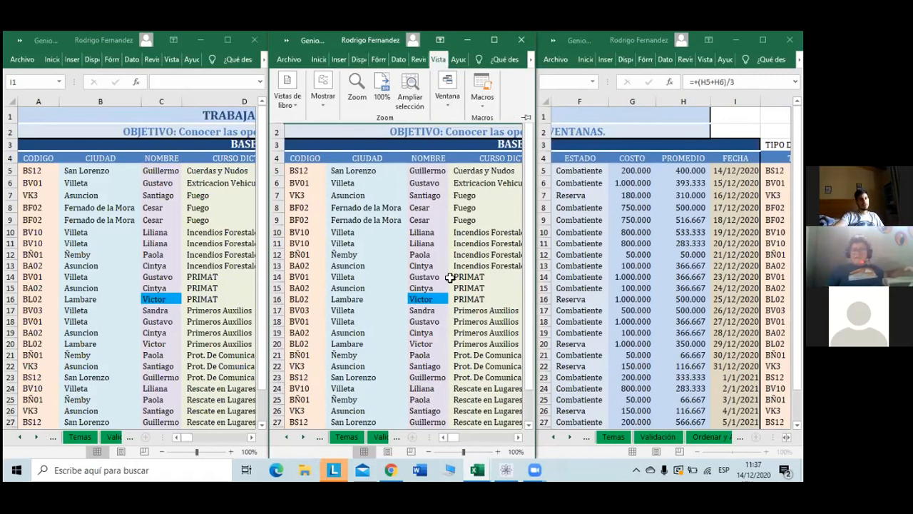
Rearrange the three workbook windows with the Cascada layout, working from the middle window
left_click(448, 96)
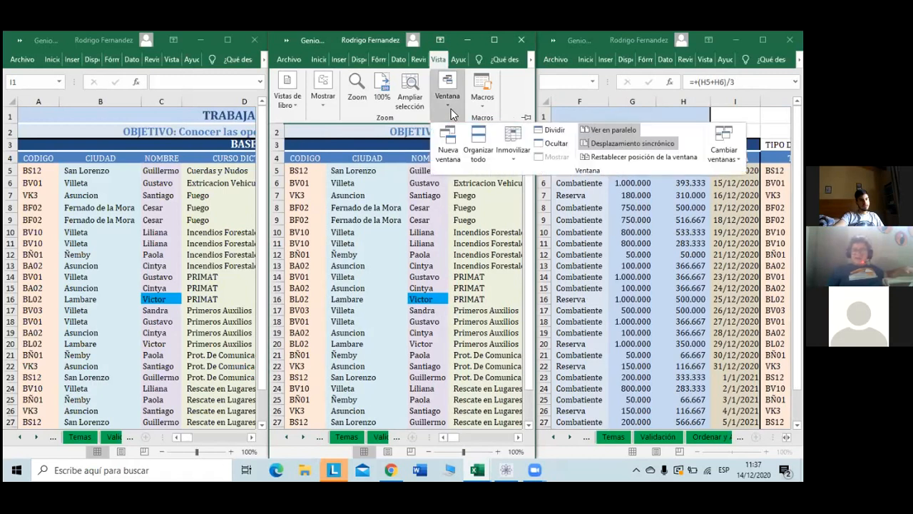
left_click(477, 143)
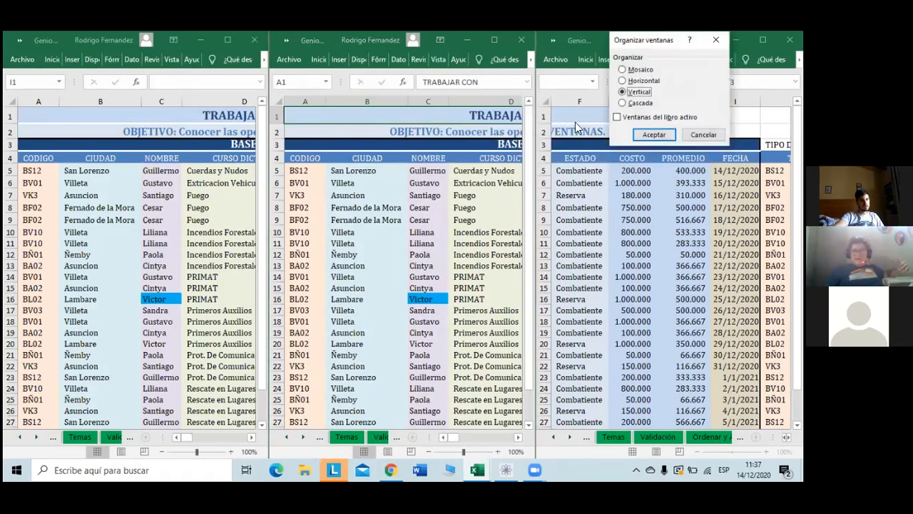
key("Down")
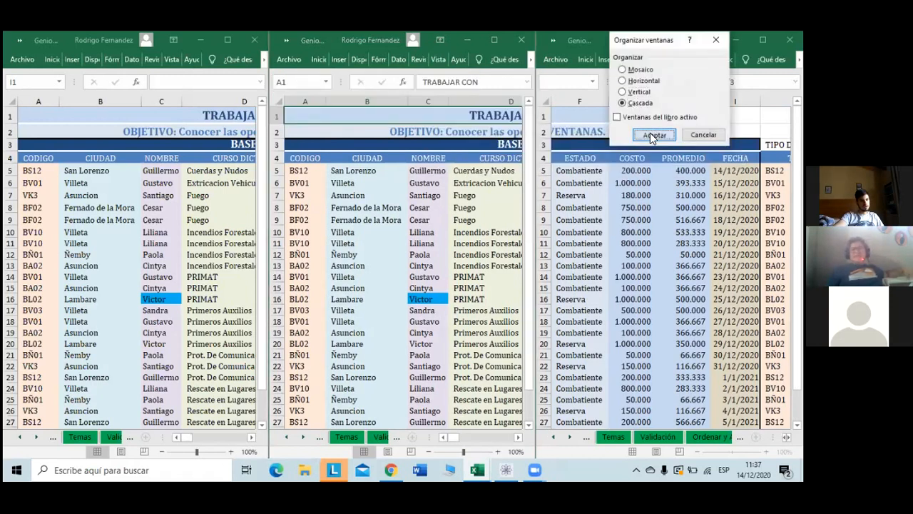
left_click(651, 135)
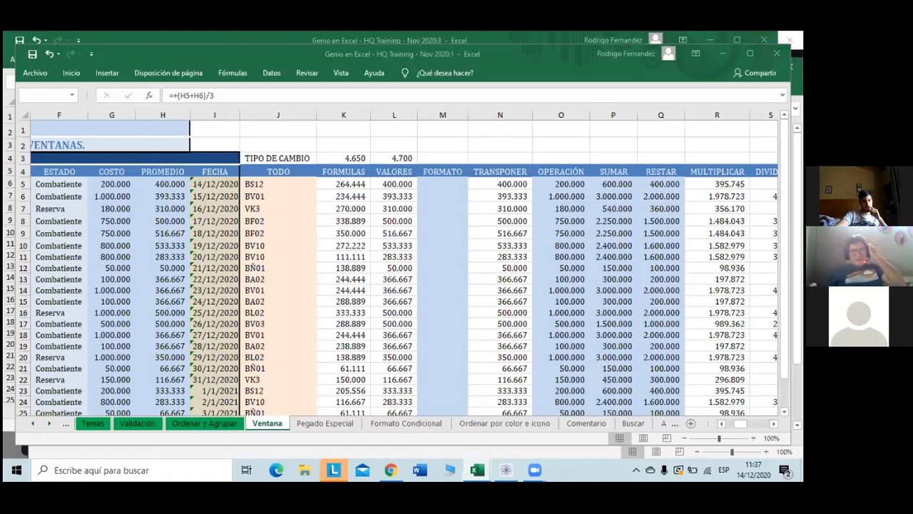
left_click(334, 470)
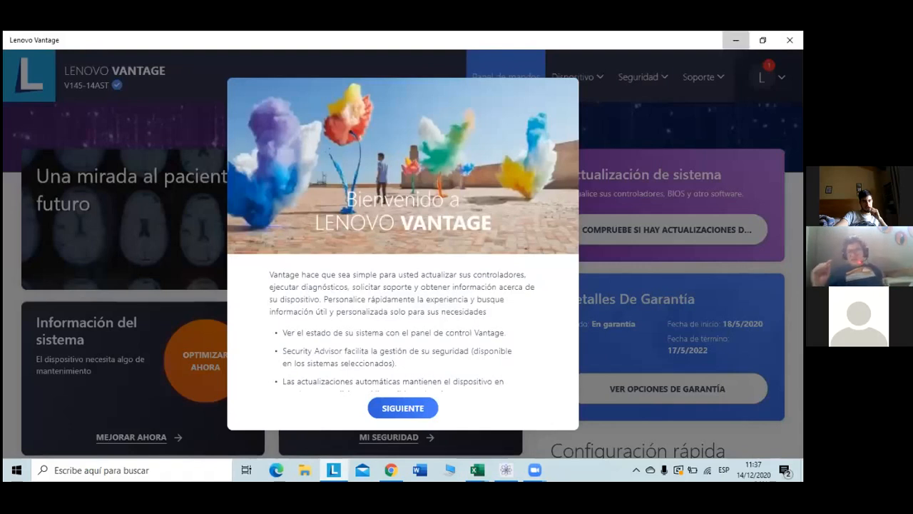
left_click(736, 41)
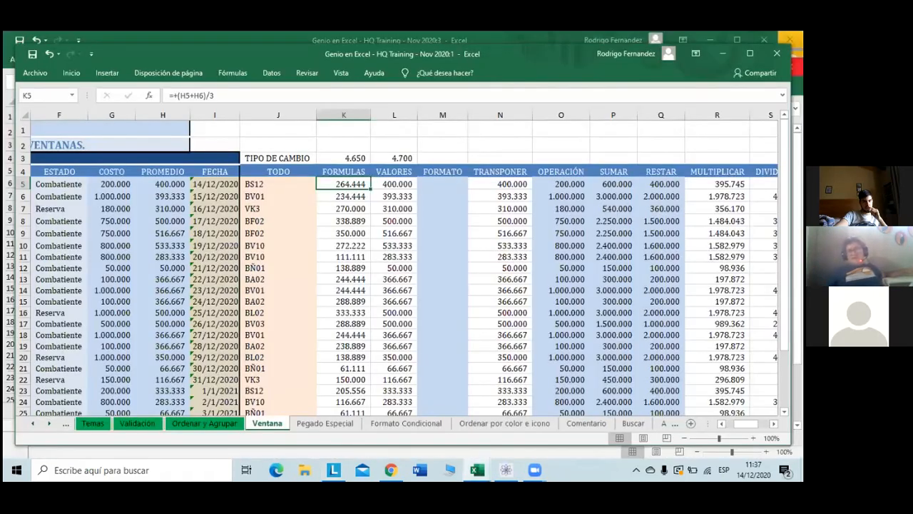
key("alt+Tab")
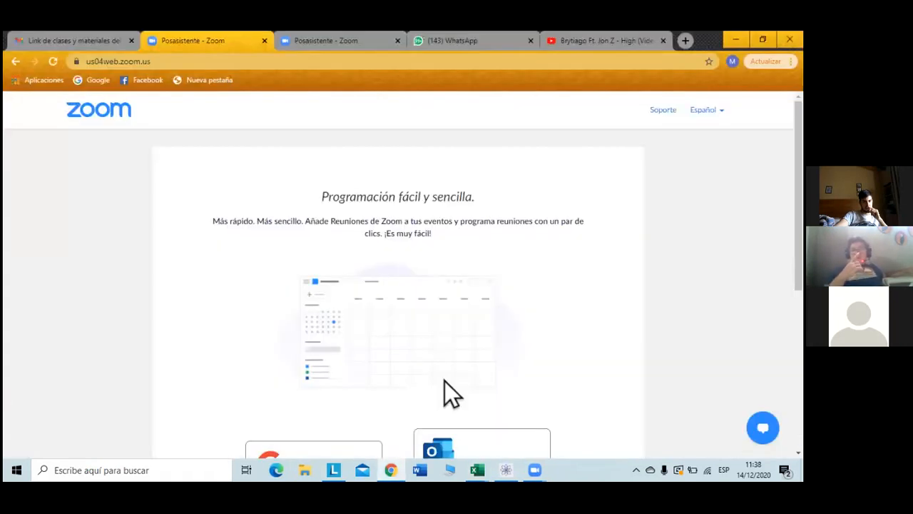
left_click(736, 39)
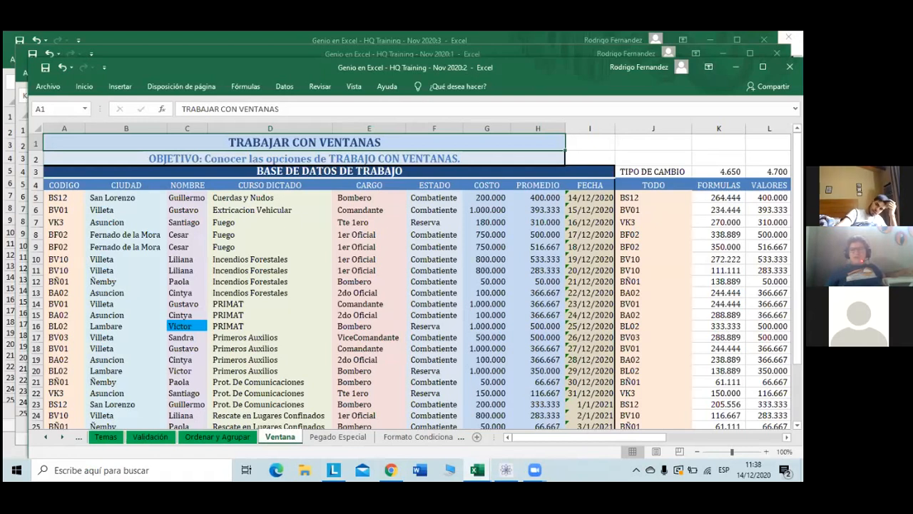
Snap one of the cascaded workbook windows to the left half of the screen and open a new window of the workbook from it
left_click(650, 54)
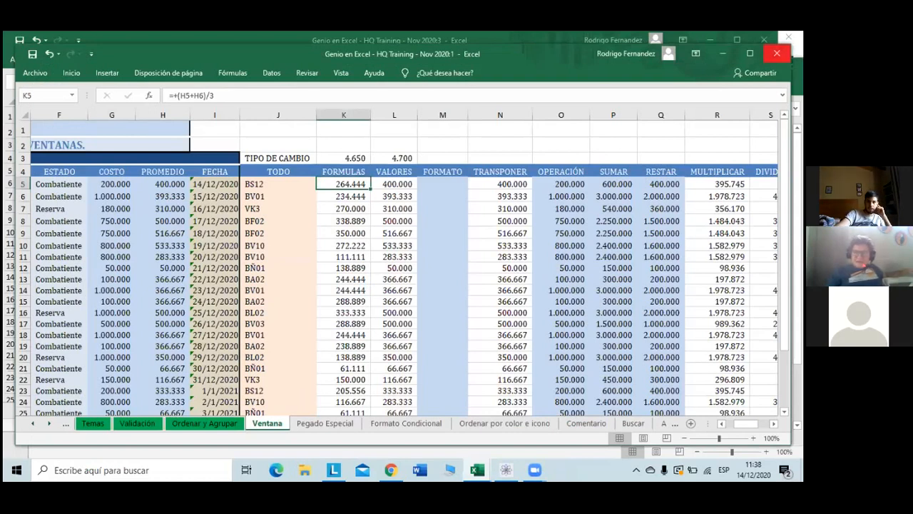
key("super+Left")
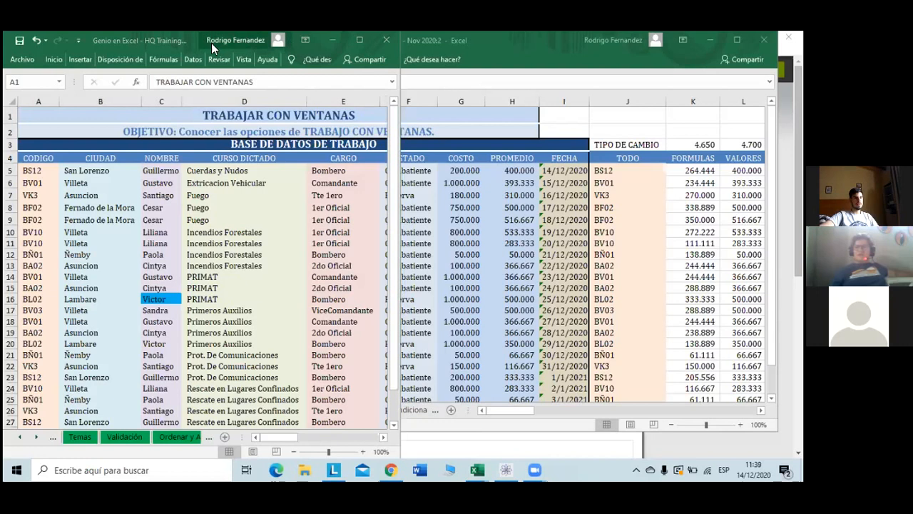
left_click(244, 62)
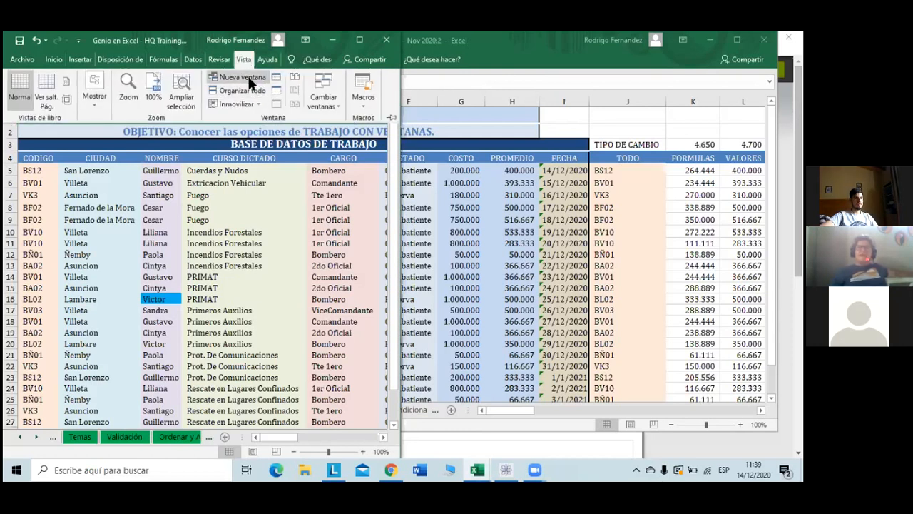
left_click(246, 78)
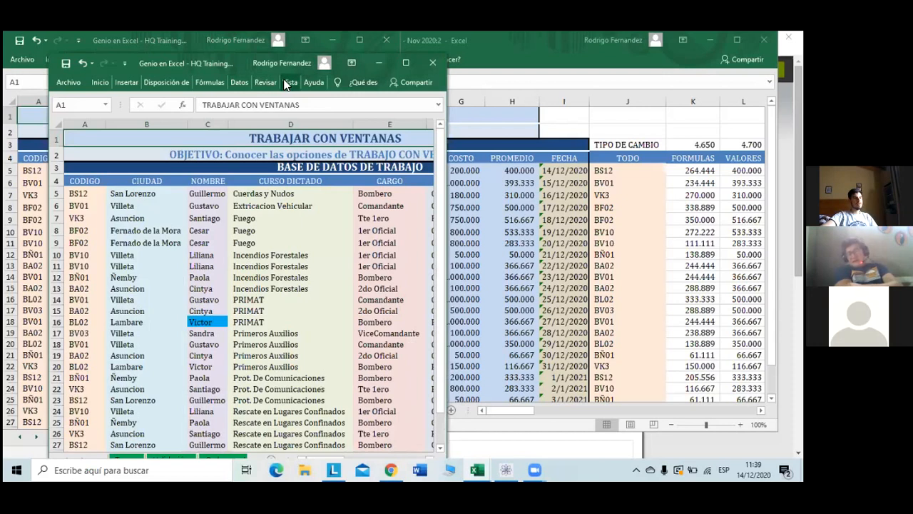
Arrange the open workbook windows with the Mosaico layout, working from the newly opened window
left_click(288, 83)
left_click(276, 107)
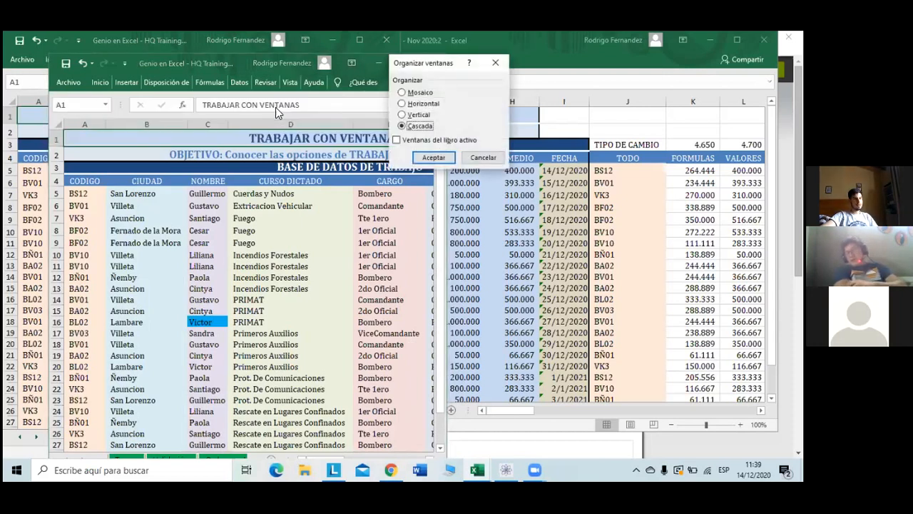
left_click(420, 93)
left_click(433, 158)
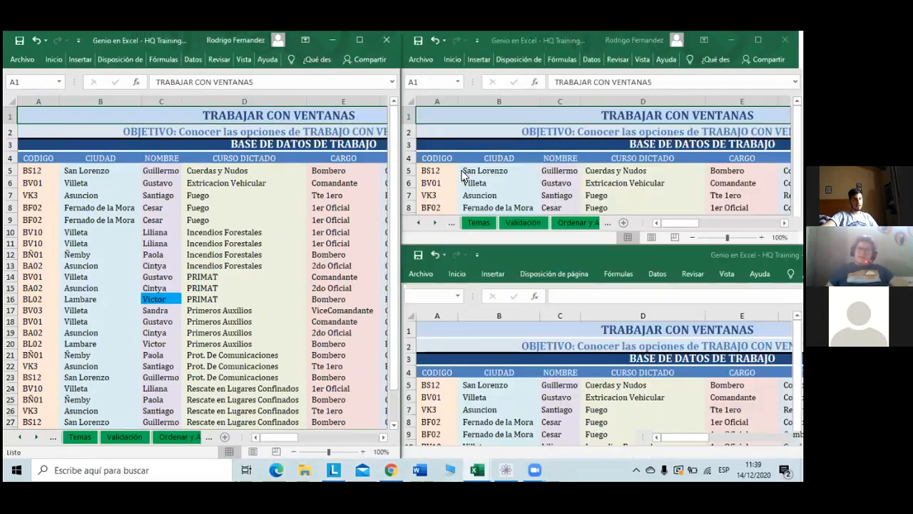
Examine whether scrolling the large tiled window or the upper small one moves the other Ventana windows
scroll(490, 168, "down", 2)
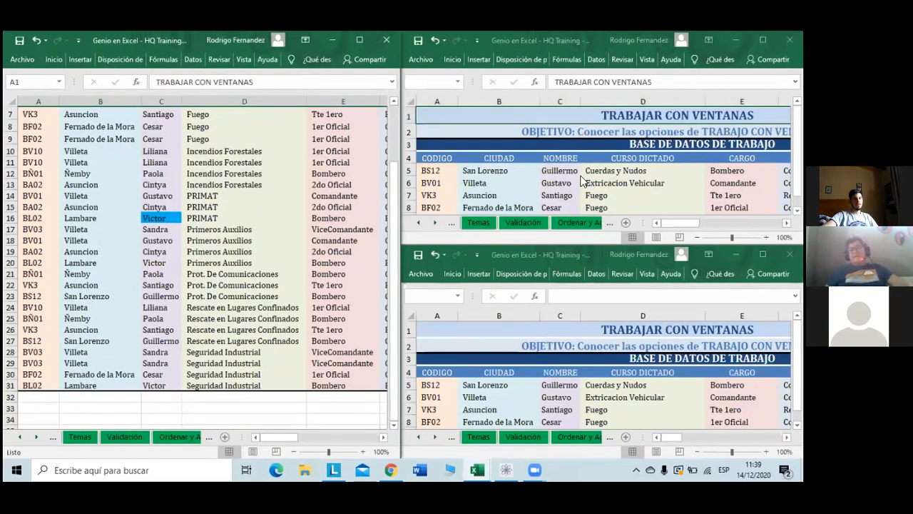
scroll(583, 181, "up", 2)
left_click(581, 178)
scroll(582, 178, "down", 2)
scroll(581, 178, "down", 4)
scroll(582, 177, "up", 6)
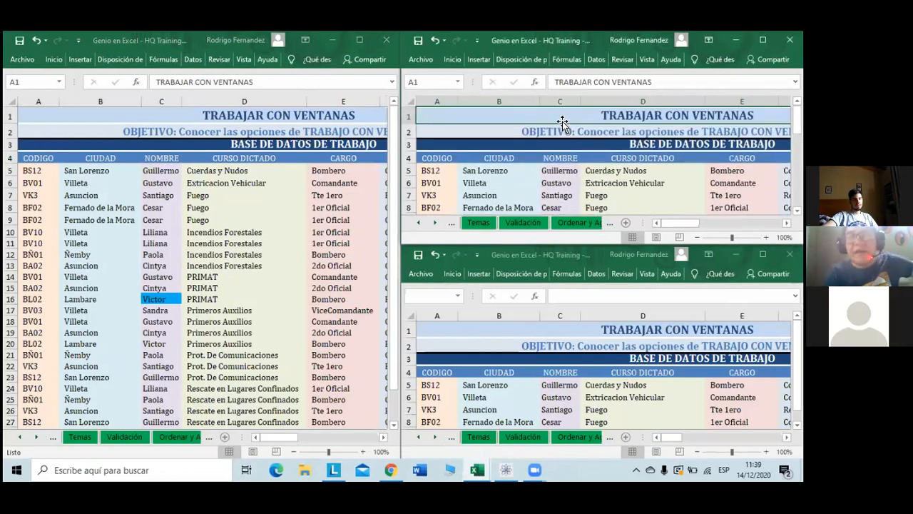
Arrange the open workbook windows with the Horizontal layout, working from the large tiled window
left_click(247, 62)
left_click(244, 60)
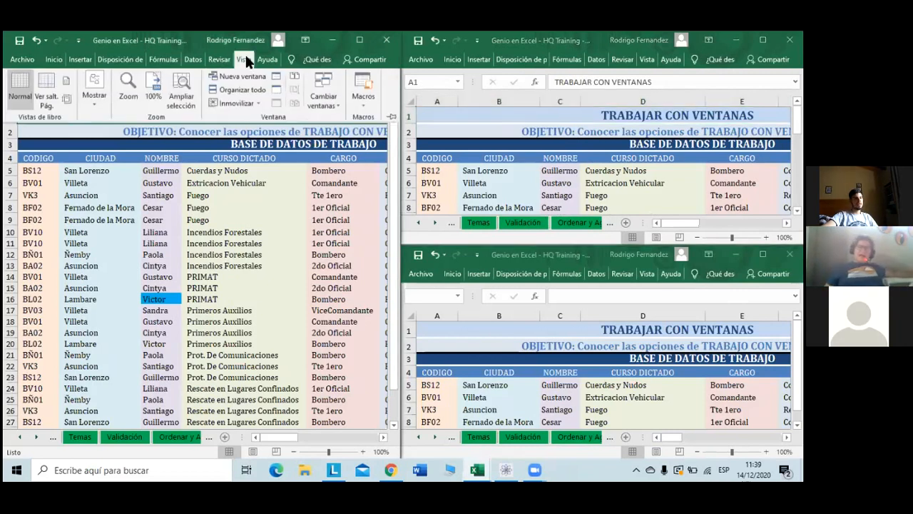
left_click(259, 94)
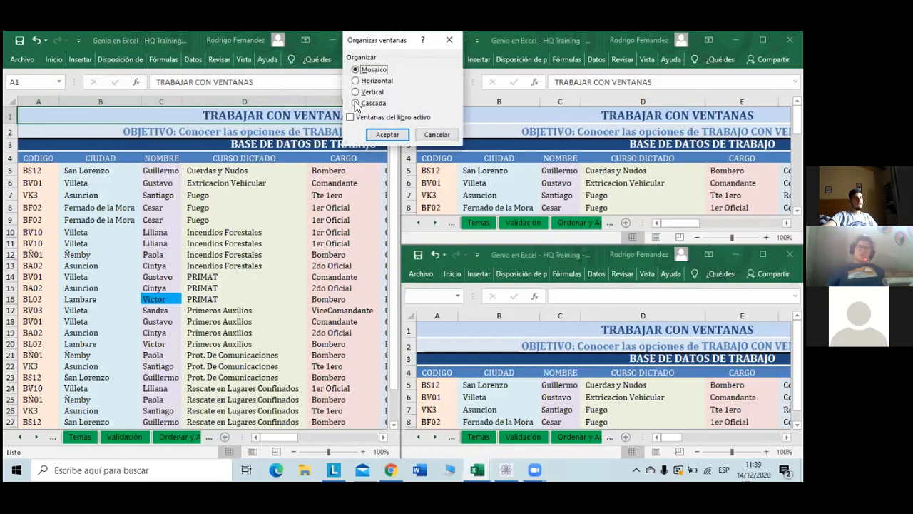
left_click(377, 82)
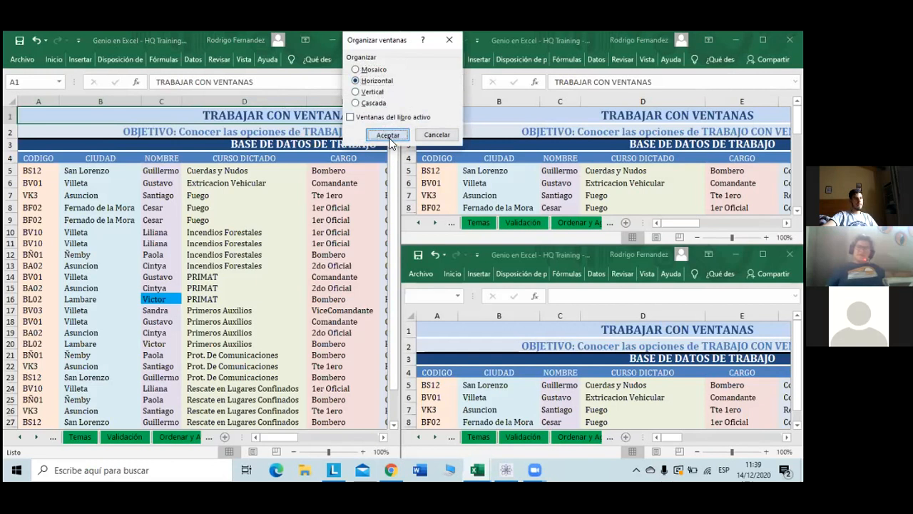
left_click(388, 135)
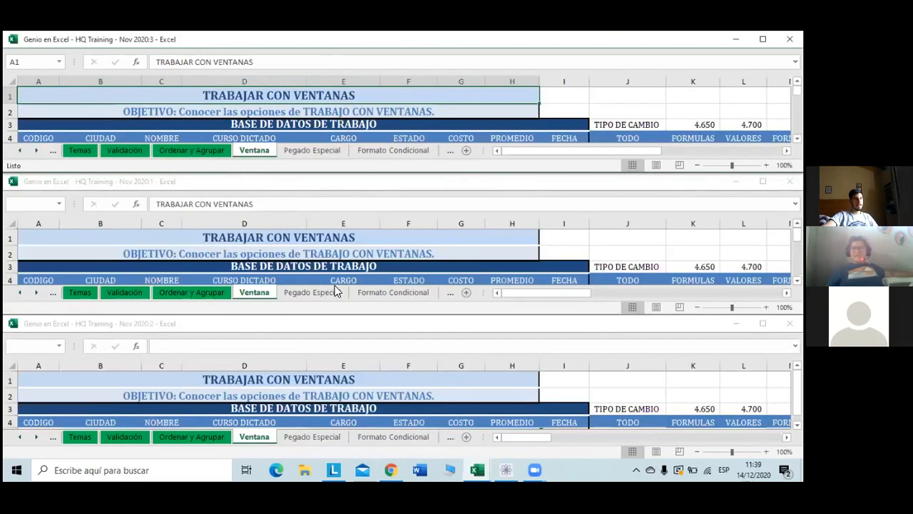
Examine how scrolling behaves in the horizontally arranged Ventana windows, and activate the middle and lower windows
scroll(413, 266, "down", 4)
scroll(413, 266, "up", 4)
scroll(379, 129, "down", 3)
scroll(379, 133, "up", 2)
scroll(379, 133, "up", 1)
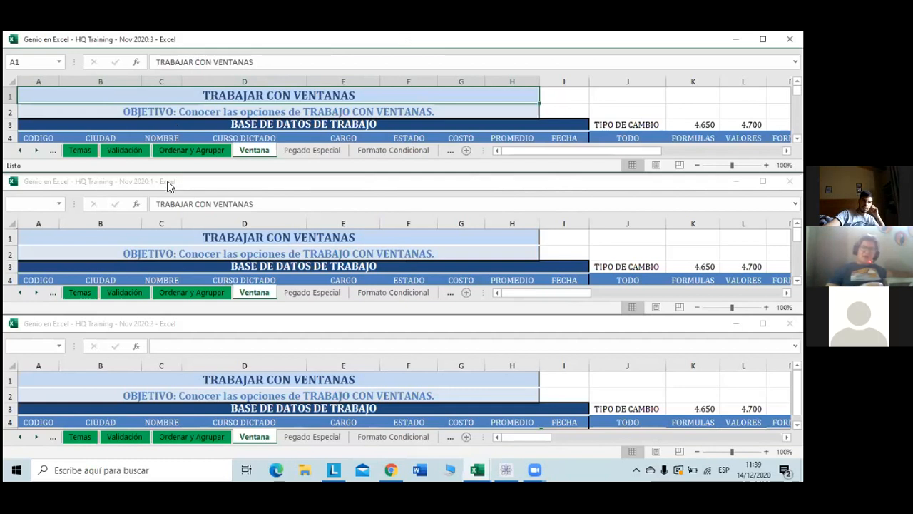
left_click(230, 209)
left_click(239, 344)
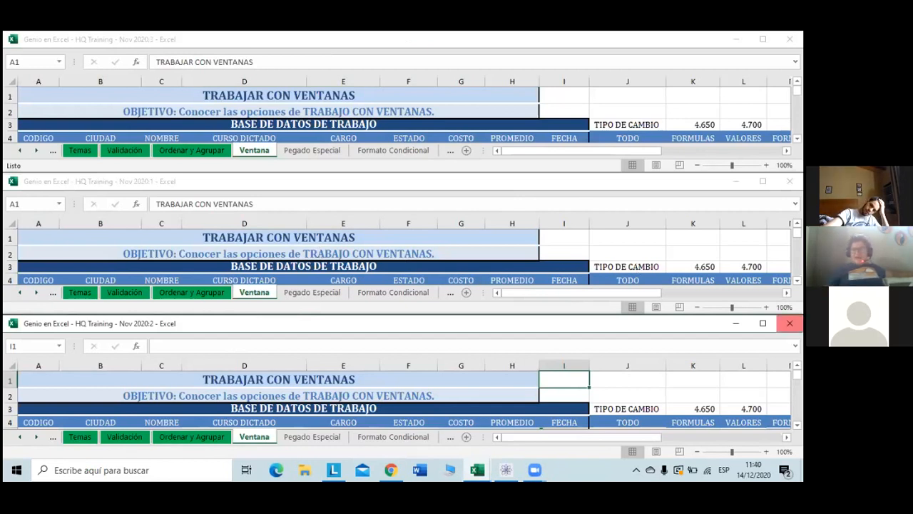
Close the two extra windows of the workbook and maximize the remaining one
left_click(790, 323)
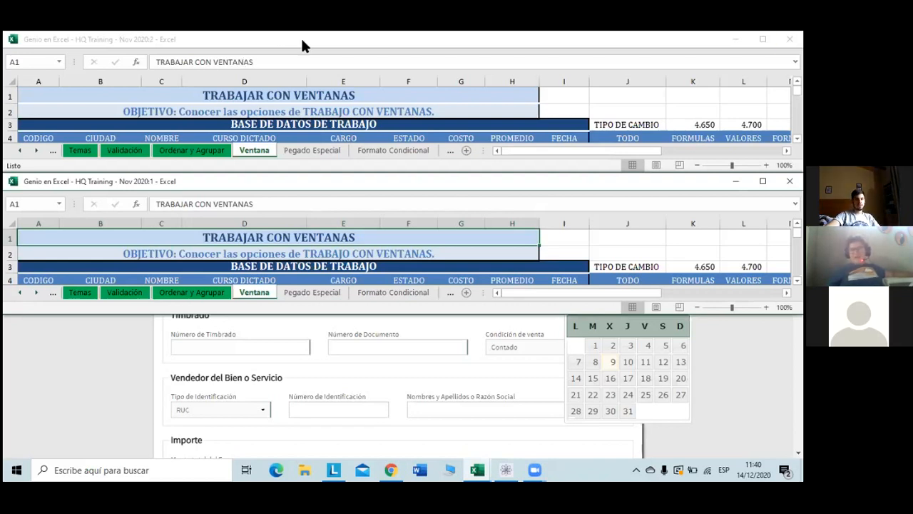
left_click(790, 39)
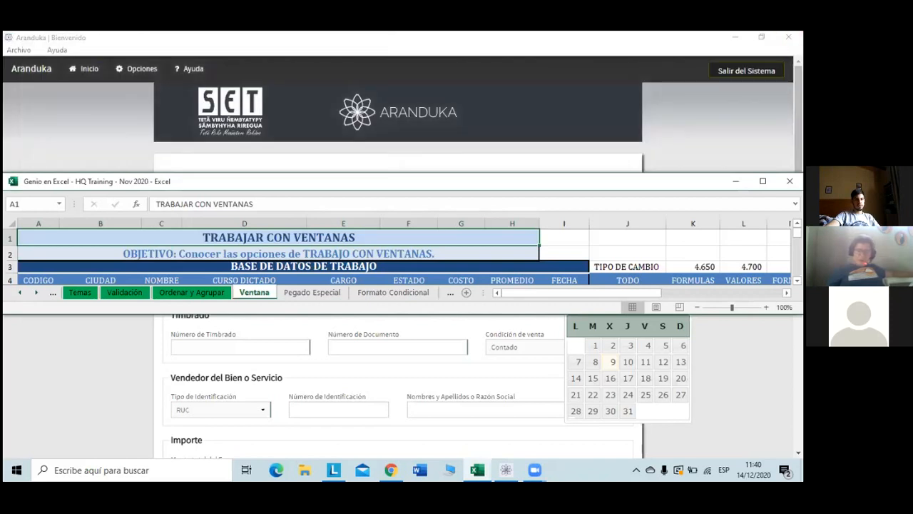
left_click(762, 181)
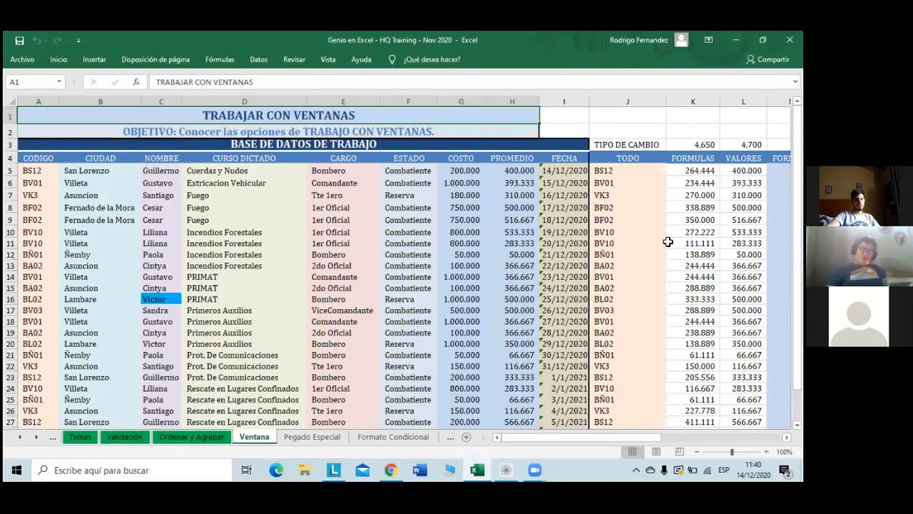
Arrange all open desktop windows with the Windows option Mostrar ventanas en cascada
scroll(641, 324, "down", 1)
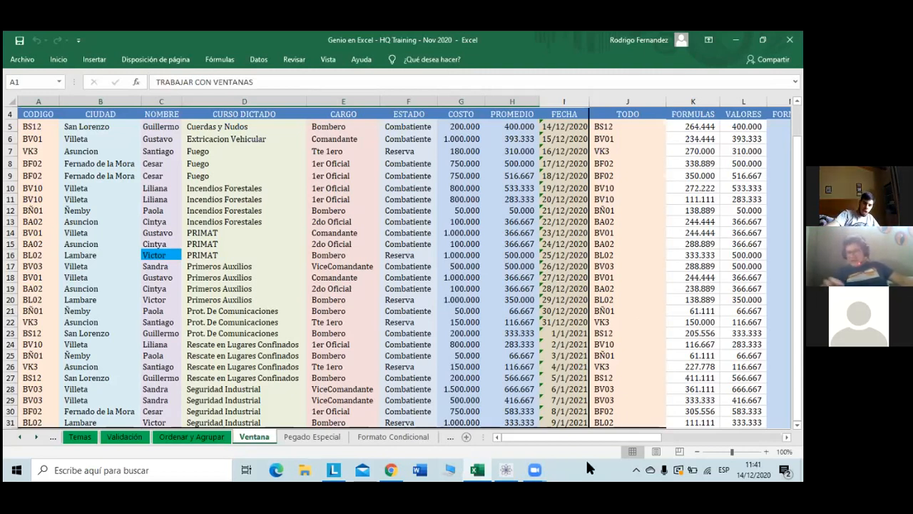
right_click(564, 462)
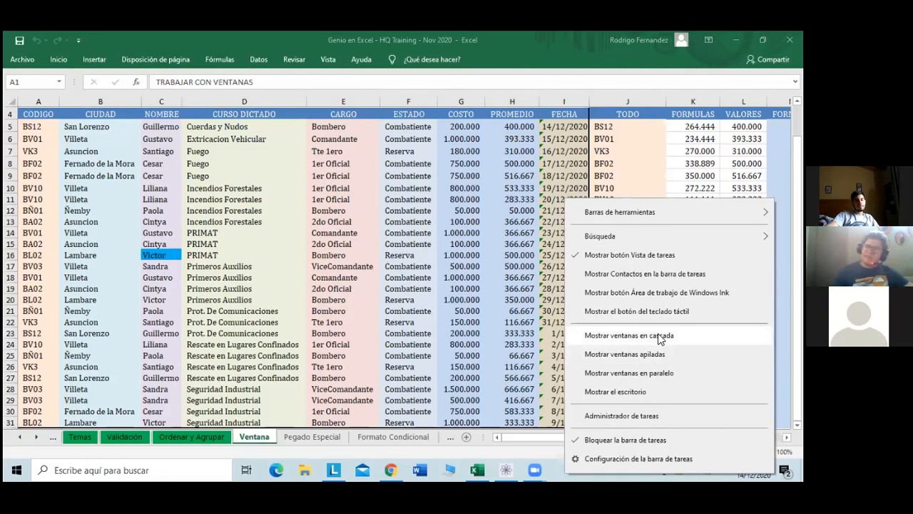
left_click(659, 337)
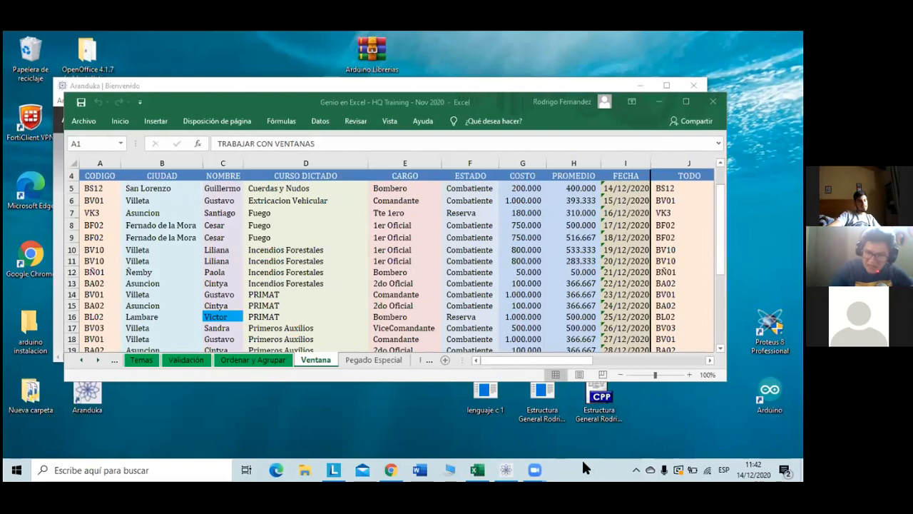
Bring the Zoom and Chrome windows to the front and cascade all open desktop windows again
mouse_move(533, 467)
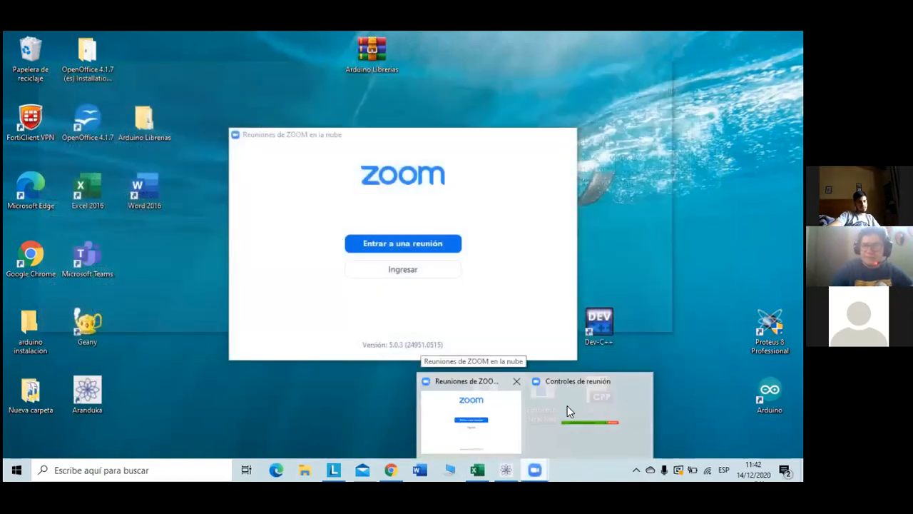
left_click(490, 409)
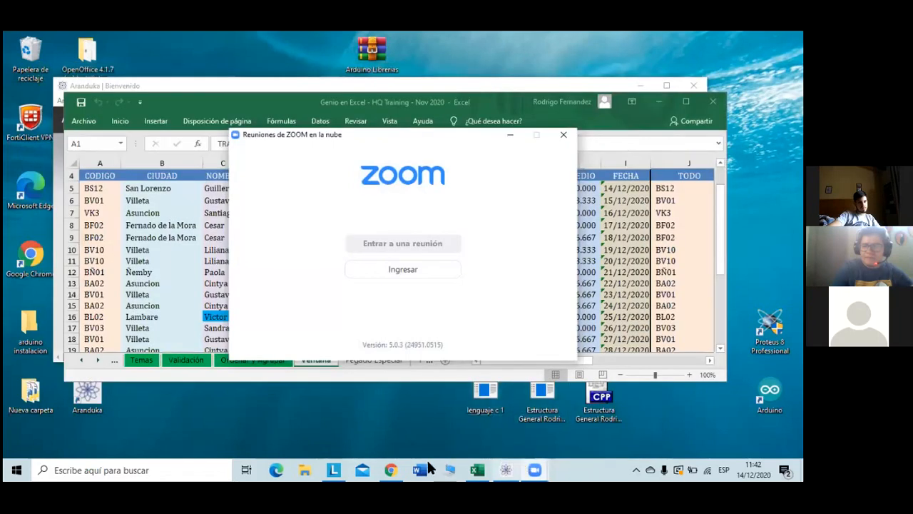
left_click(393, 468)
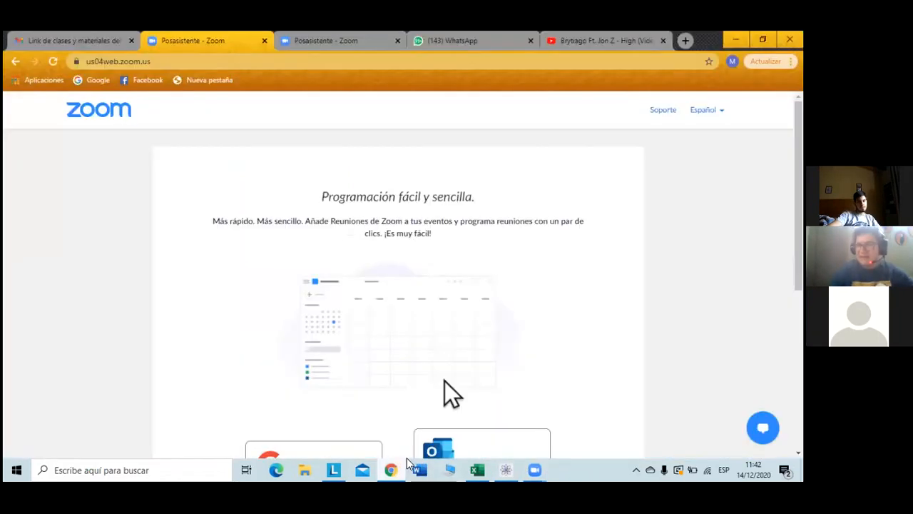
right_click(591, 463)
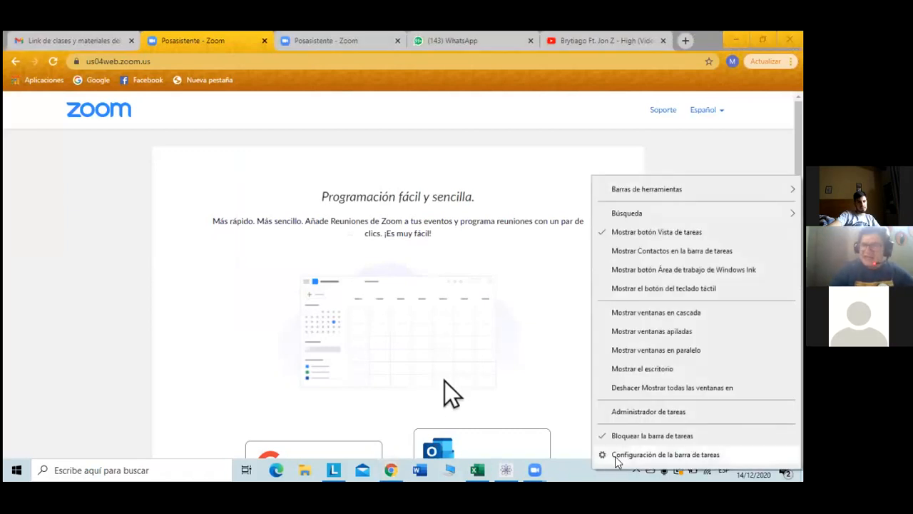
left_click(671, 315)
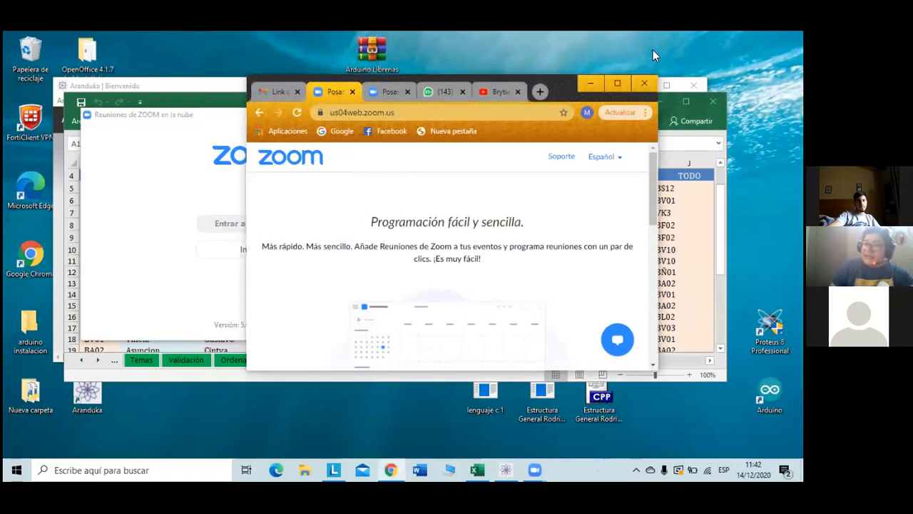
Maximize and restore the Chrome window, move it and the Zoom window apart, and bring the Excel window to the front
left_click(617, 84)
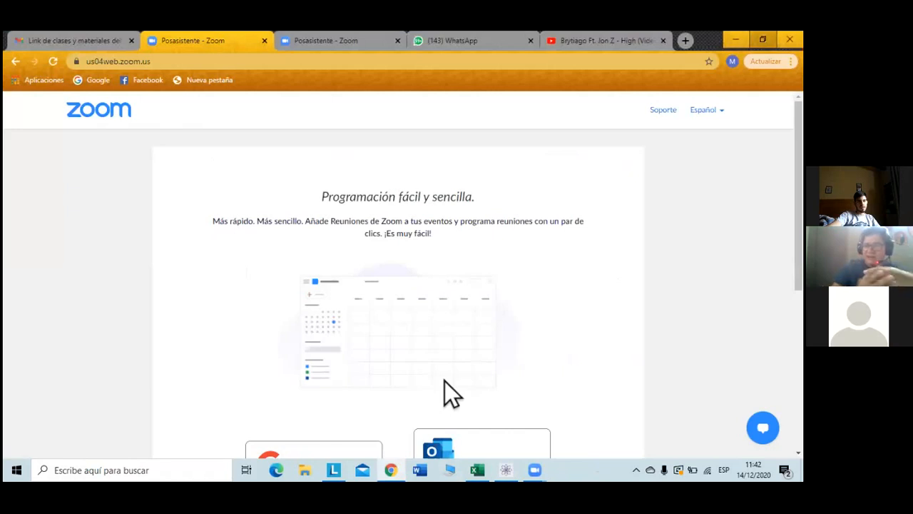
left_click(762, 39)
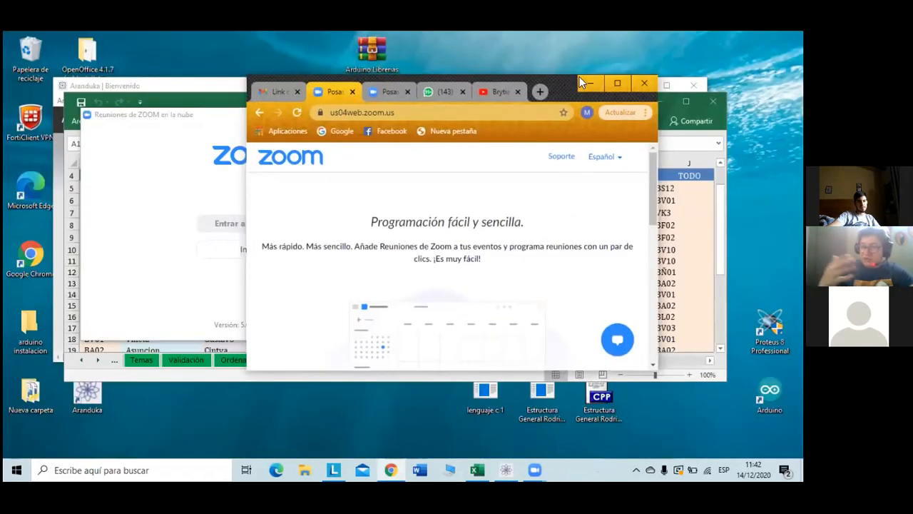
left_click_drag(566, 84, 707, 47)
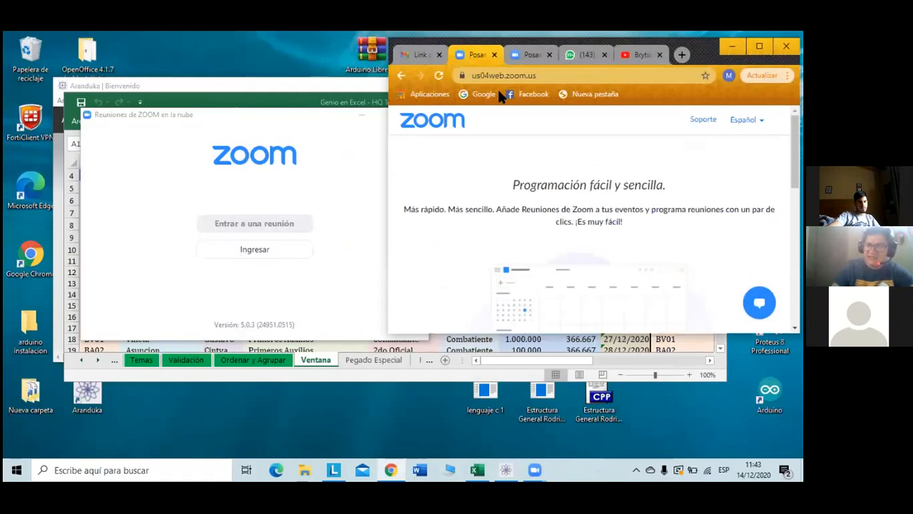
left_click_drag(168, 158, 120, 82)
left_click(188, 336)
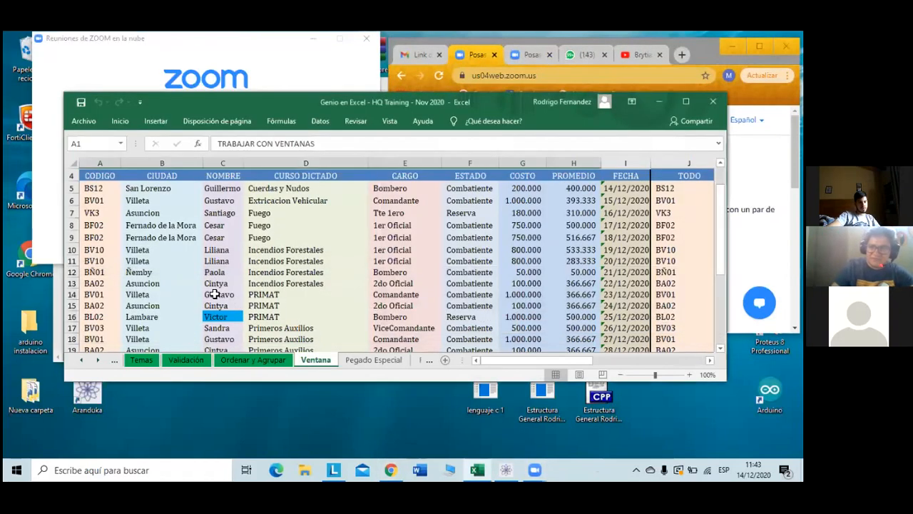
Arrange the desktop windows with Mostrar ventanas apiladas and move the Aranduka window below the Chrome window
right_click(583, 462)
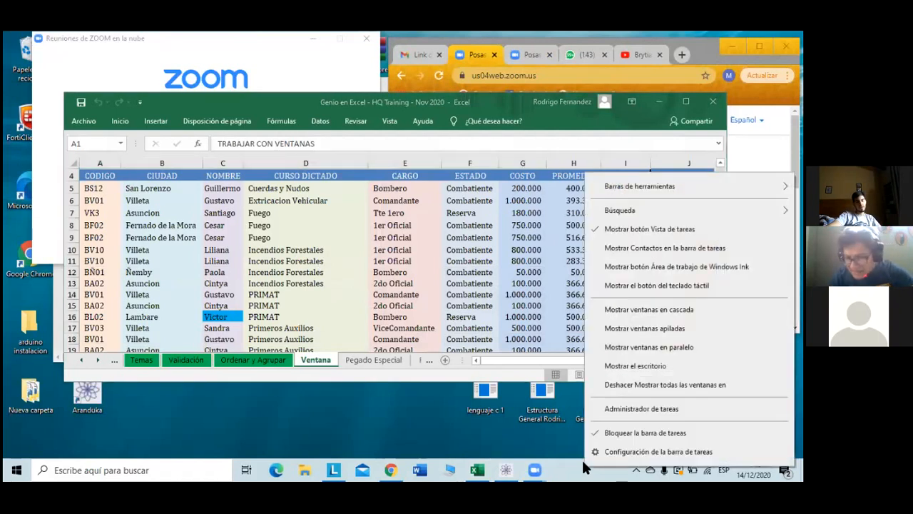
left_click(636, 336)
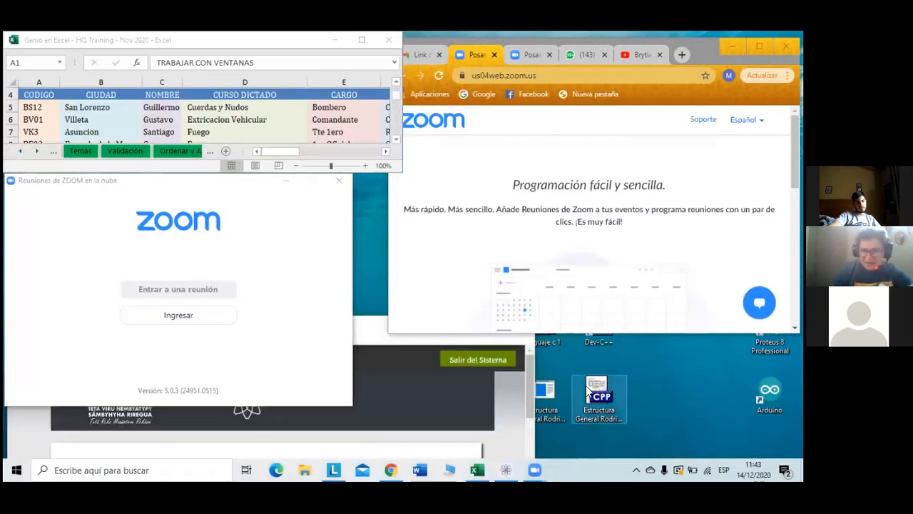
left_click(392, 342)
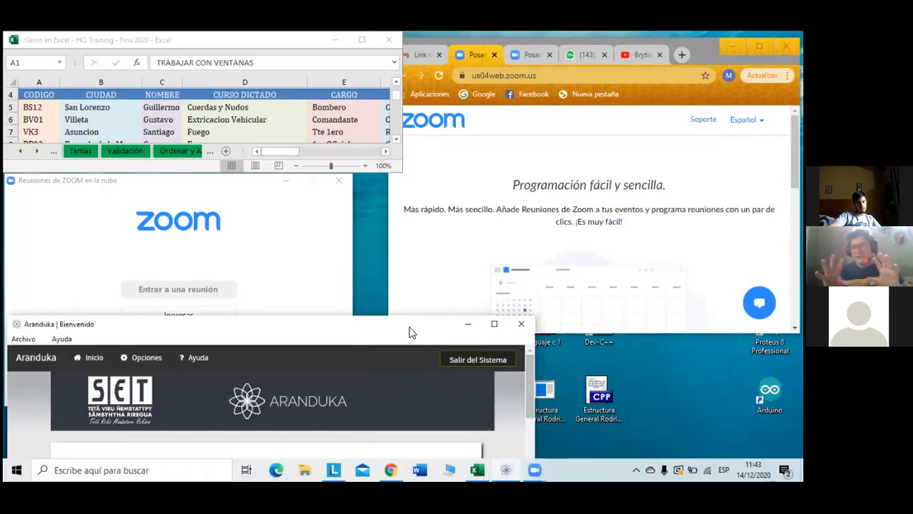
left_click_drag(410, 332, 676, 337)
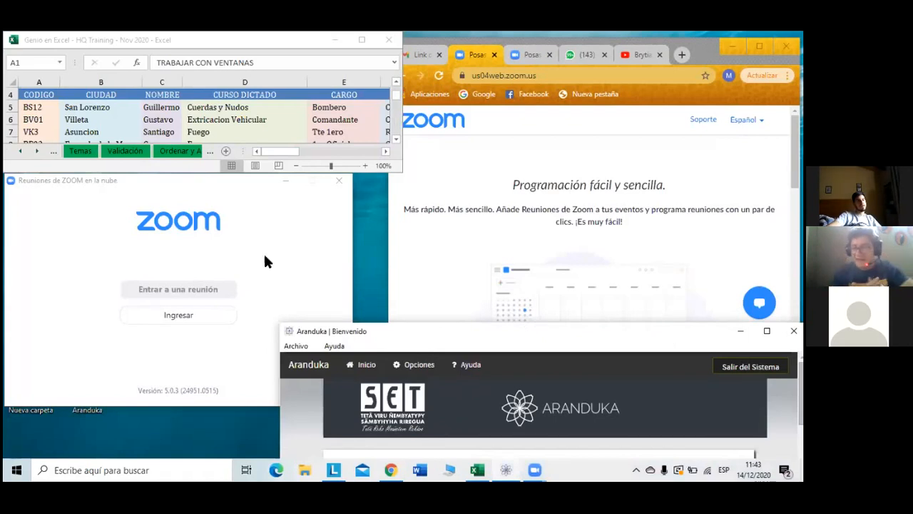
Shift the Zoom and Excel windows slightly down and arrange the desktop windows with Mostrar ventanas en paralelo
left_click(263, 251)
left_click_drag(196, 206, 202, 250)
left_click_drag(274, 40, 267, 67)
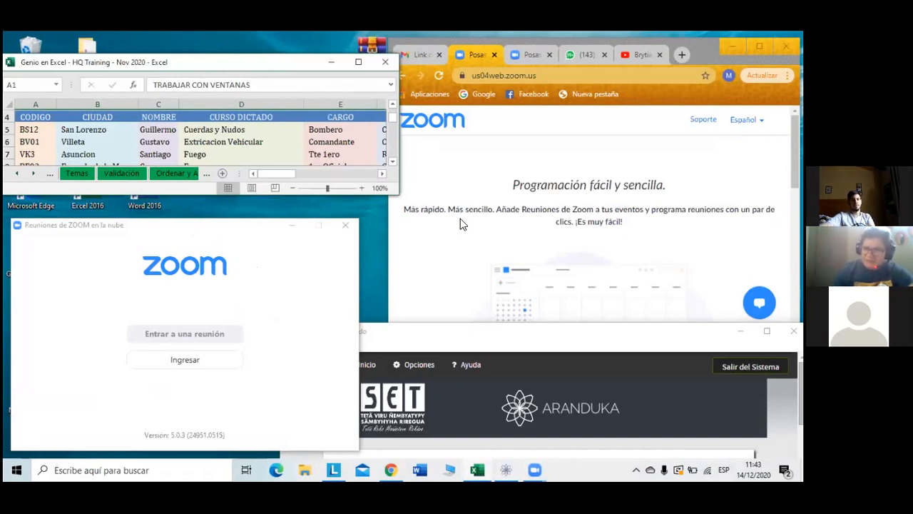
right_click(550, 458)
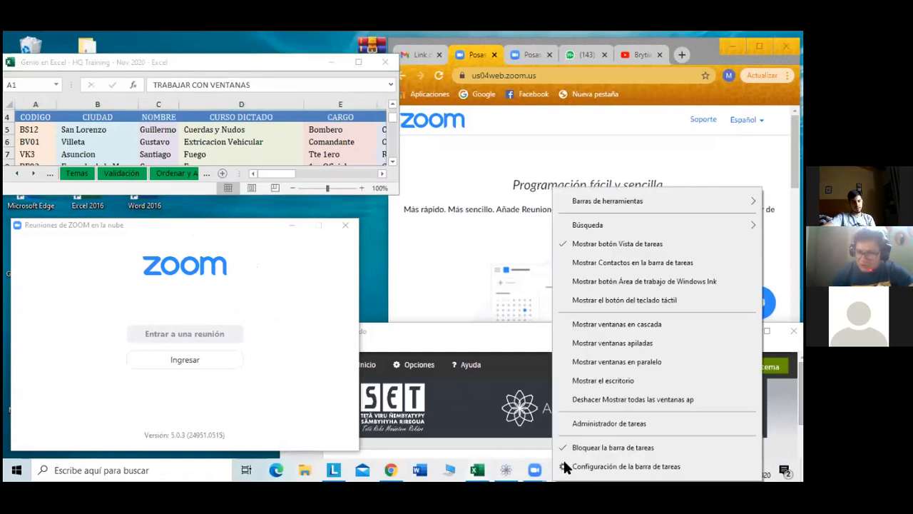
left_click(640, 362)
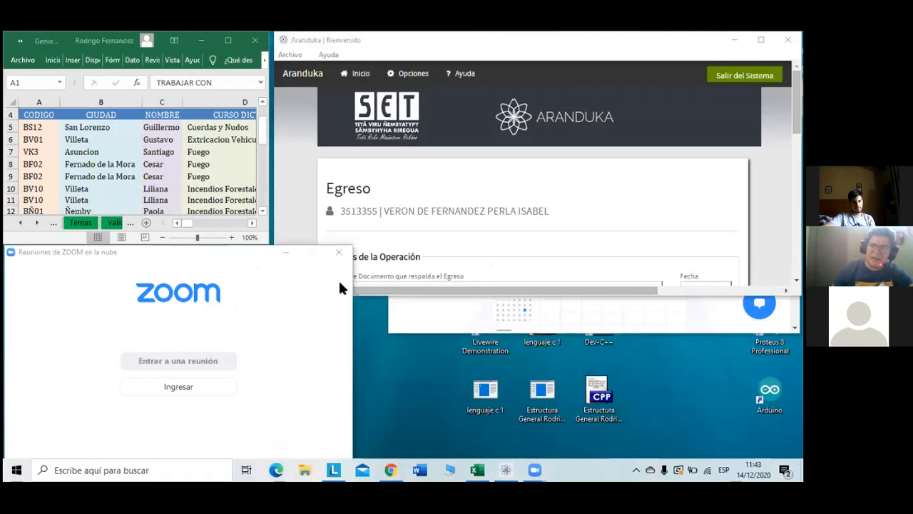
Examine the Excel and Aranduka windows side by side by scrolling through the content of each one
scroll(220, 141, "down", 2)
scroll(219, 142, "up", 3)
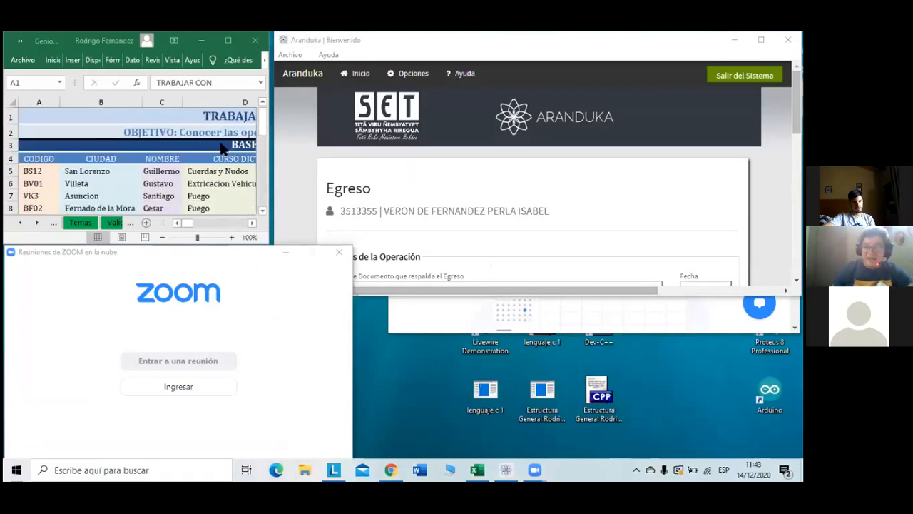
scroll(219, 139, "down", 2)
scroll(486, 238, "down", 2)
scroll(486, 238, "up", 2)
scroll(486, 238, "down", 5)
scroll(486, 239, "up", 5)
scroll(485, 239, "down", 4)
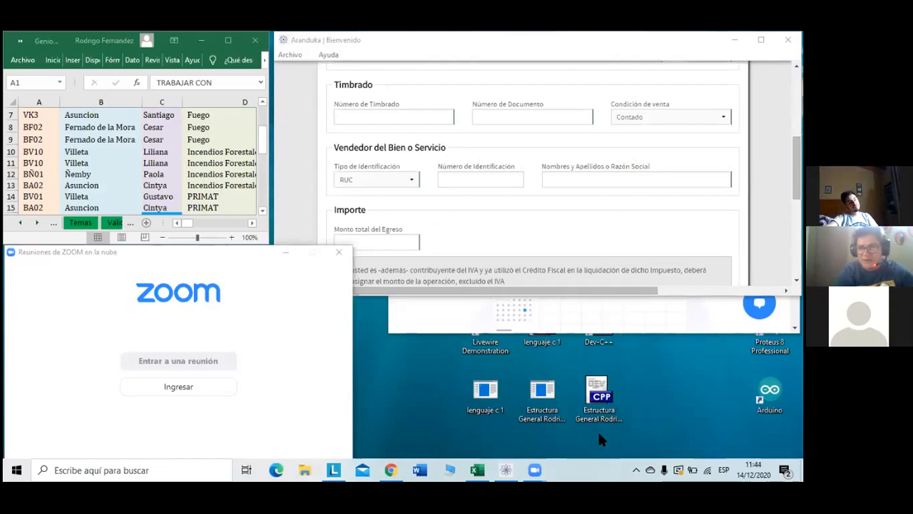
Dismiss the taskbar options, close the Aranduka window and maximize the Excel workbook
right_click(574, 467)
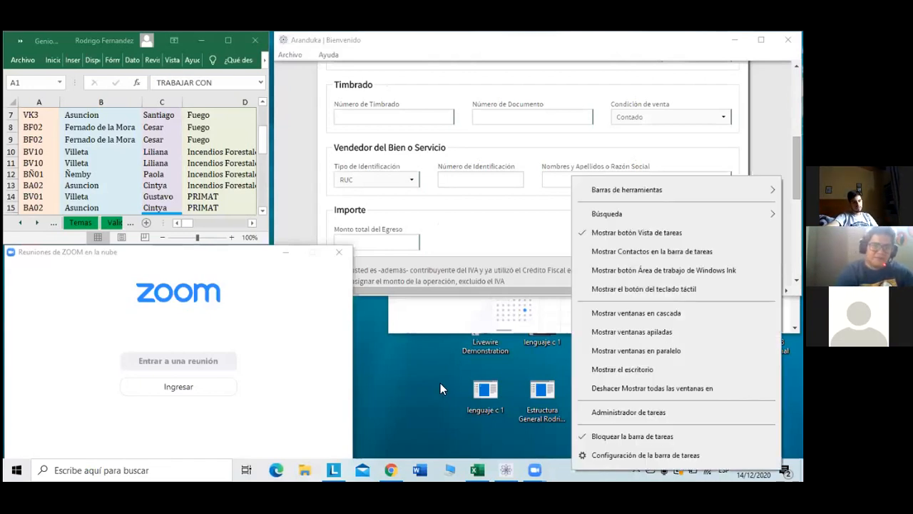
left_click(422, 368)
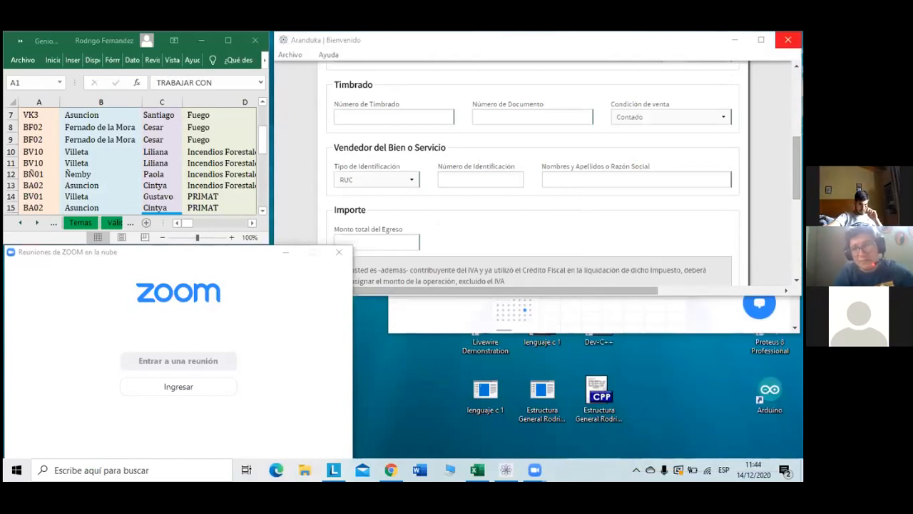
left_click(787, 40)
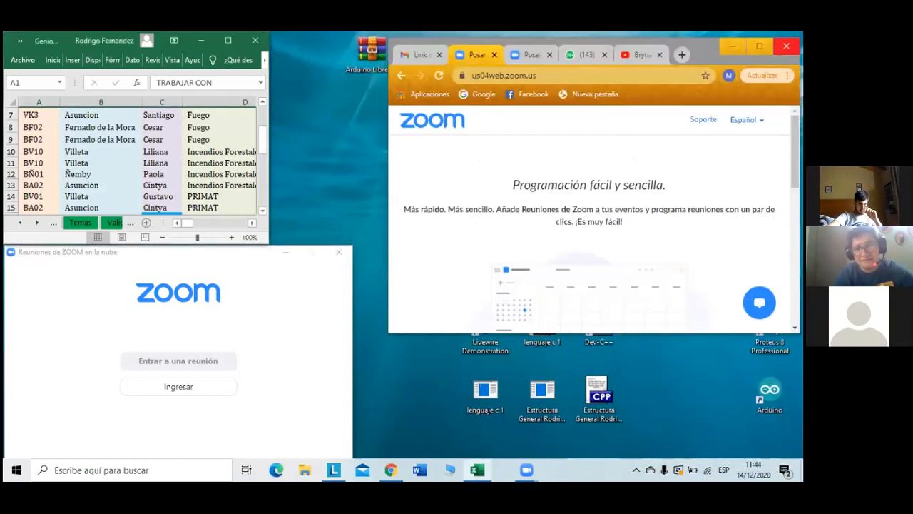
left_click(226, 39)
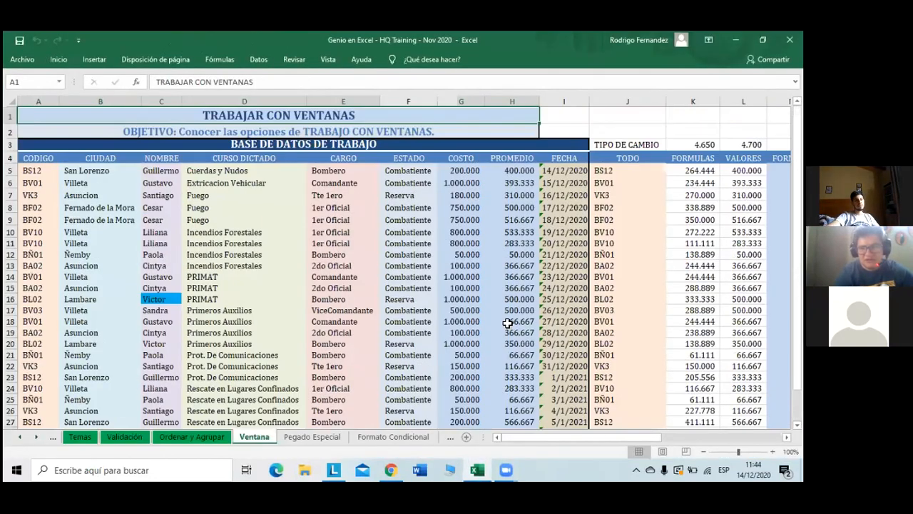
Set the tab color of the Ventana sheet to the standard green
scroll(507, 323, "down", 2)
scroll(507, 323, "up", 2)
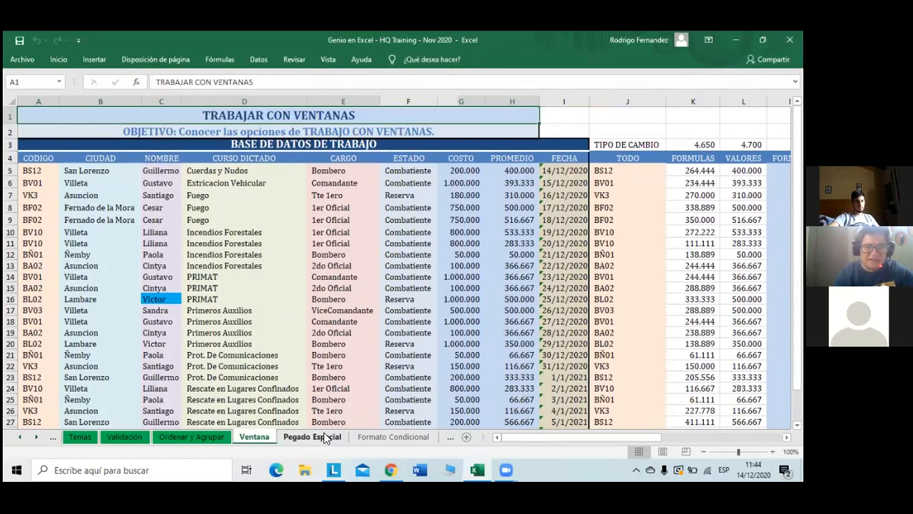
right_click(256, 437)
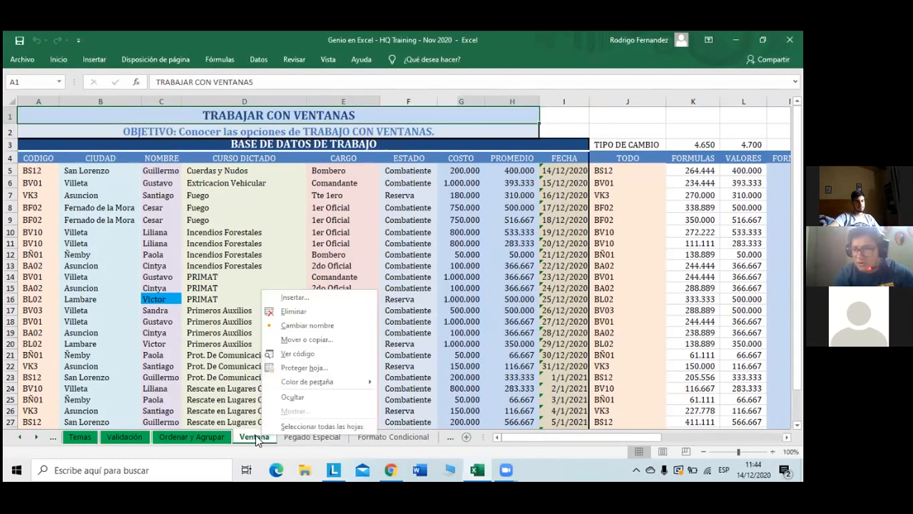
mouse_move(303, 383)
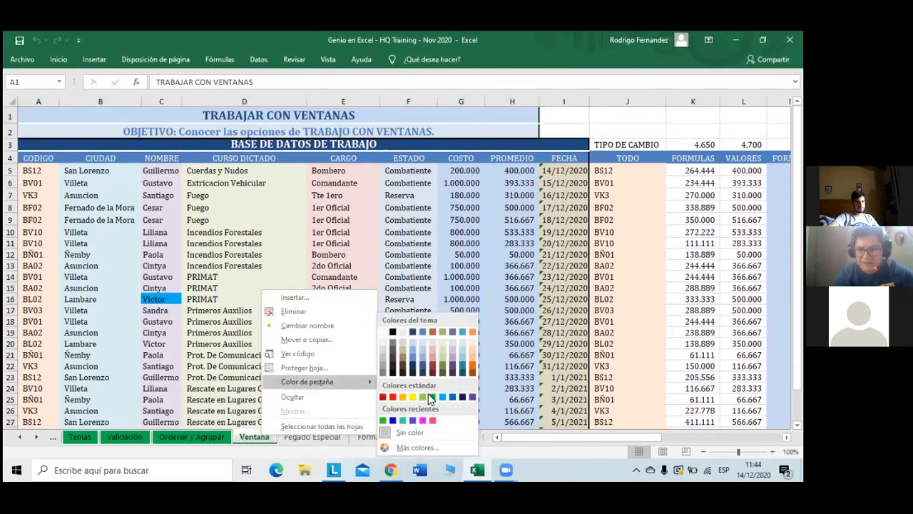
left_click(428, 393)
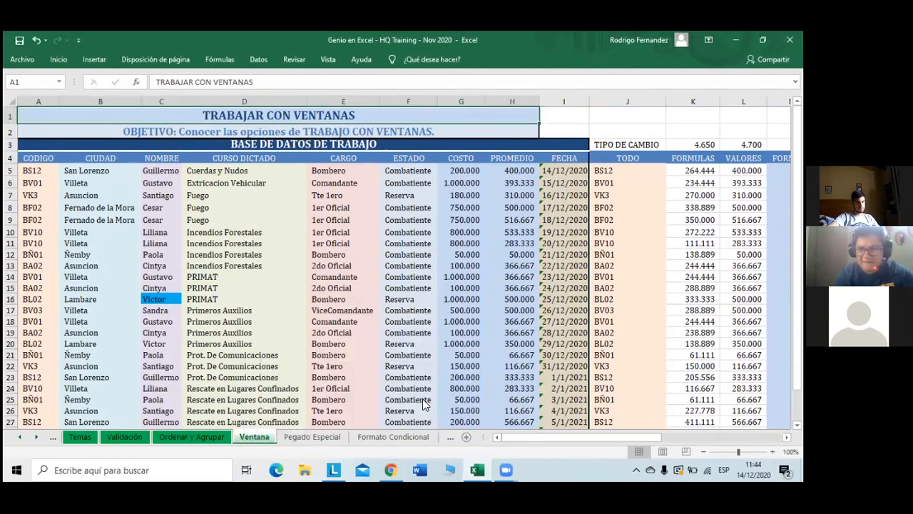
Open the Pegado Especial sheet and look over its BASE DE DATOS DE TRABAJO table
left_click(319, 437)
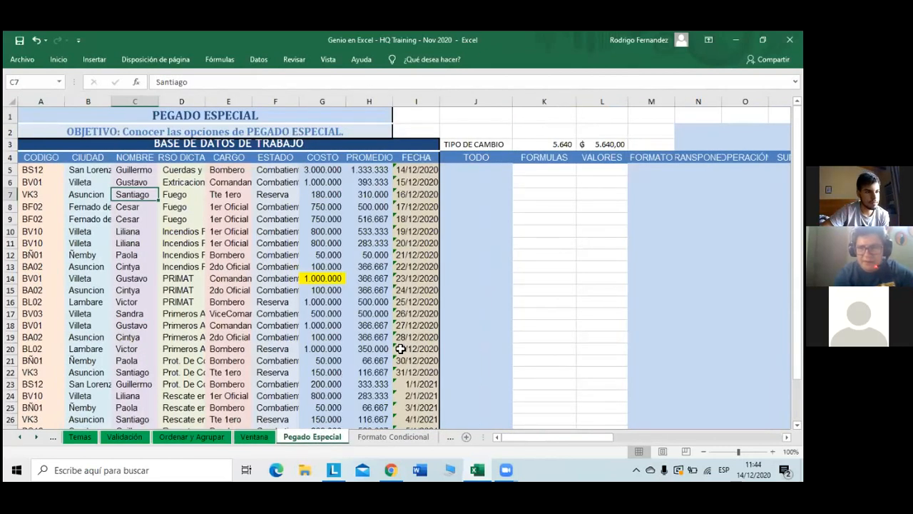
scroll(401, 348, "down", 5)
scroll(400, 348, "up", 5)
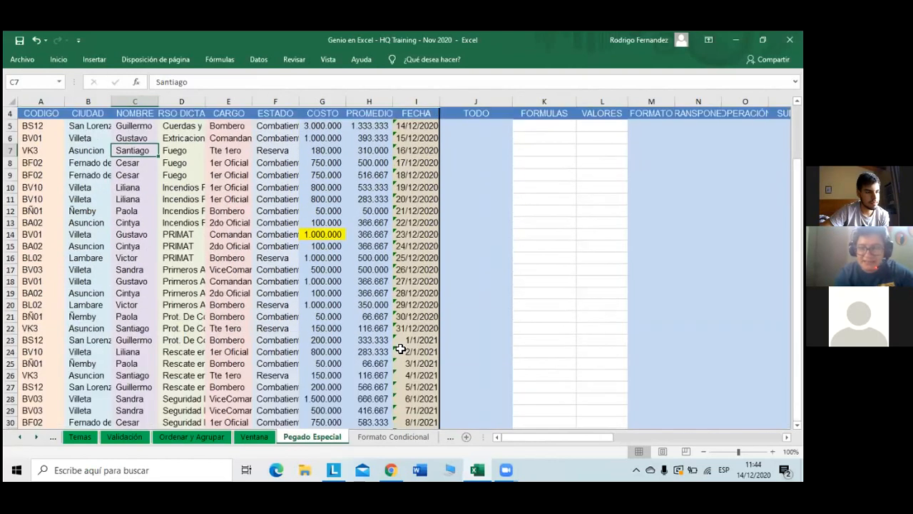